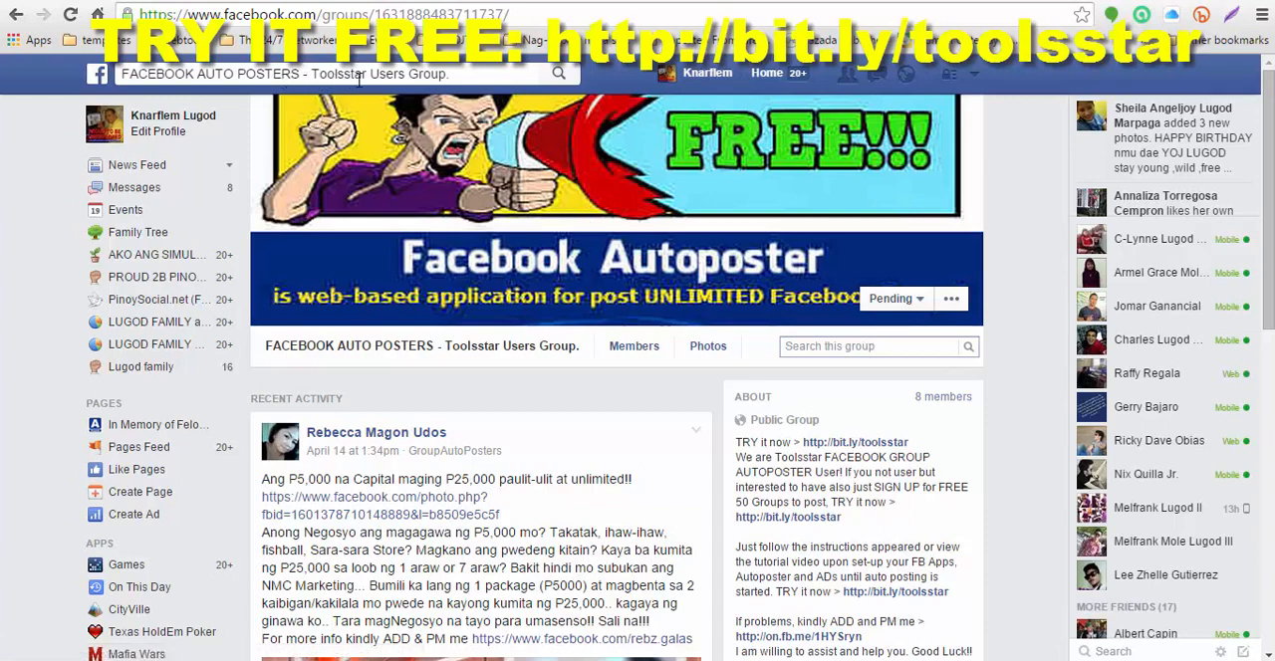
Step: Search Facebook for FACEBOOK AUTO POSTERS - Toolsstar Users Group and open the group's page
click(453, 76)
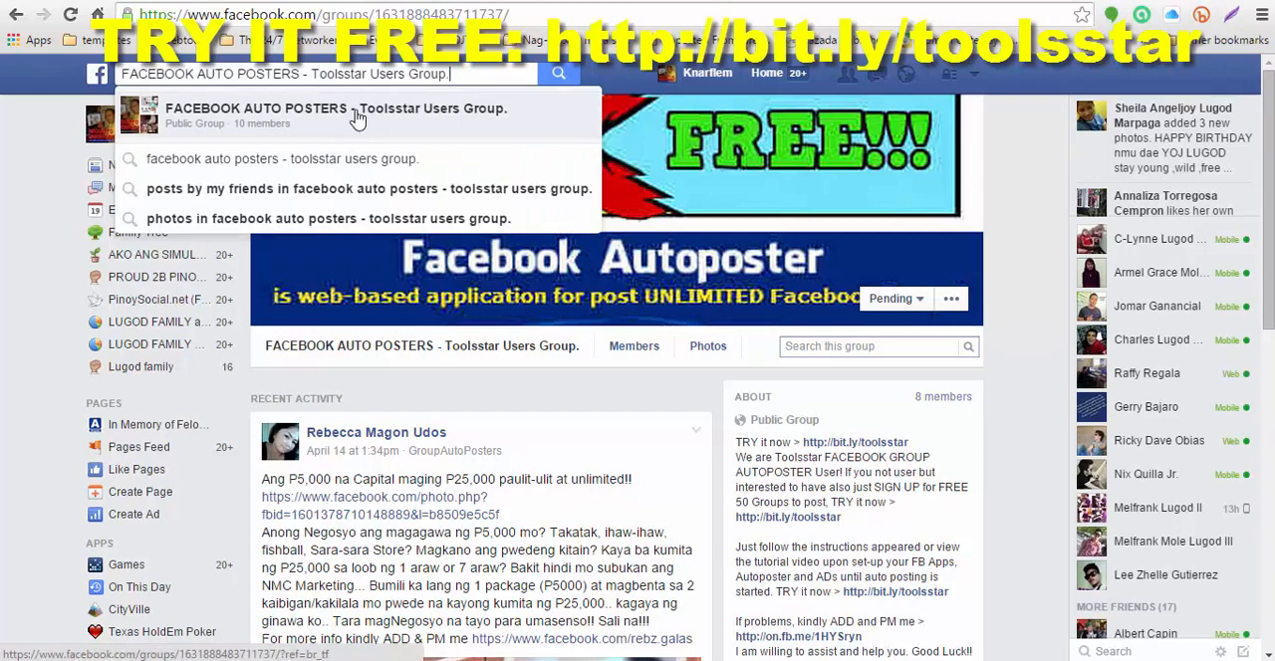
click(356, 117)
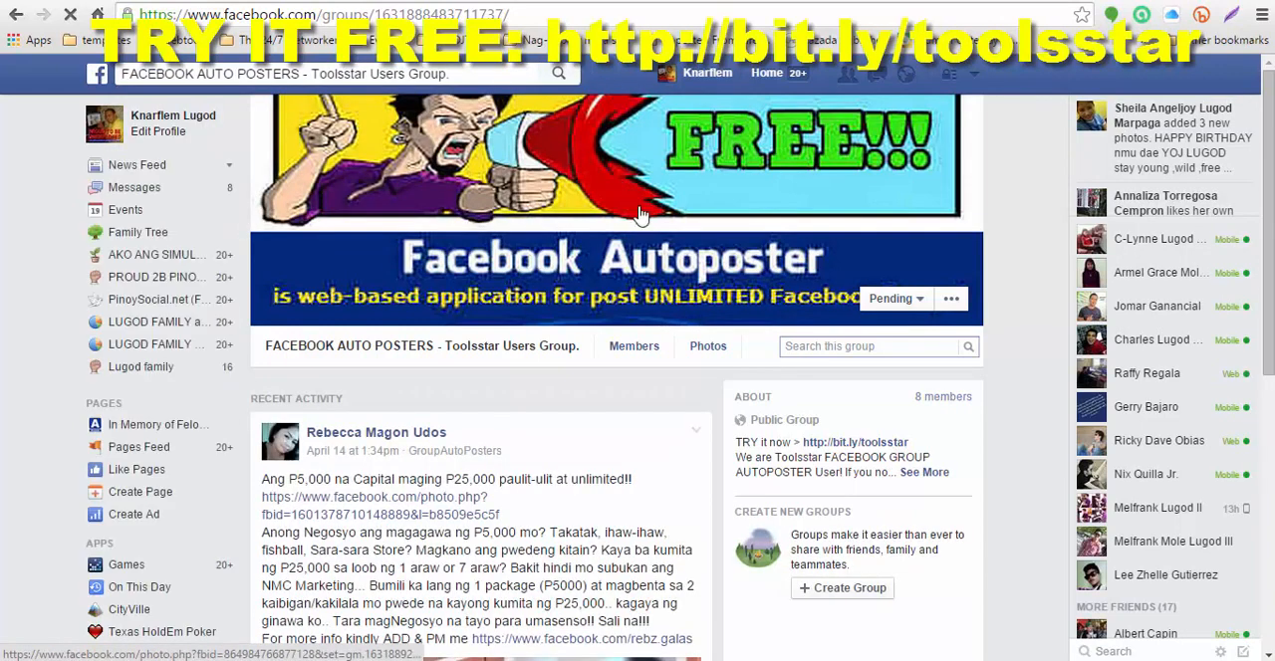
mouse_move(896, 303)
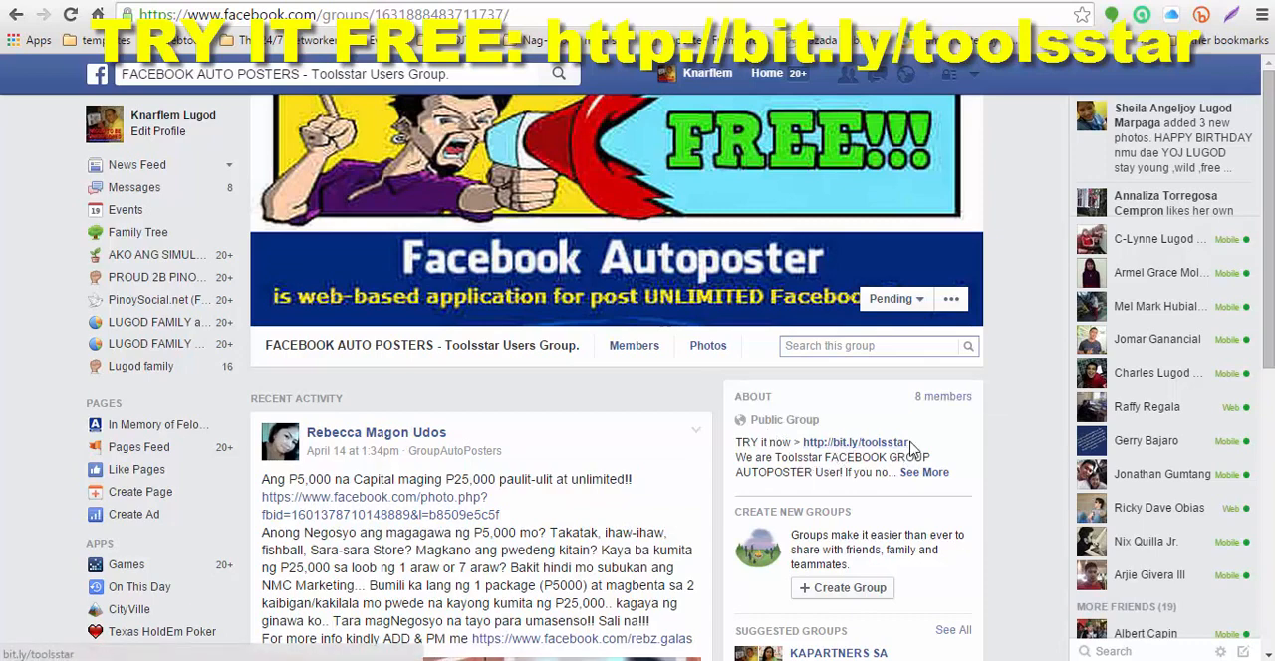
Step: Follow the group's bit.ly/toolsstar link, log in to Tools Star via Facebook and approve sharing the requested profile info
click(848, 444)
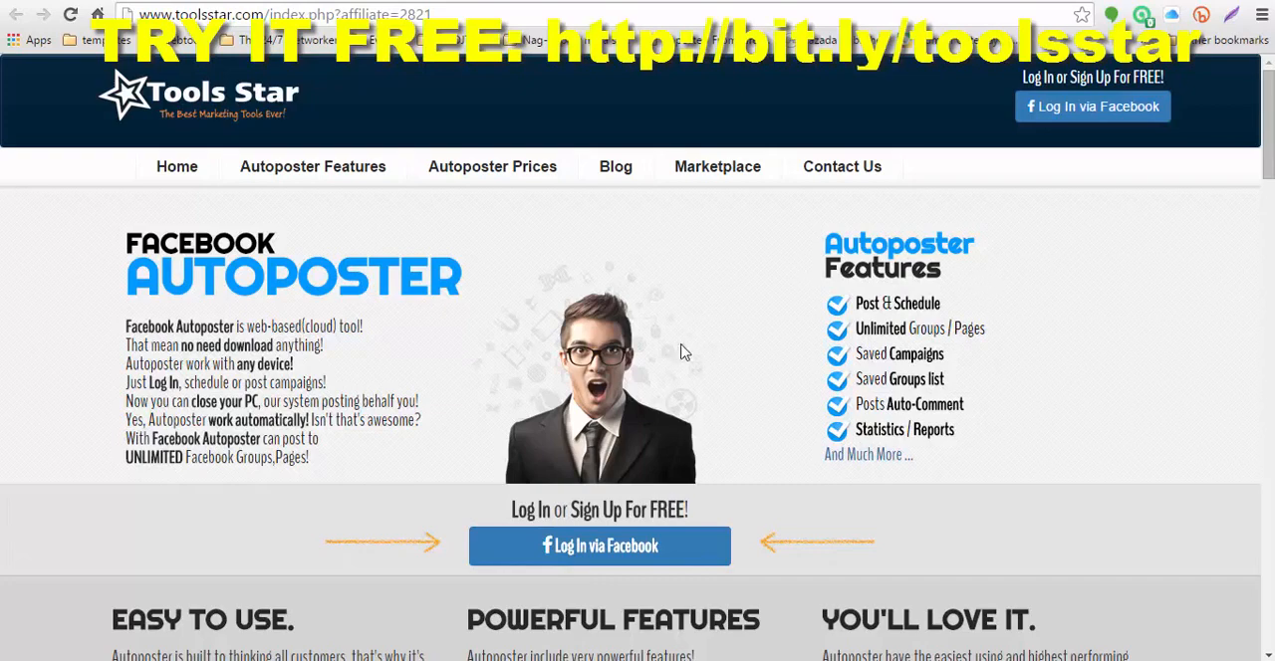
click(599, 554)
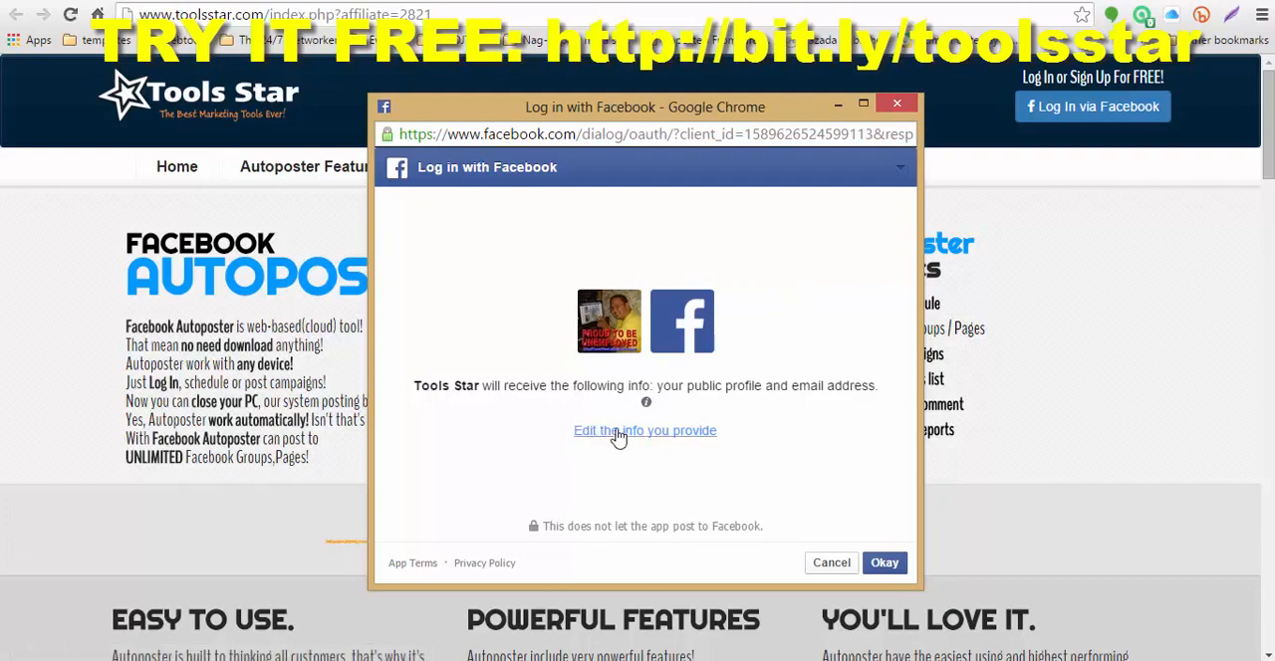
click(885, 564)
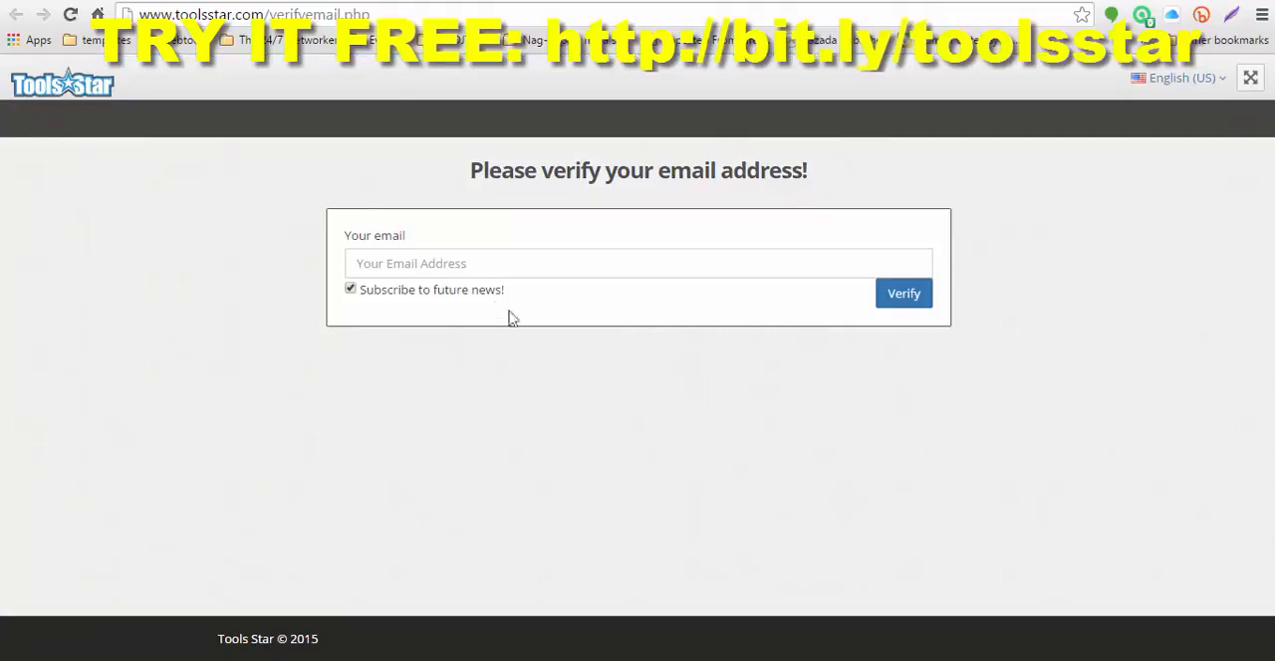
Step: Enter the account's email address and submit it for verification, keeping the subscription to future news
click(472, 264)
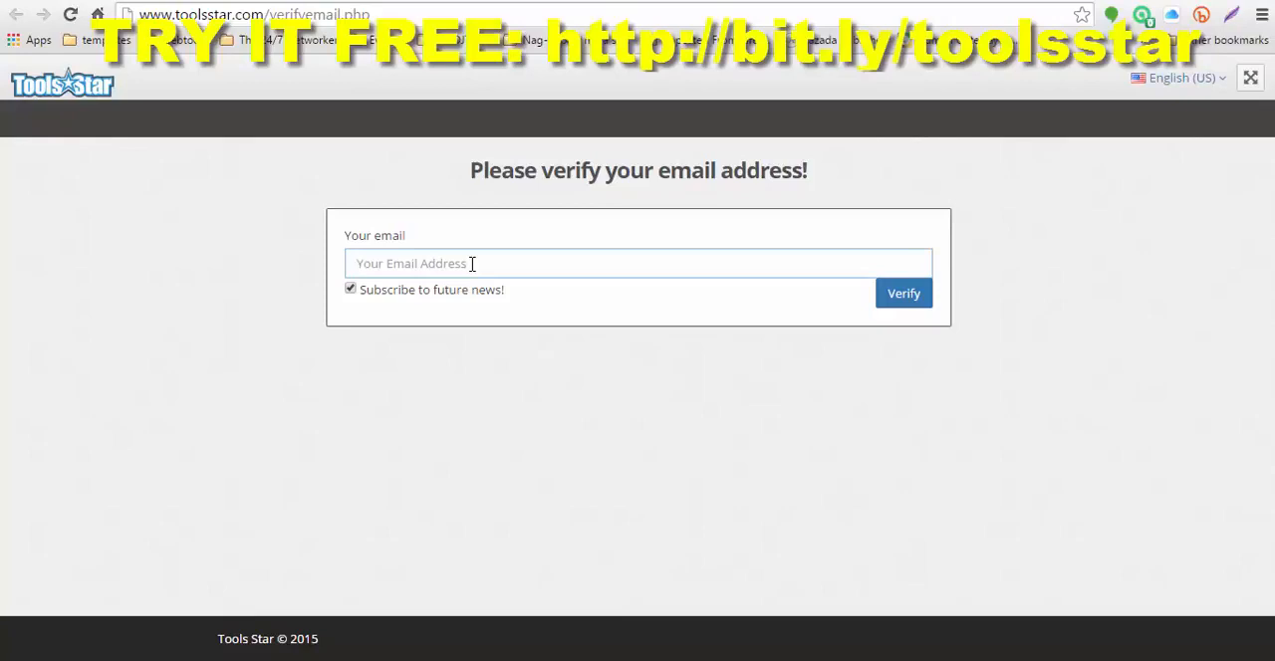
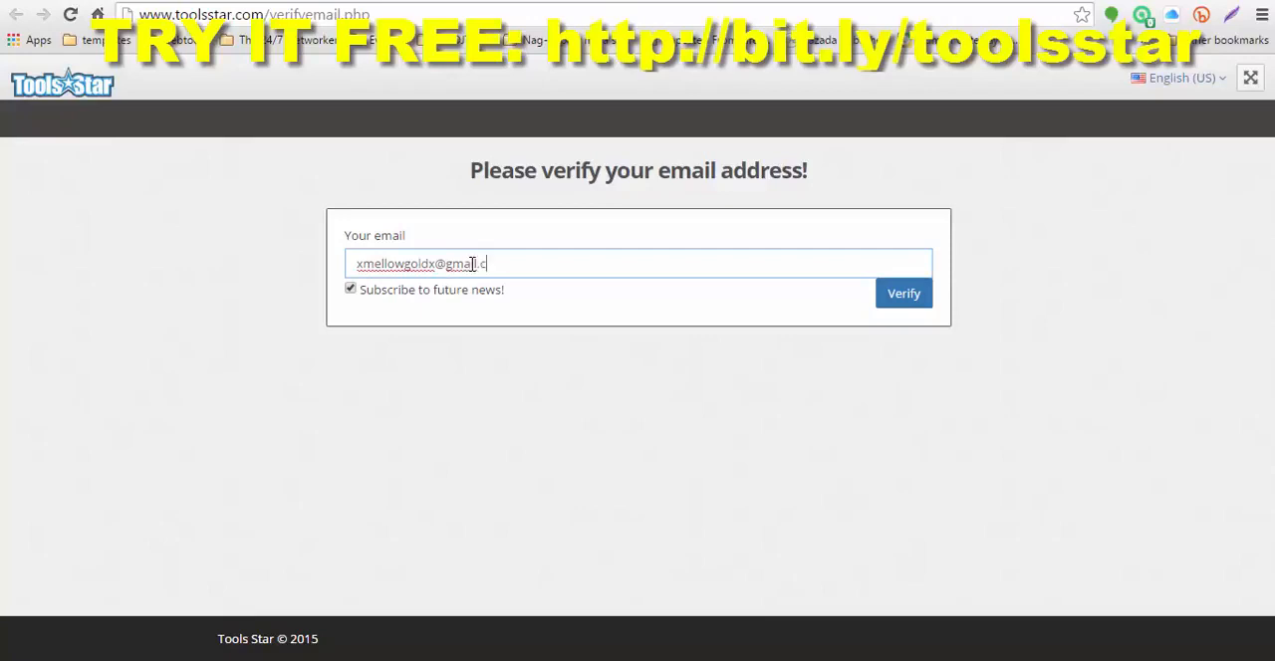
click(900, 297)
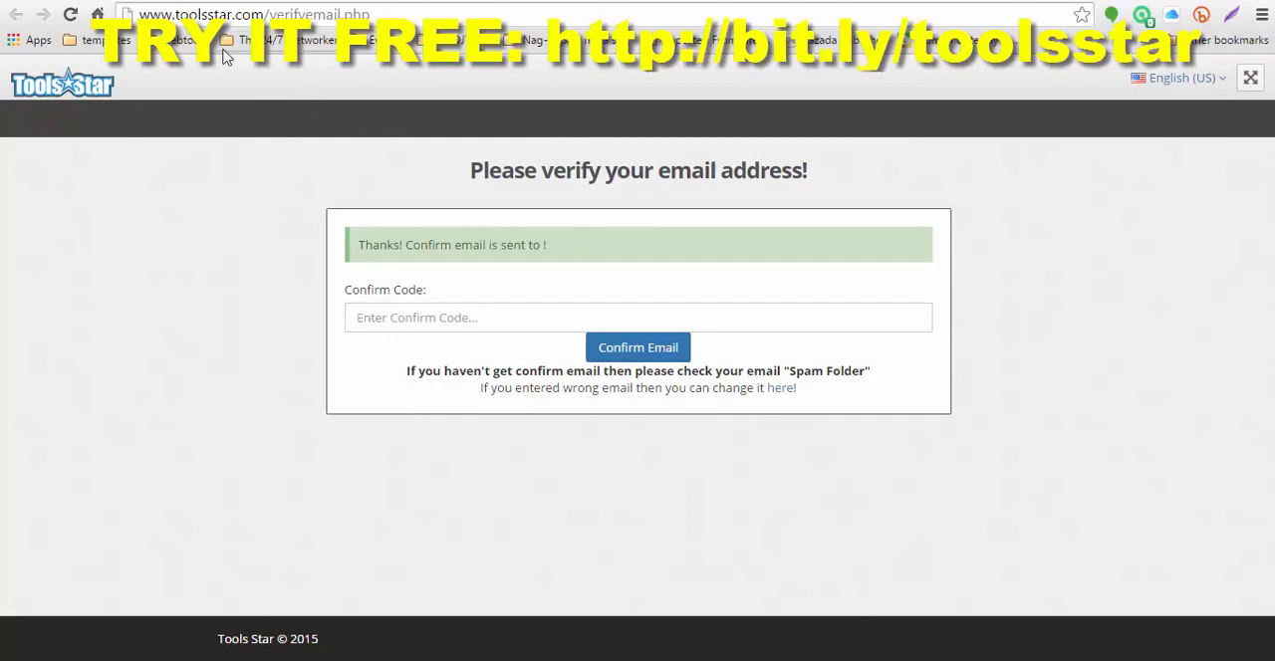
Step: Switch to Gmail, open the Tools Star message "Thanks for verifying your email!" and copy its verification code
click(464, 2)
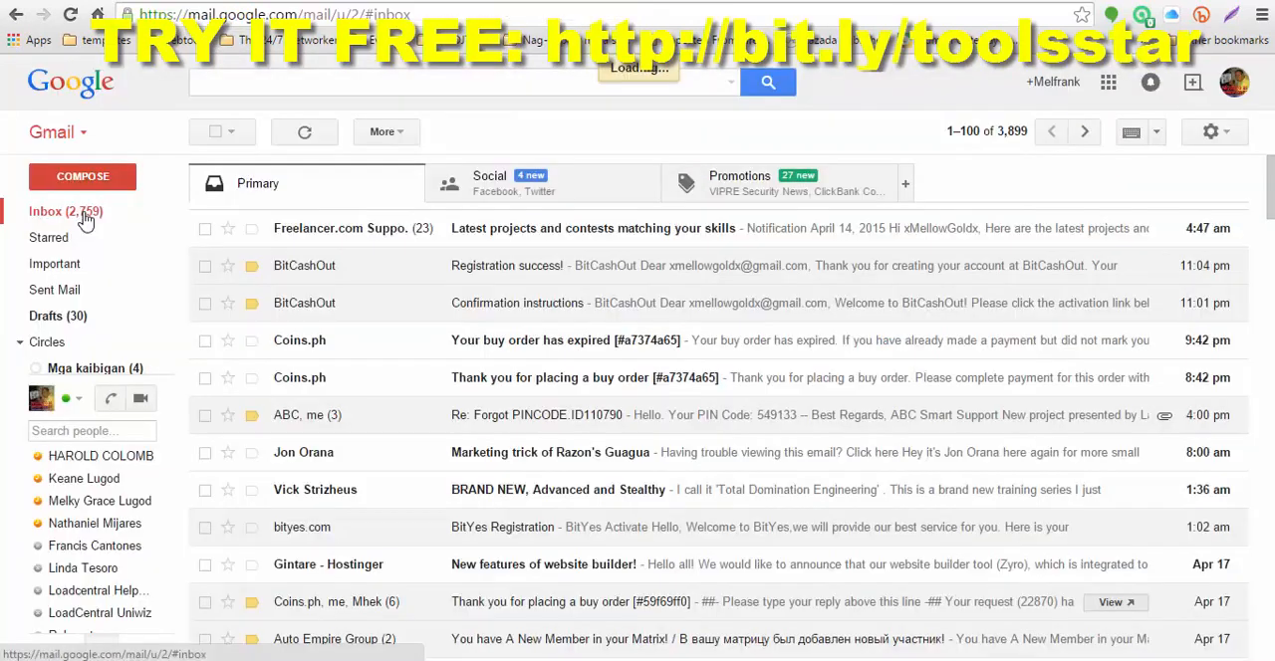
click(85, 219)
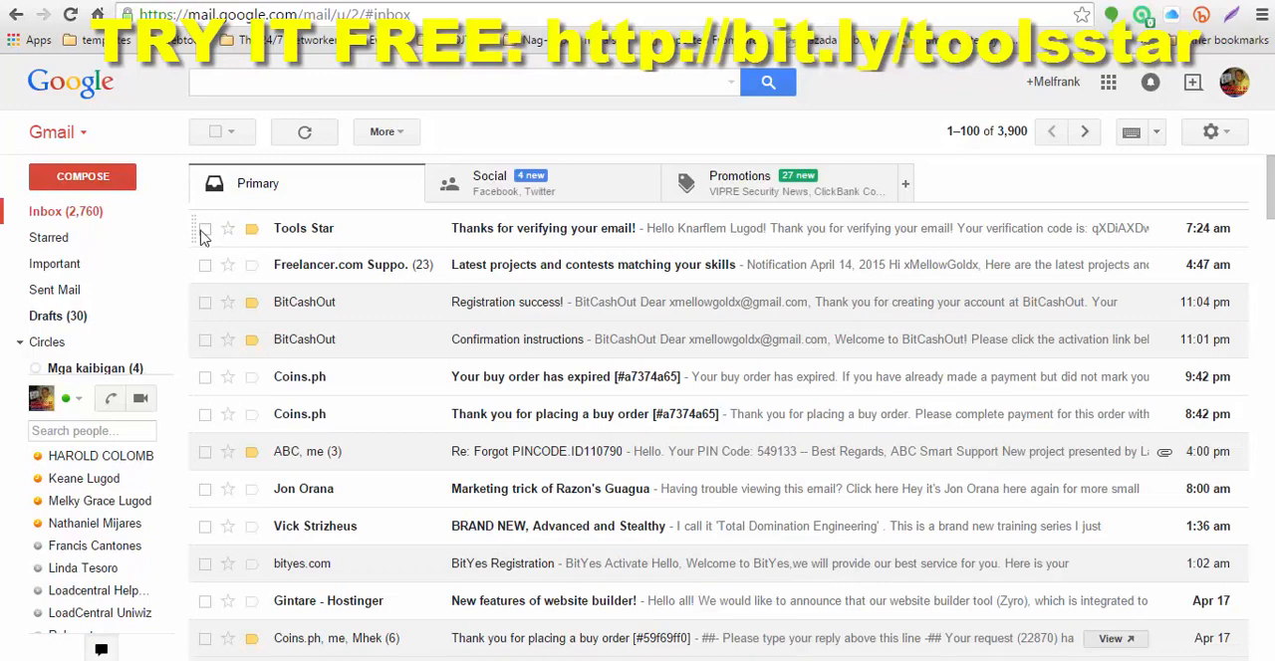
click(204, 231)
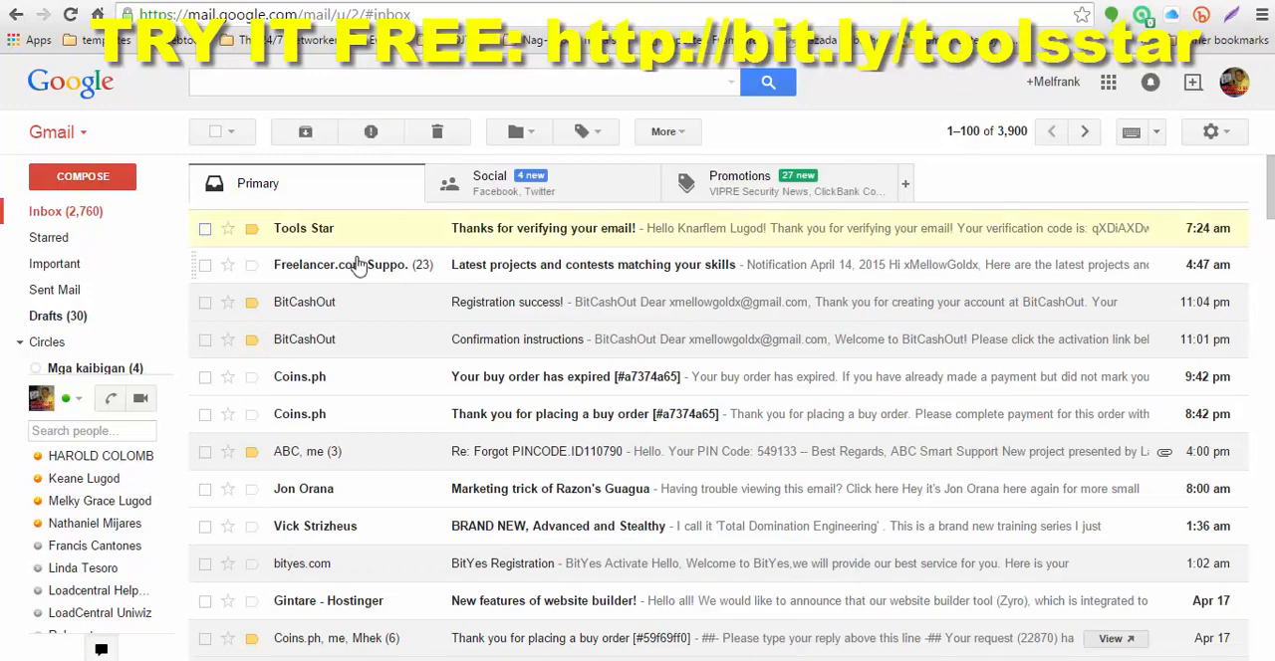
click(528, 236)
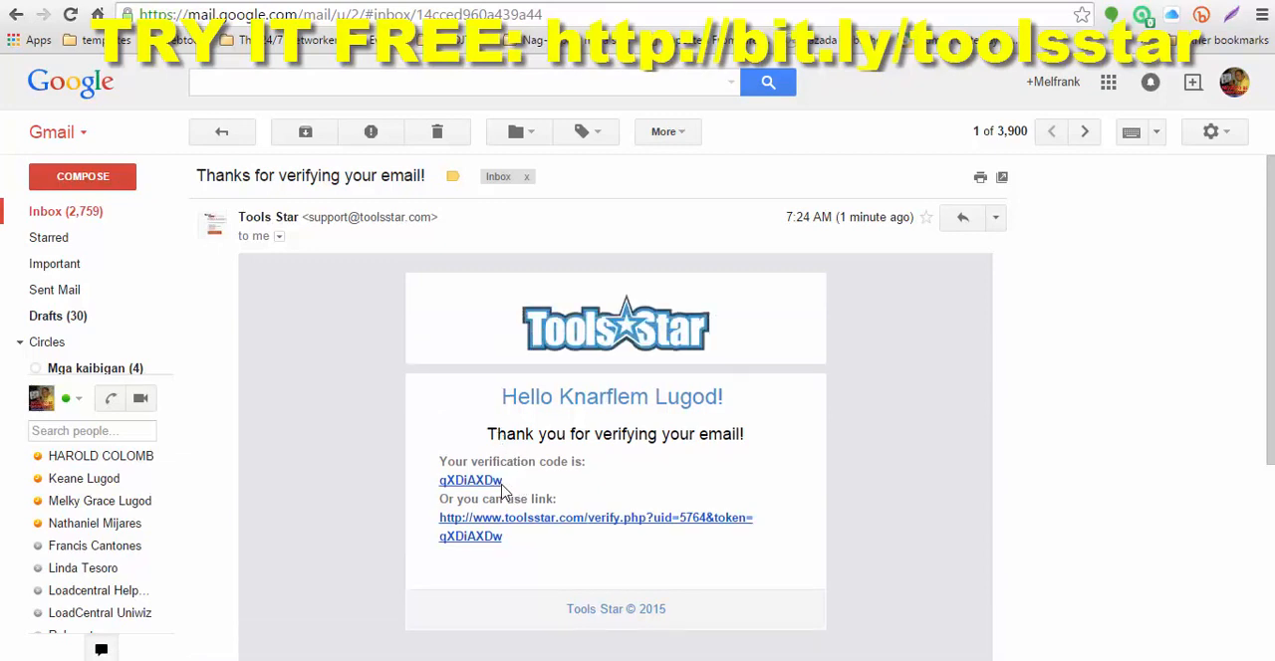
drag(506, 488, 447, 495)
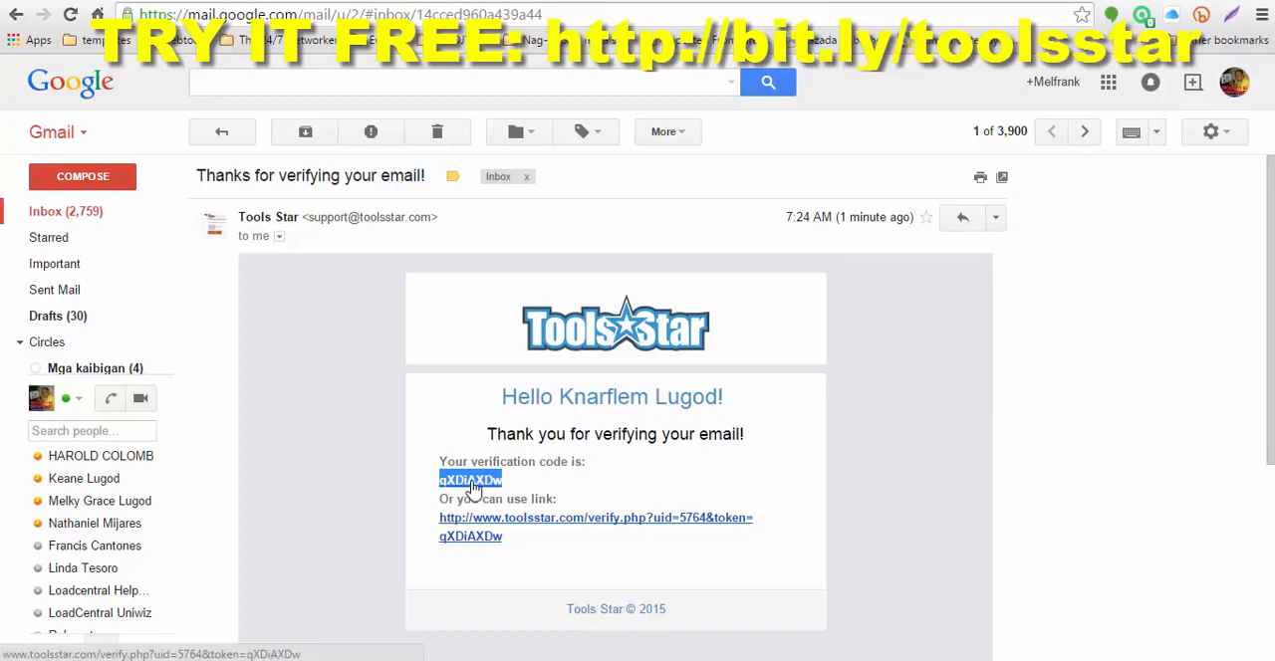
right_click(472, 485)
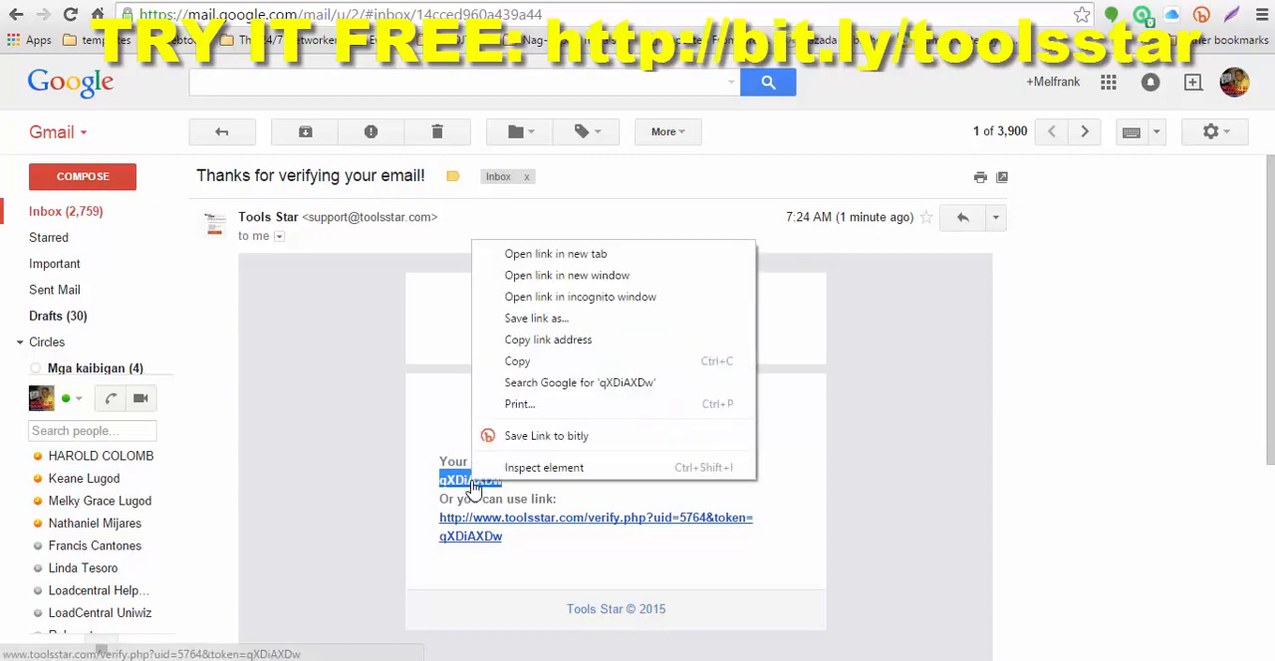
click(514, 362)
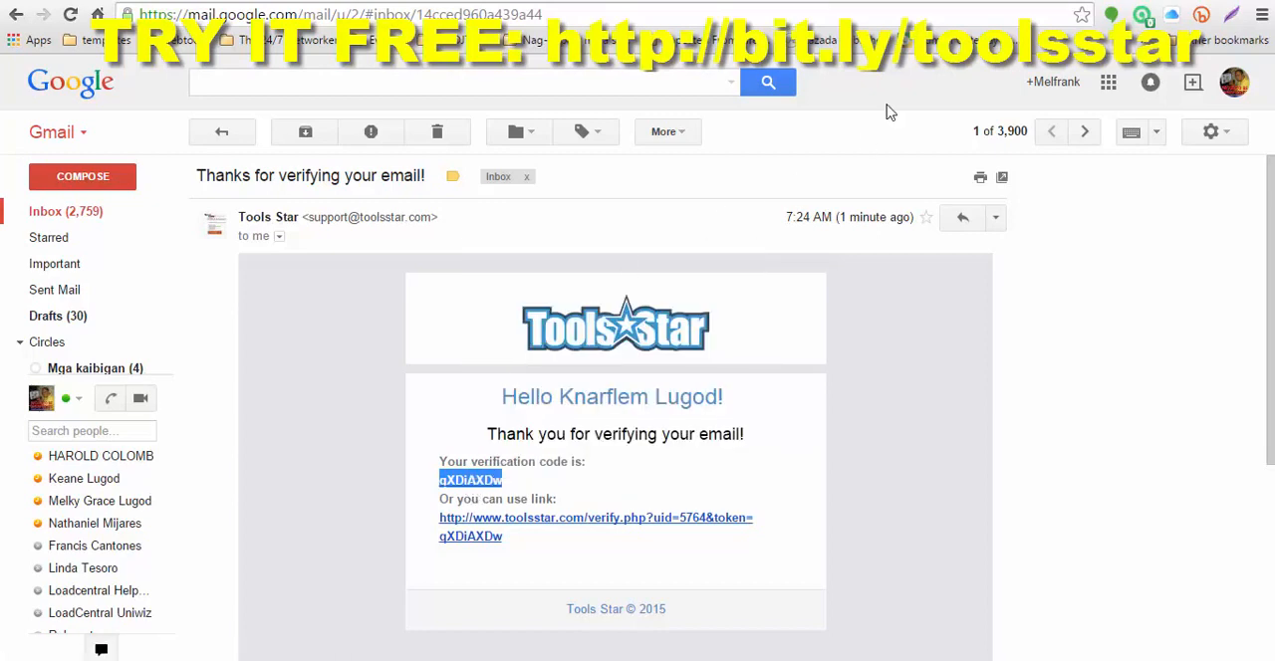
Step: Return to the Tools Star verification page, paste the verification code into the Confirm Code field and confirm the email
click(1028, 0)
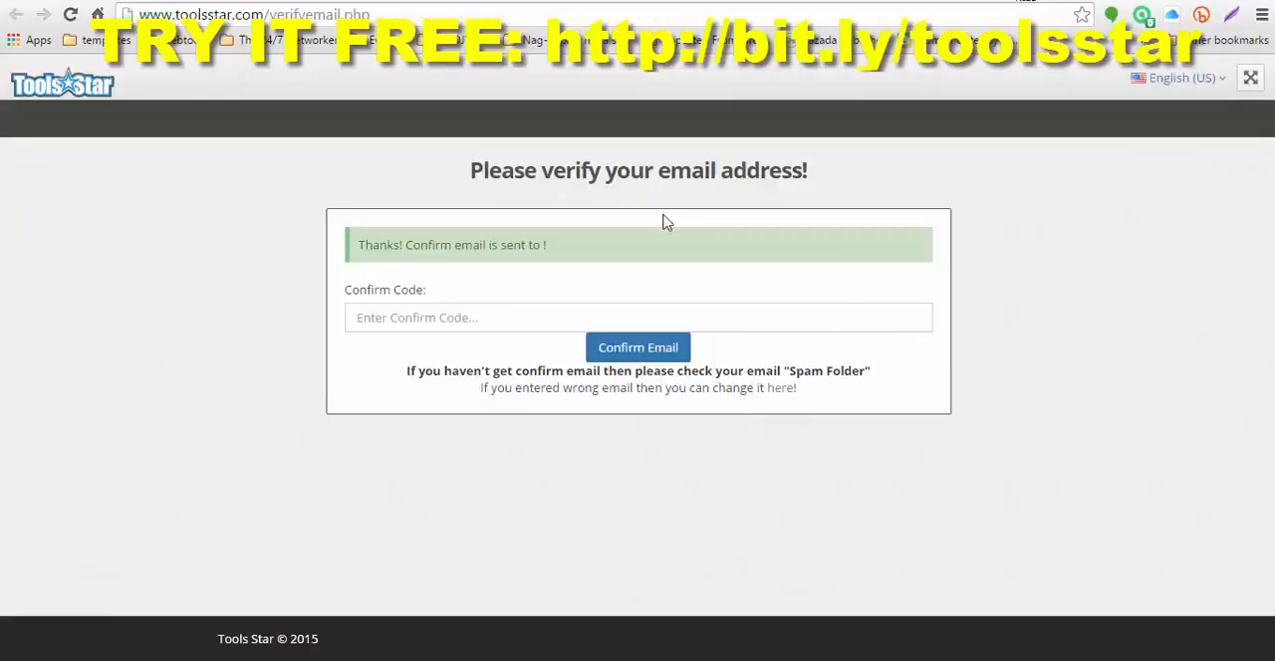
click(478, 318)
right_click(477, 320)
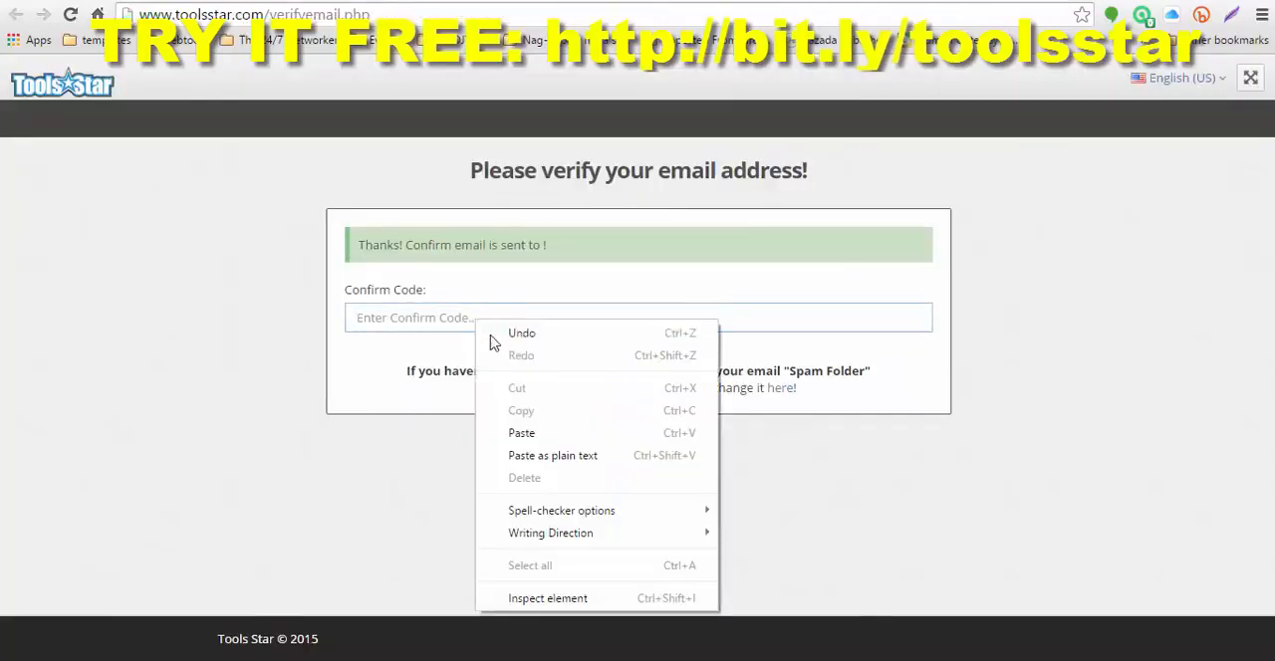
click(522, 433)
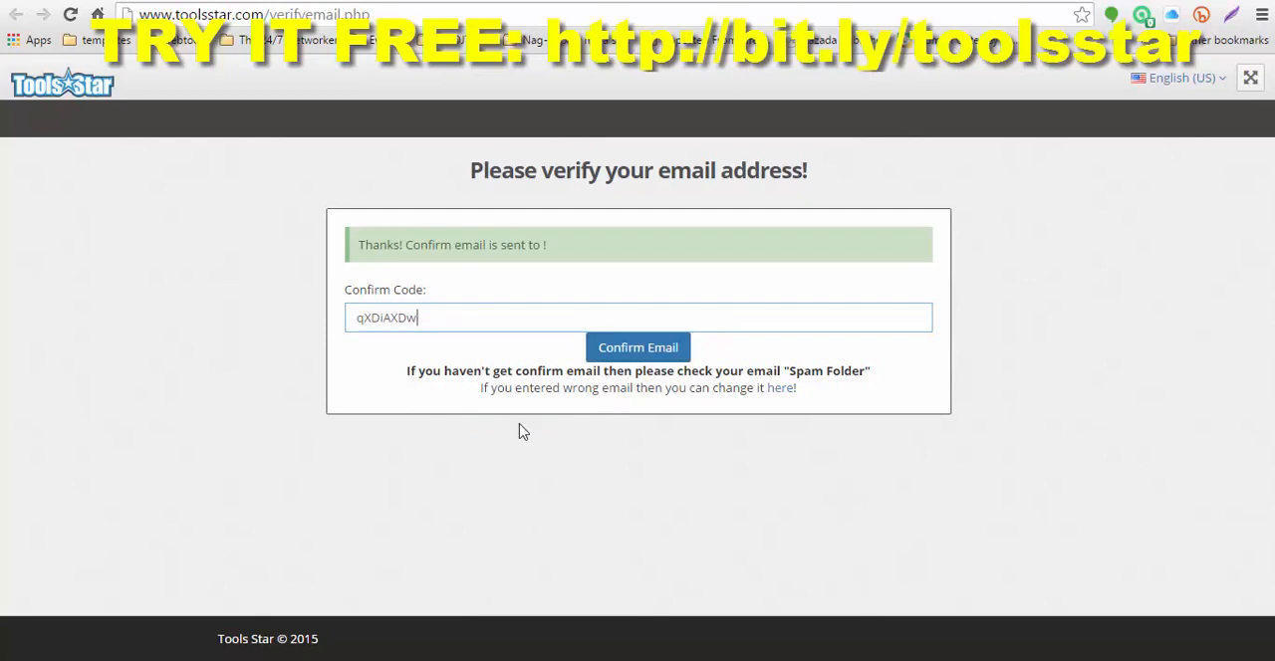
click(631, 350)
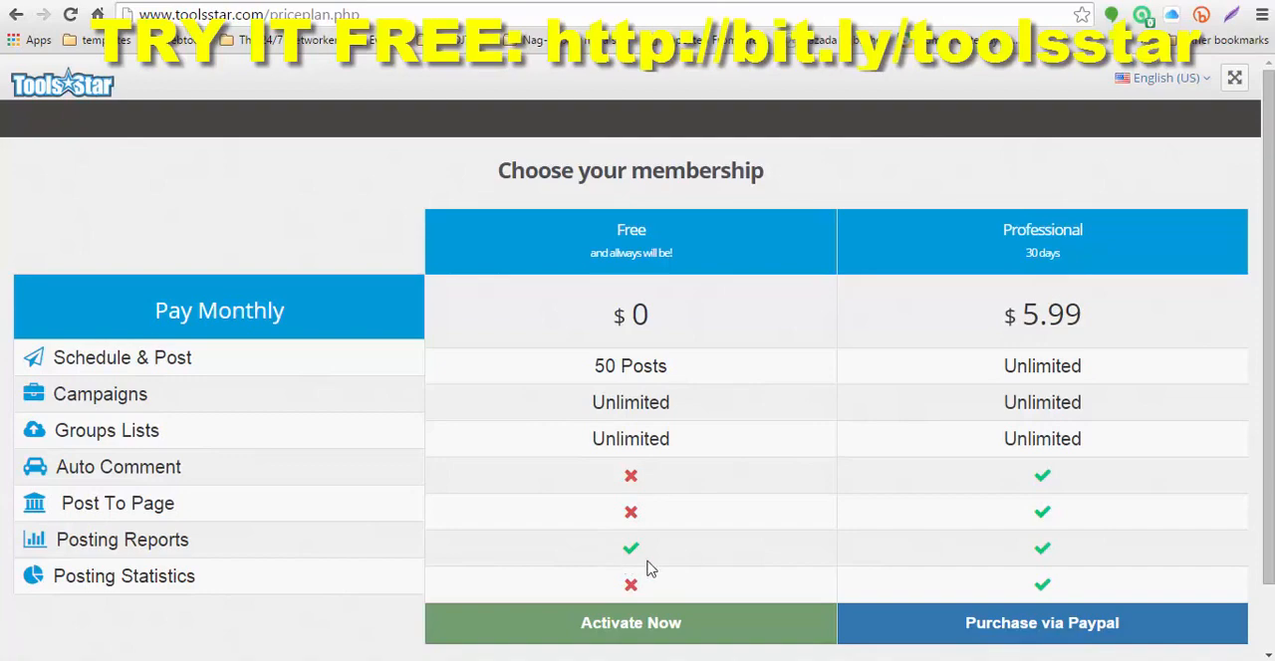
Step: Compare the Free and Professional membership plans and activate the Free plan
scroll(687, 606, down, 1)
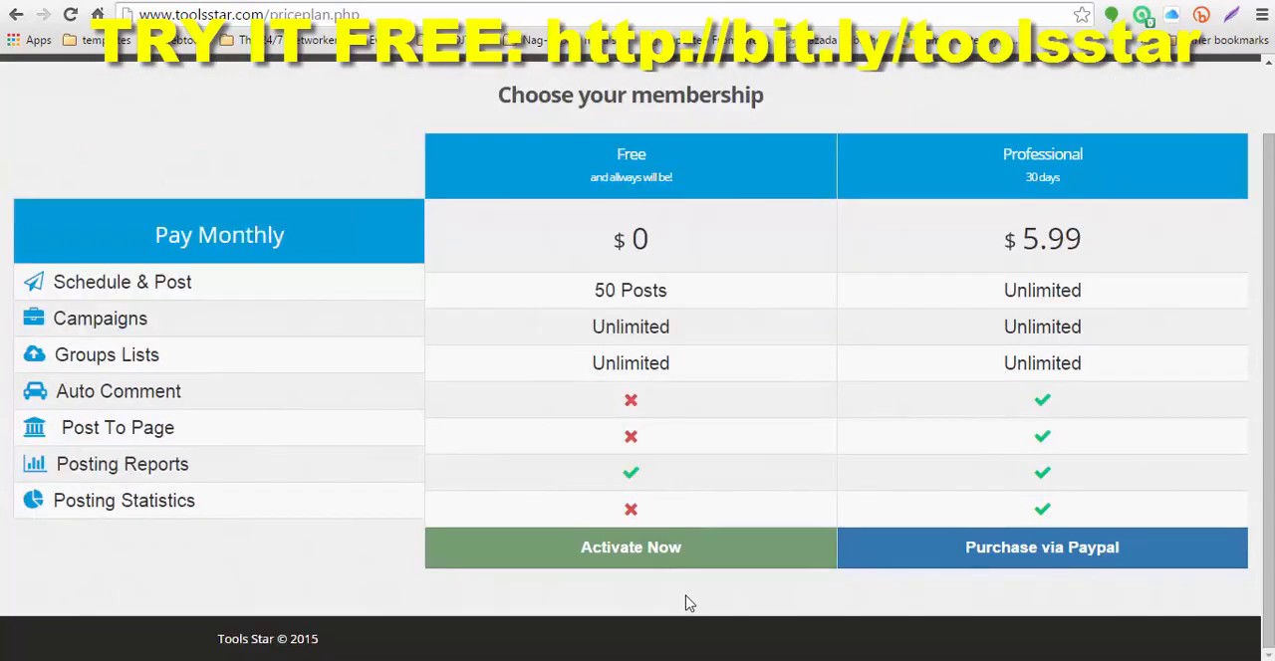
scroll(687, 602, up, 1)
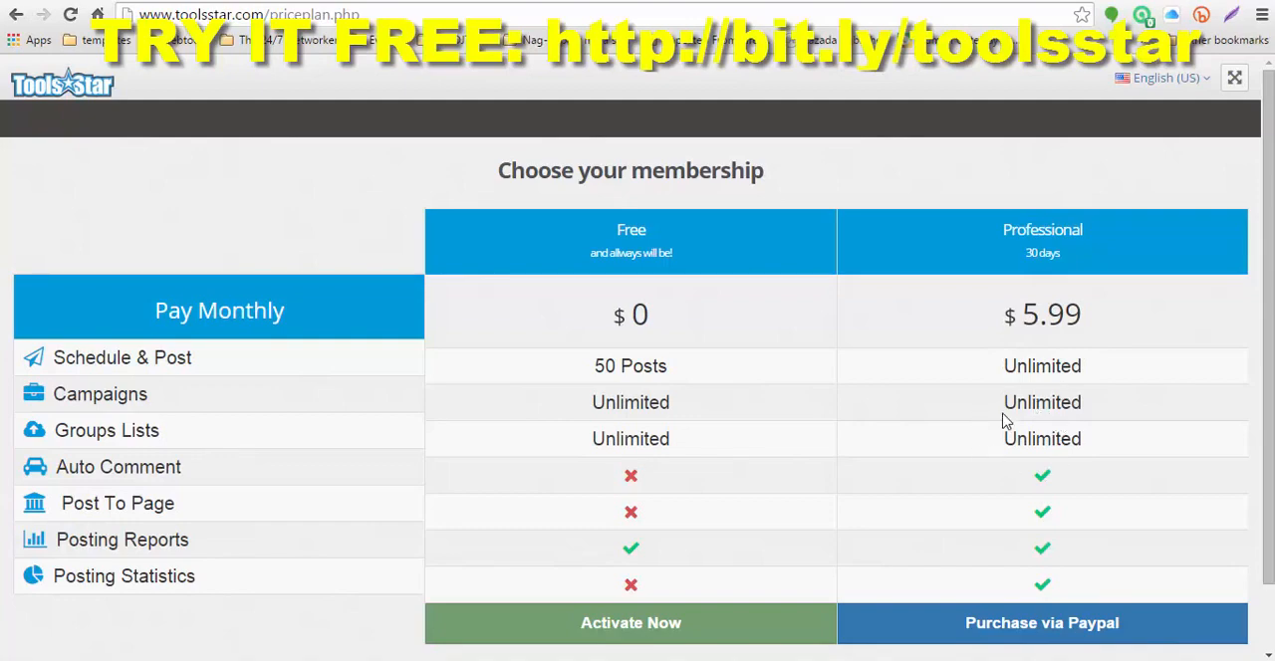
scroll(927, 458, down, 1)
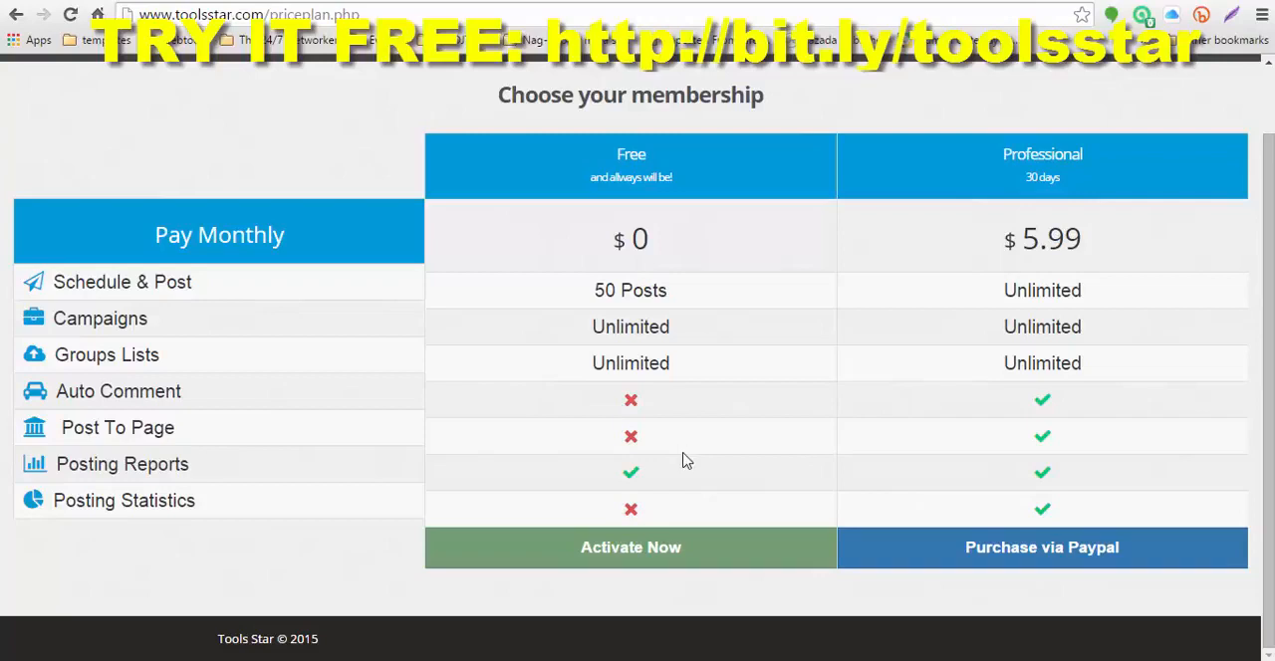
click(626, 555)
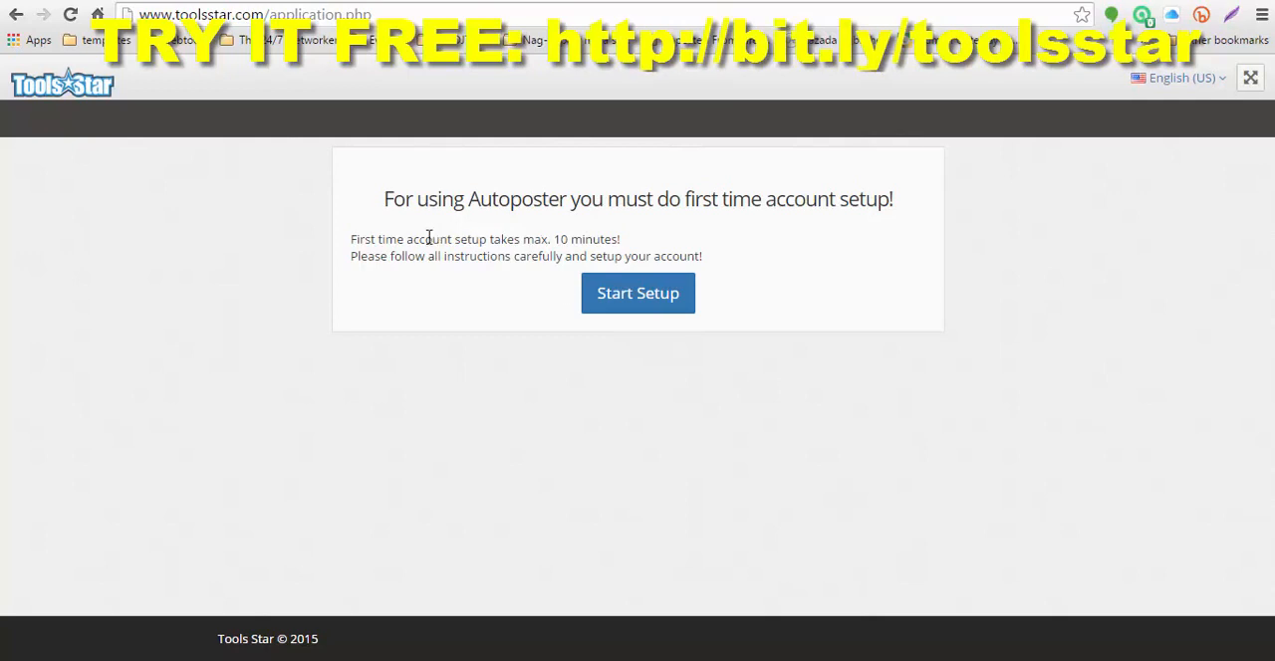
Step: Start the first-time account setup and view the linked developers.facebook.com/apps page in a new tab
click(638, 294)
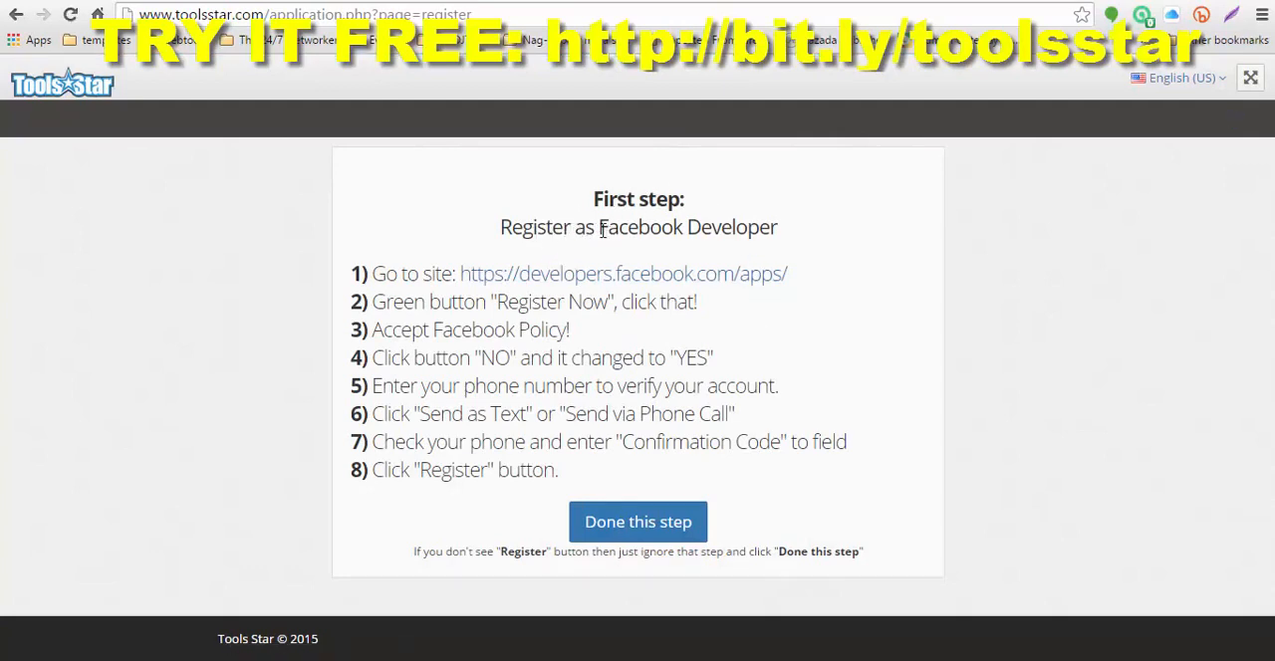
drag(603, 223, 781, 223)
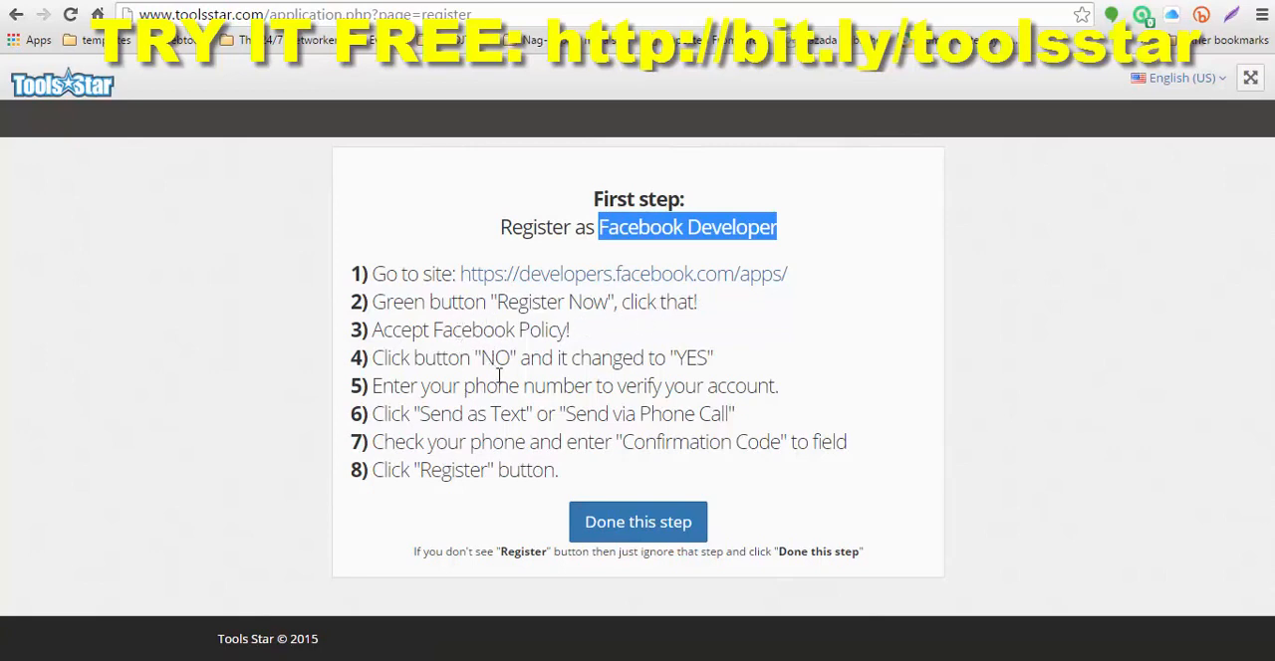
right_click(636, 286)
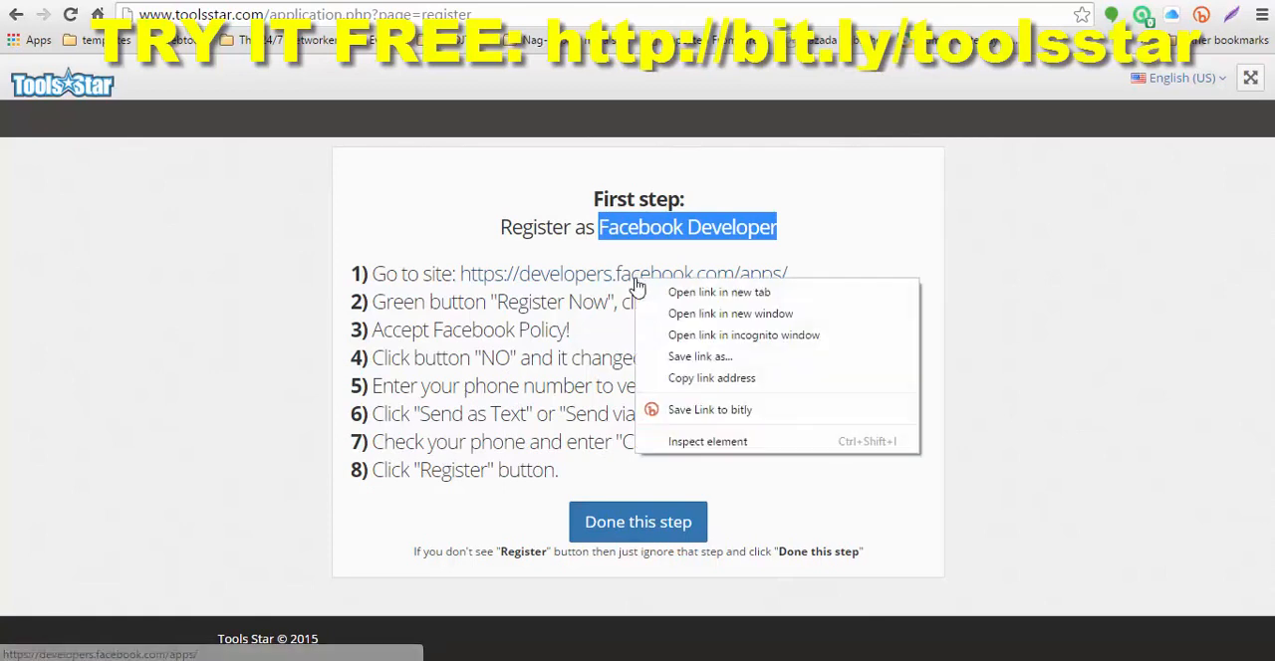
click(674, 294)
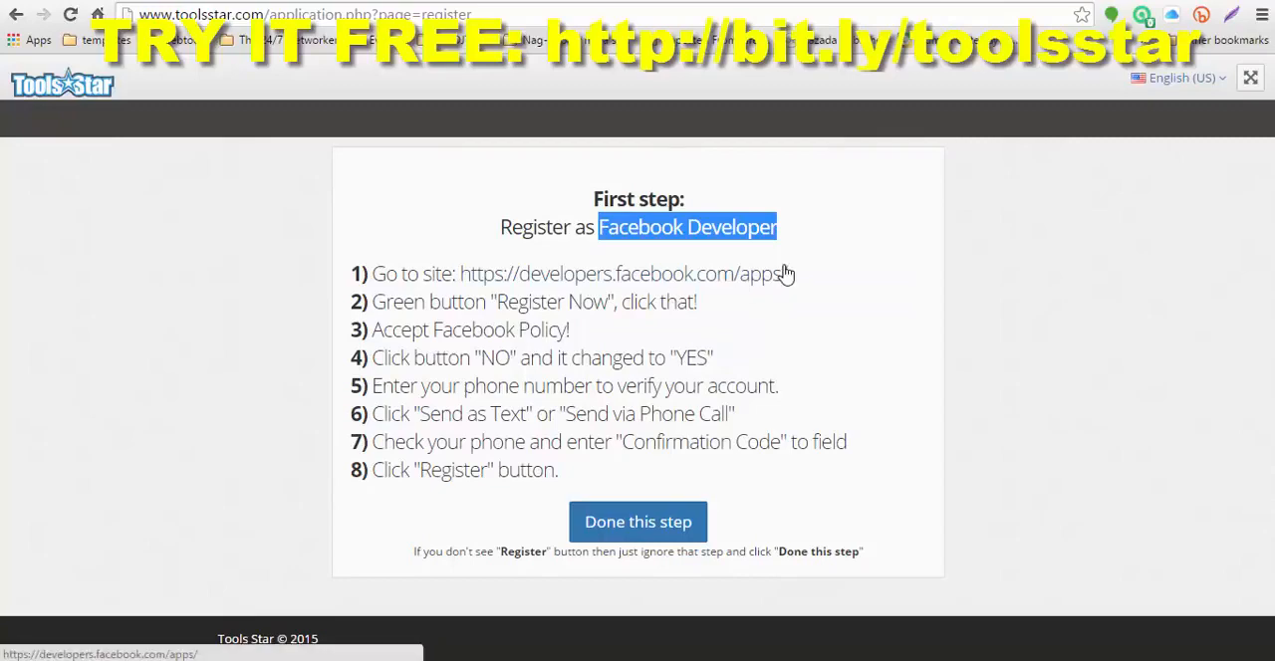
click(1022, 2)
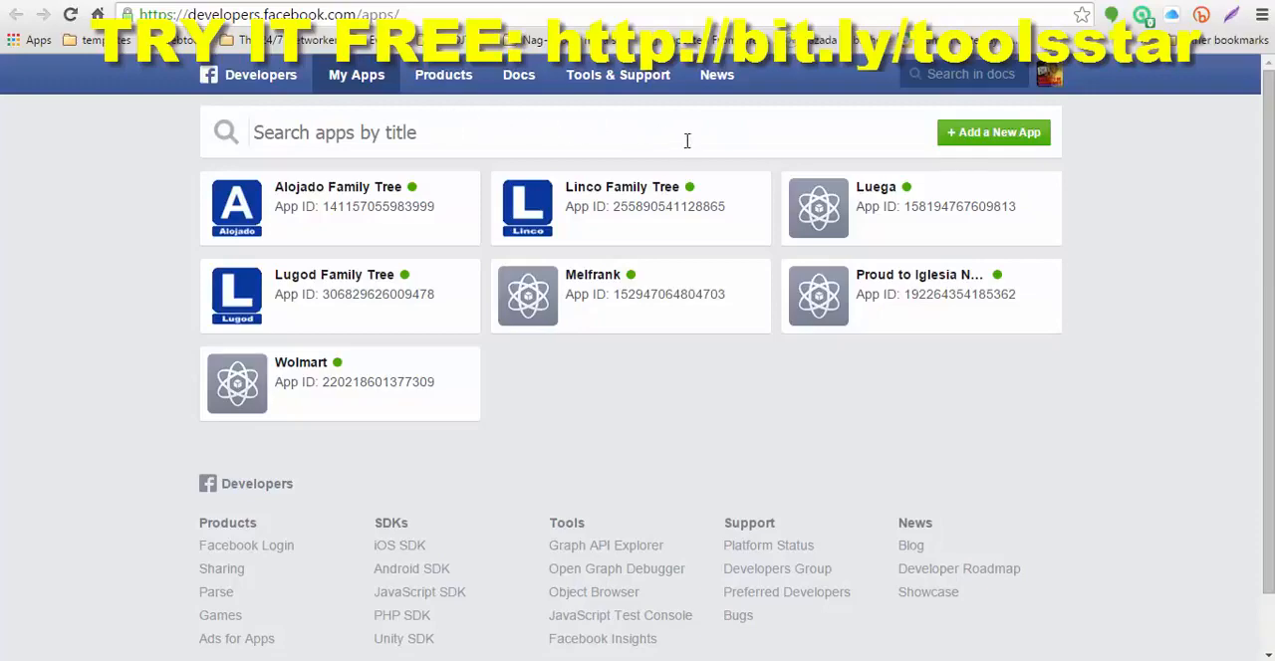
Step: Return to the Tools Star setup instructions and mark the Facebook Developer registration step as done
click(941, 3)
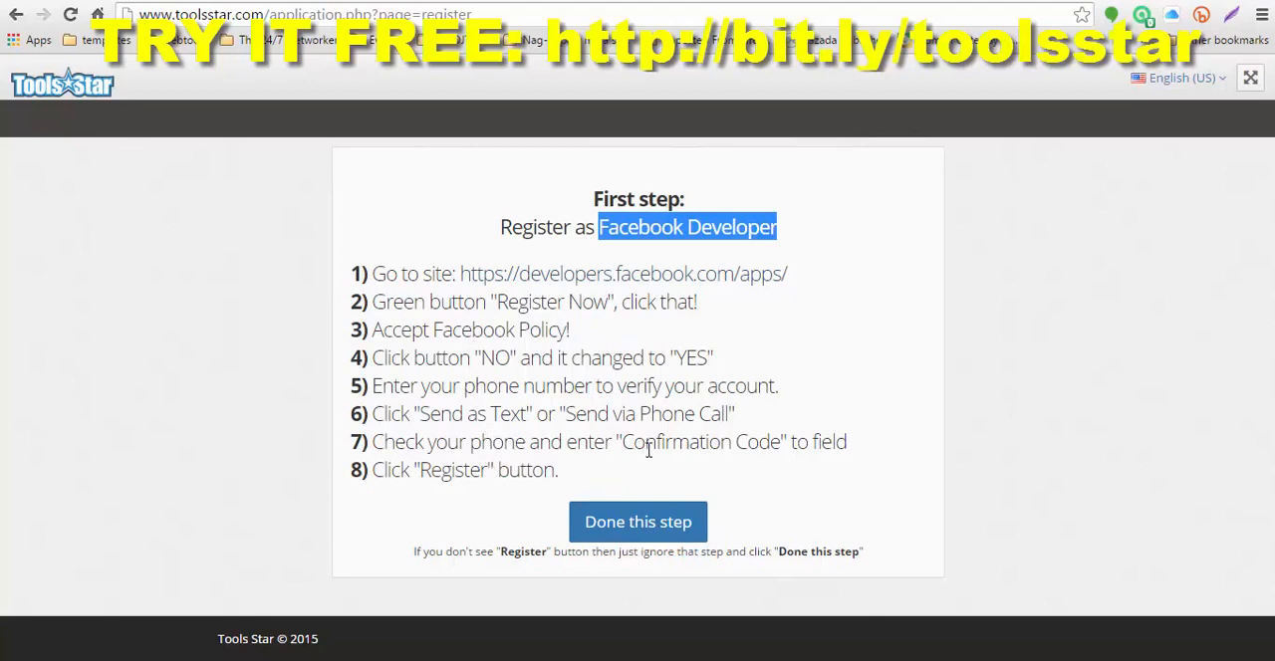
click(687, 235)
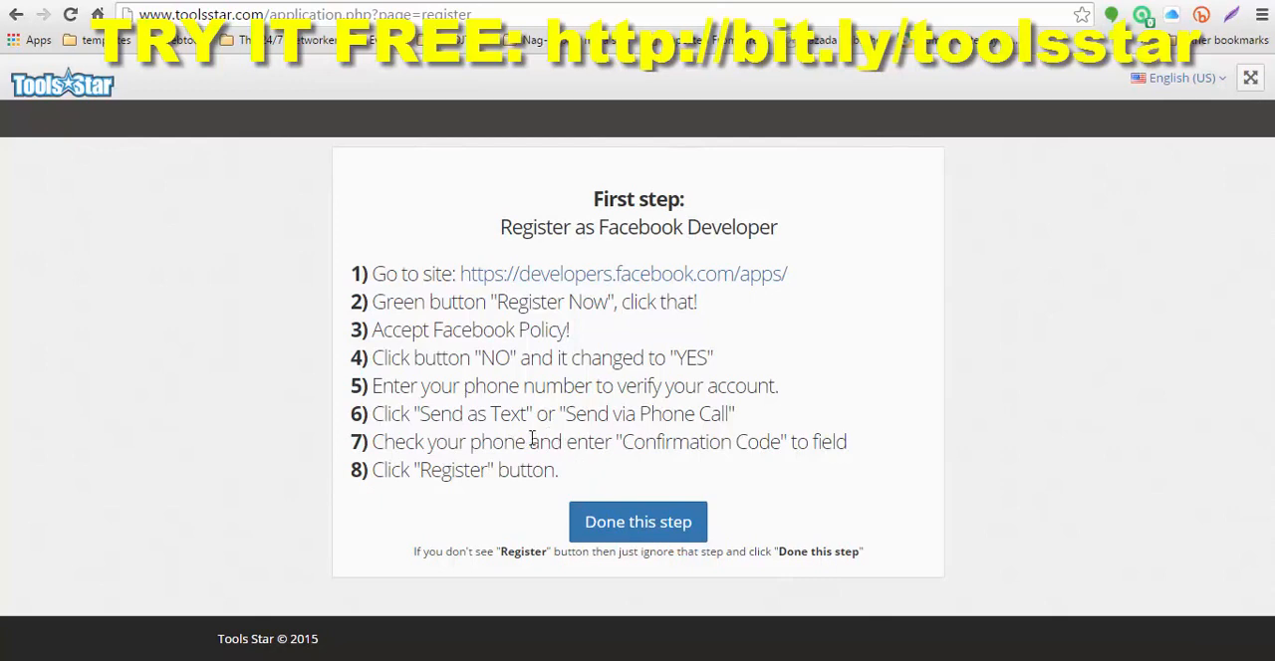
click(638, 531)
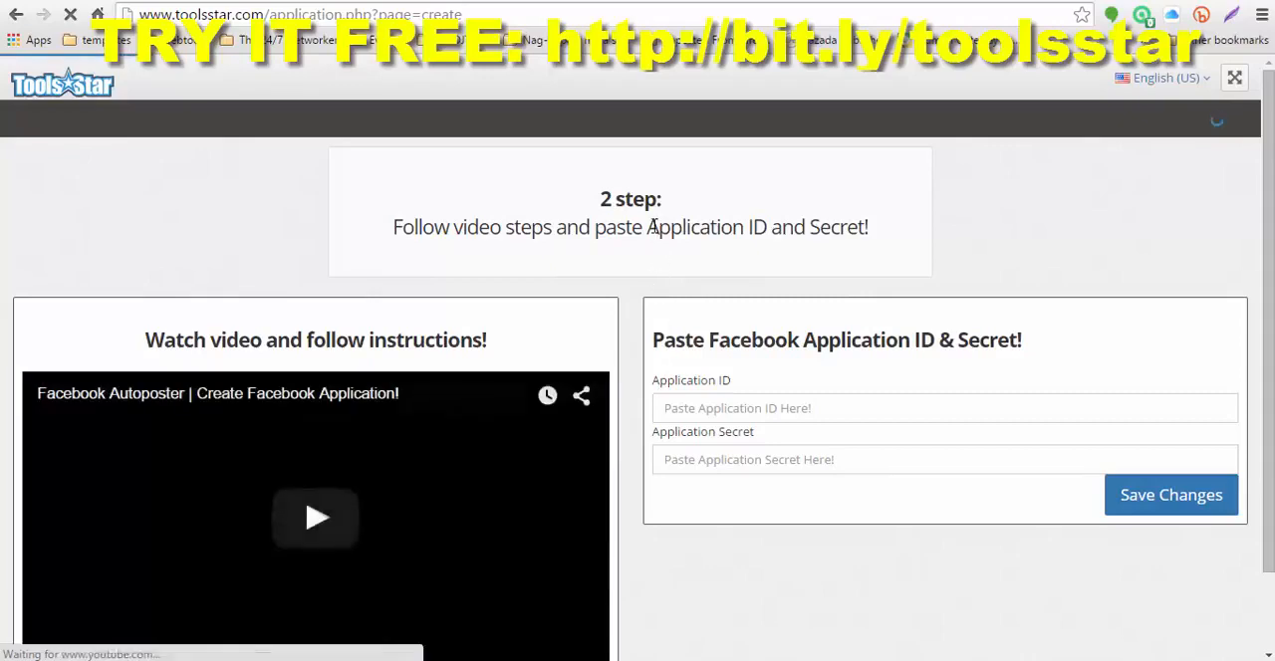
Step: Examine the second setup step's video instructions and its Application ID and Application Secret fields
drag(649, 227, 767, 233)
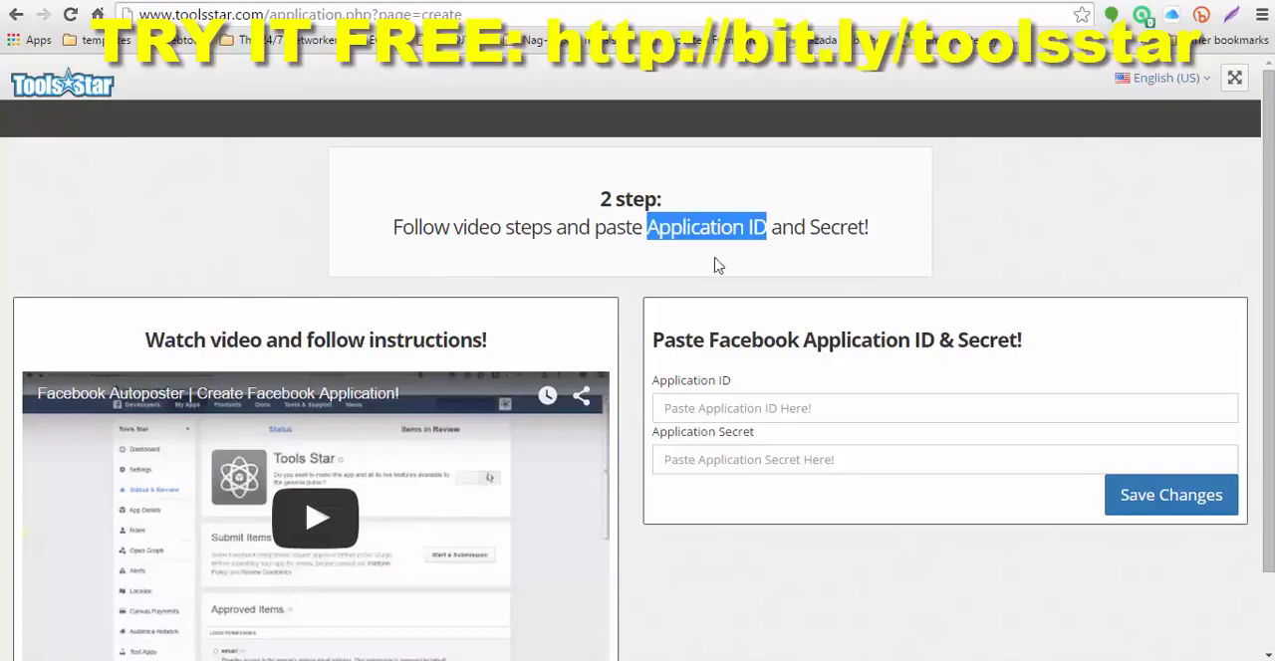
scroll(637, 248, down, 2)
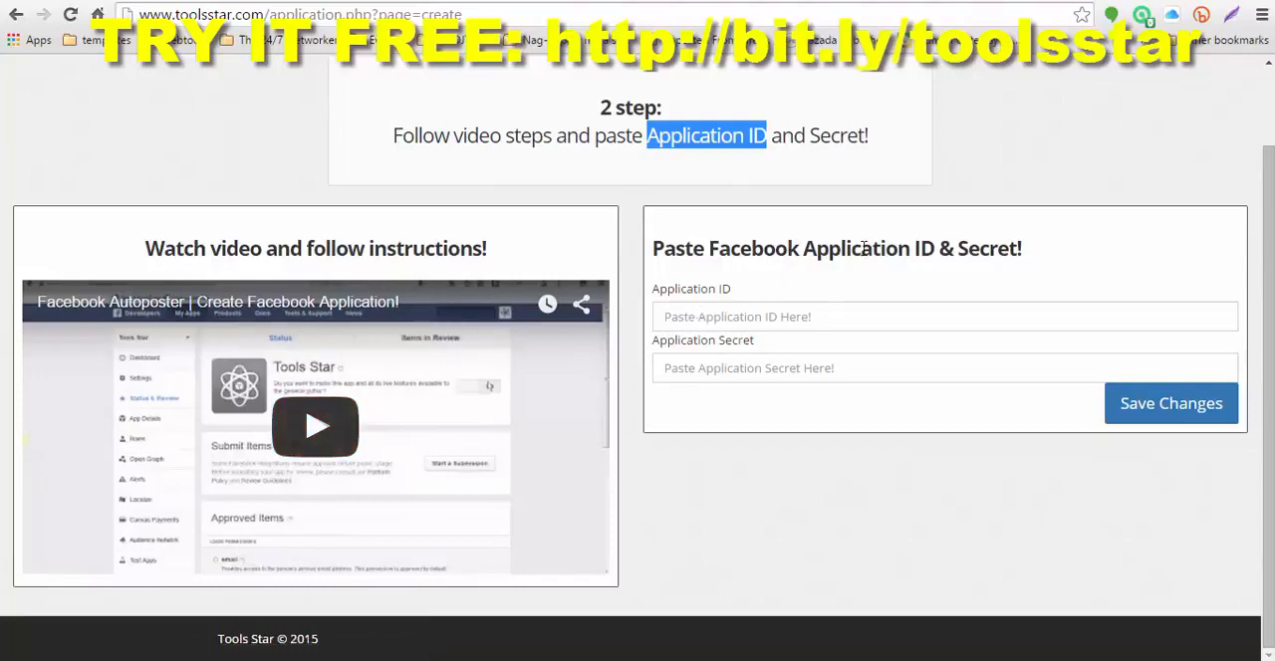
click(699, 370)
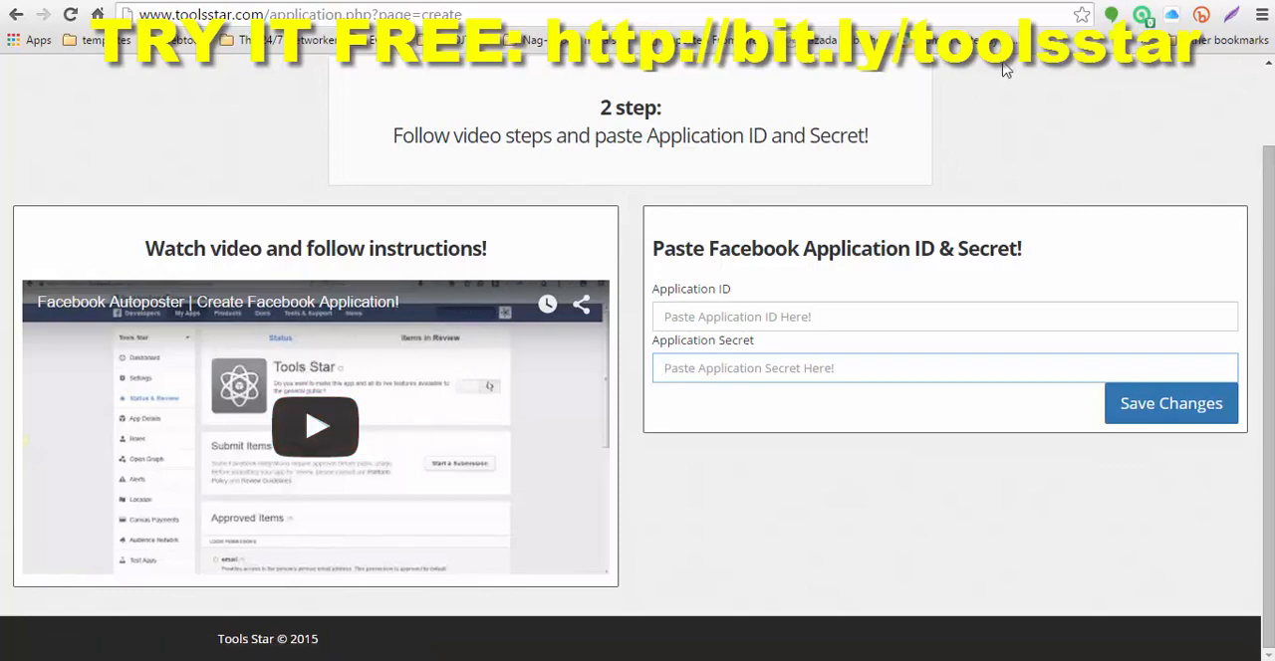
Step: Switch to the Facebook Developers apps page and start adding a new app through the advanced setup
click(1018, 0)
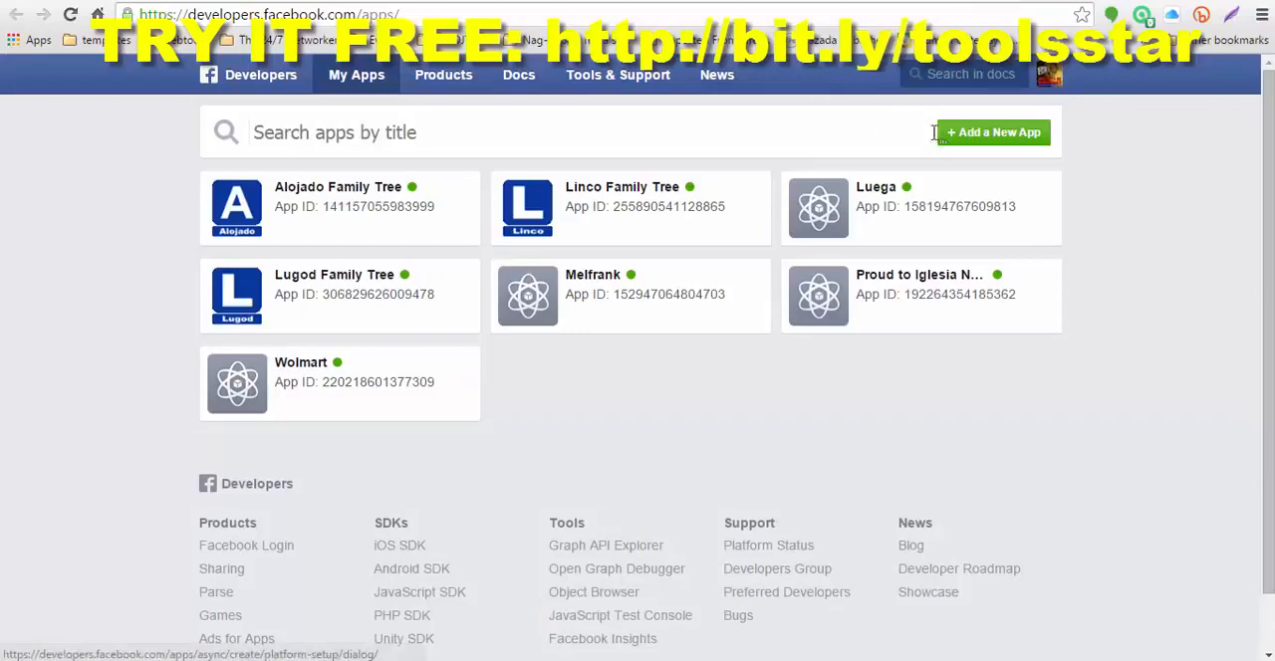
click(1001, 139)
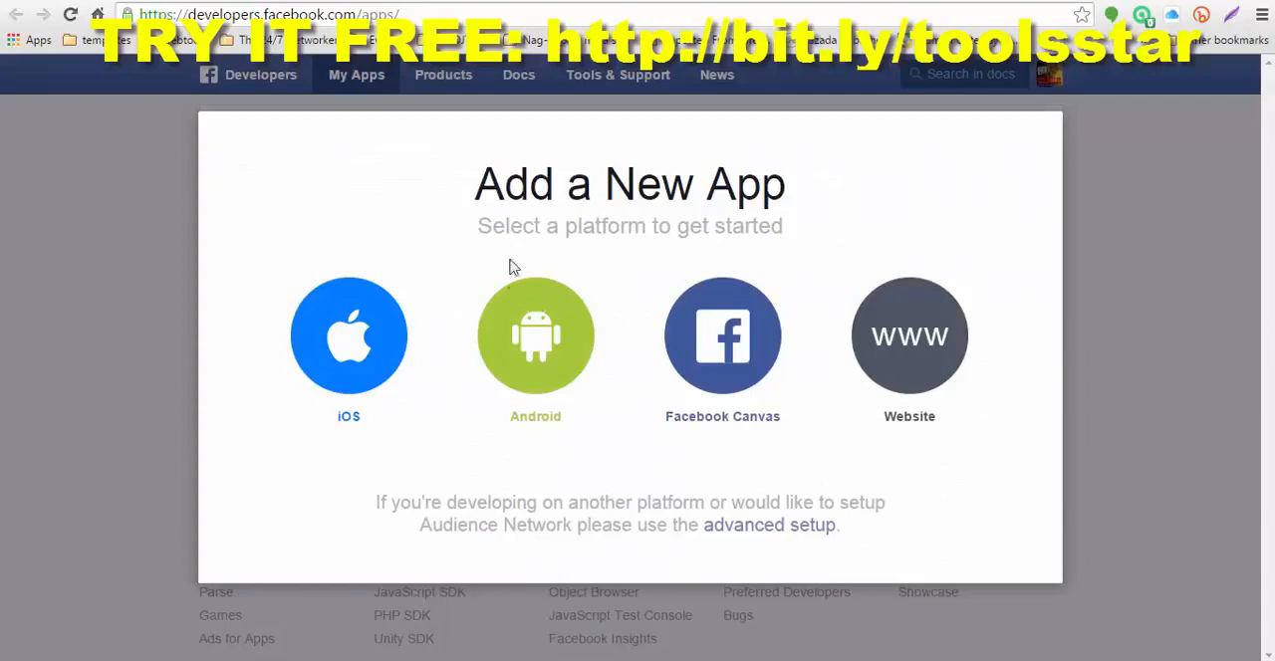
click(761, 528)
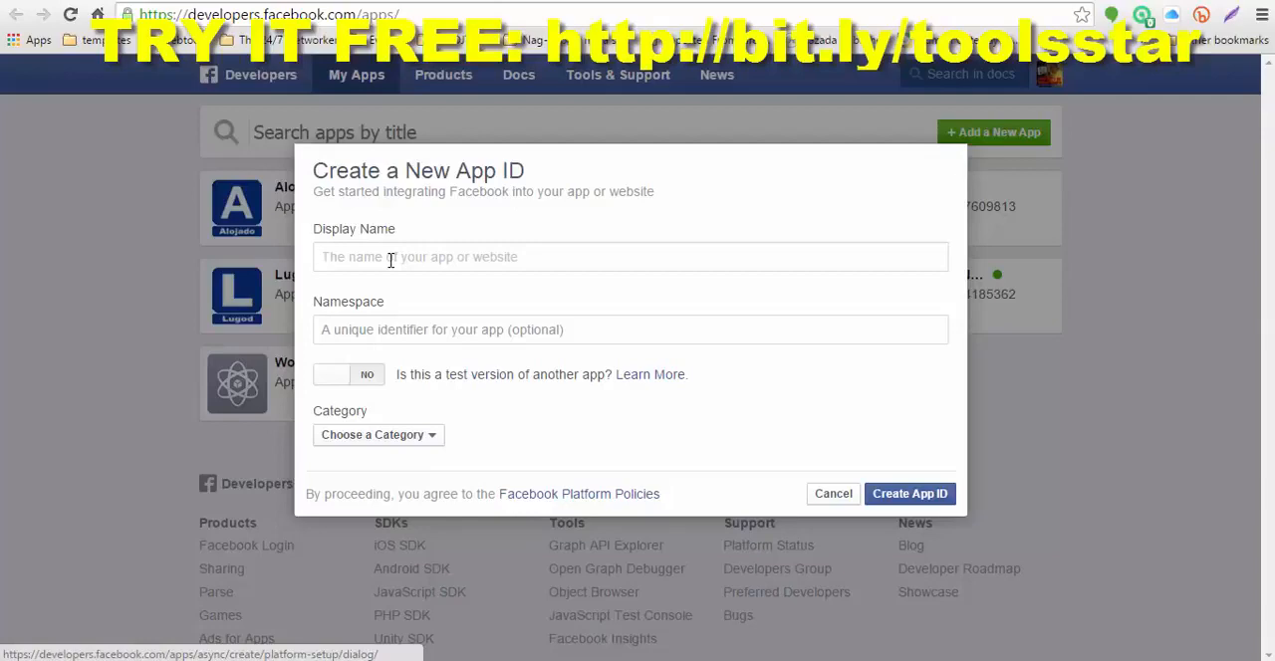
Step: Create an app ID with the display name AEG_Apps and the category Business, and complete the security check
text(a)
key(BackSpace)
text(AEG_Apps)
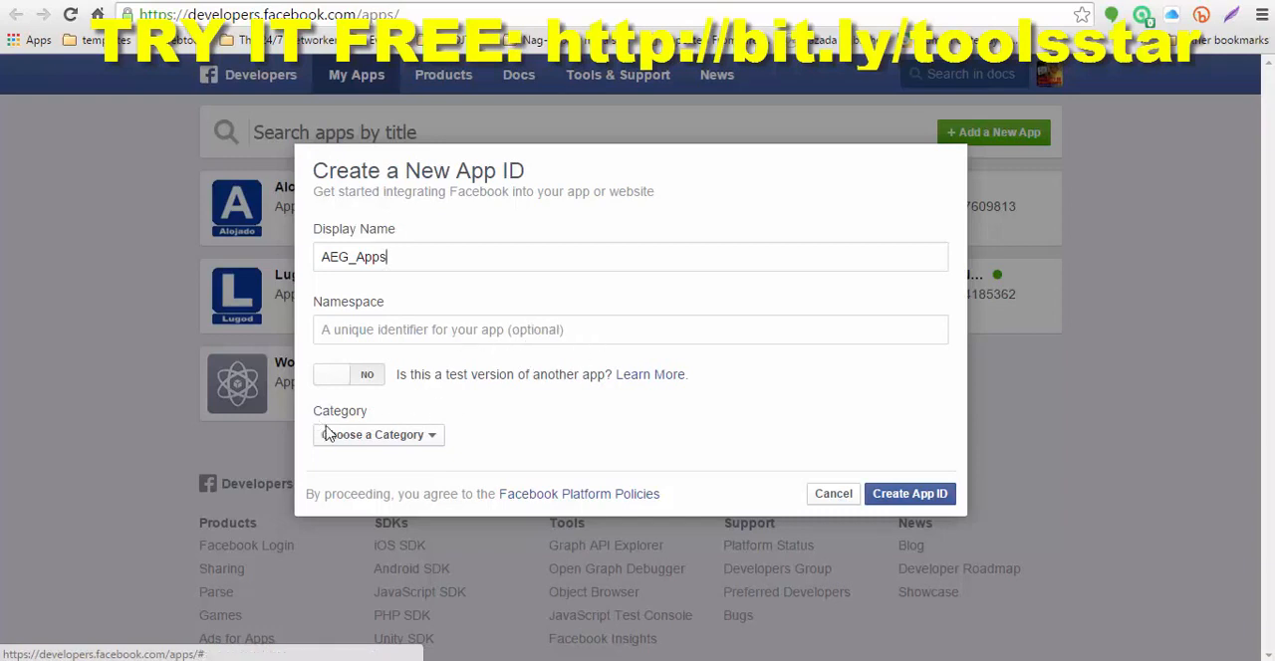
click(436, 443)
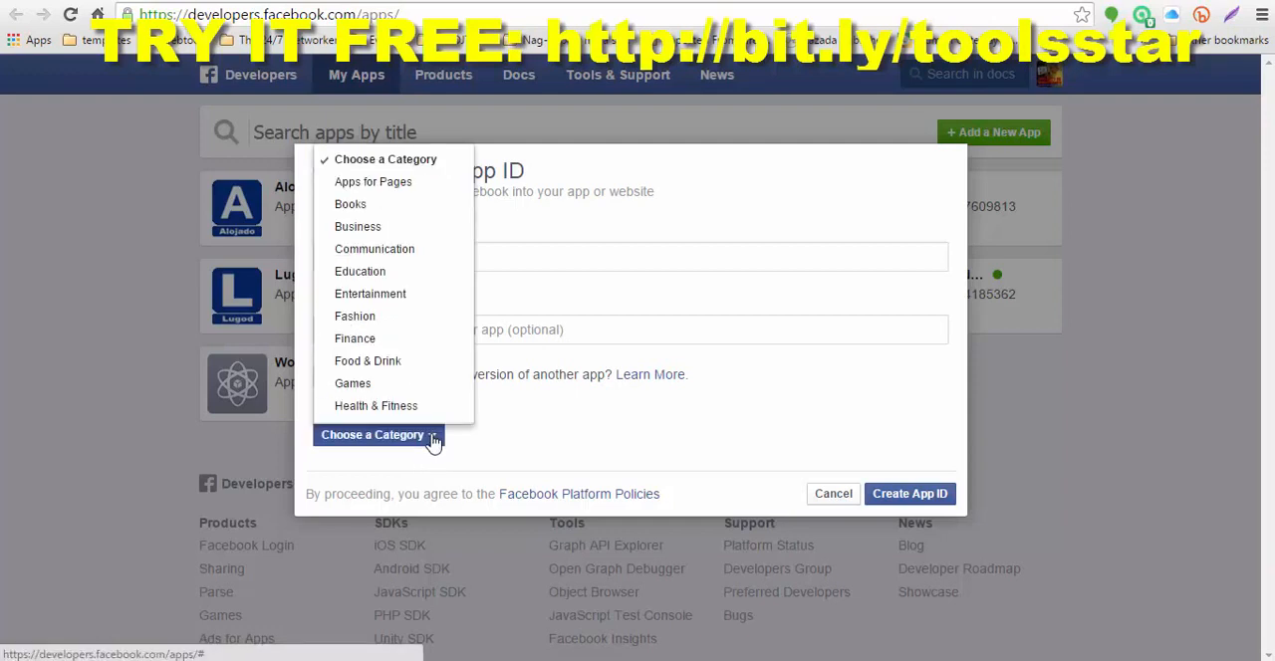
click(373, 229)
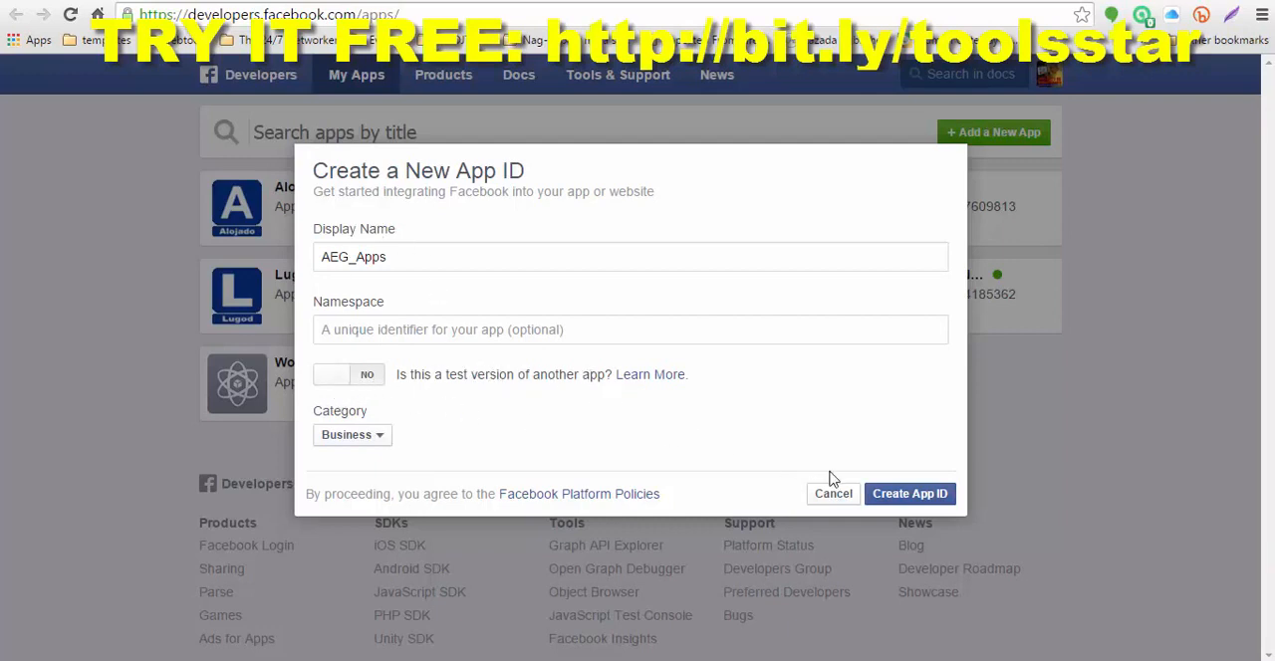
click(910, 496)
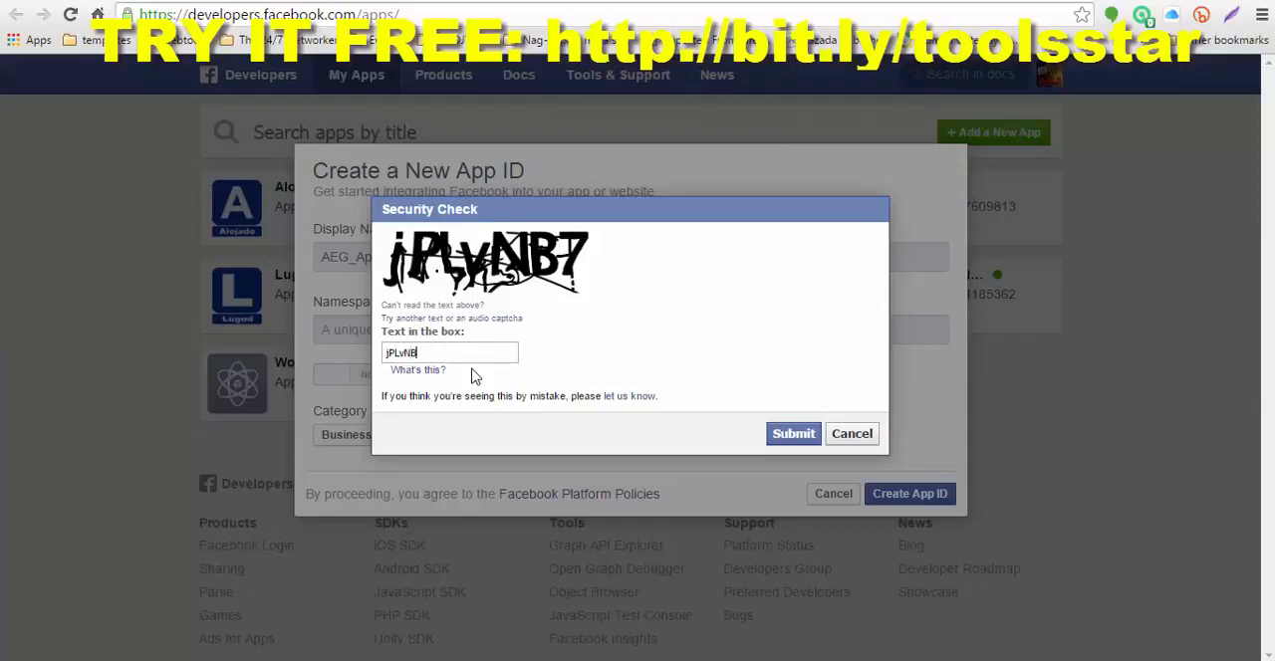
click(793, 437)
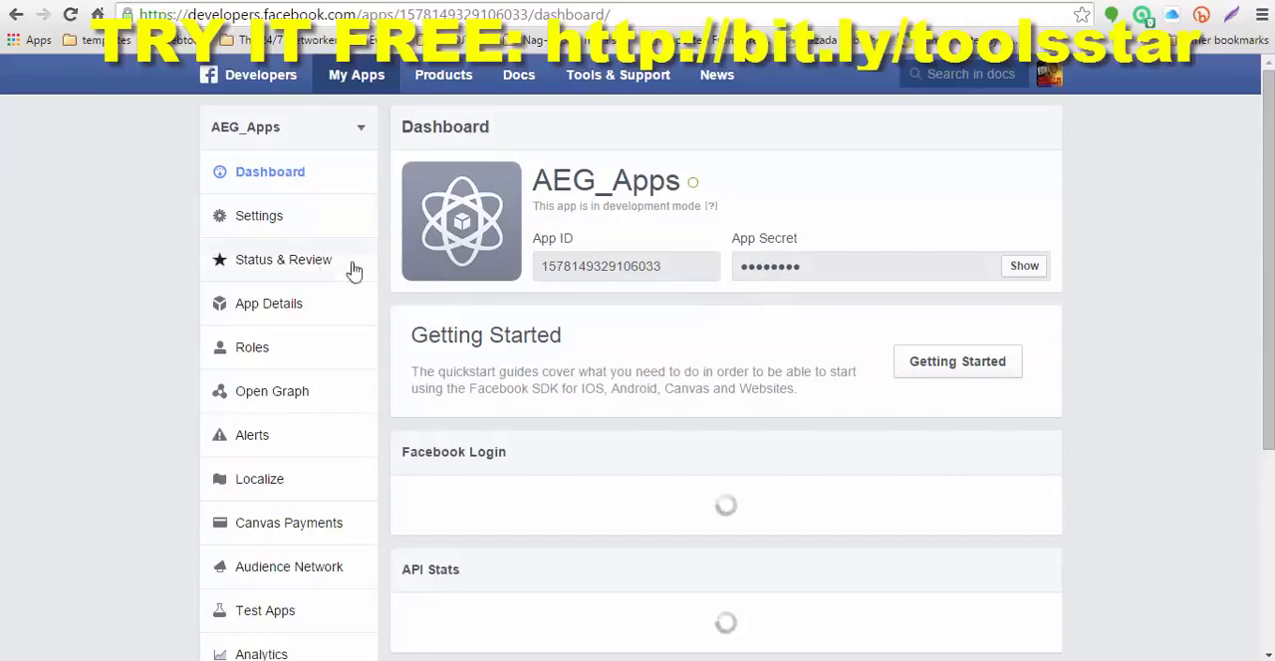
Step: Set the namespace to aeg_apps in the new app's basic settings
click(261, 221)
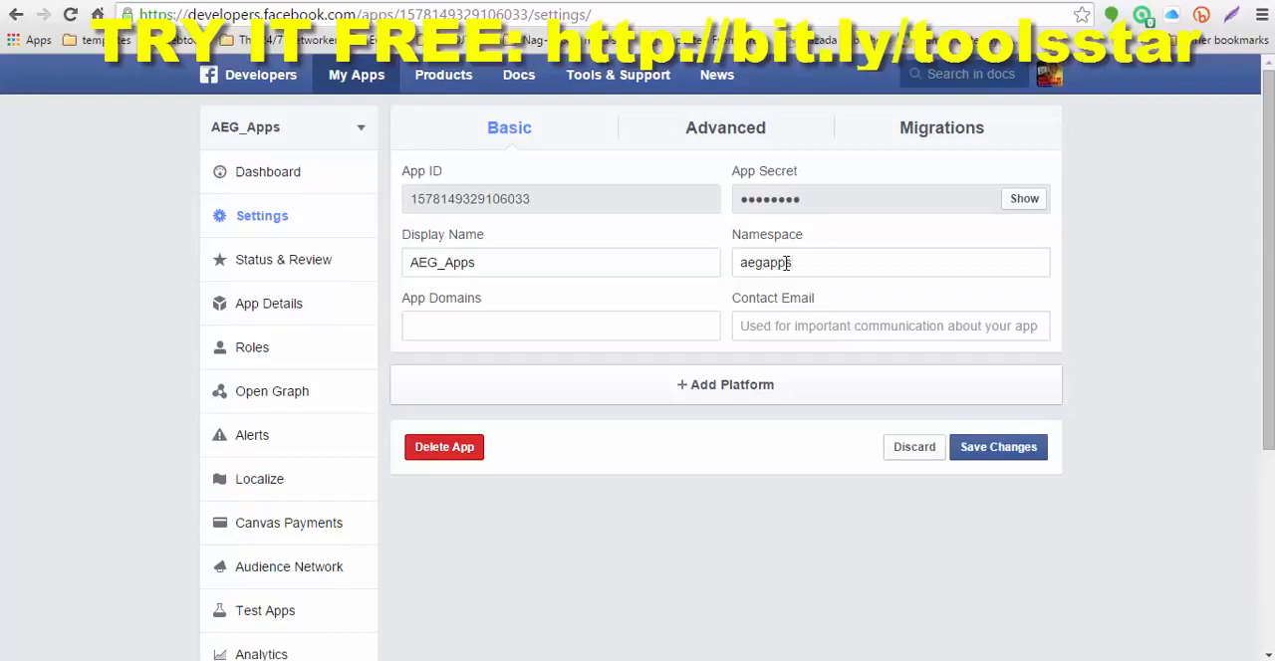
text(-)
key(BackSpace)
text(_)
Step: Add toolsstar.com as the app domain
text(tool)
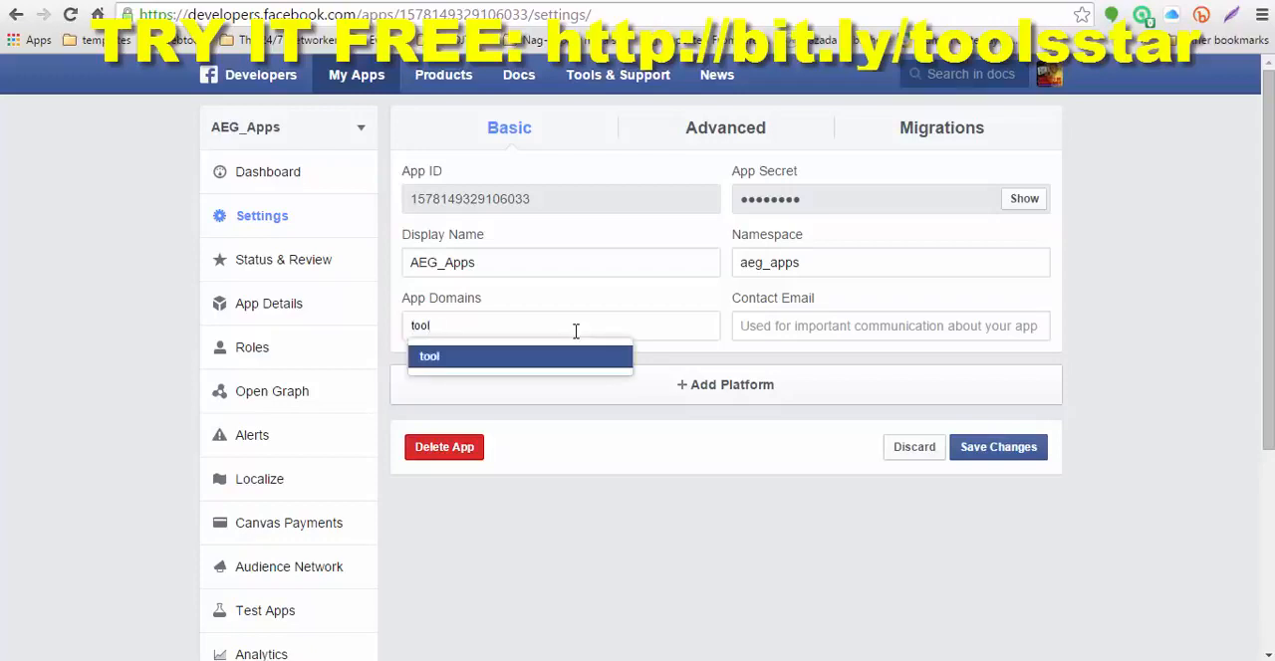
text(sstar.com)
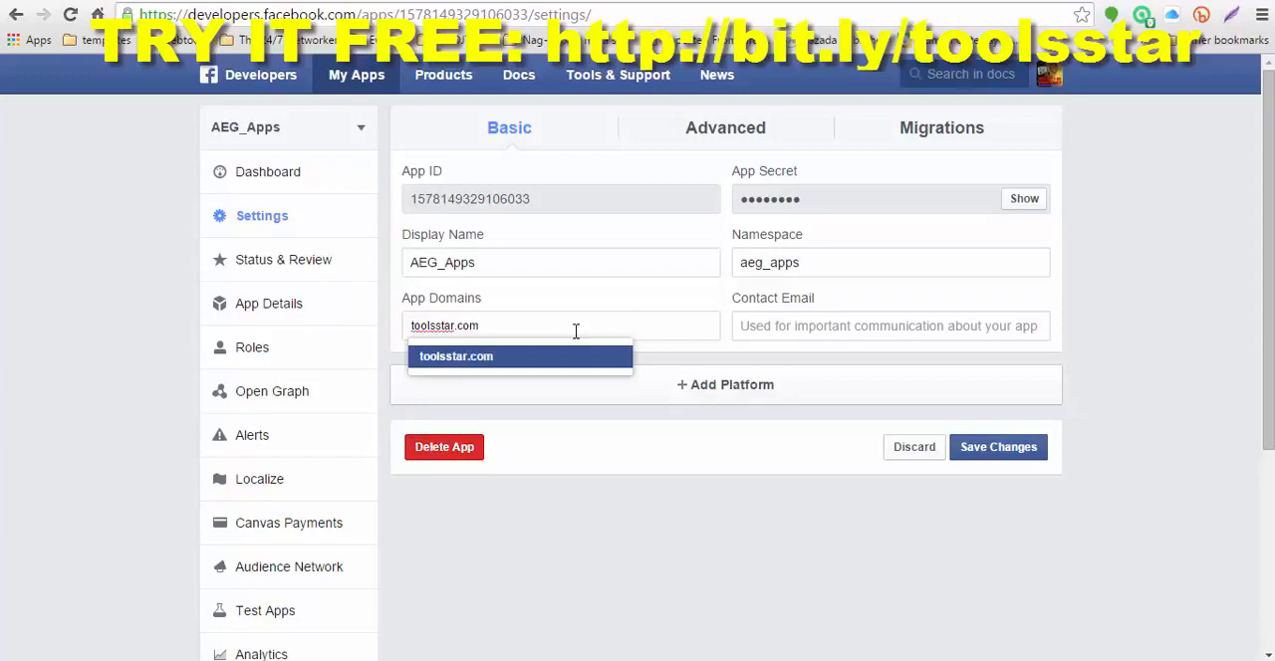
click(475, 360)
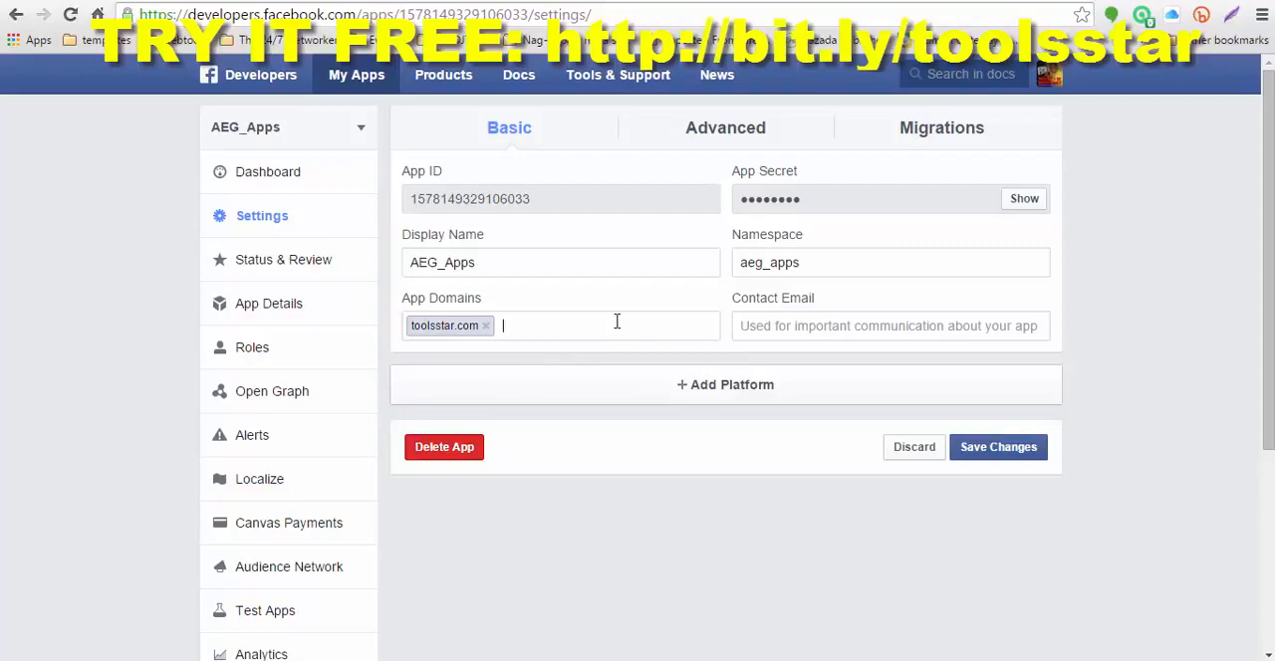
click(734, 387)
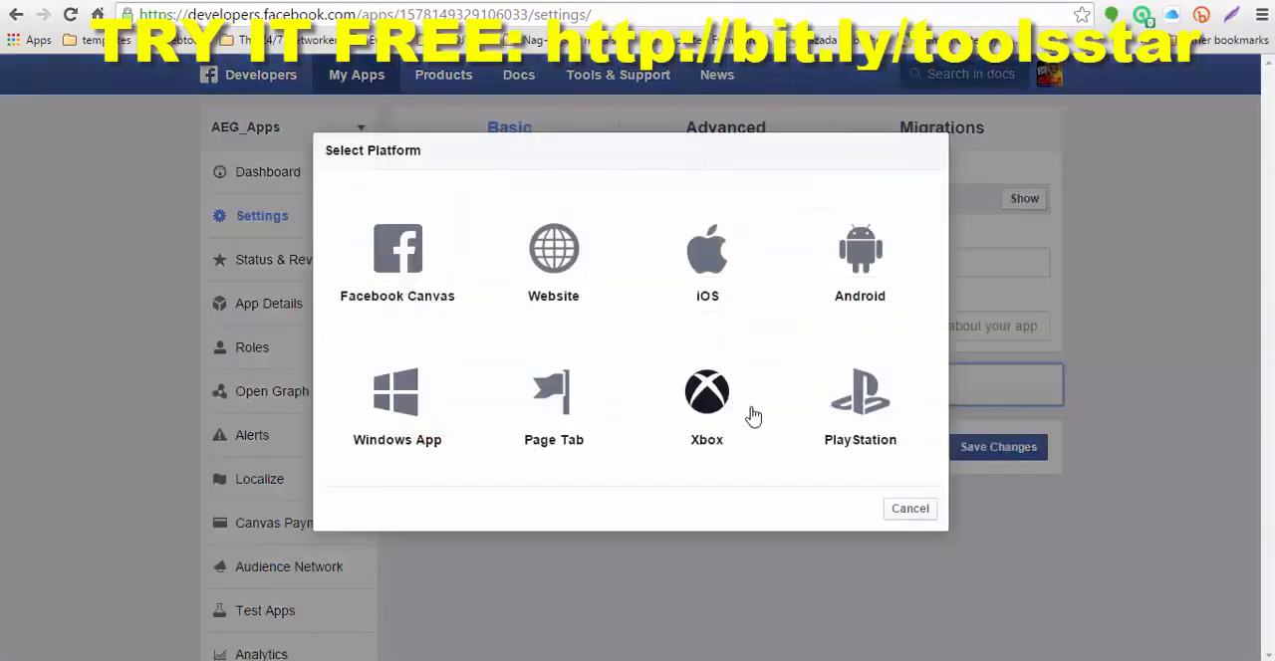
click(554, 253)
scroll(597, 299, down, 3)
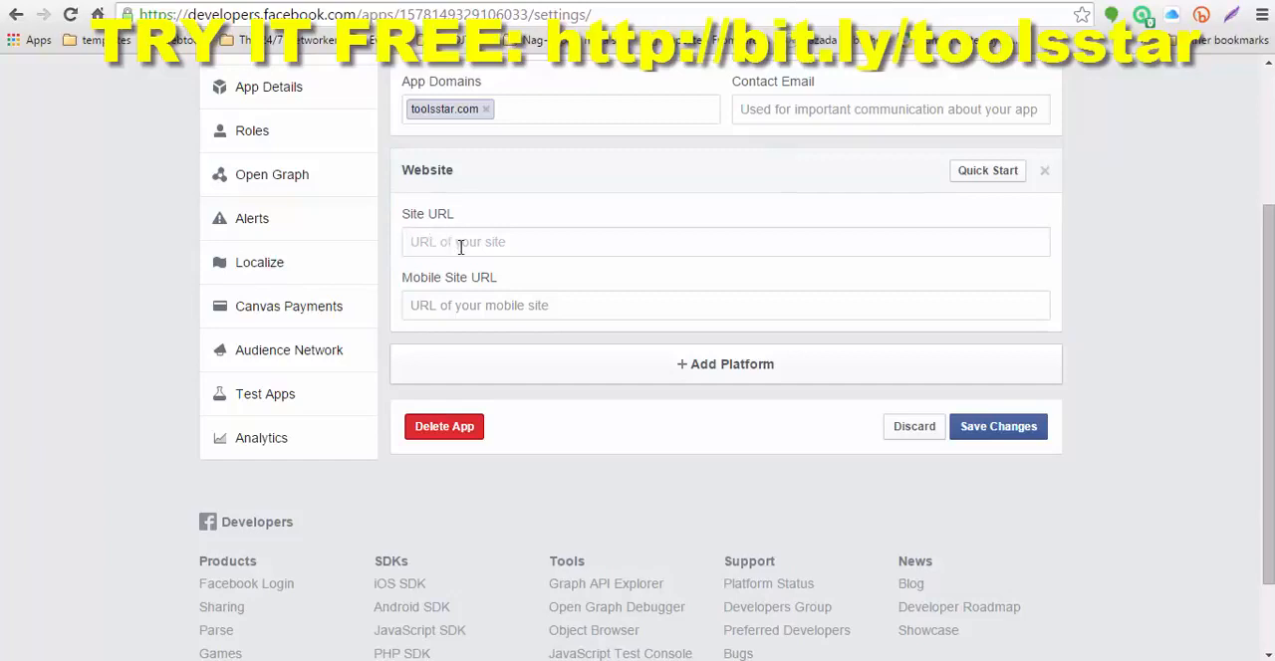
text(http://www.toolsstar.com/)
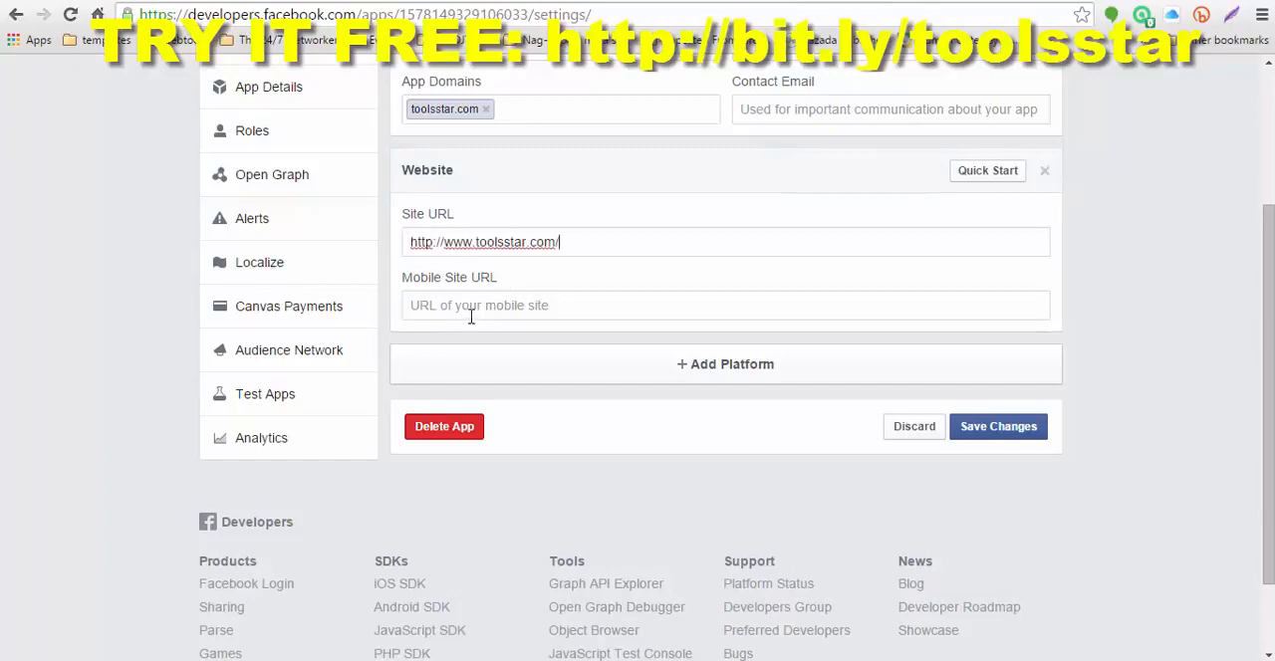
click(471, 310)
text(http://www.toolsstar.com/)
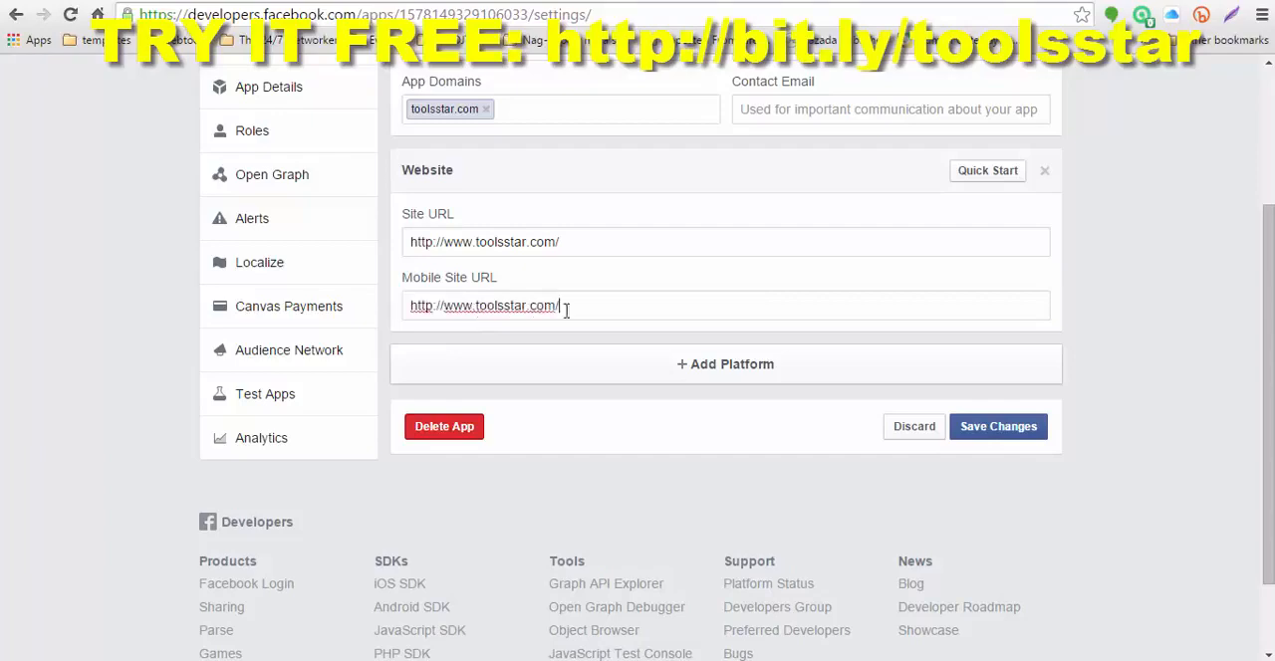
Step: Enter the contact email address for the app and save the settings
scroll(770, 277, up, 1)
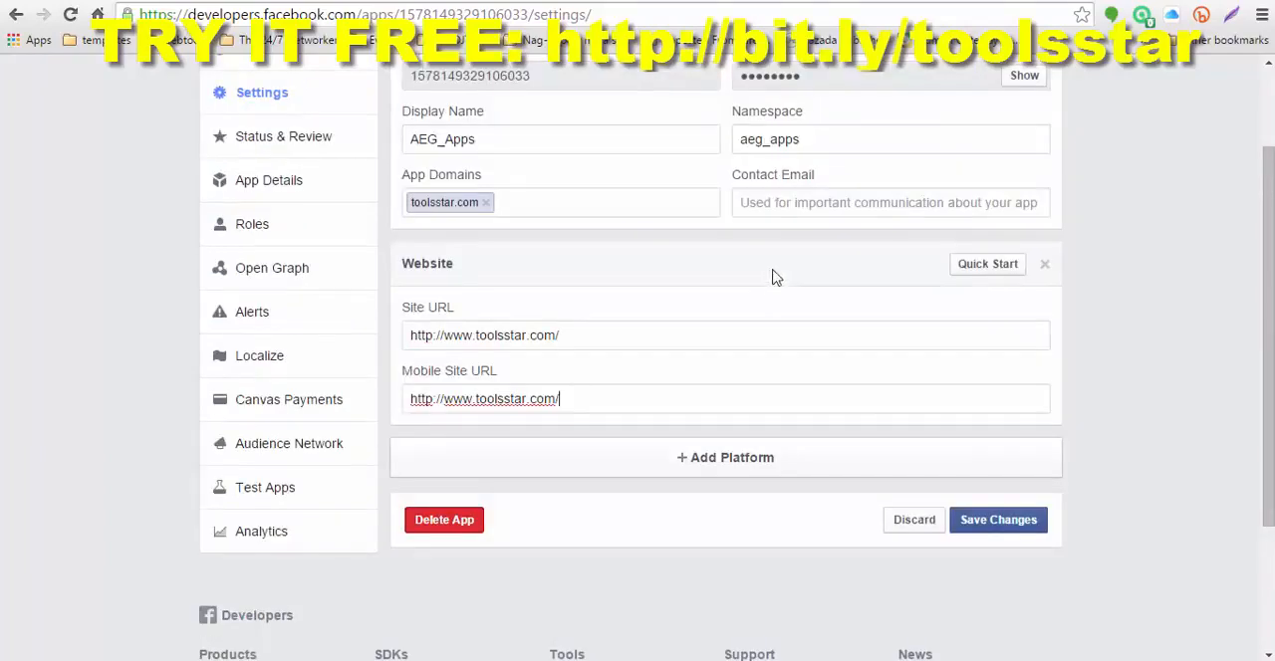
click(777, 205)
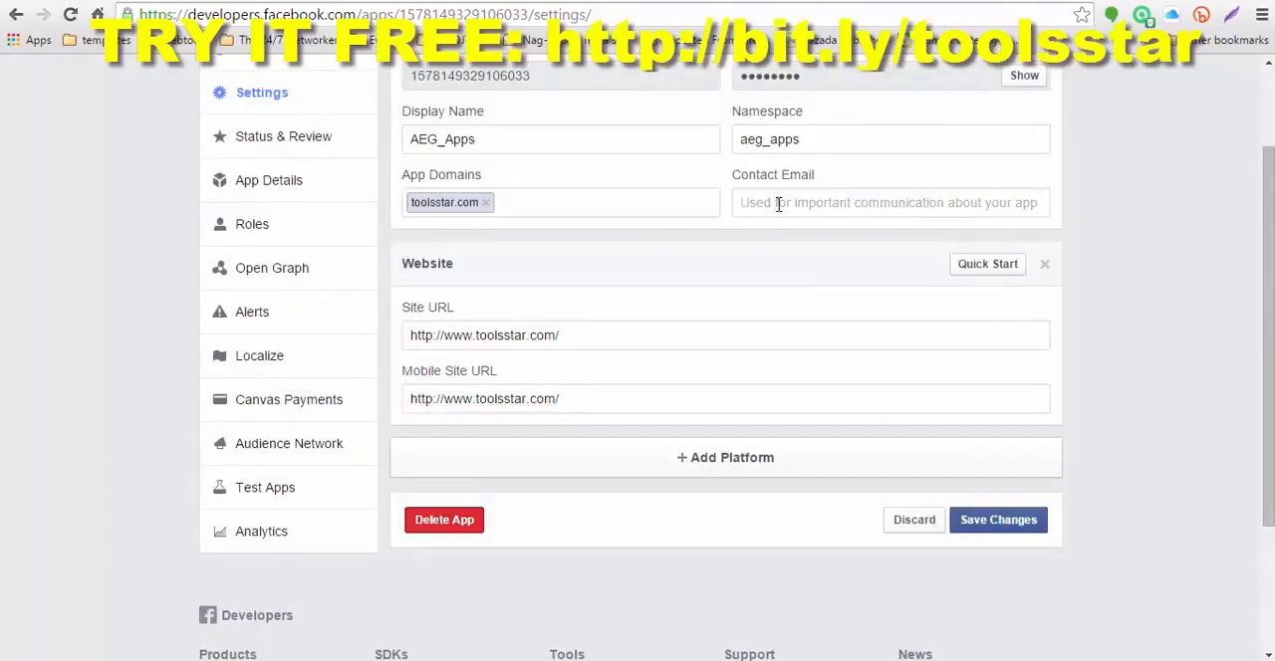
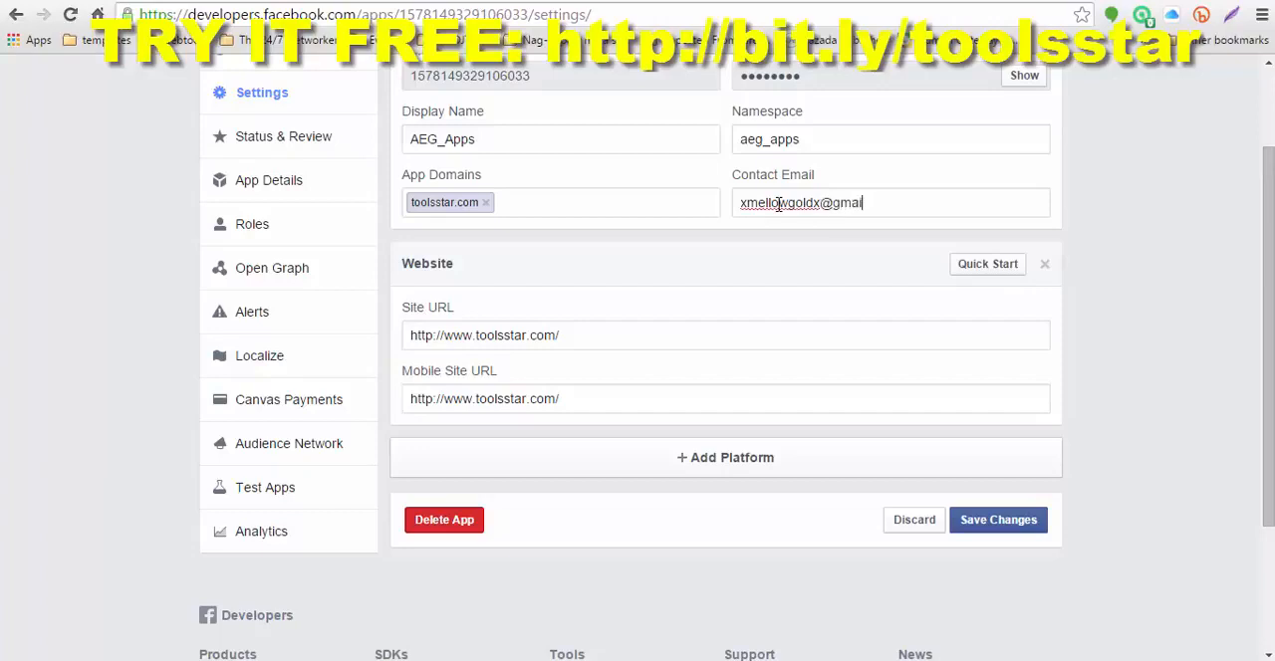
click(996, 526)
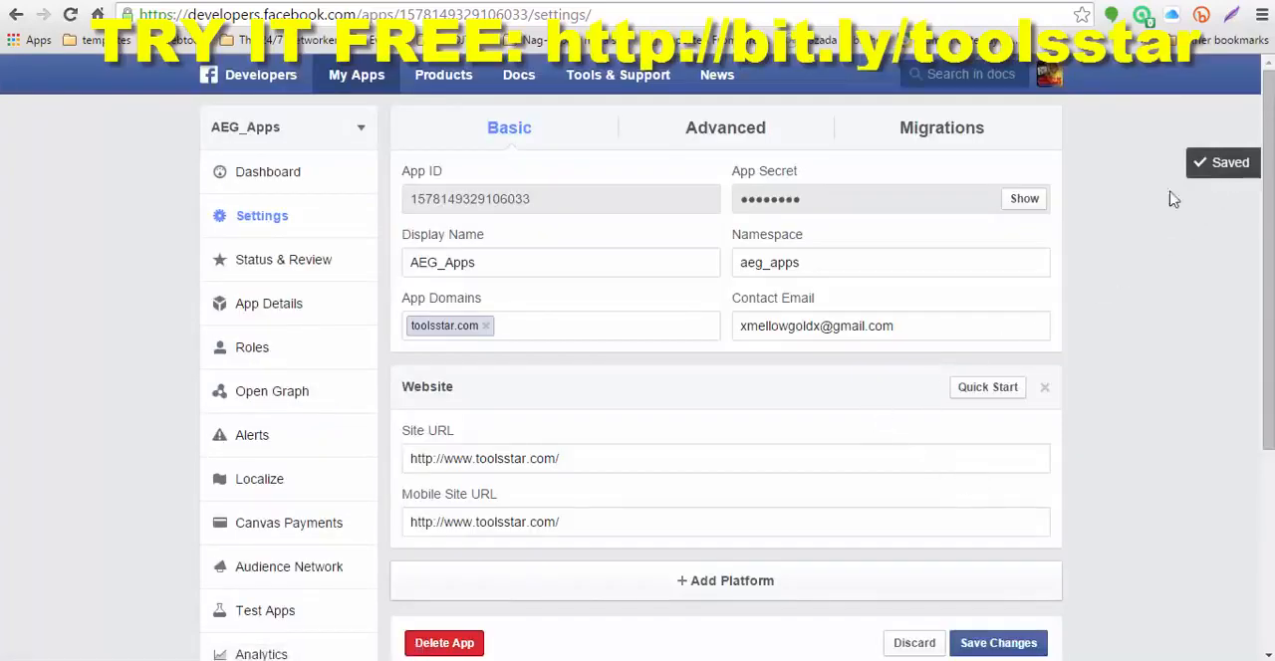
Step: Make AEG_Apps and its live features available to the general public and confirm the change
click(296, 269)
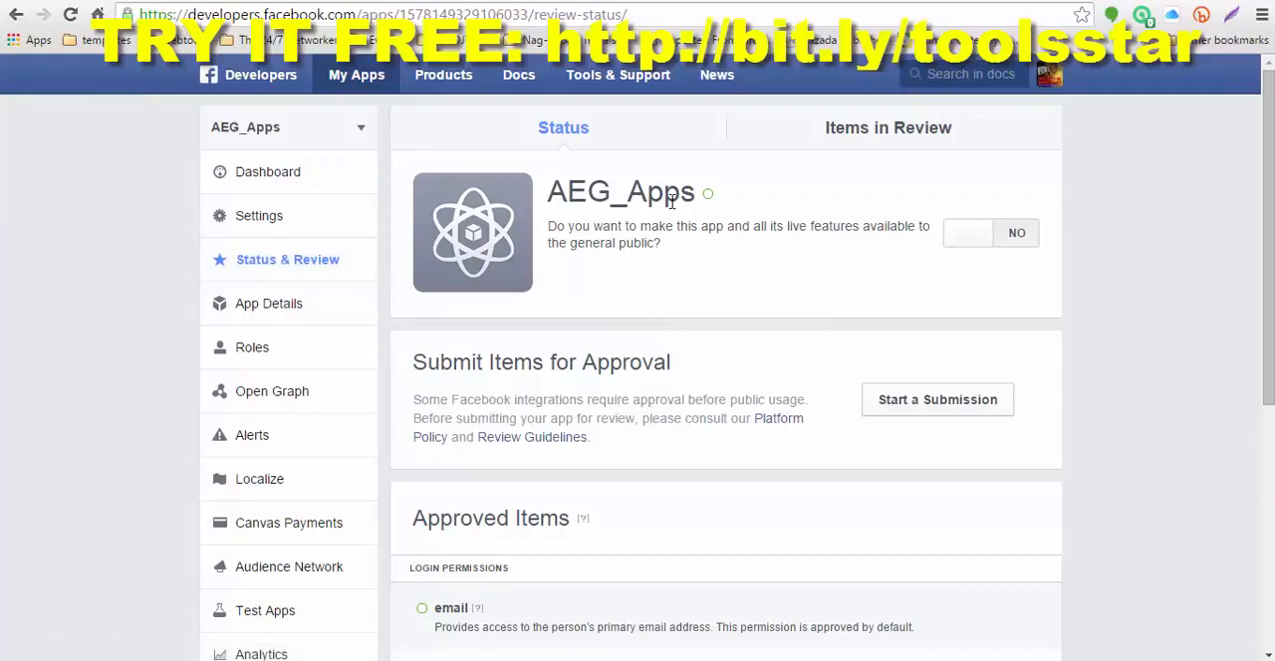
click(1014, 243)
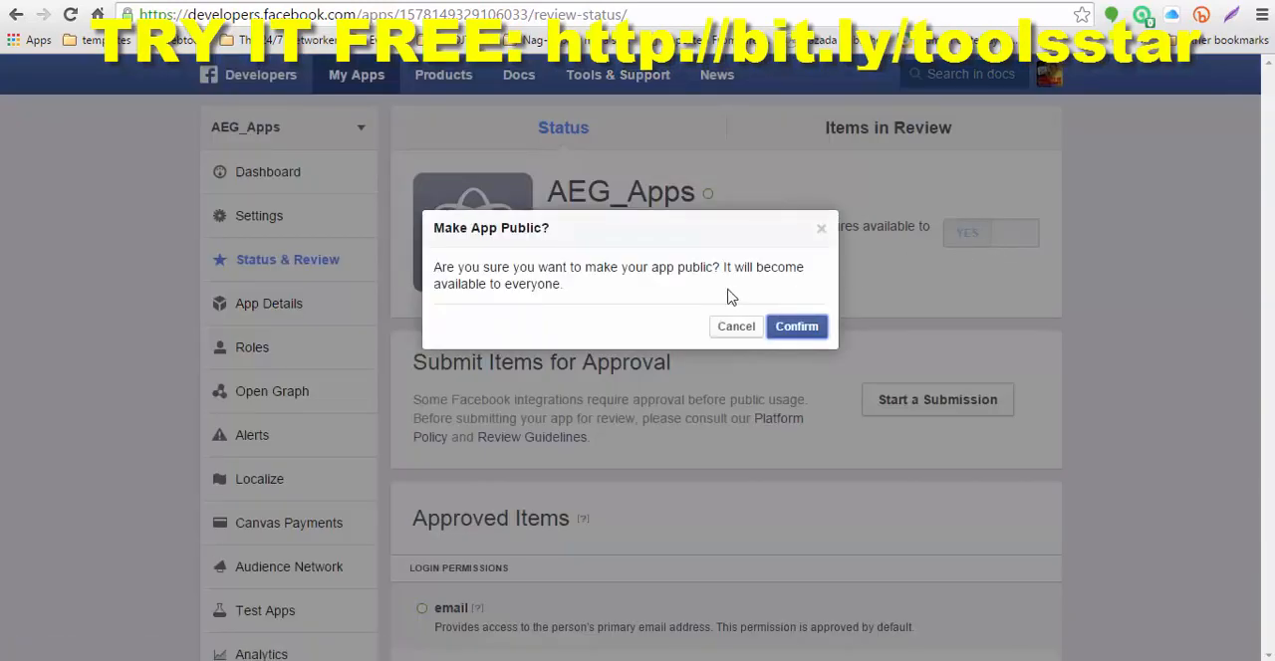
click(798, 331)
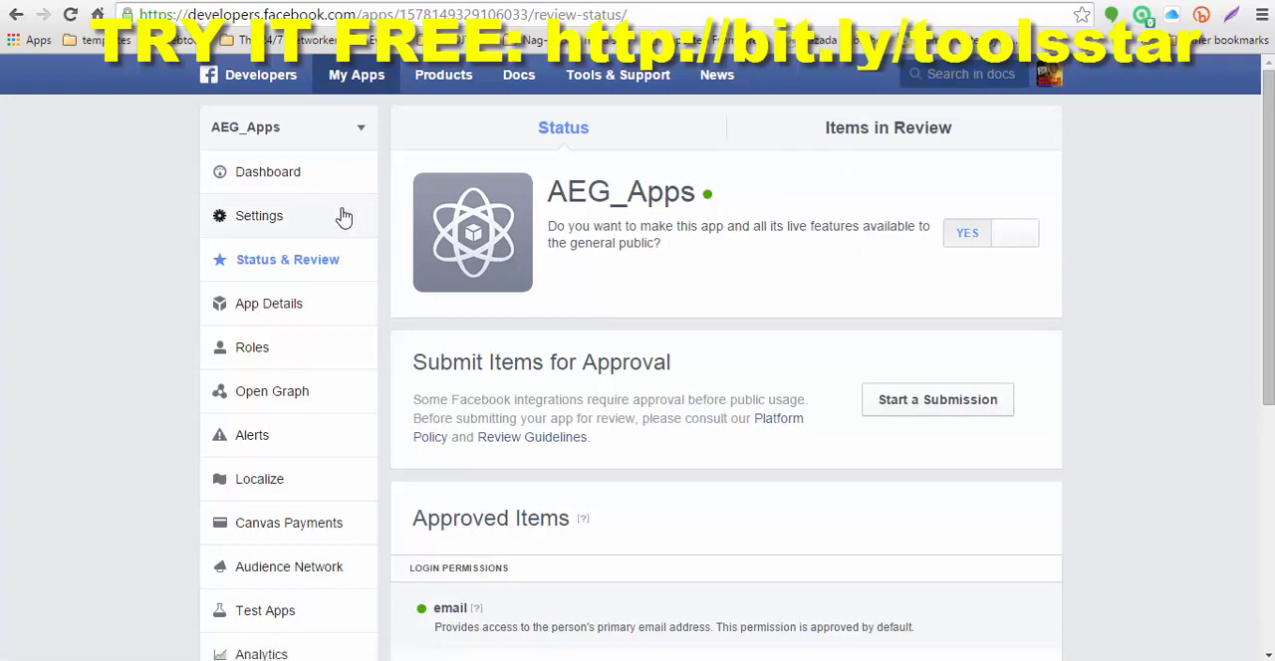
Step: Copy the App ID from the AEG_Apps settings into the Application ID field on the Tools Star setup page
click(259, 219)
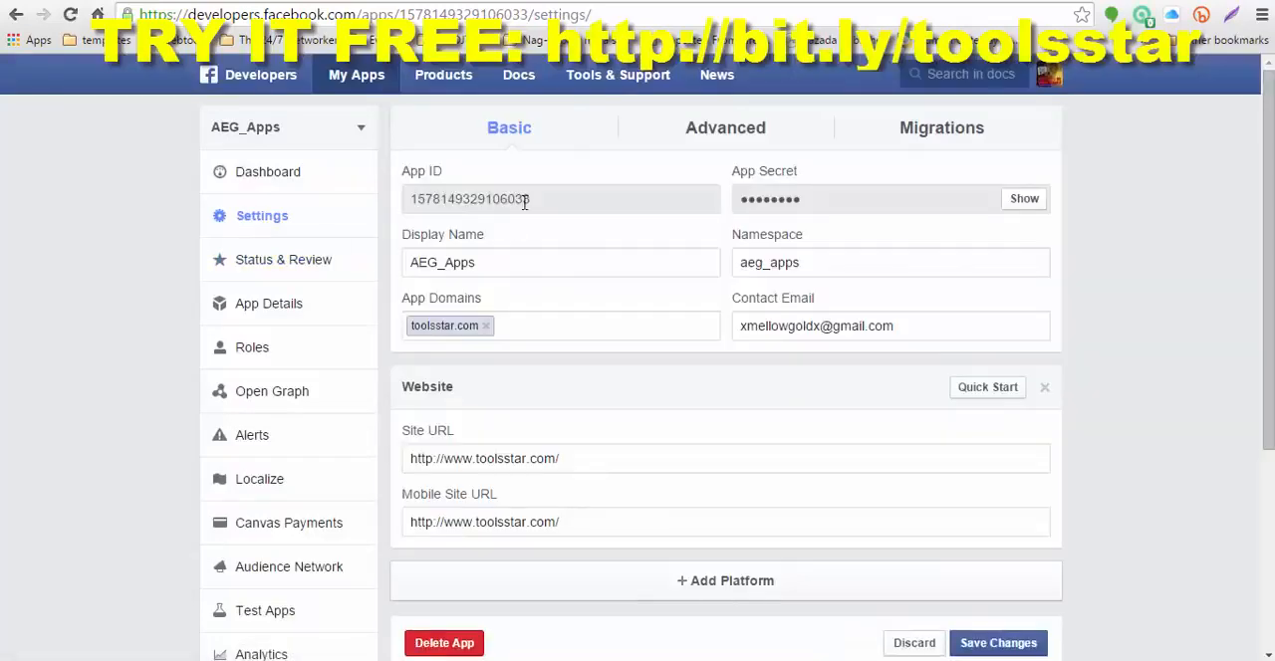
drag(540, 198, 416, 202)
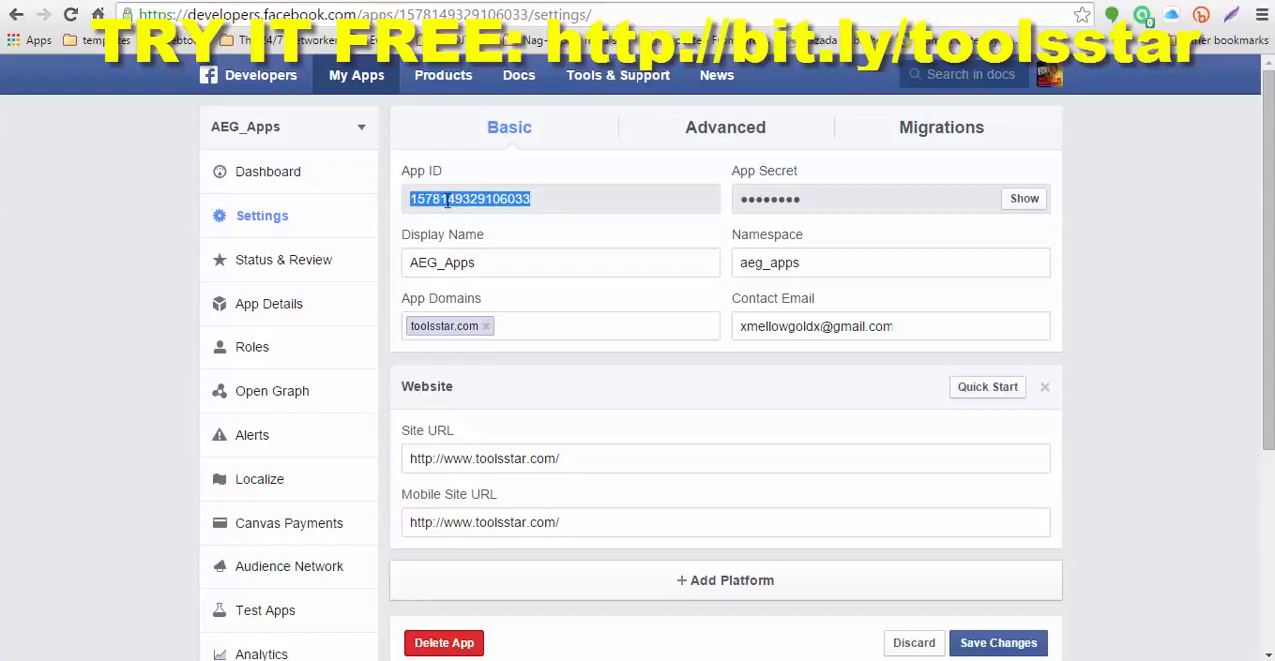
right_click(450, 197)
click(482, 209)
click(938, 1)
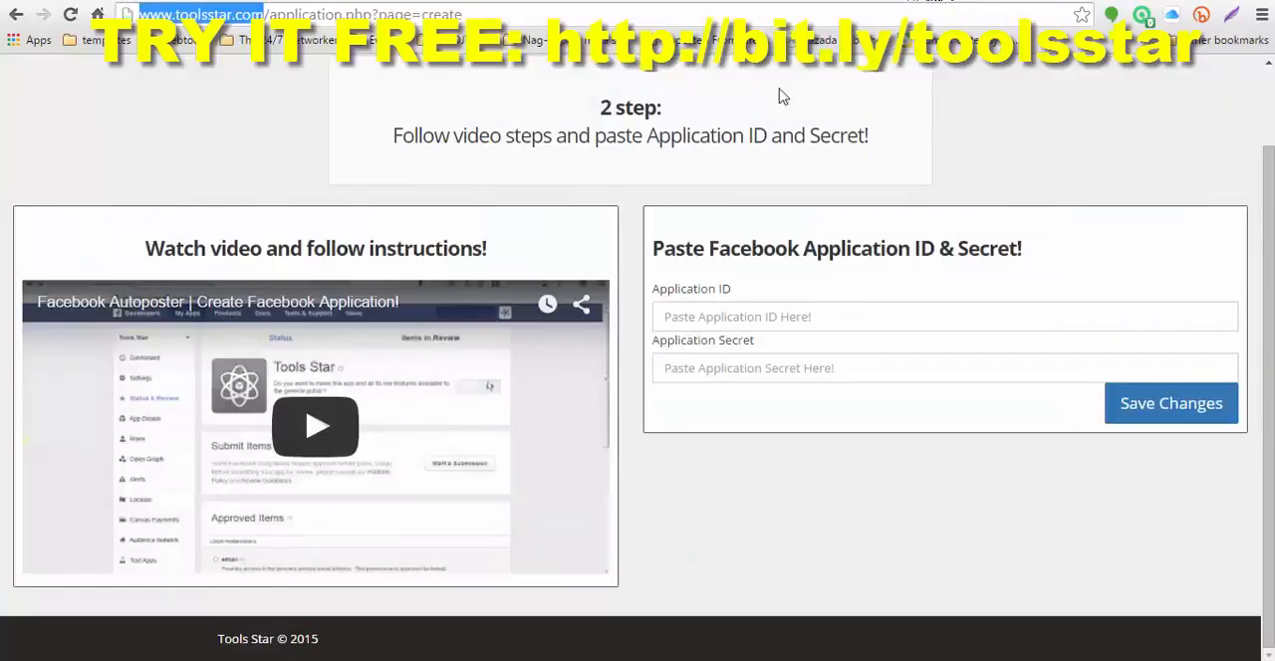
click(671, 315)
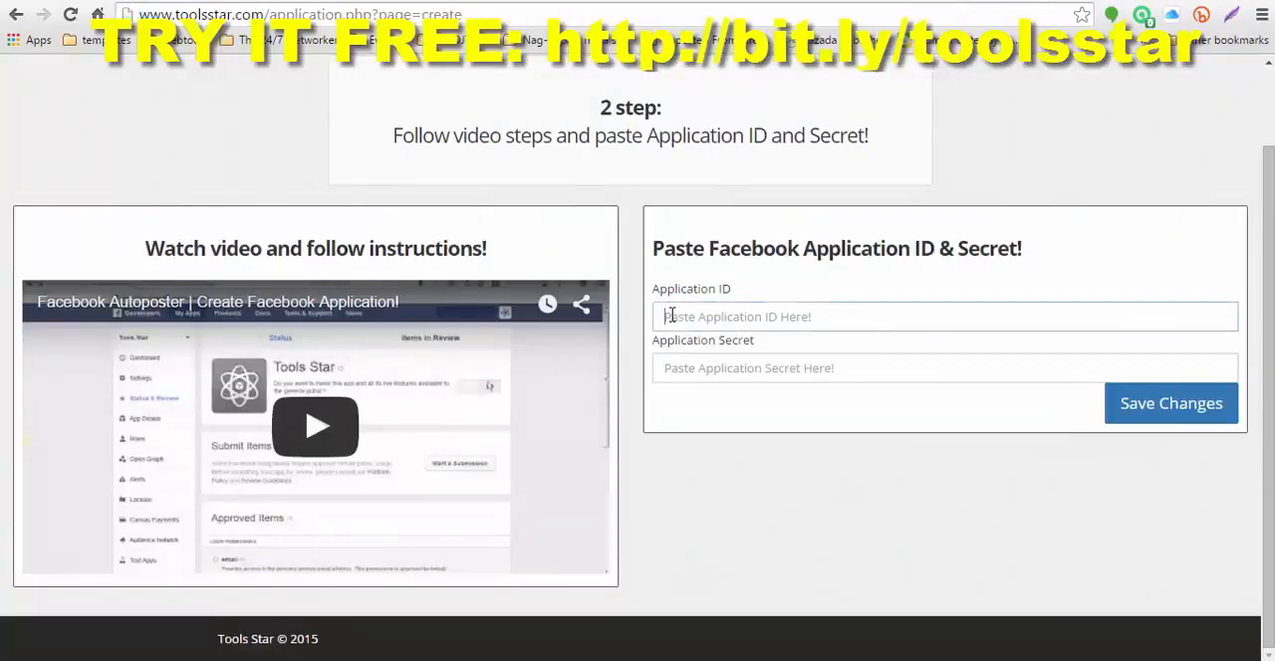
right_click(671, 315)
click(716, 429)
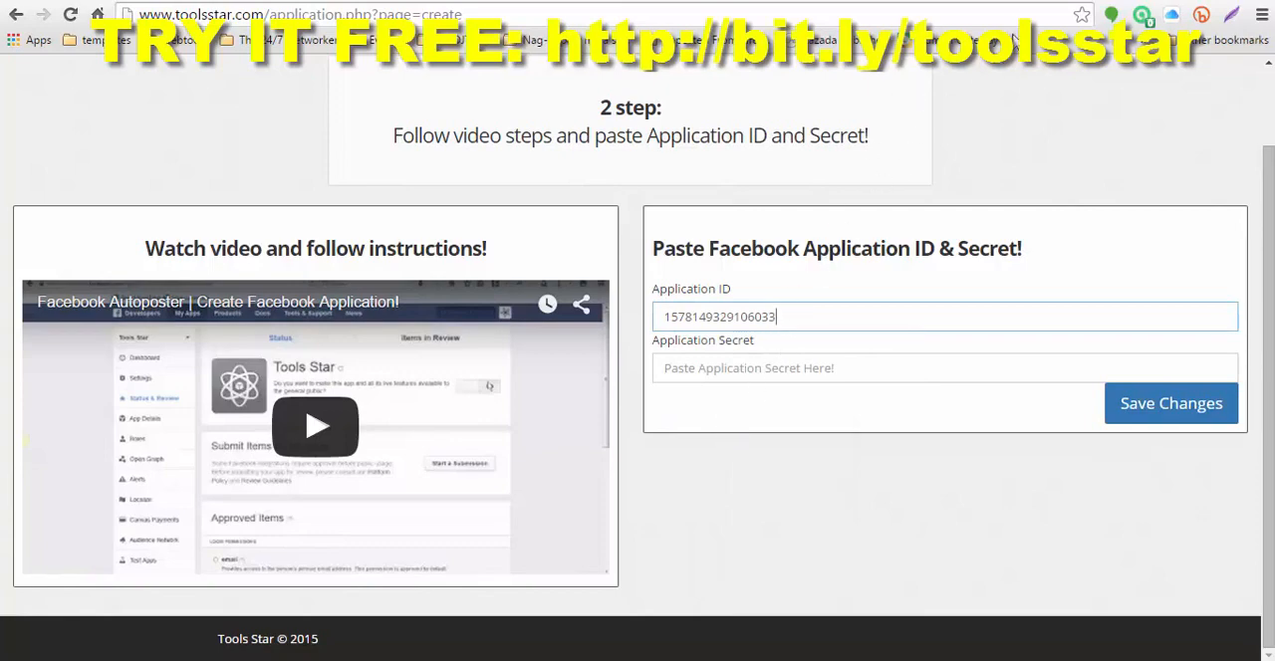
Step: Return to the Facebook app settings and reveal the App Secret by re-entering the account password
click(1026, 3)
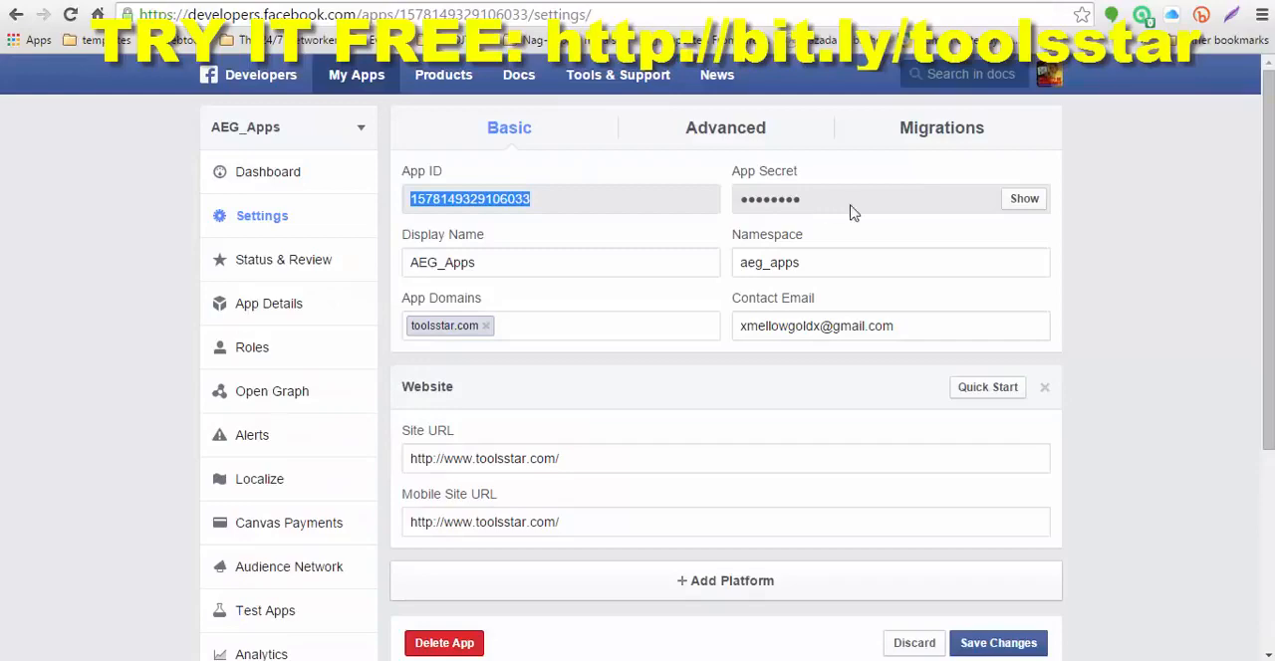
click(1024, 199)
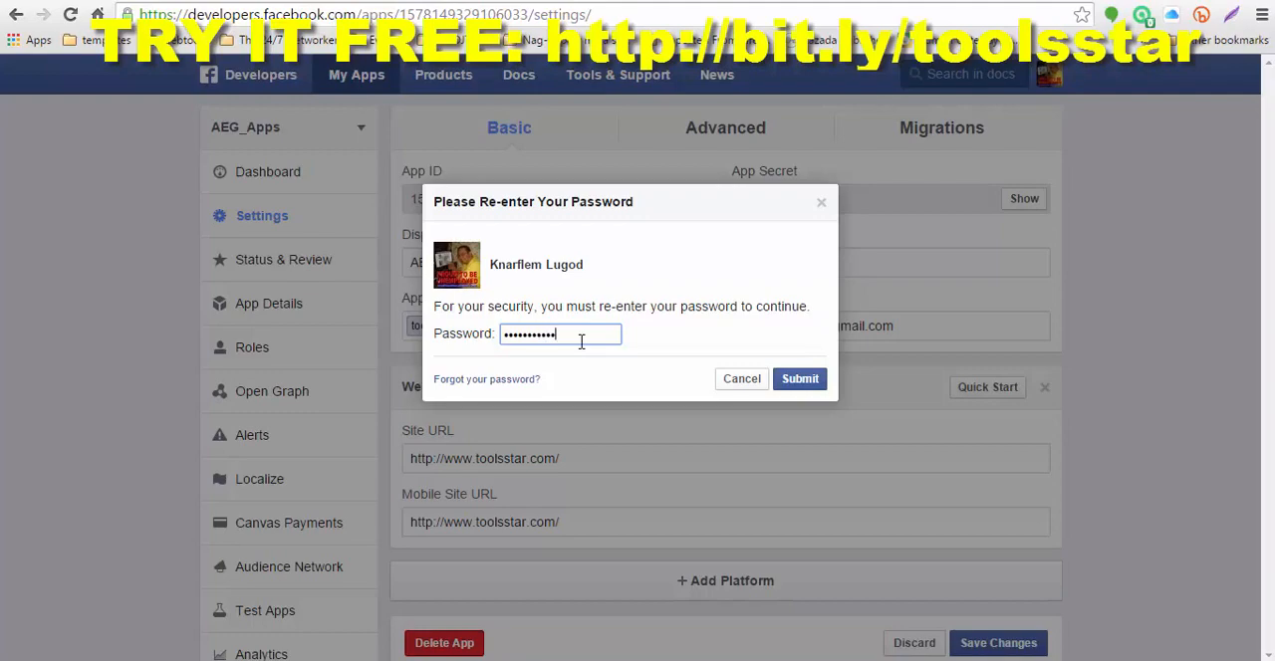
click(801, 381)
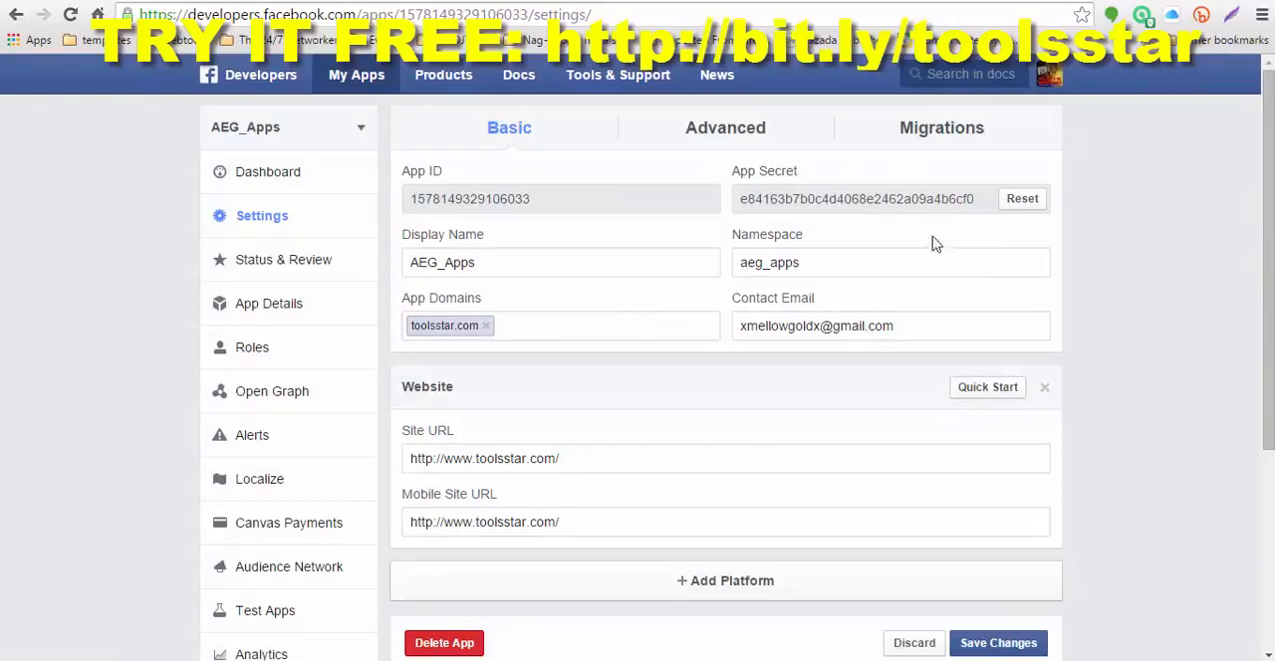
Step: Copy the App Secret from the AEG_Apps settings into the Application Secret field on the Tools Star setup page and save the changes
drag(978, 198, 745, 199)
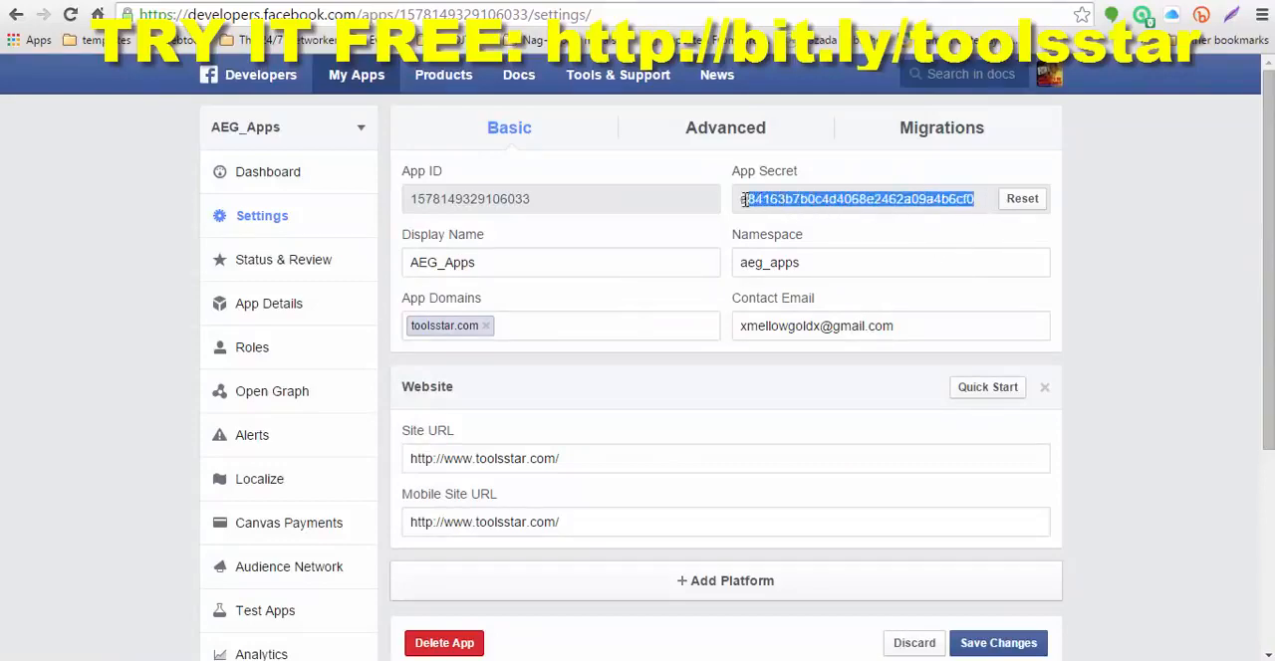
right_click(805, 198)
click(838, 213)
click(936, 2)
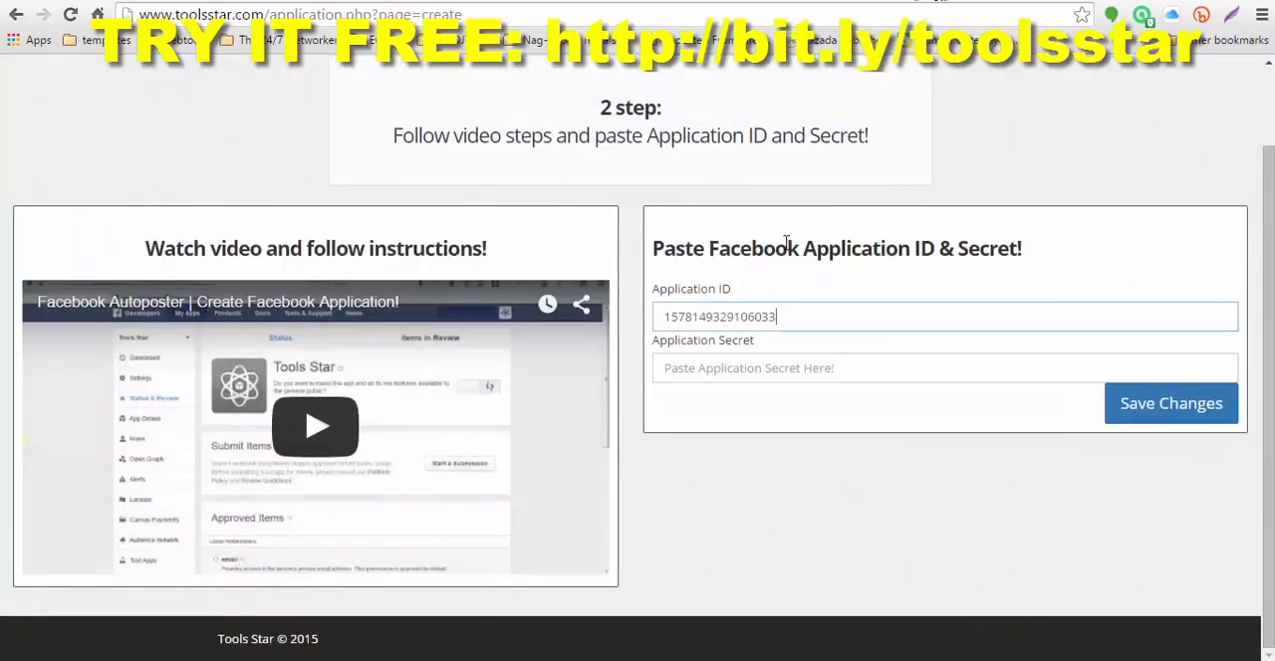
click(715, 368)
right_click(715, 369)
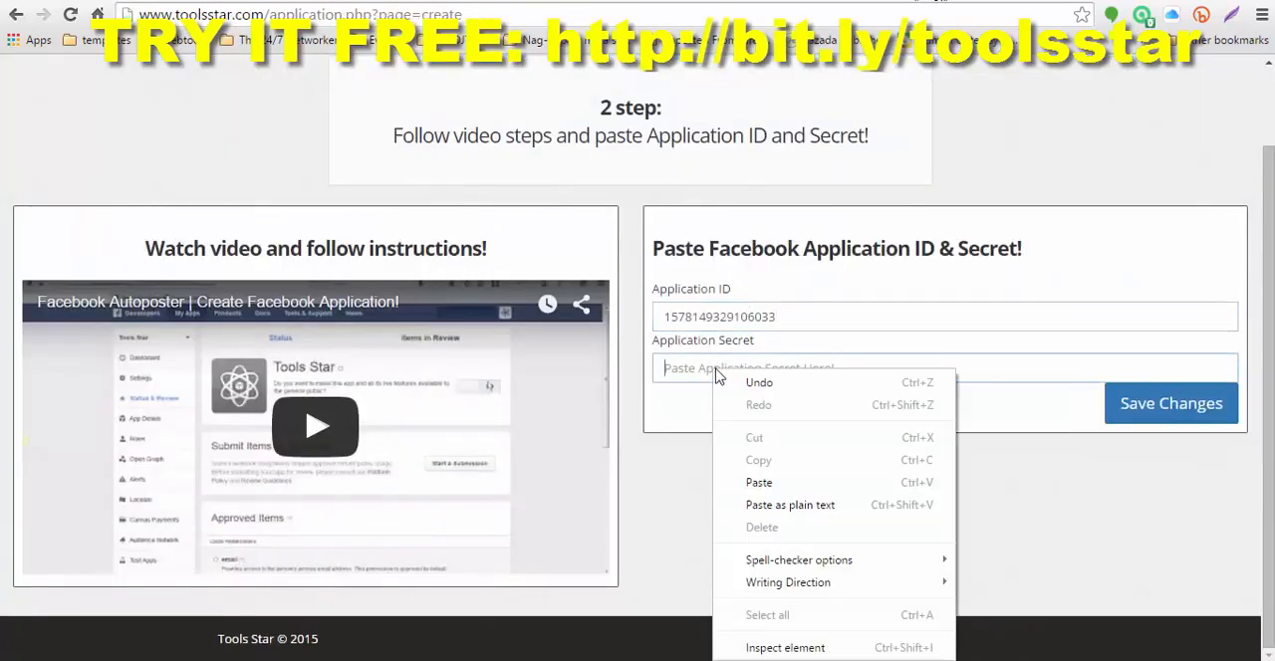
click(759, 483)
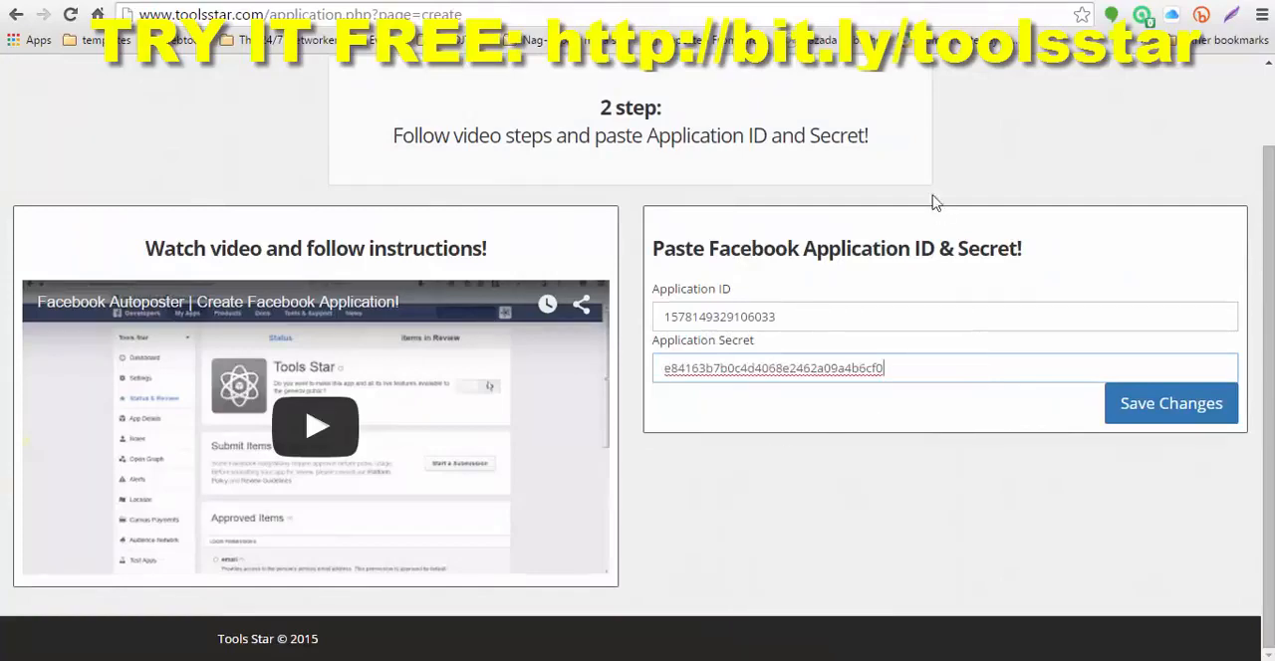
click(1020, 3)
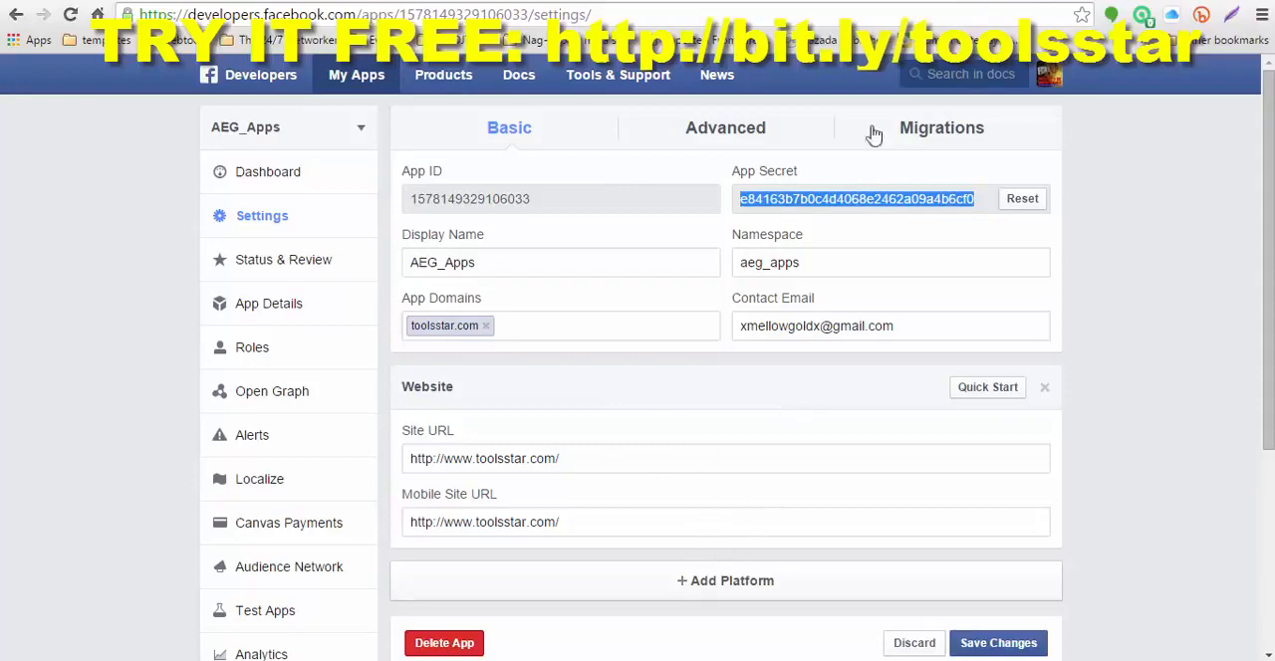
click(946, 5)
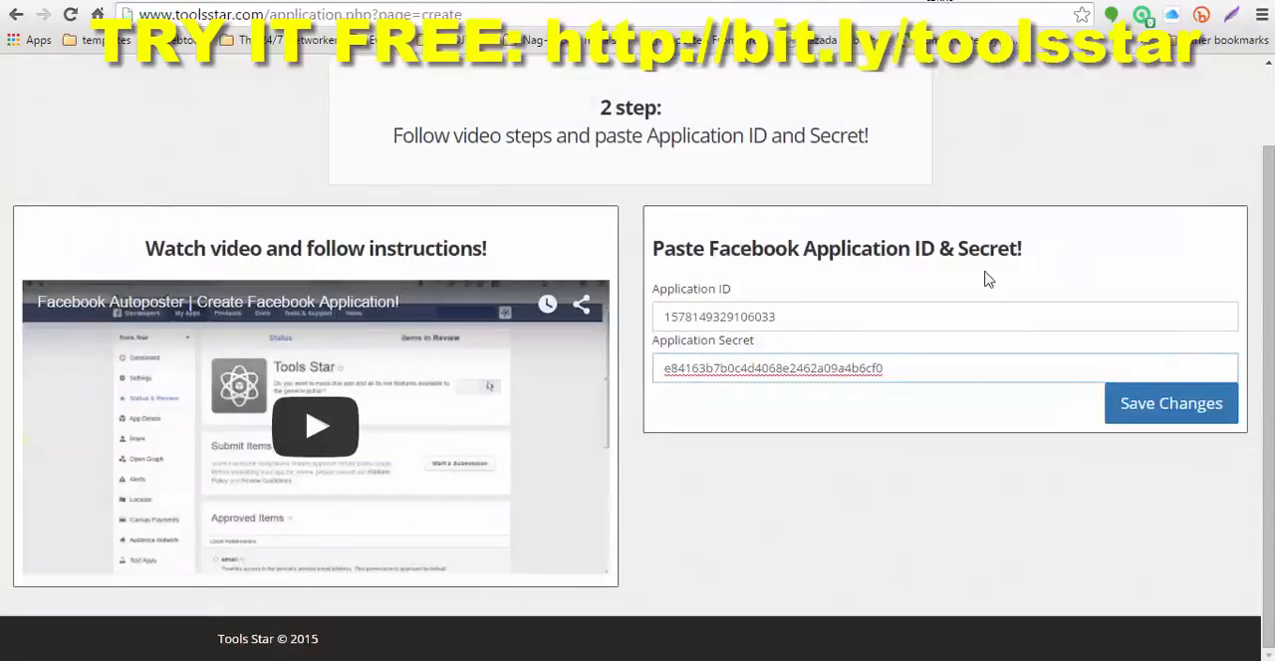
click(1155, 413)
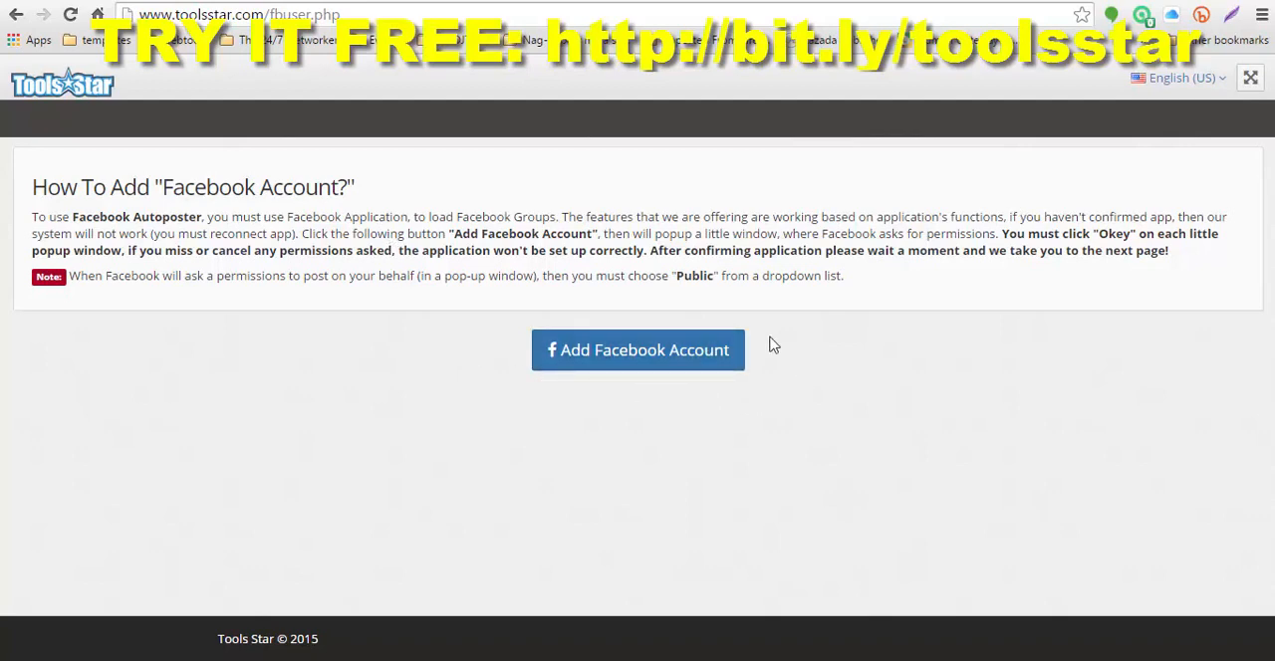
Step: Add the Facebook account to Tools Star, granting AEG_Apps the requested info and permission to post with the audience set to Public
click(617, 355)
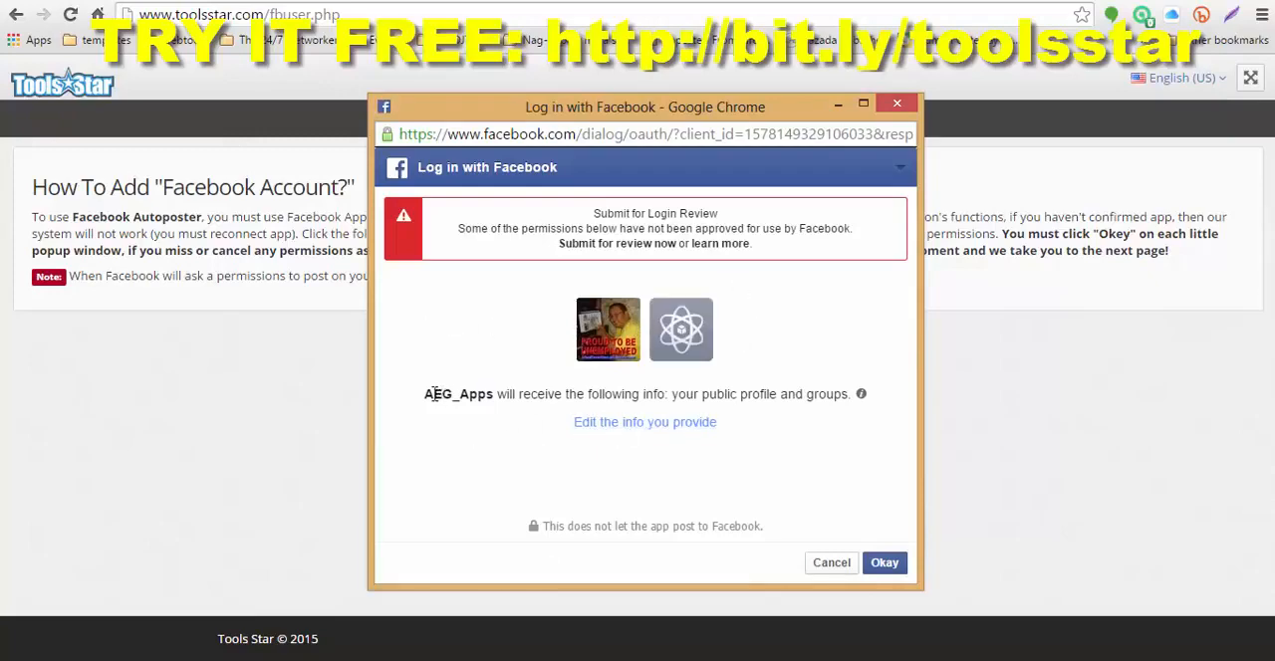
drag(425, 395, 479, 400)
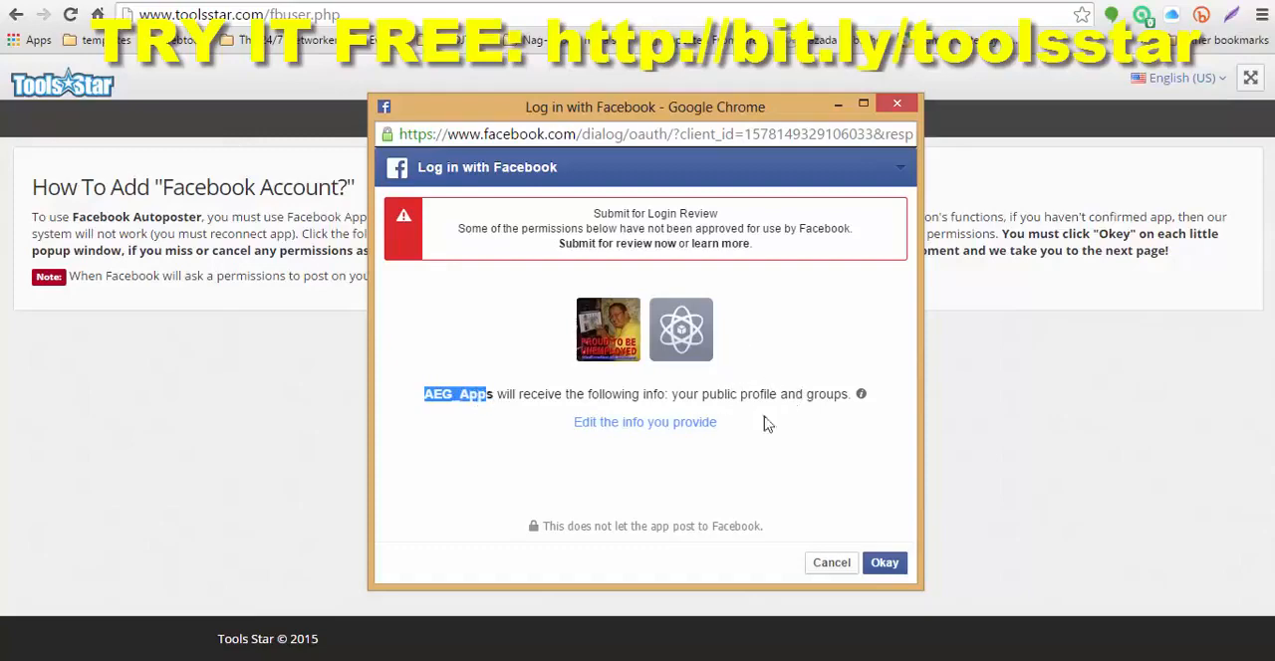
click(884, 563)
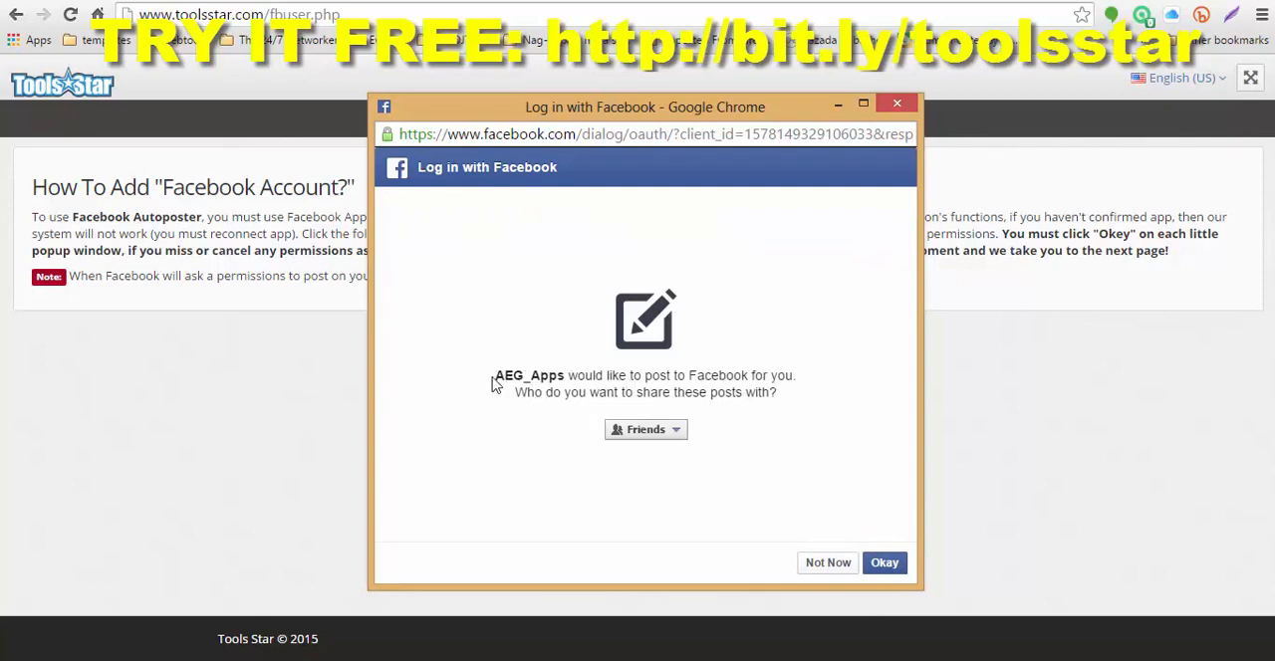
click(679, 439)
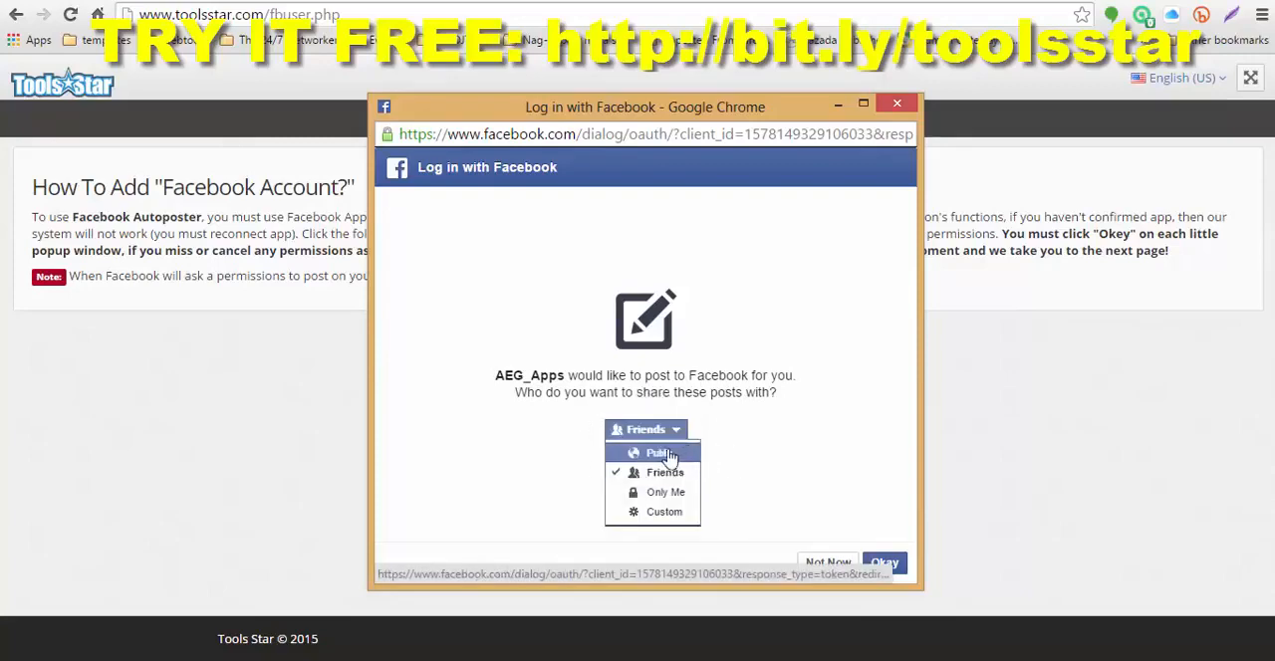
click(661, 454)
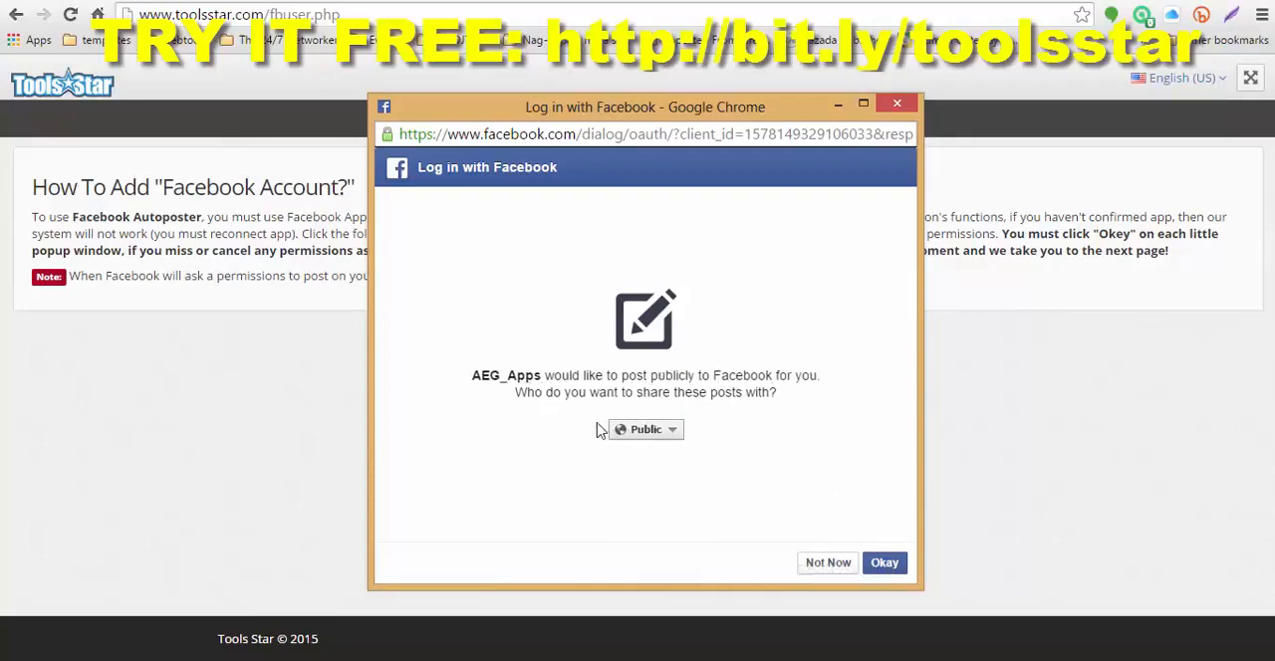
click(884, 565)
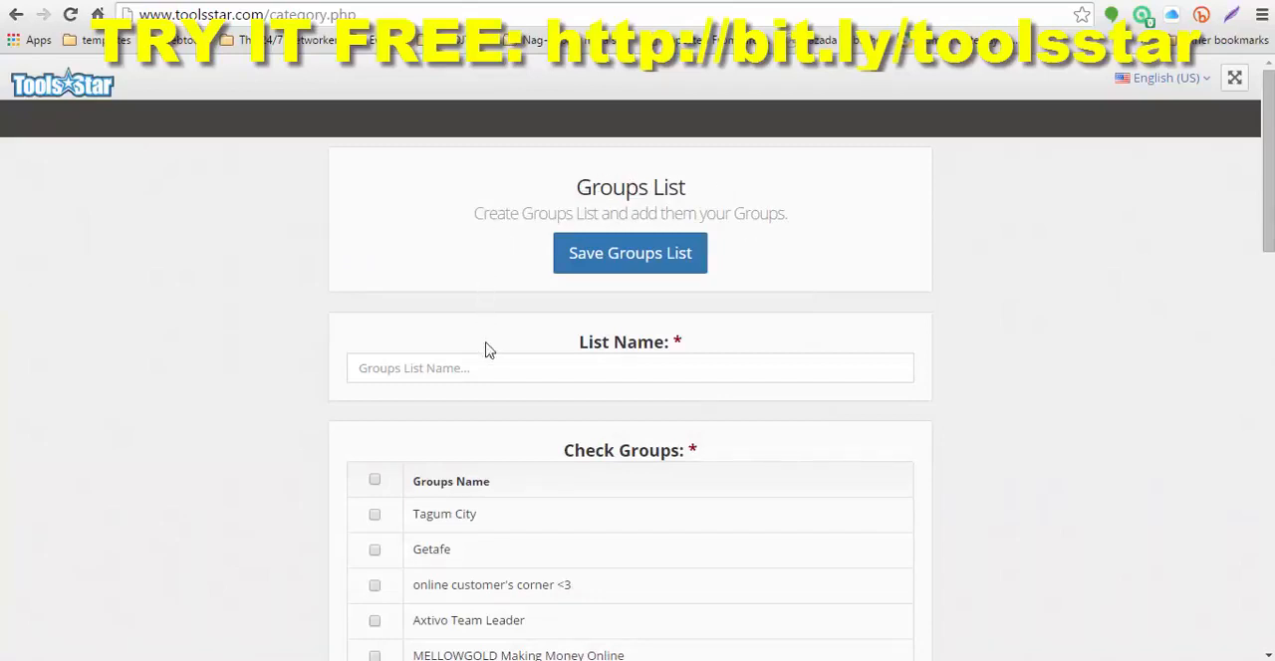
Step: Name the groups list My Group List and select all the Facebook groups for it
click(475, 371)
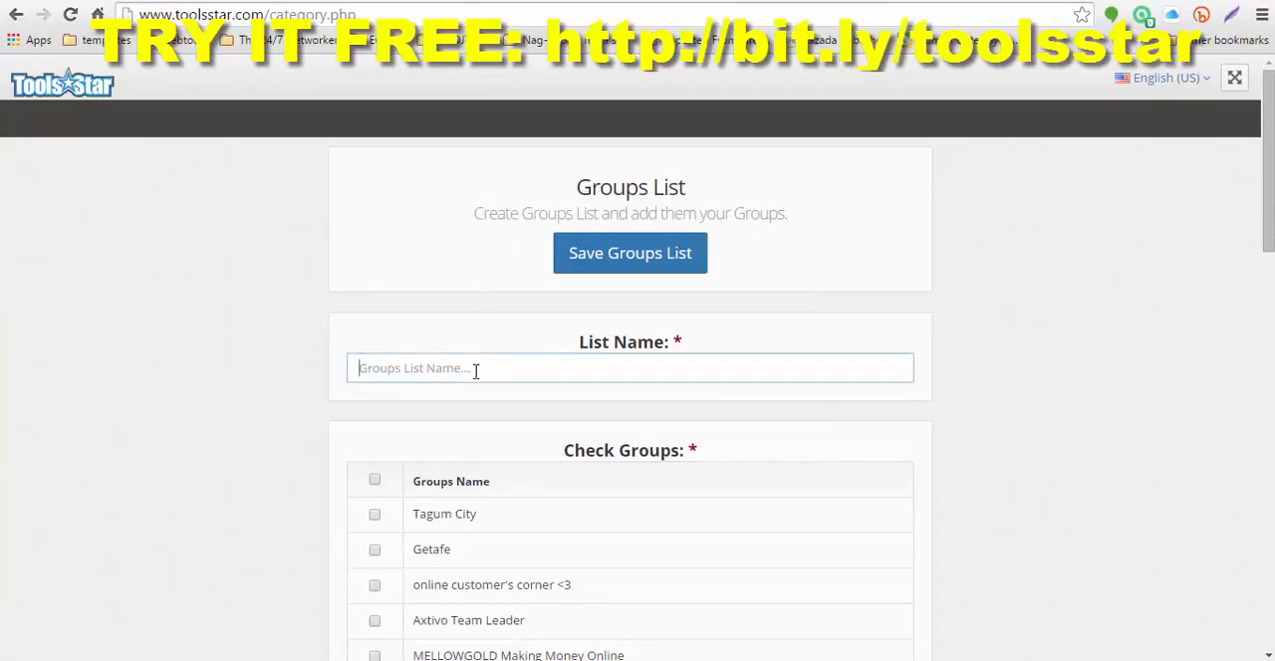
text(My Group List)
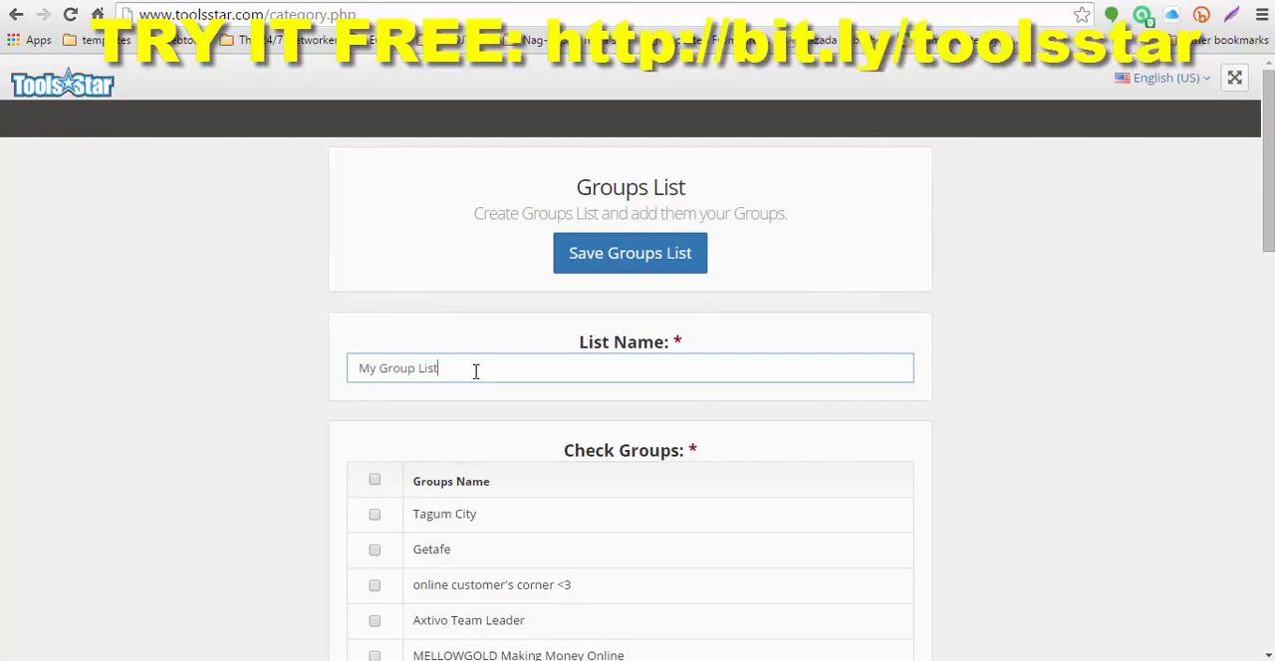
scroll(475, 371, down, 3)
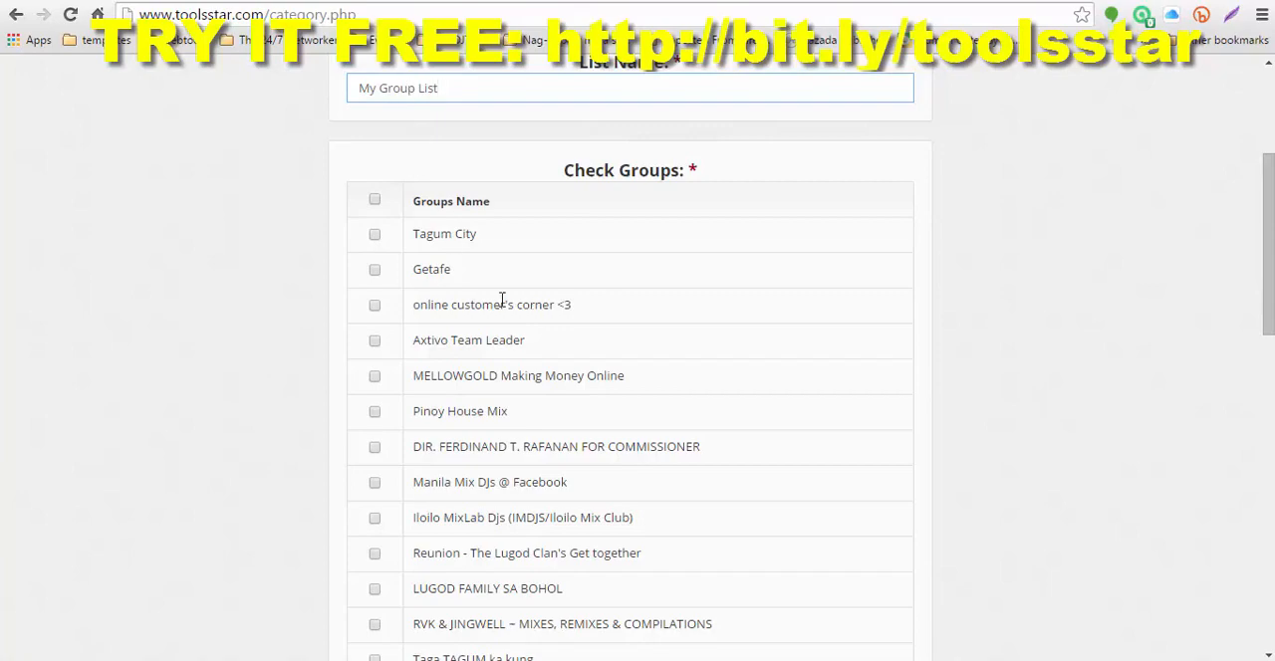
scroll(490, 304, down, 1)
scroll(485, 283, down, 7)
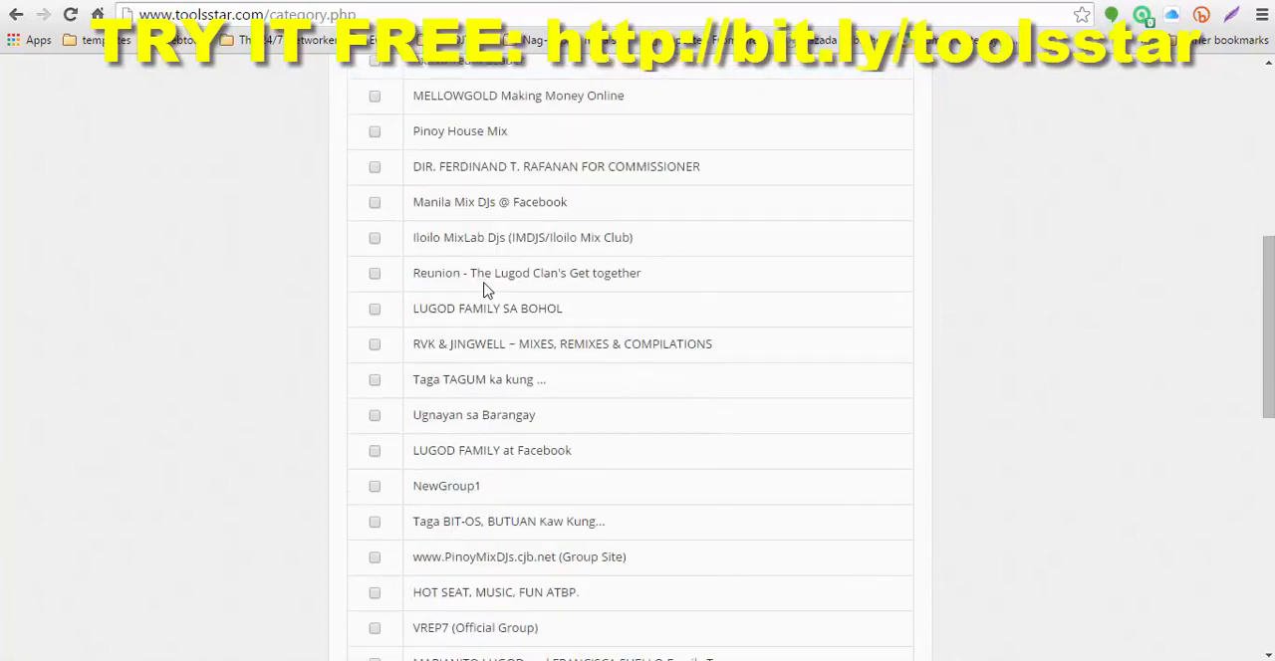
scroll(487, 290, down, 3)
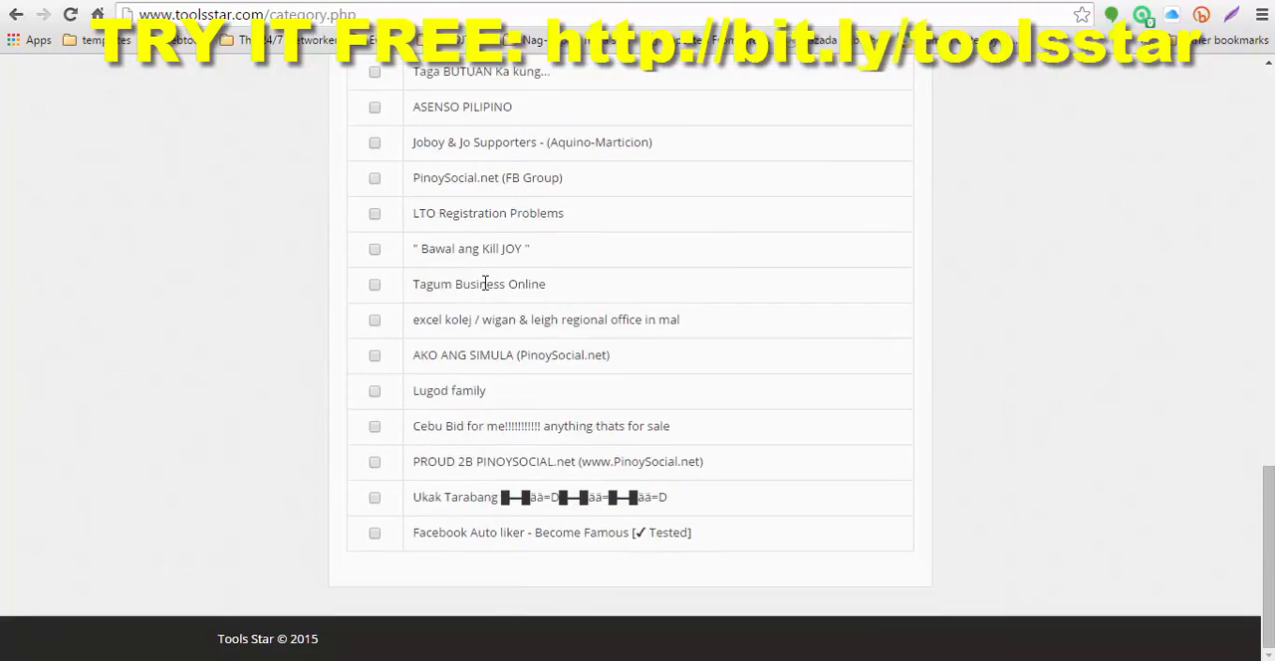
scroll(461, 276, up, 12)
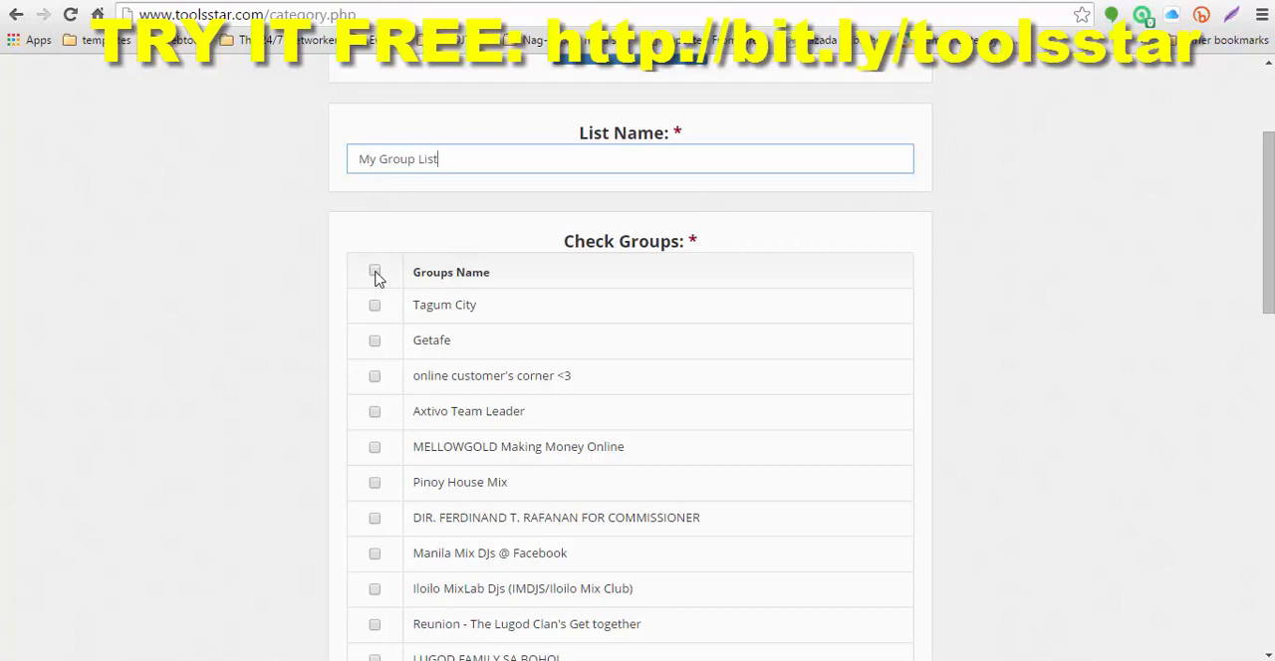
click(374, 273)
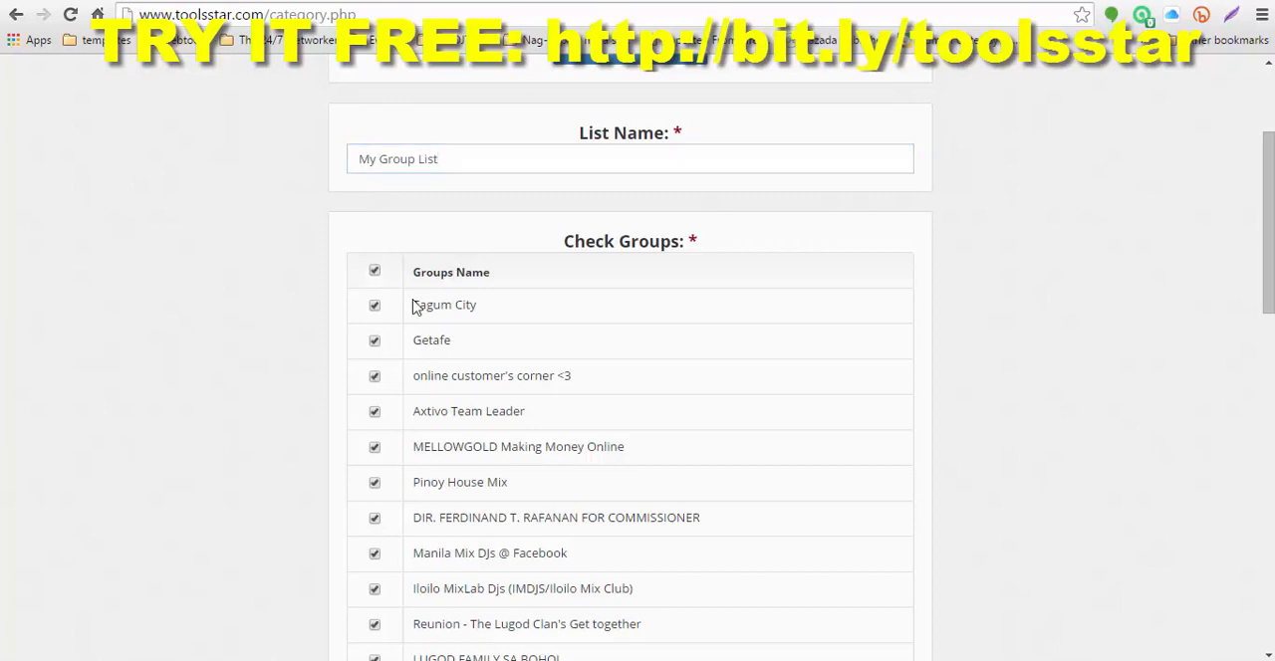
Step: Exclude LTO Registration Problems and the Bohol, Facebook and general family groups from the selection, but keep the Family Tree group, and save the list
scroll(422, 399, down, 2)
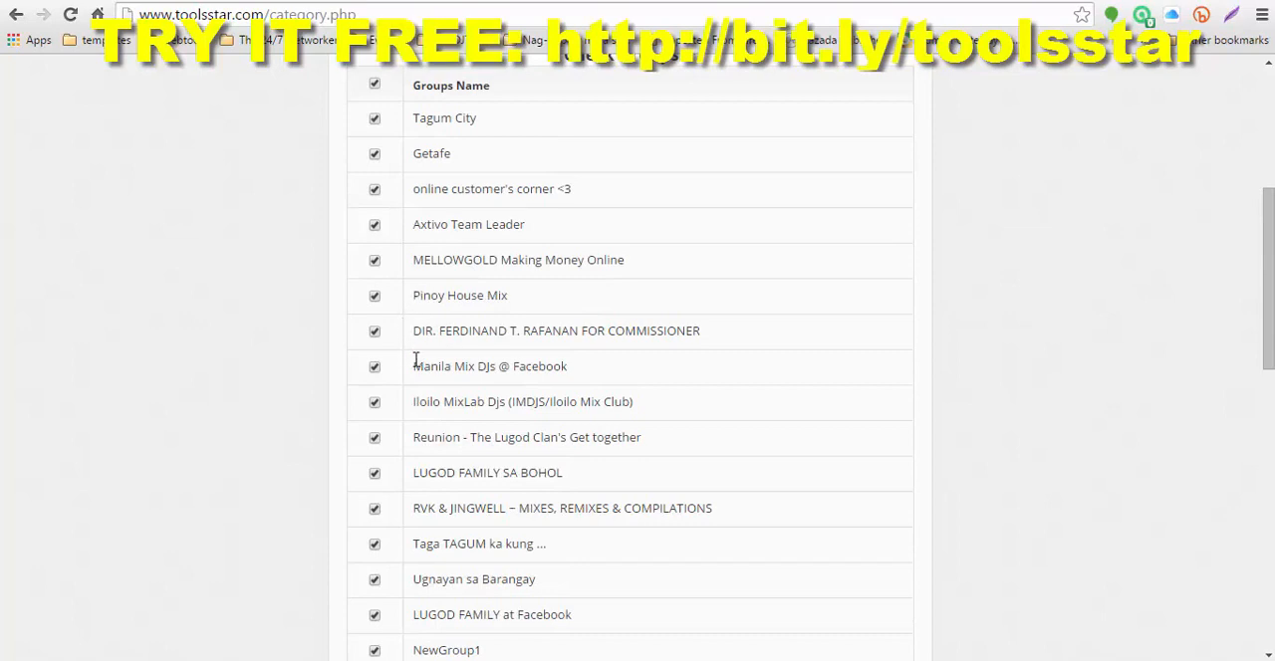
scroll(416, 360, down, 1)
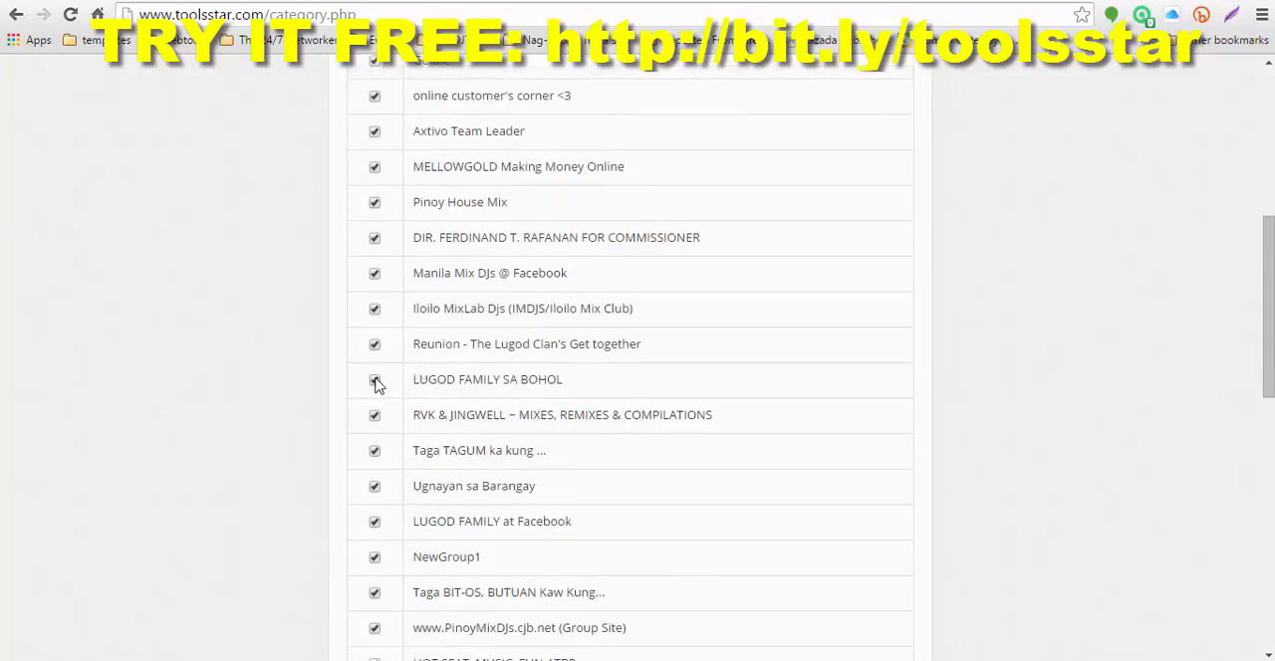
scroll(767, 447, up, 3)
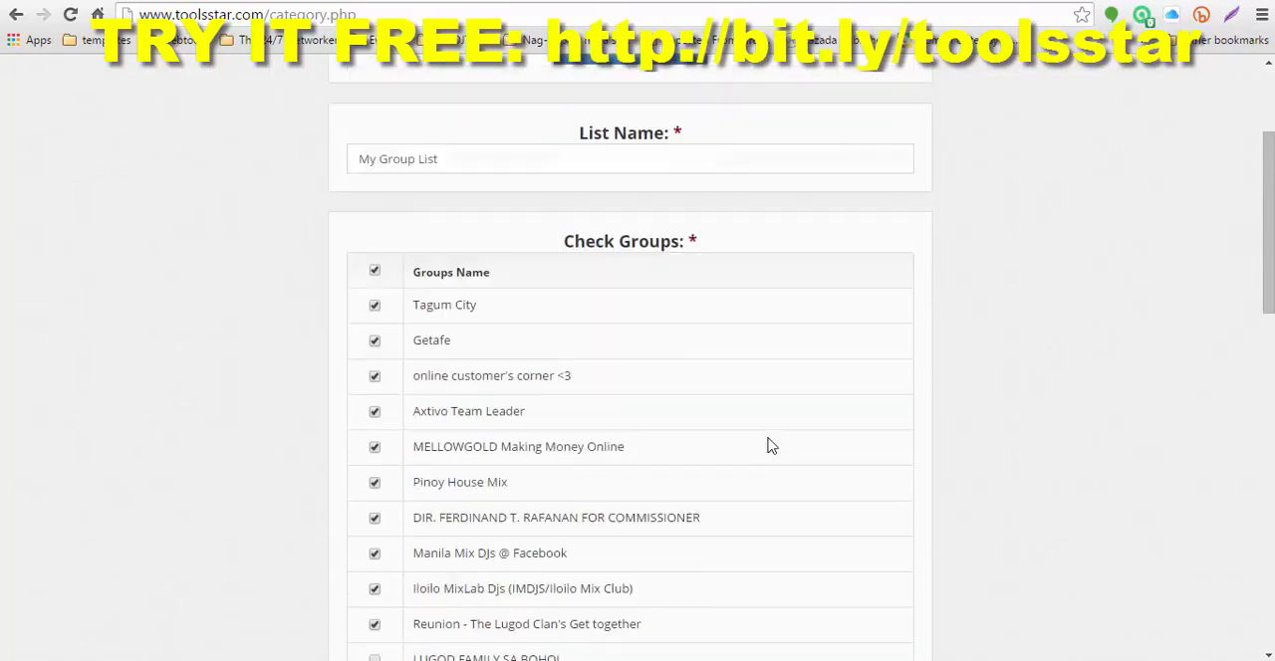
scroll(769, 446, down, 2)
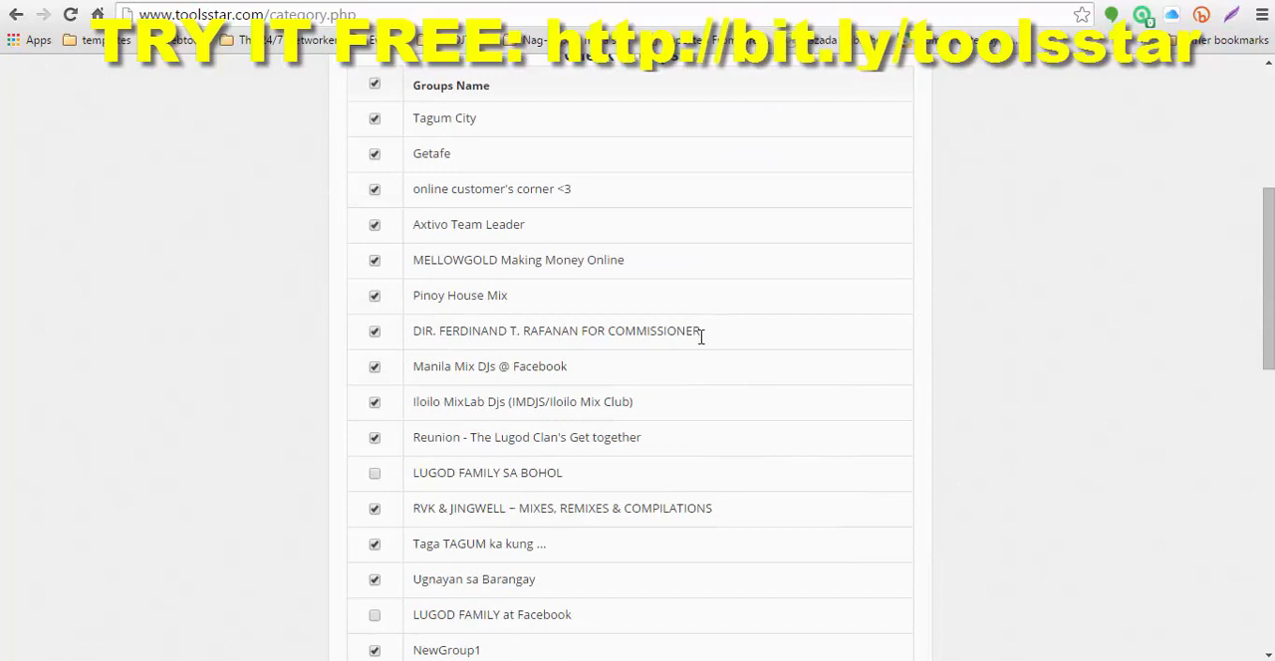
scroll(700, 338, down, 2)
scroll(700, 345, down, 2)
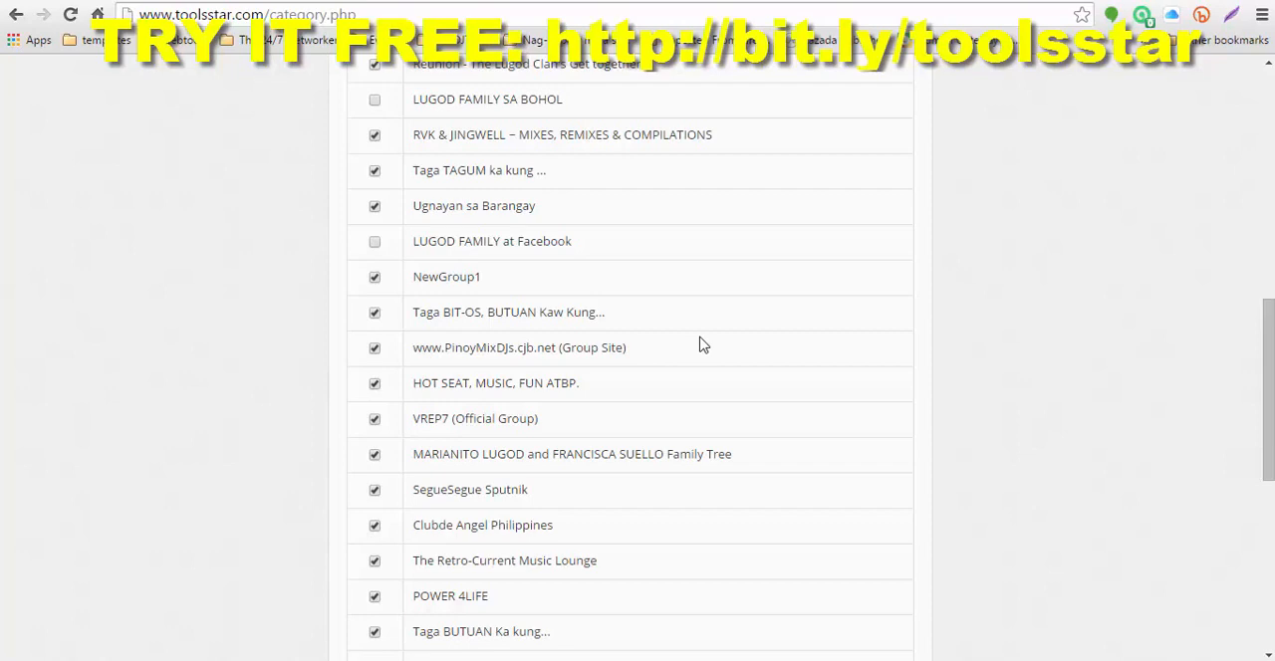
scroll(700, 345, down, 2)
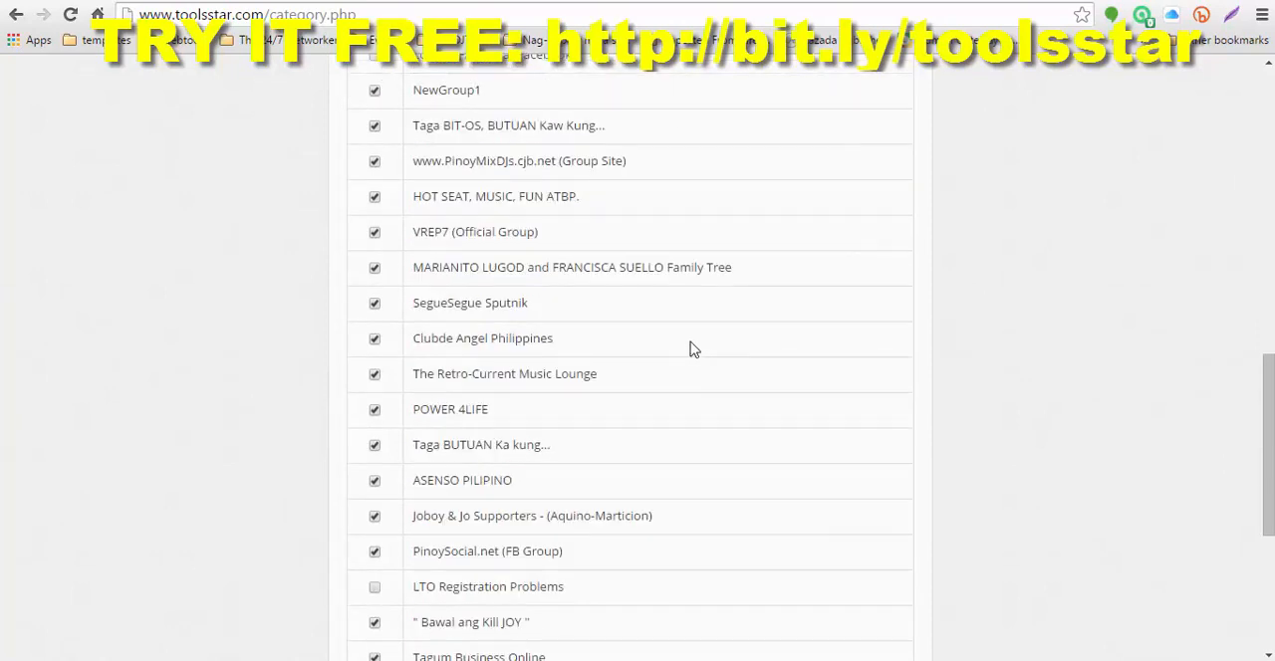
scroll(506, 302, down, 2)
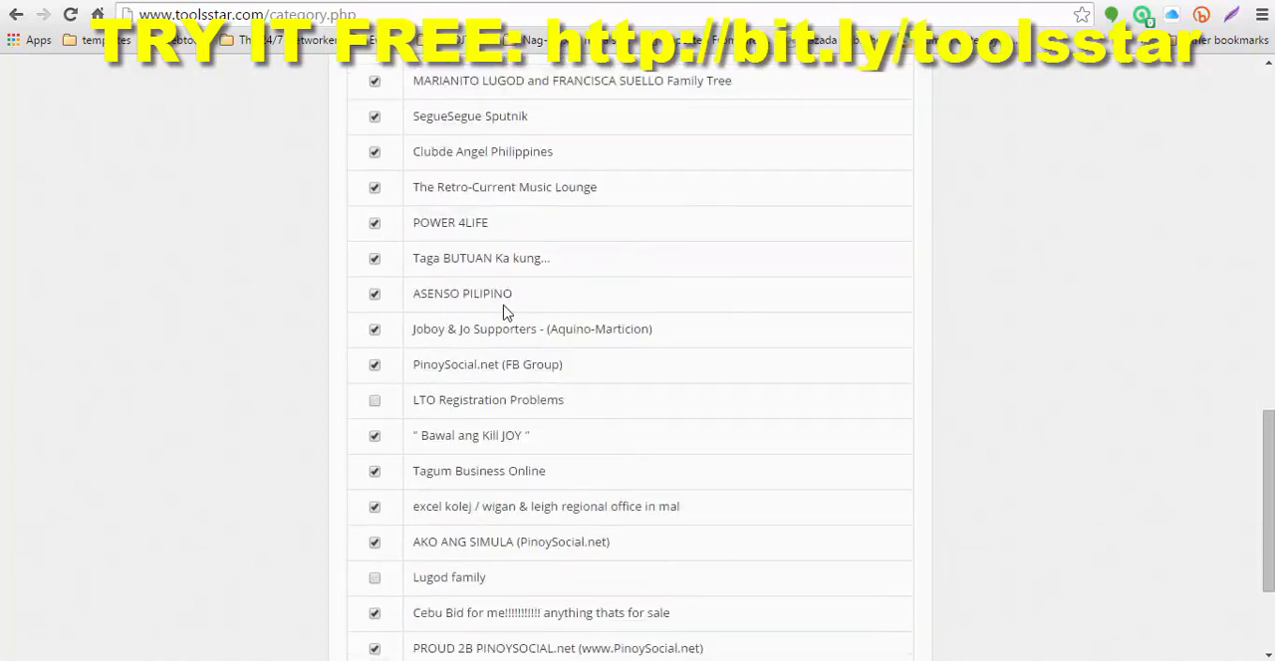
scroll(503, 311, down, 2)
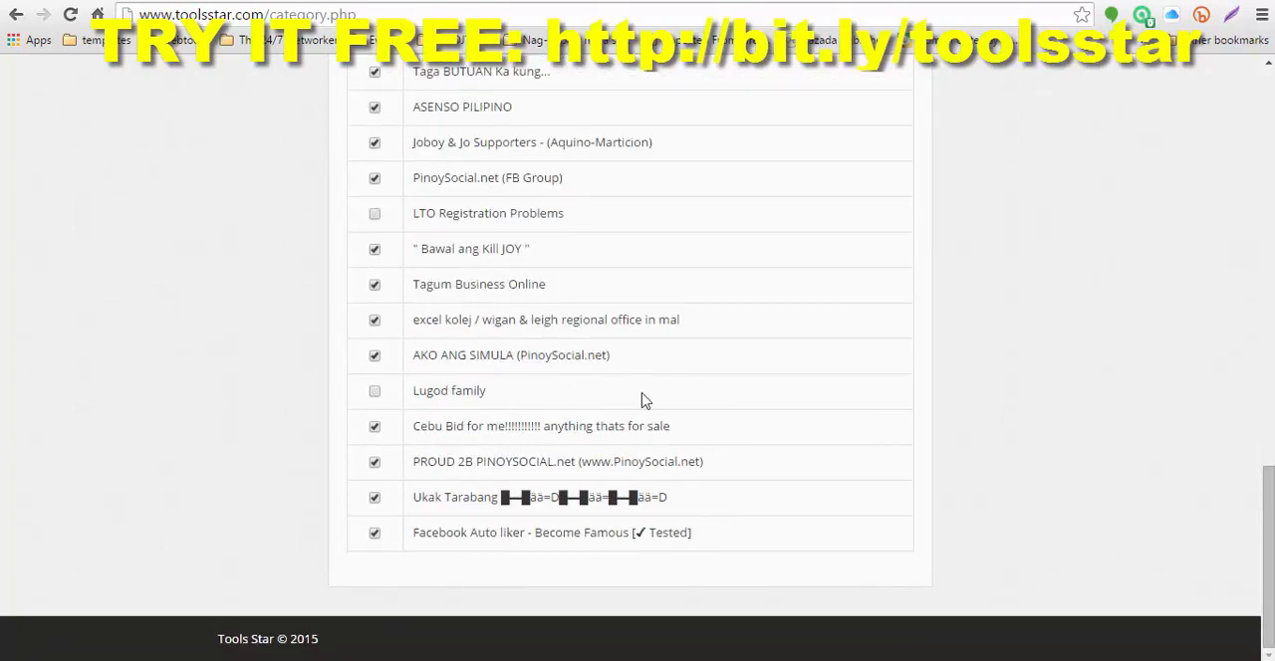
scroll(704, 438, up, 15)
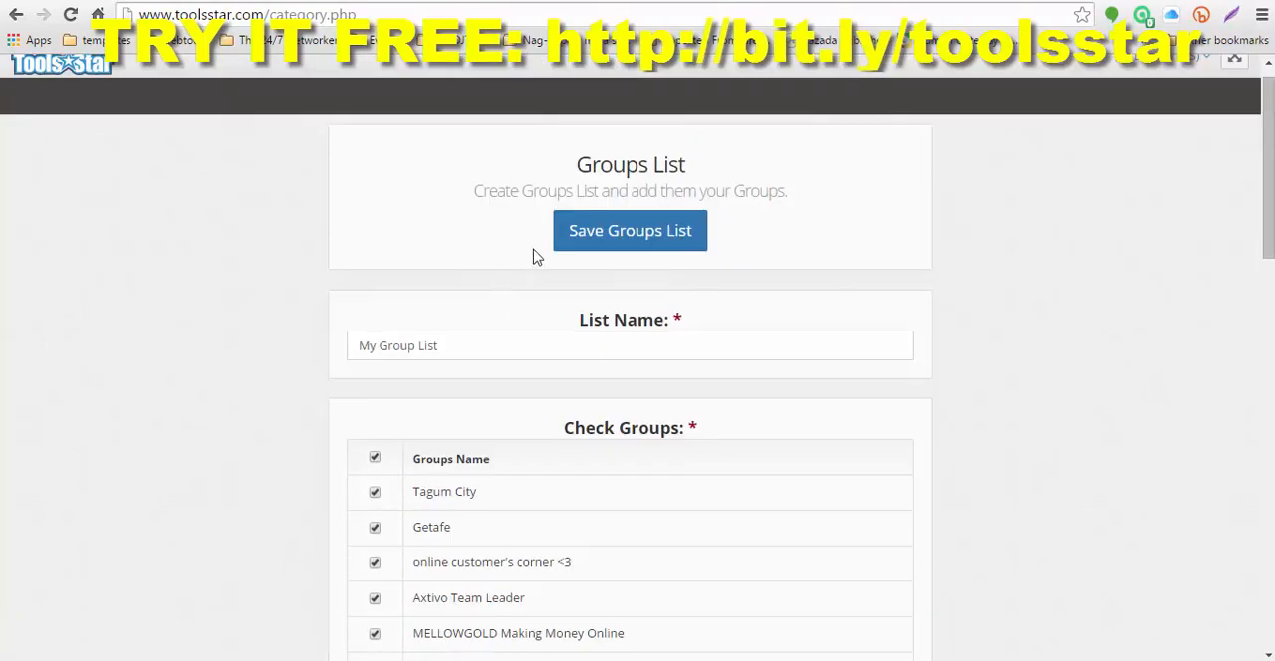
click(637, 239)
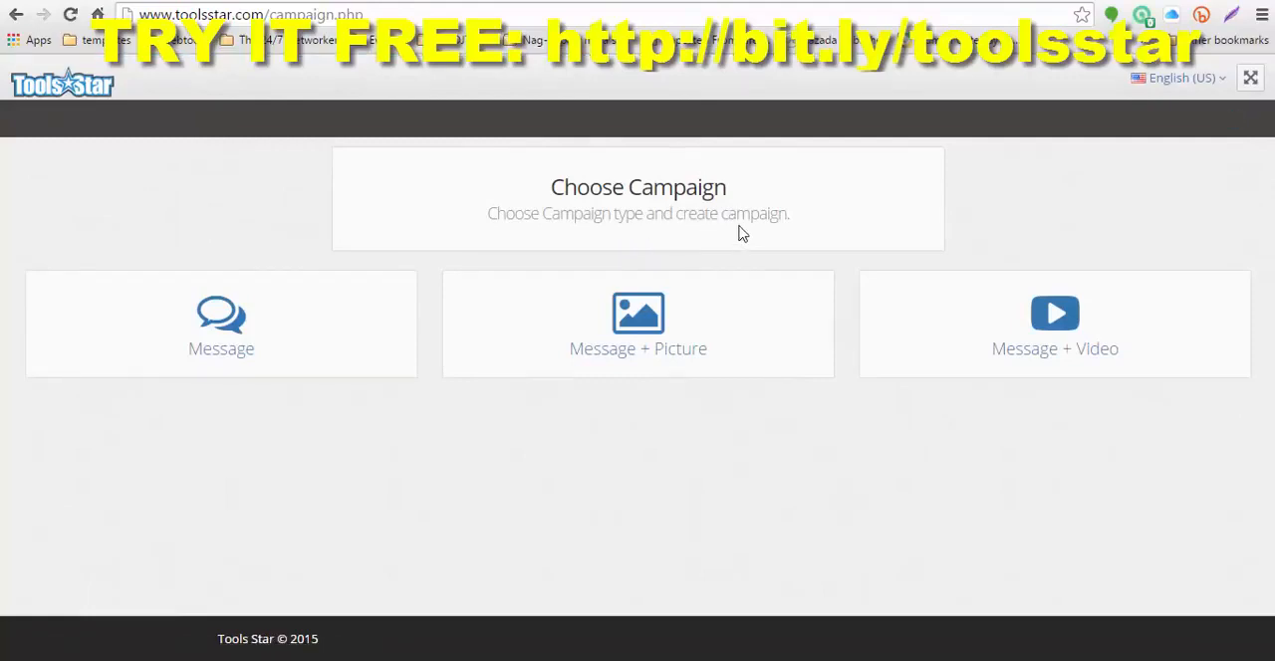
Step: Choose Message + Picture as the campaign type to create
drag(591, 183, 739, 183)
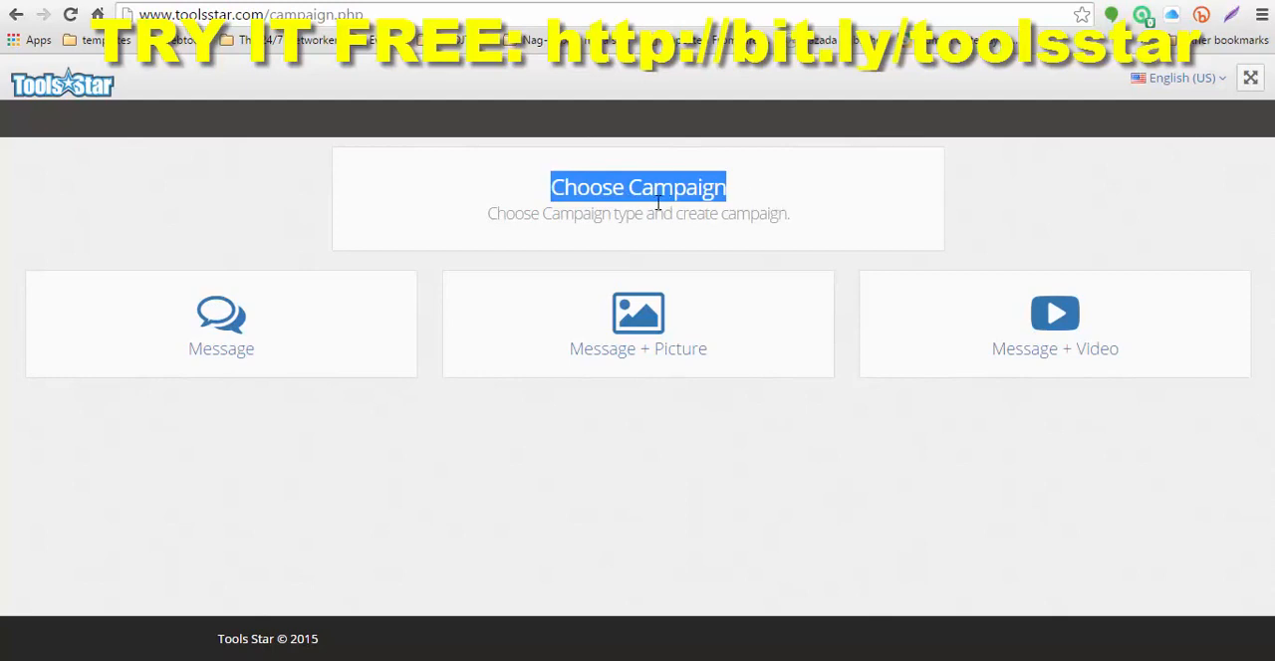
click(765, 202)
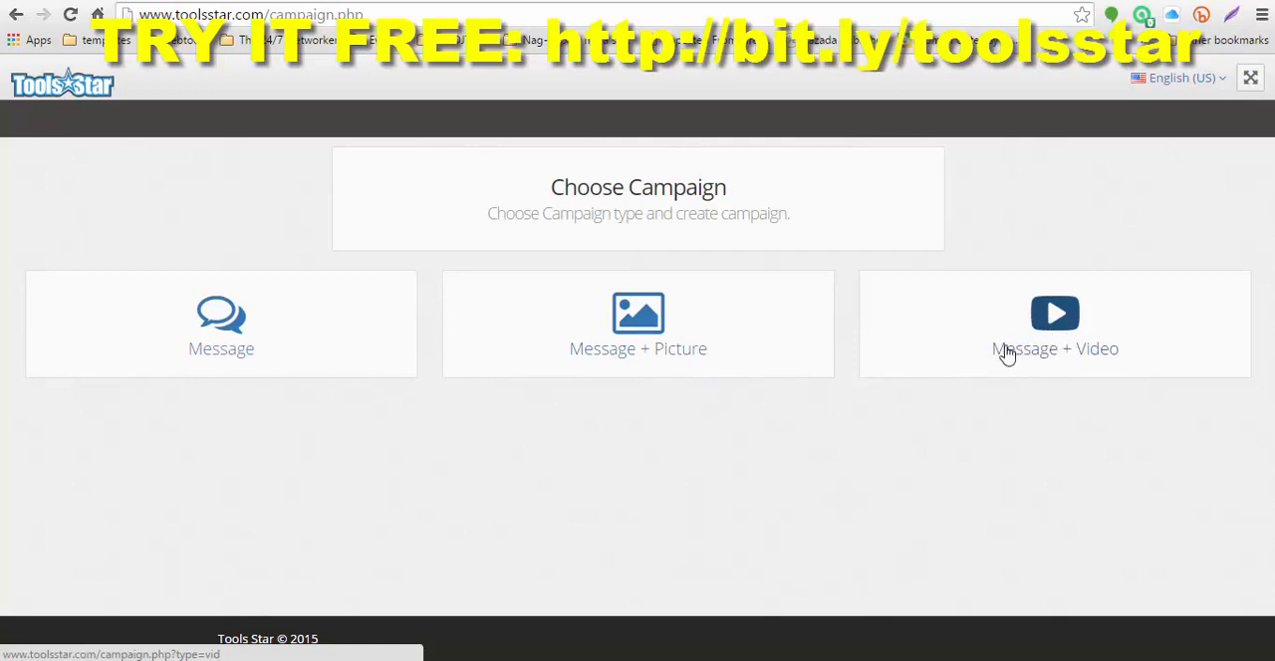
click(638, 329)
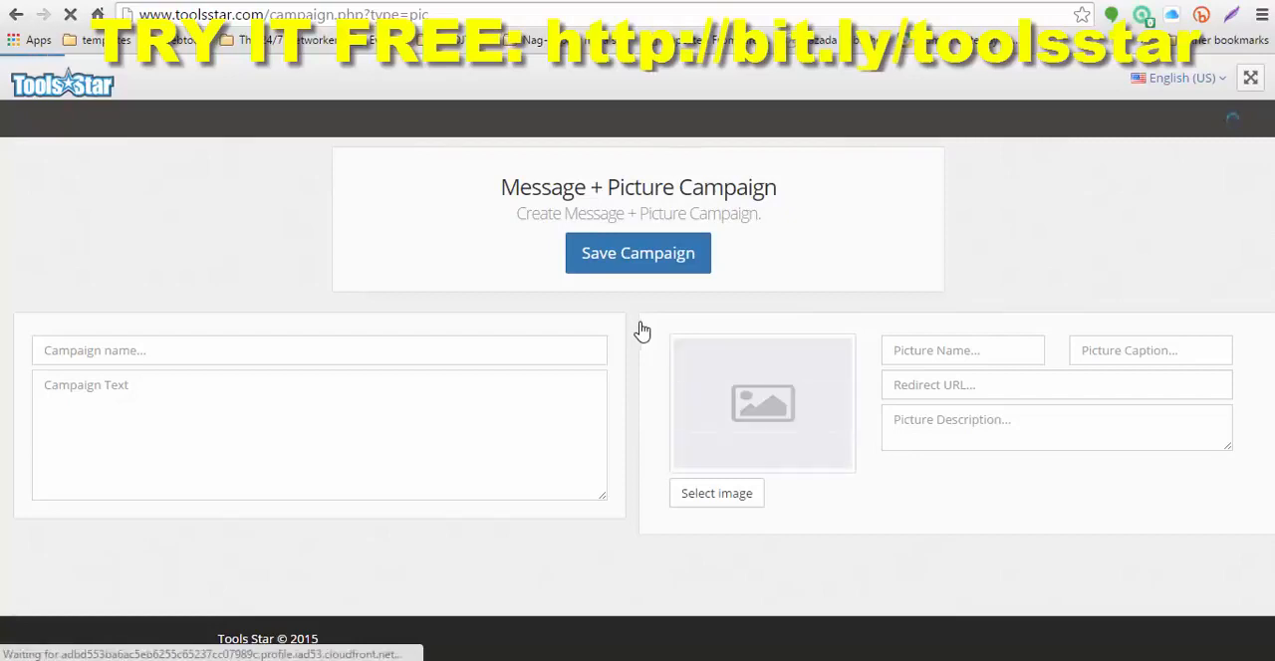
mouse_move(594, 660)
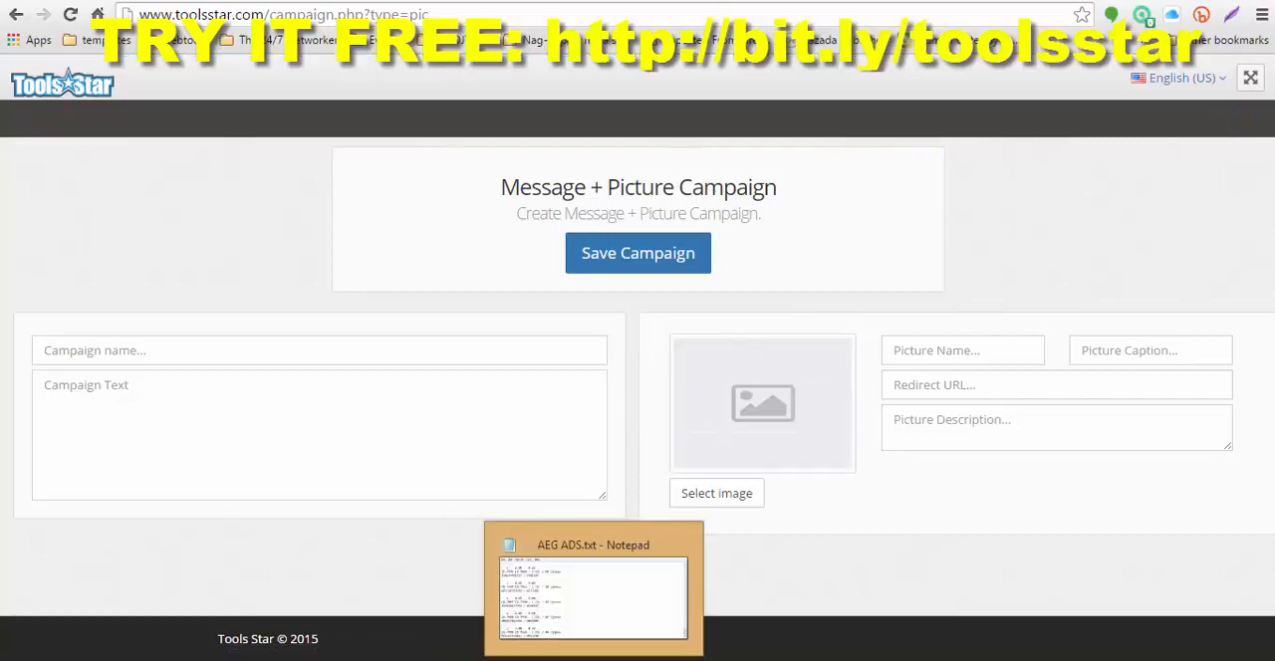
click(165, 352)
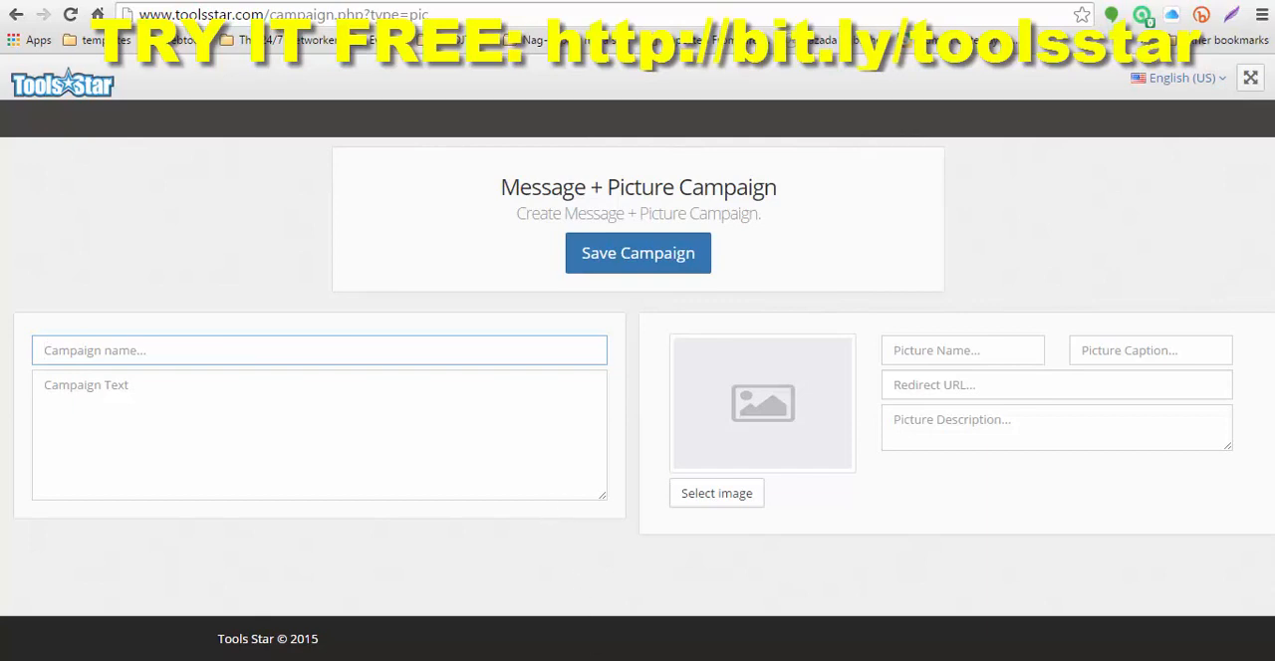
click(595, 659)
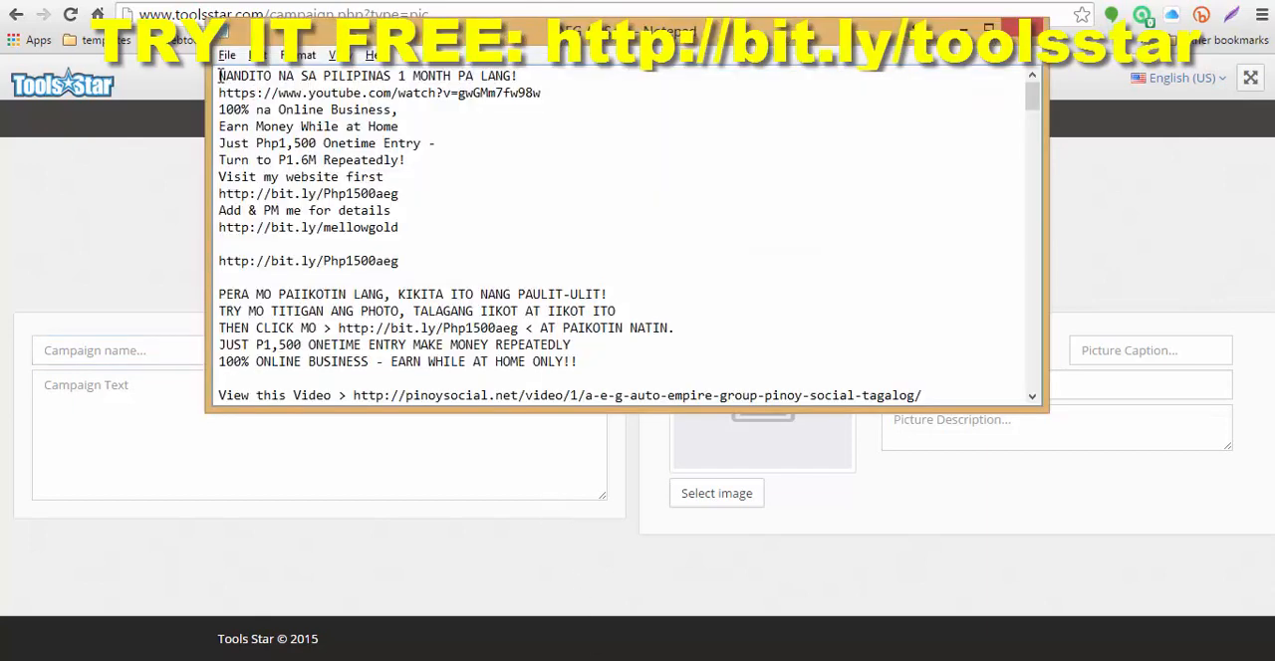
drag(220, 77, 419, 227)
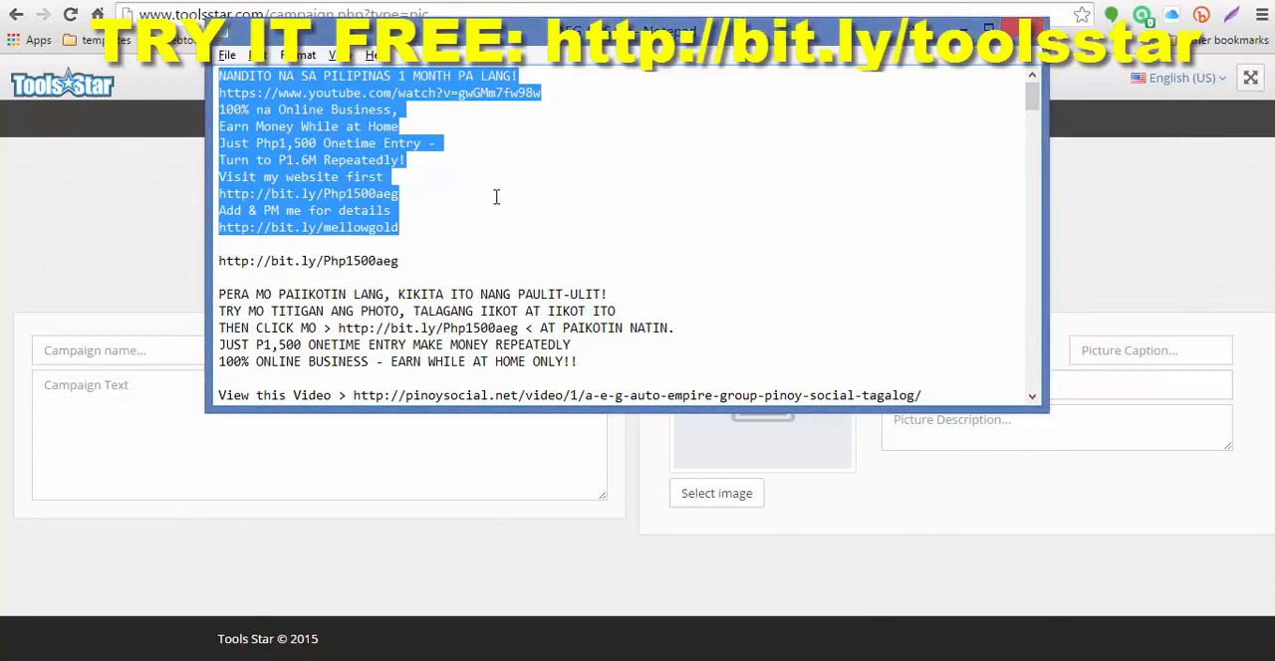
click(134, 393)
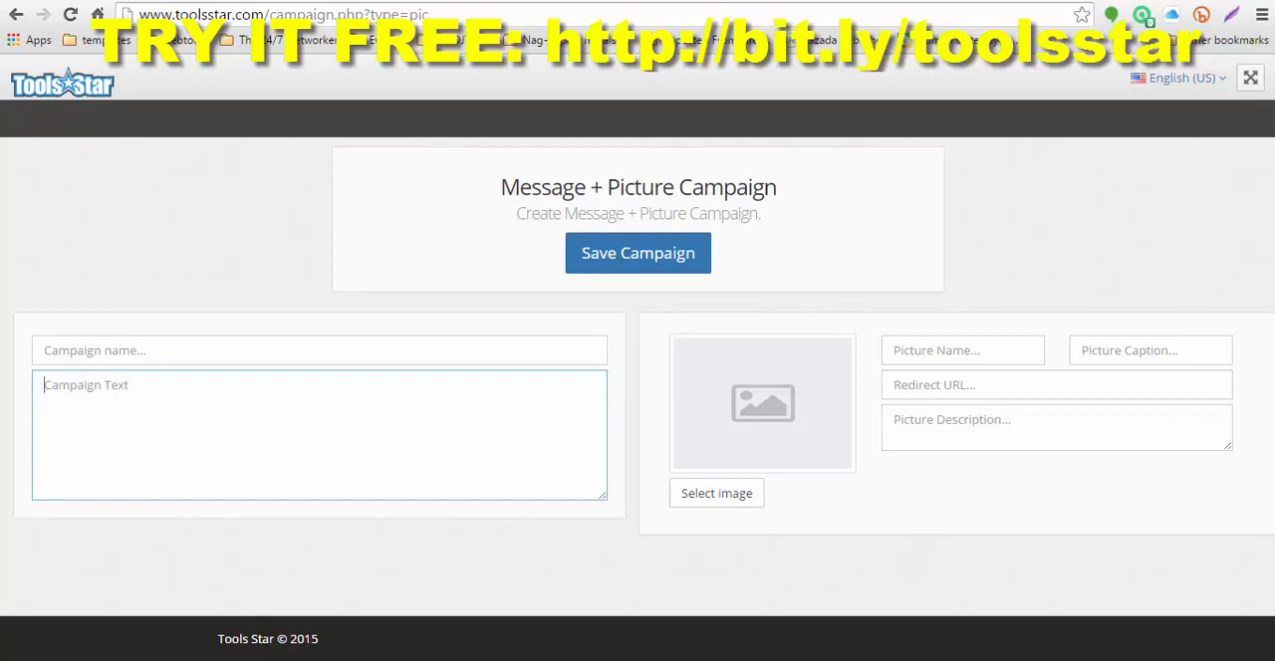
key(alt+Tab)
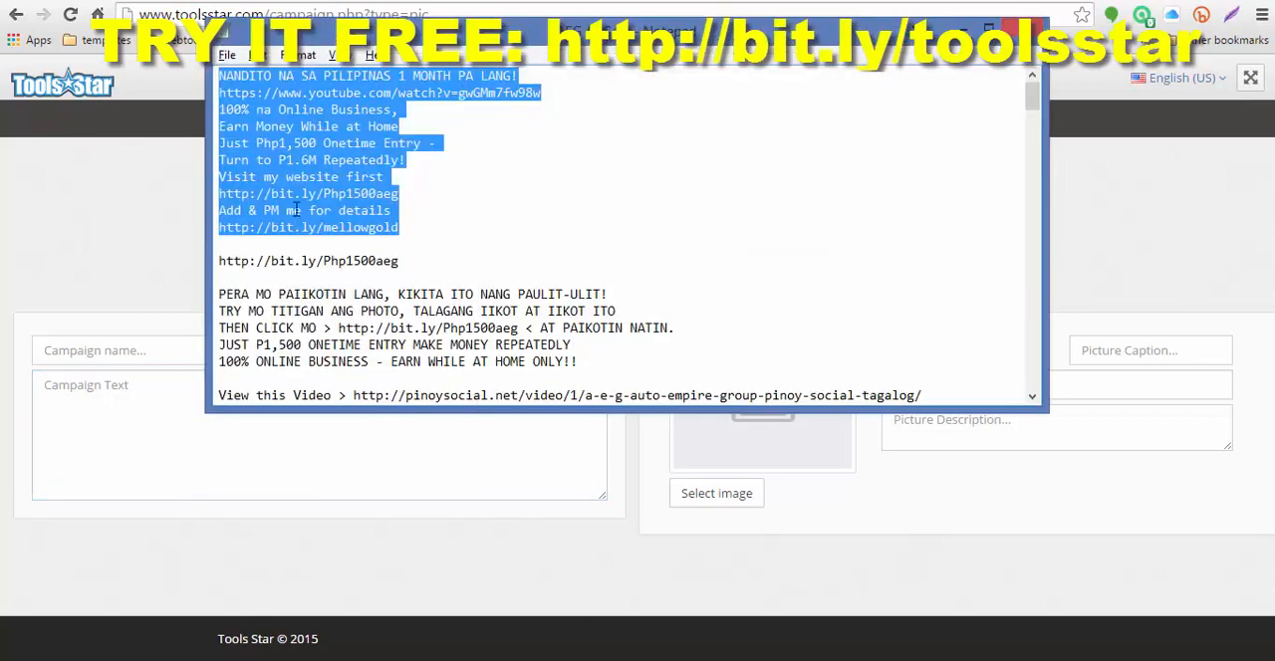
right_click(303, 145)
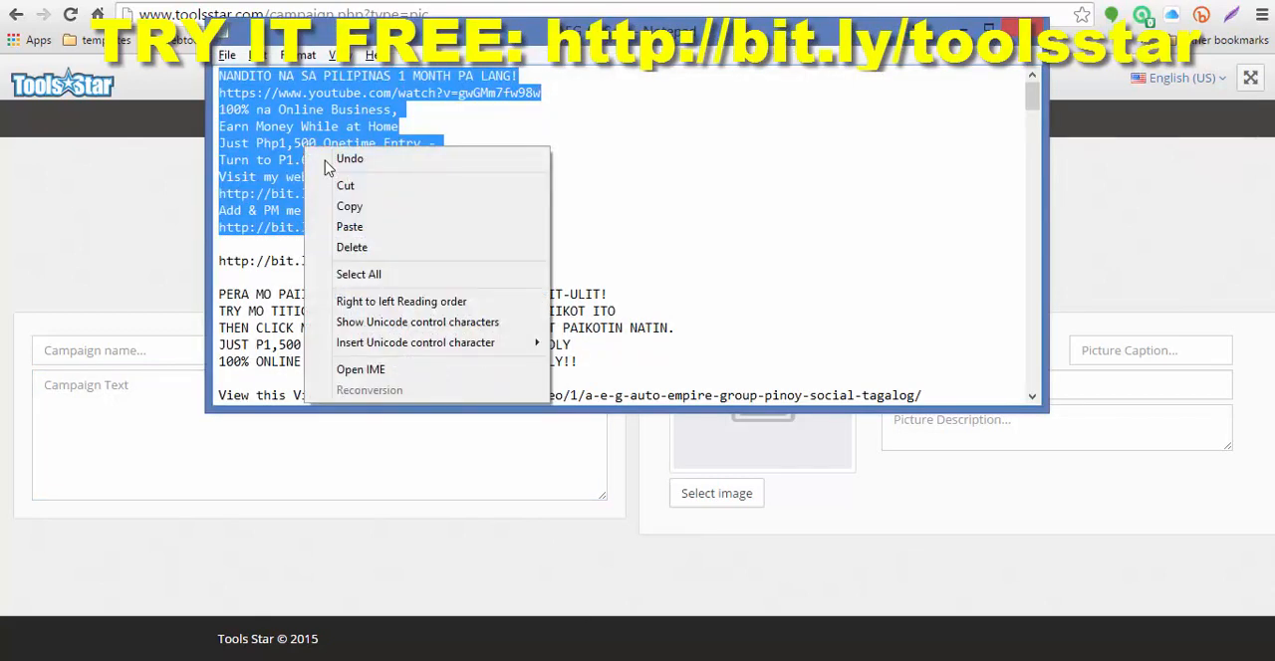
click(350, 207)
Step: Return to the Message + Picture campaign form in the browser, paste the copied ad as the campaign text and review it
click(154, 388)
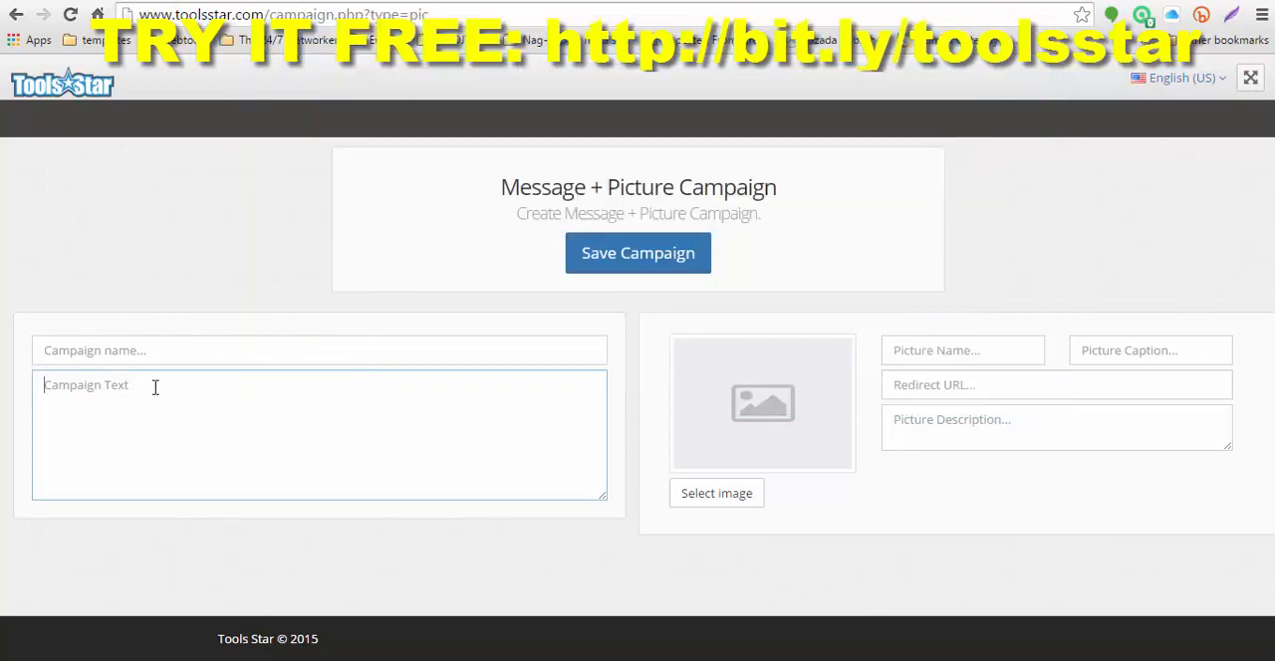
right_click(162, 391)
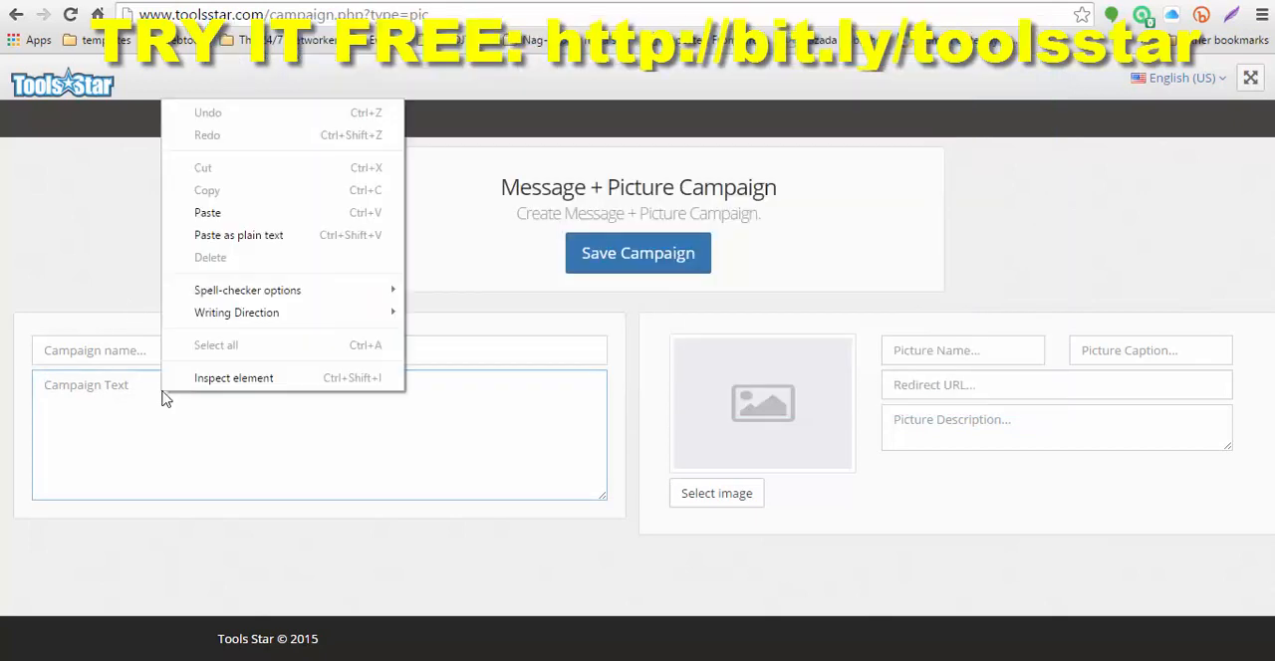
click(213, 209)
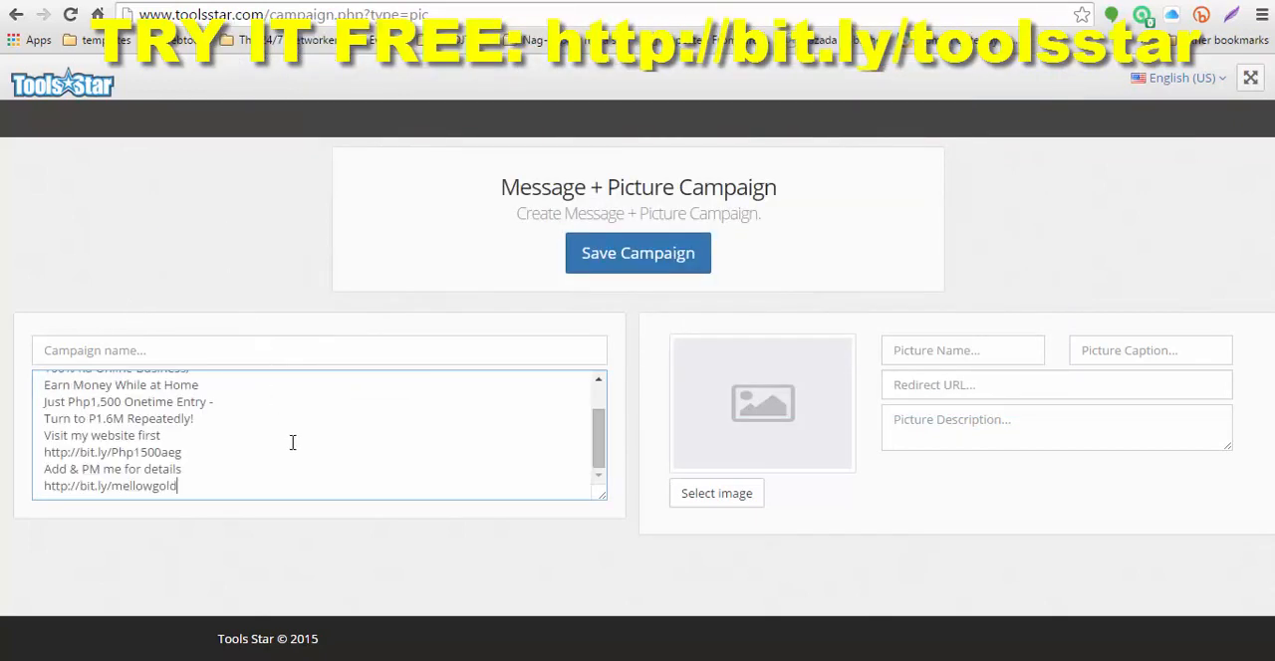
scroll(293, 442, up, 1)
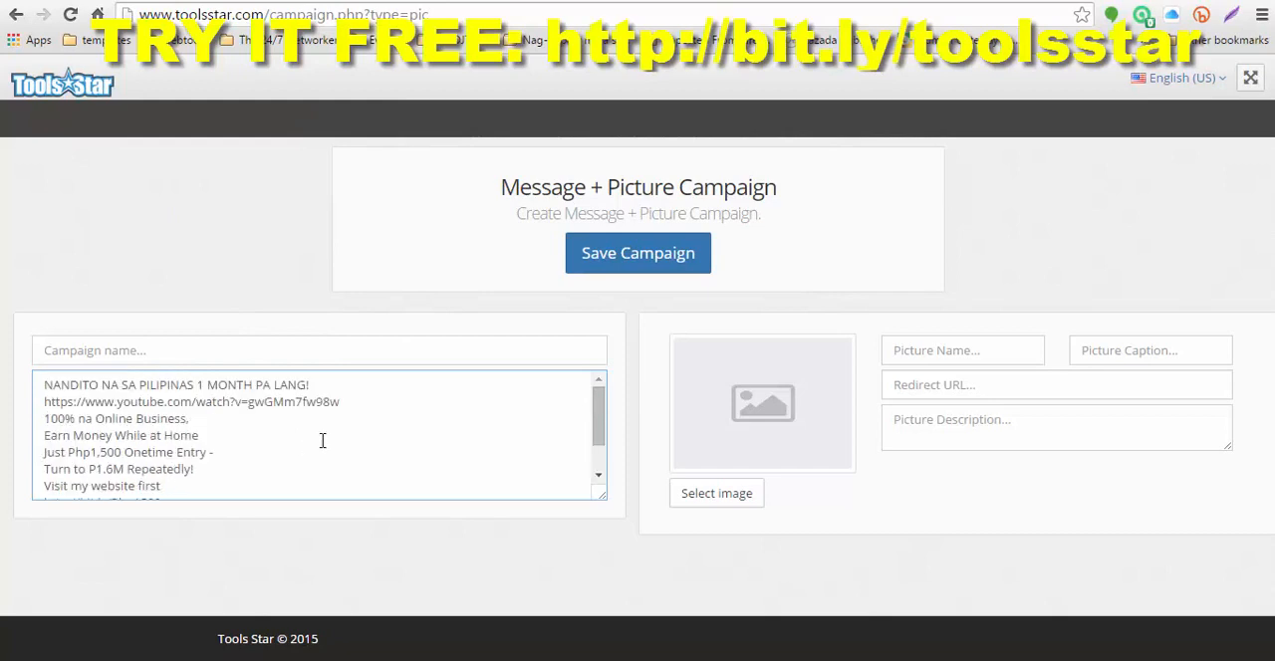
scroll(322, 440, down, 1)
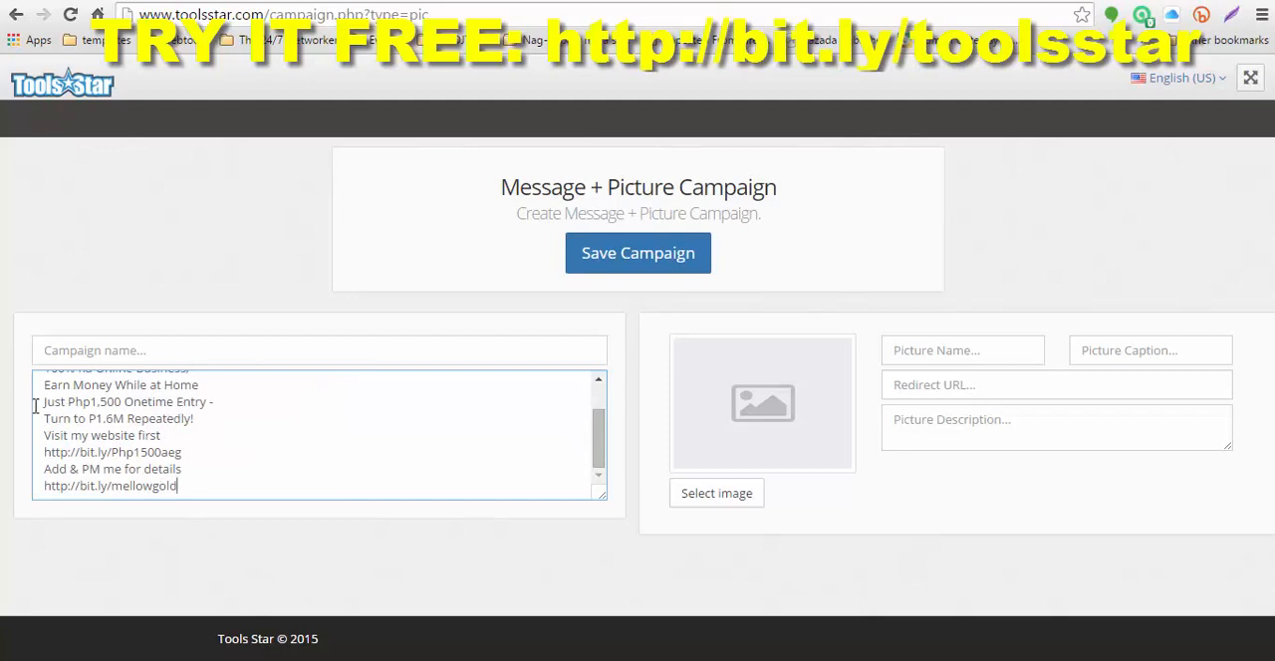
Step: Copy "Just Php1,500 Onetime Entry" from the campaign text and use it as the campaign name
drag(41, 401, 208, 403)
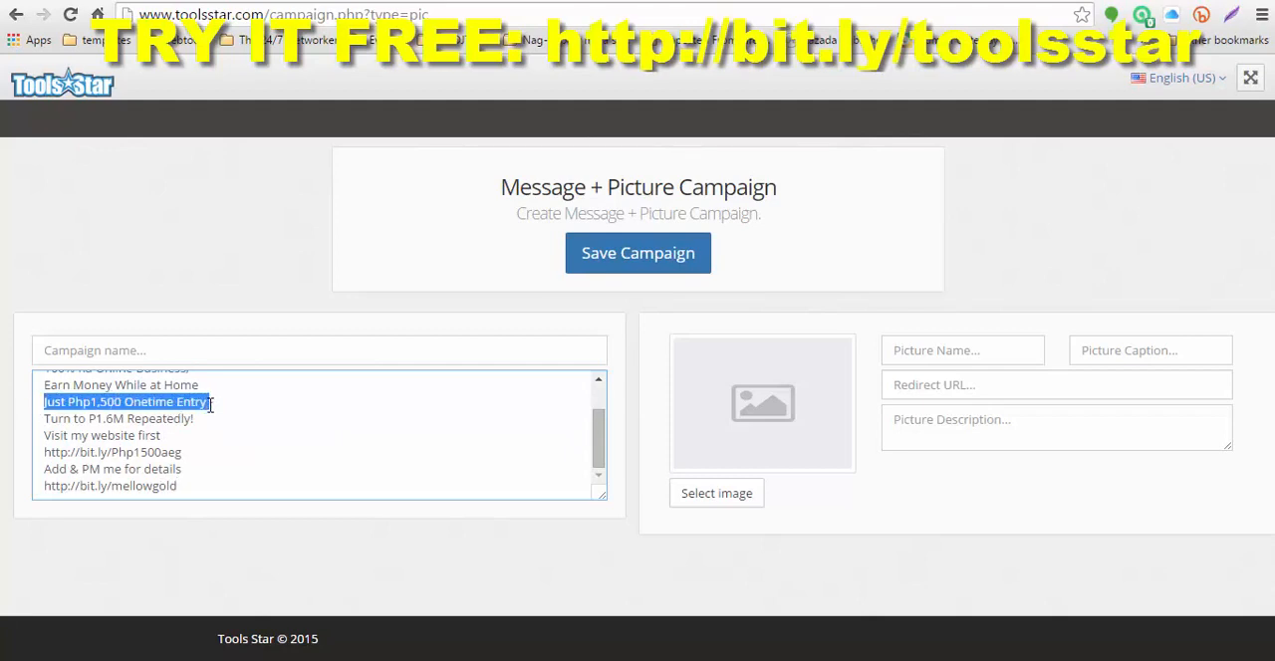
right_click(165, 401)
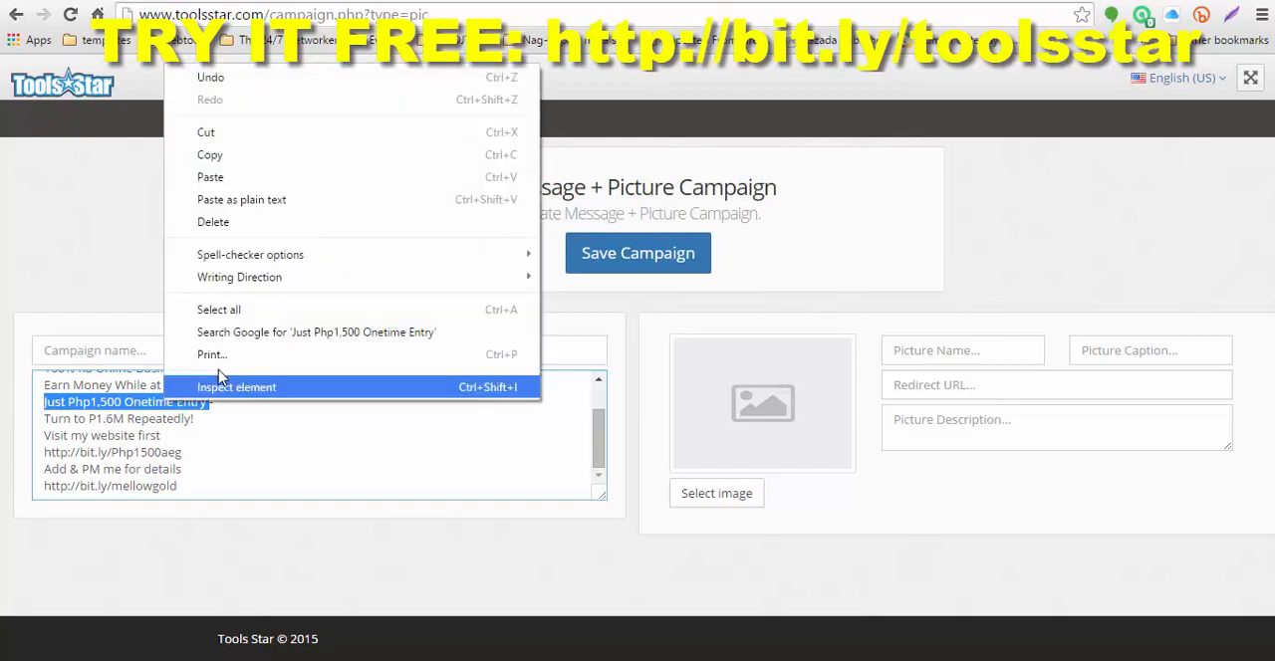
click(213, 156)
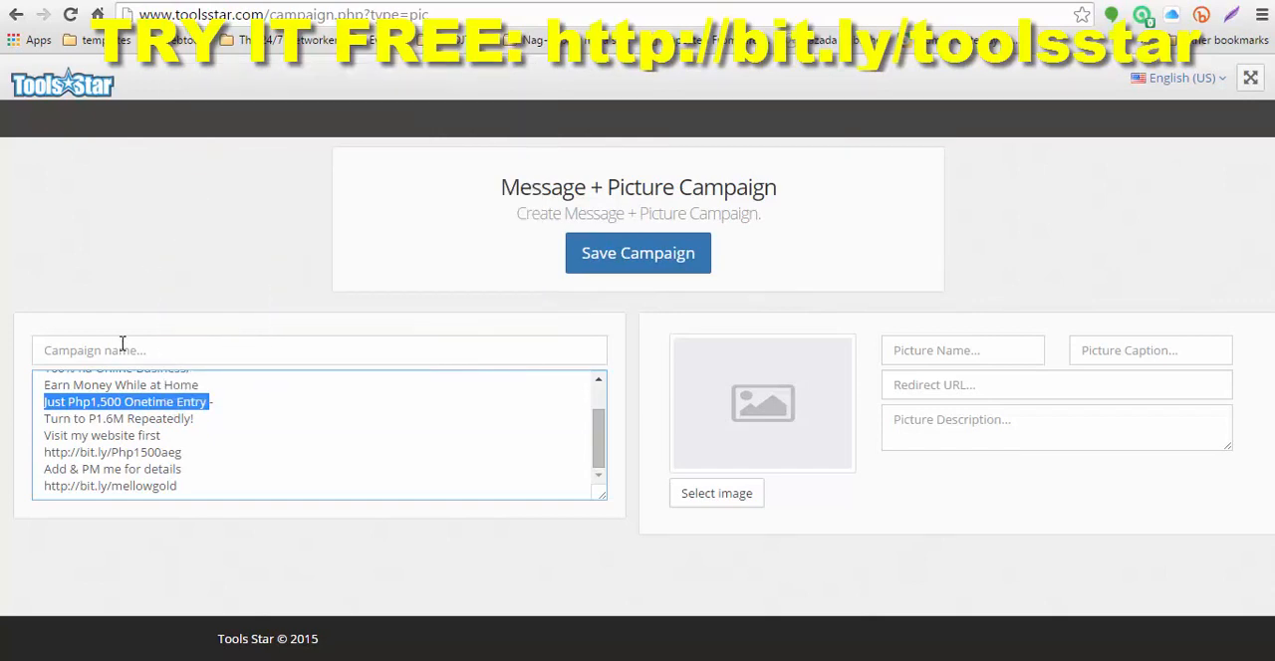
click(124, 349)
right_click(125, 351)
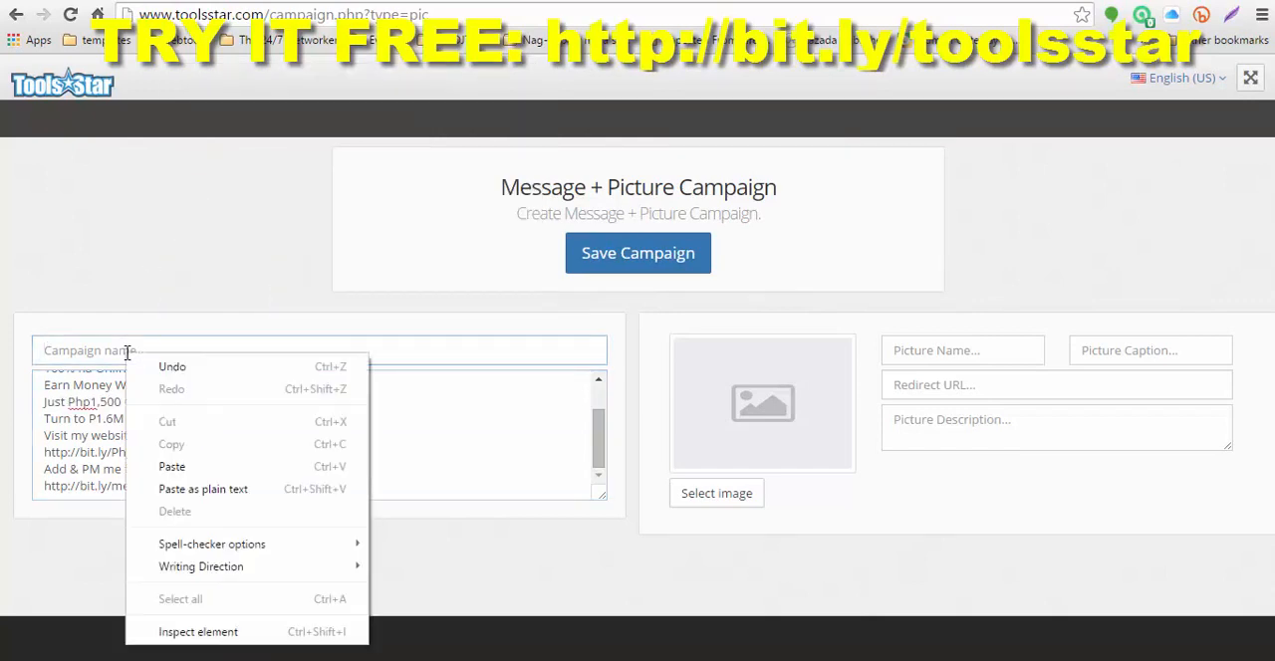
click(173, 467)
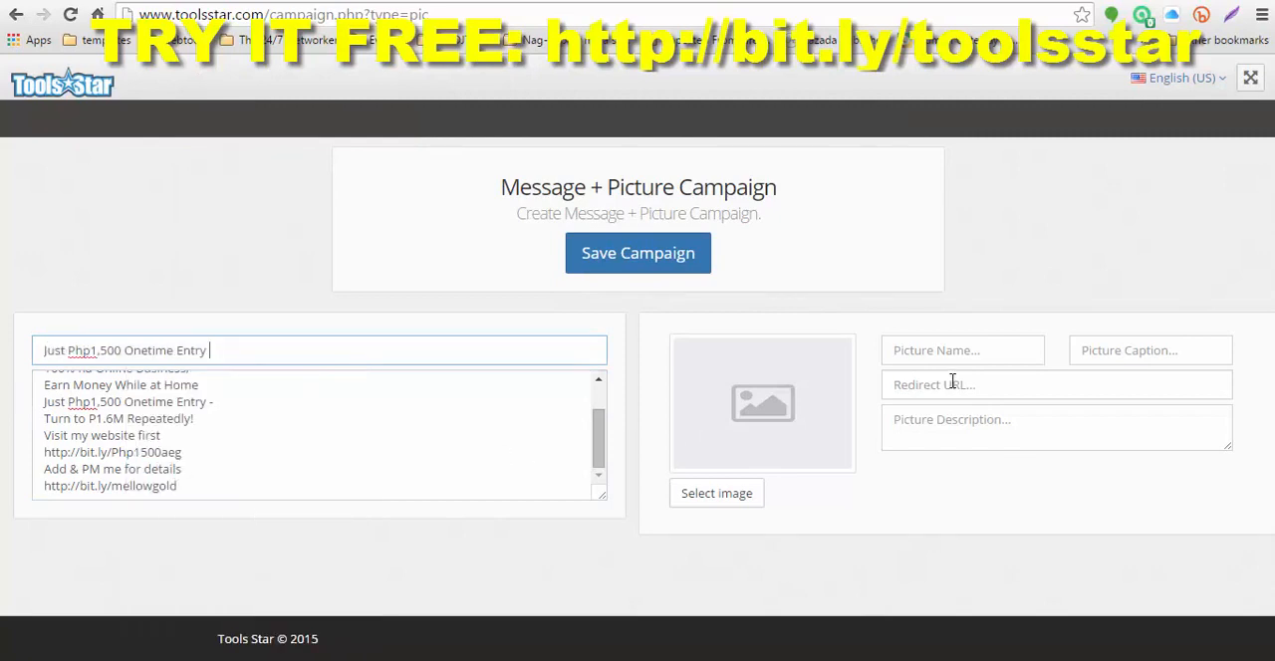
Step: Add Money Money.jpg from the AEG pictures as the campaign image
click(732, 495)
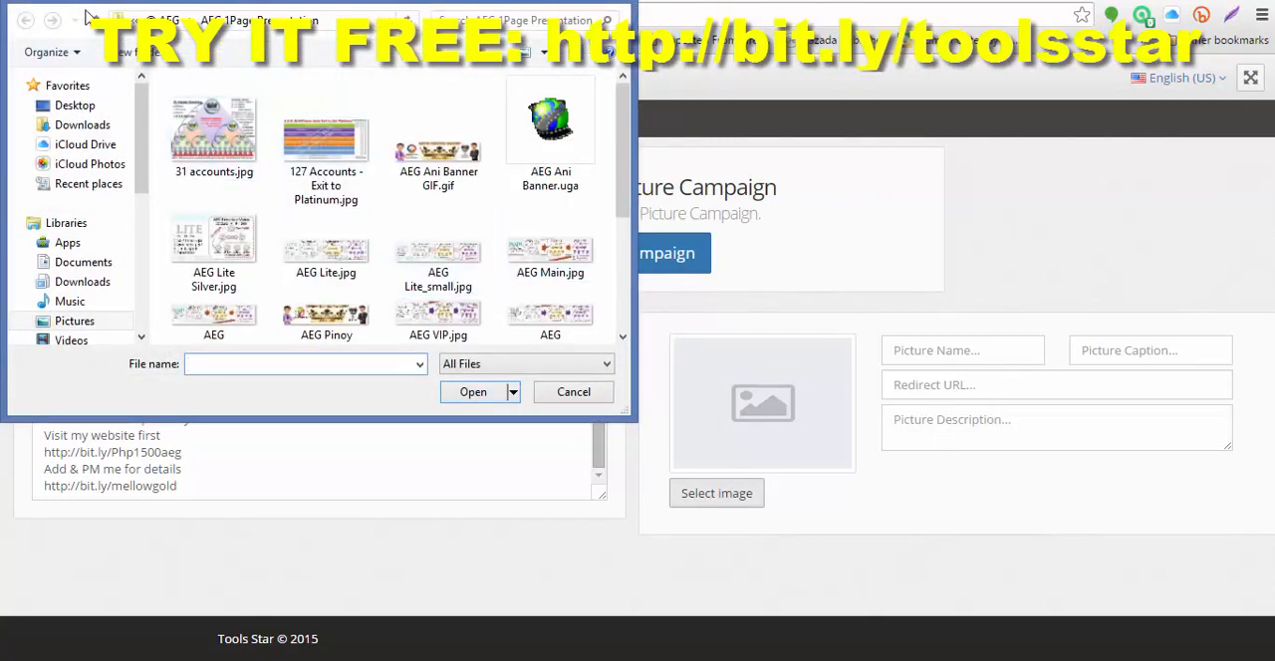
click(96, 22)
double_click(232, 126)
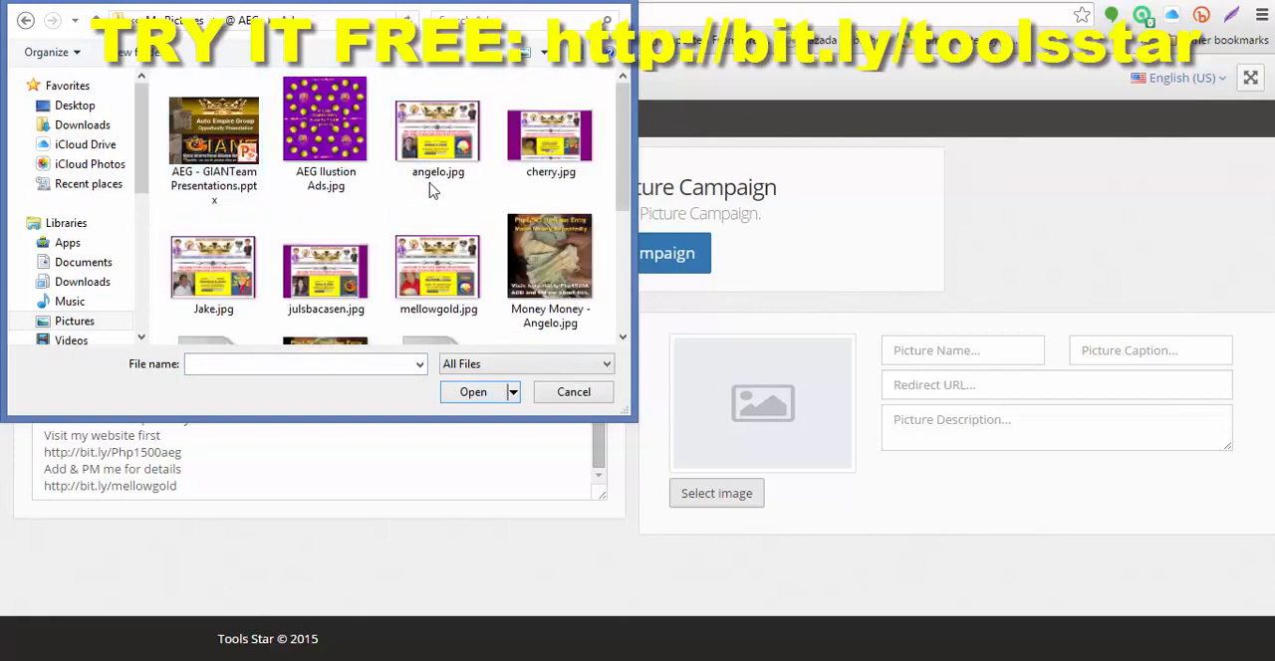
scroll(433, 190, down, 3)
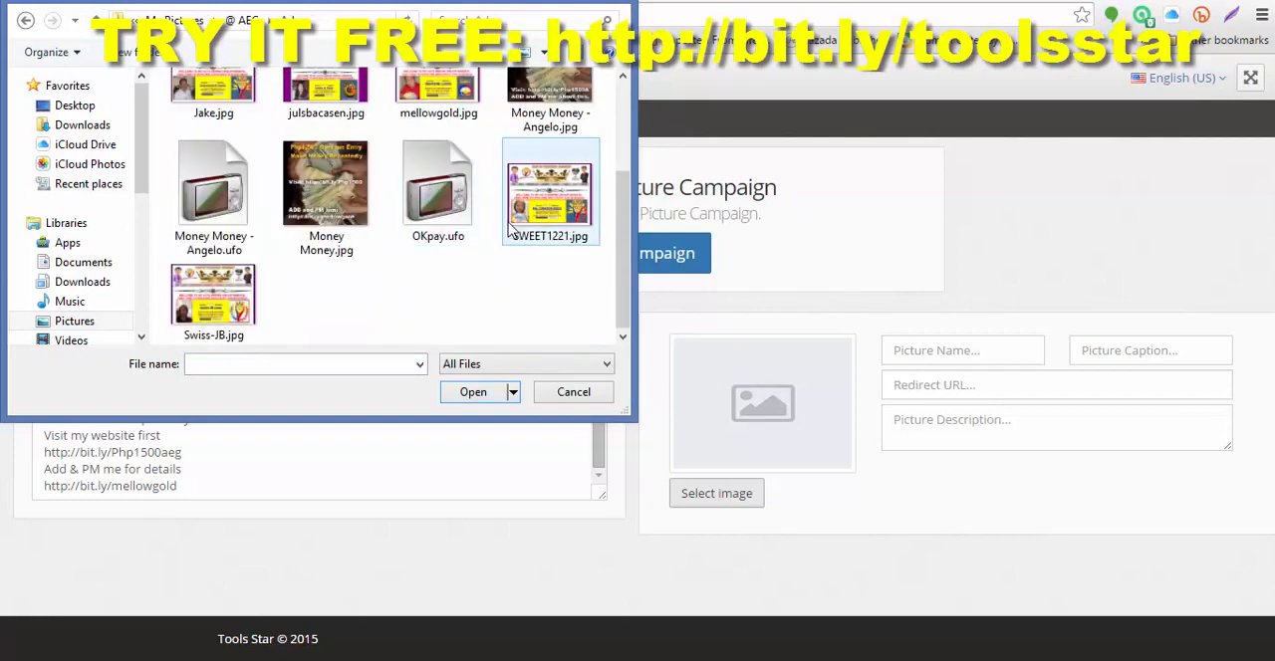
click(360, 236)
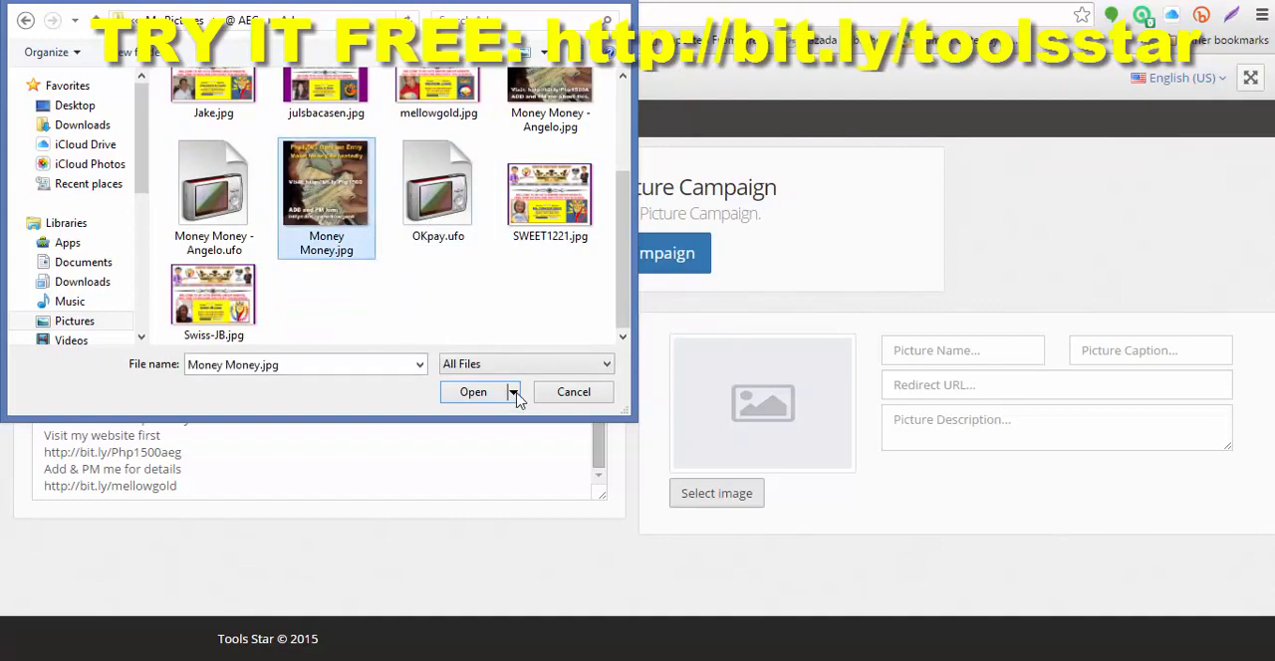
click(474, 392)
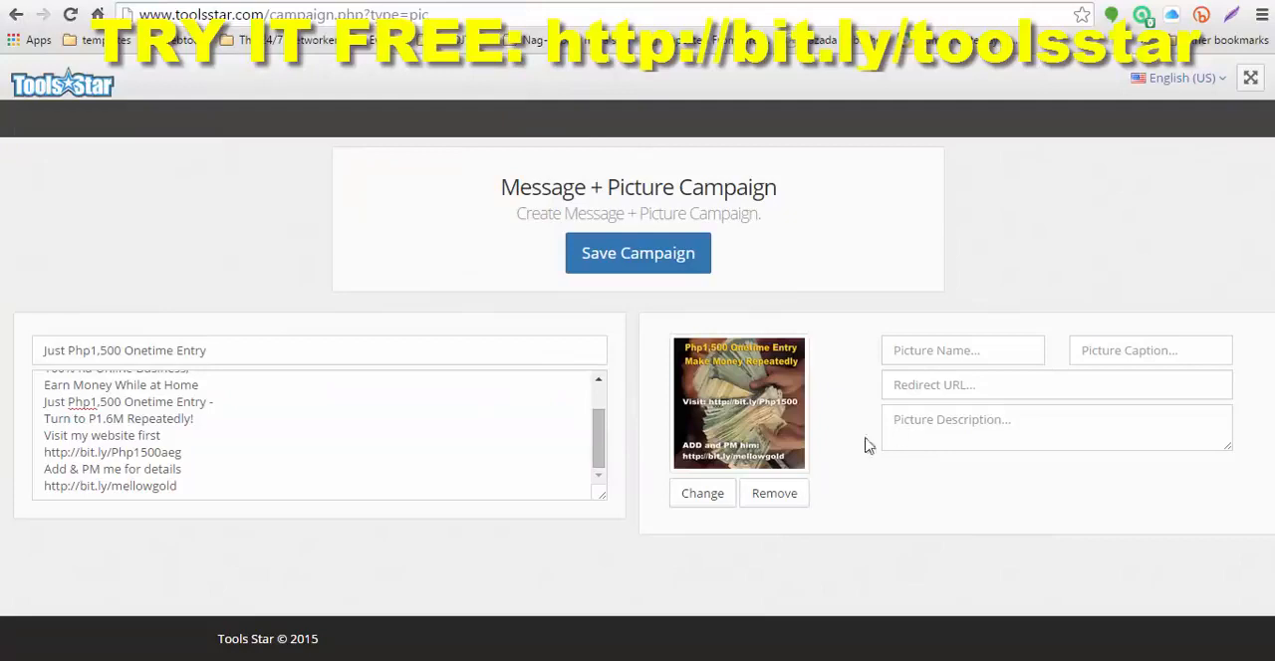
Step: Set the picture name to "Just Php1,500 Onetime Entry" followed by "Turn to P1.6M Repeatedly!" from the campaign text
click(914, 350)
right_click(909, 349)
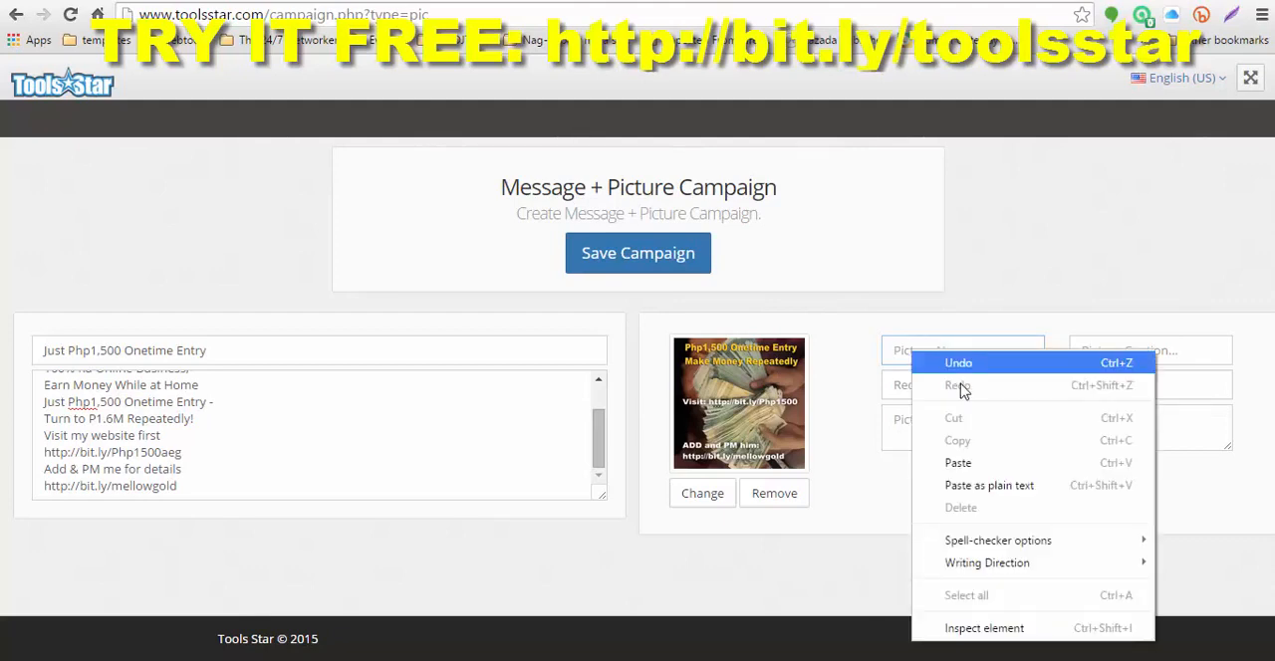
click(956, 462)
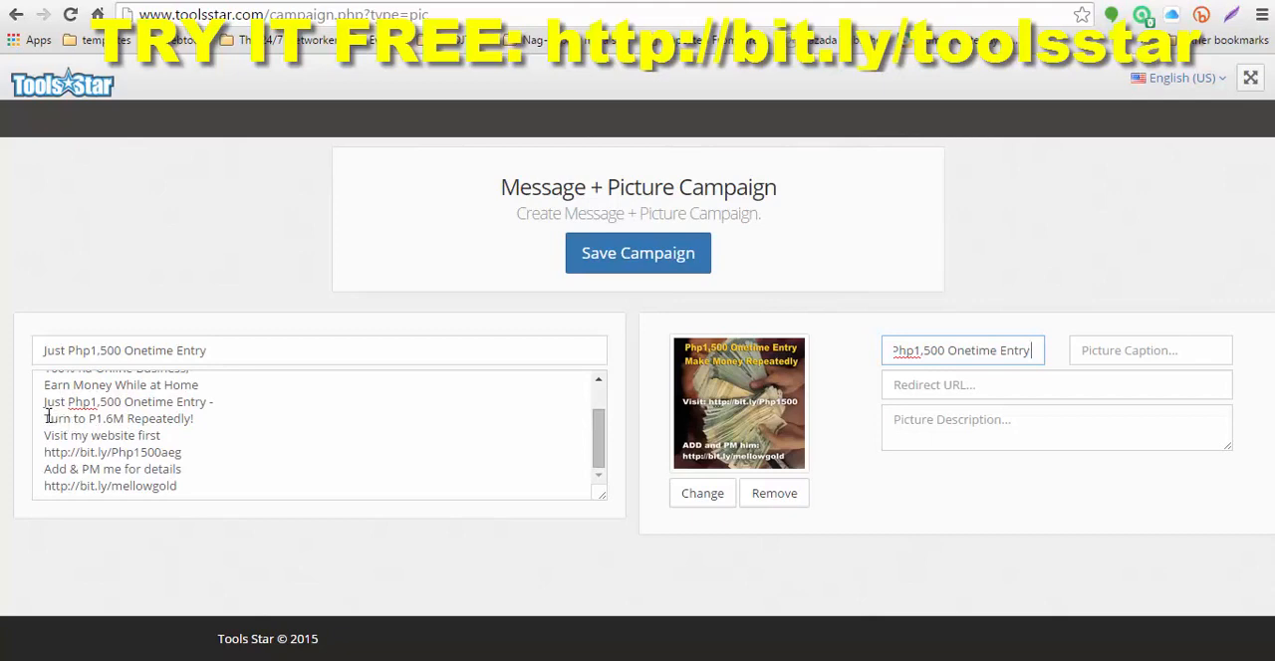
drag(46, 419, 205, 425)
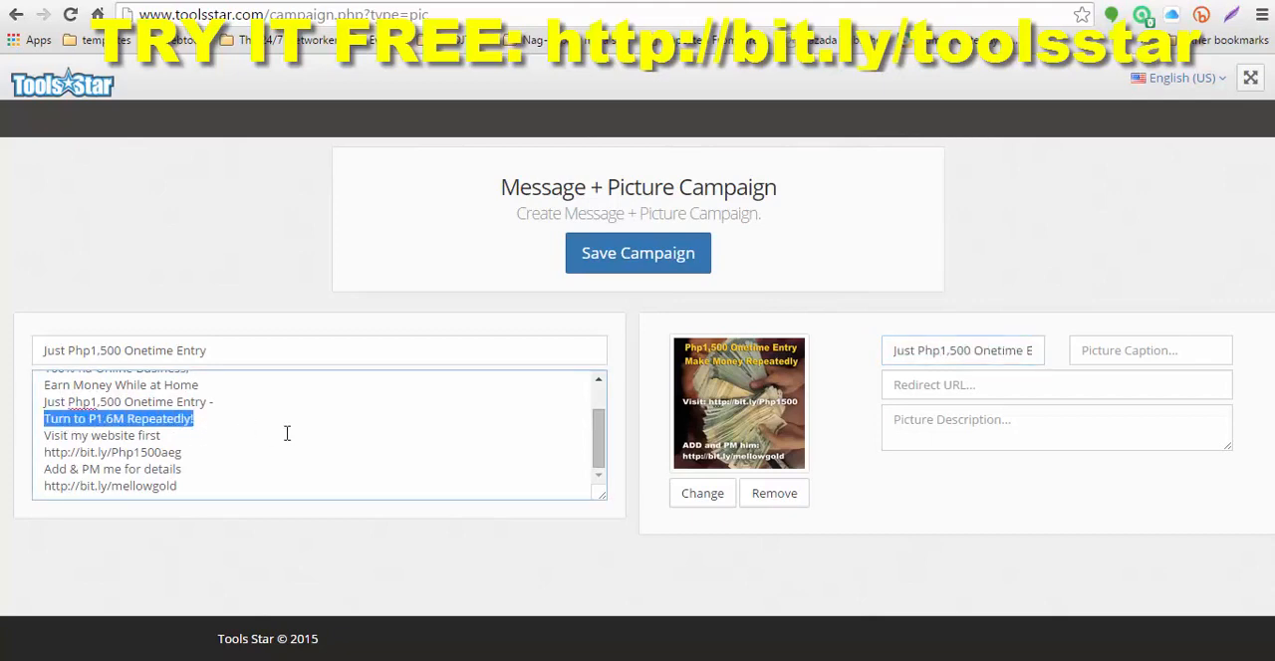
click(996, 354)
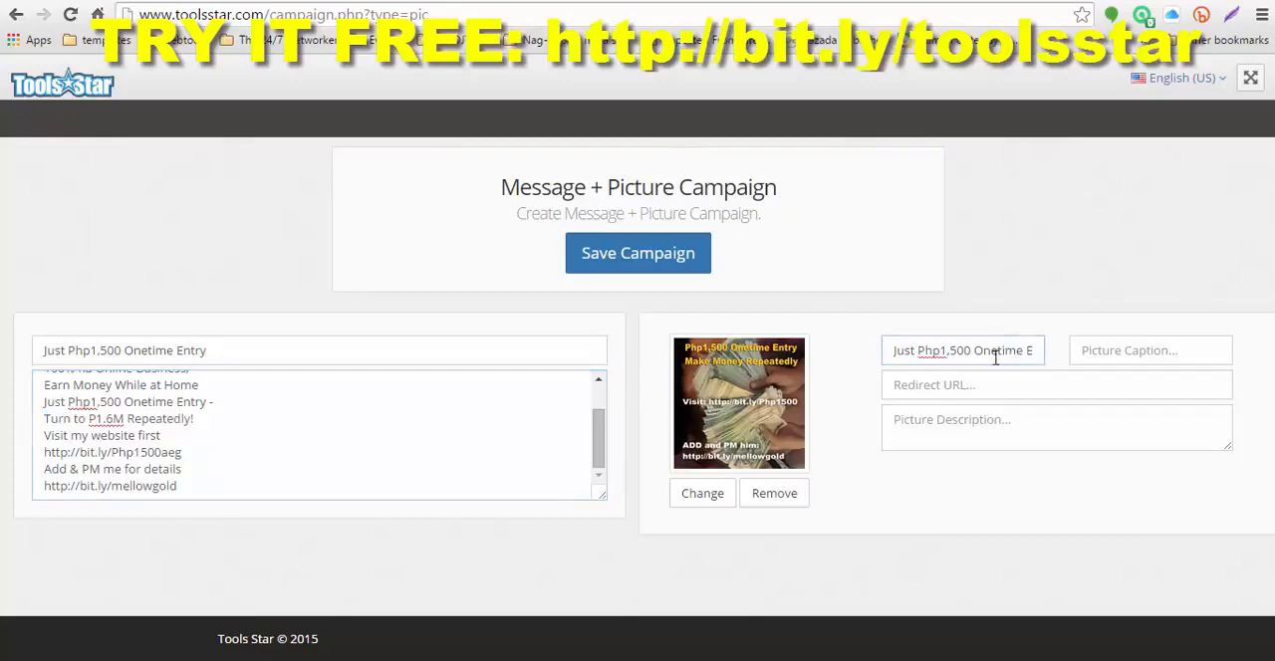
key(End)
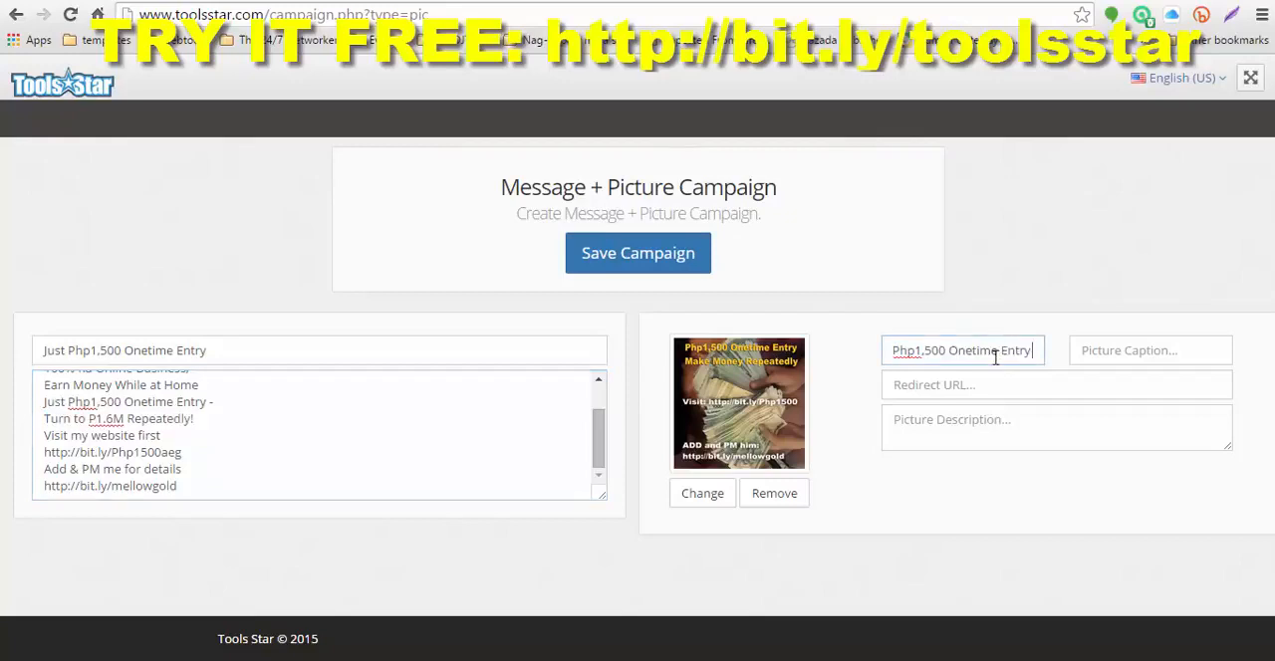
key(ctrl+v)
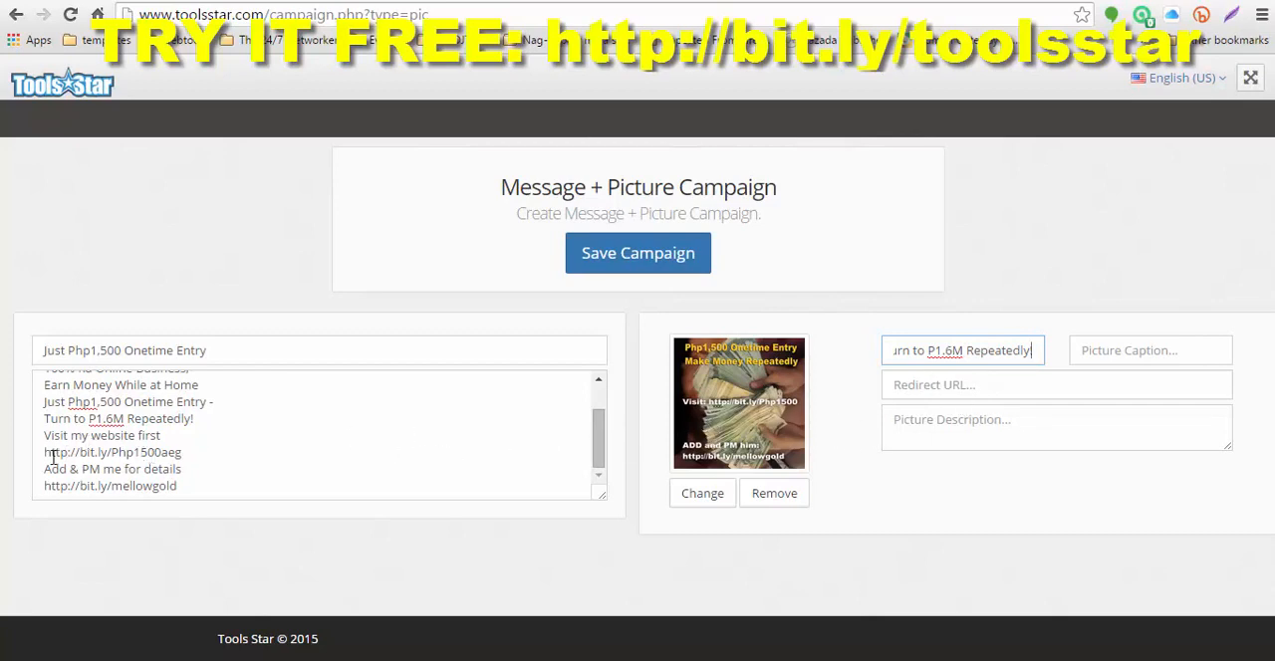
click(134, 456)
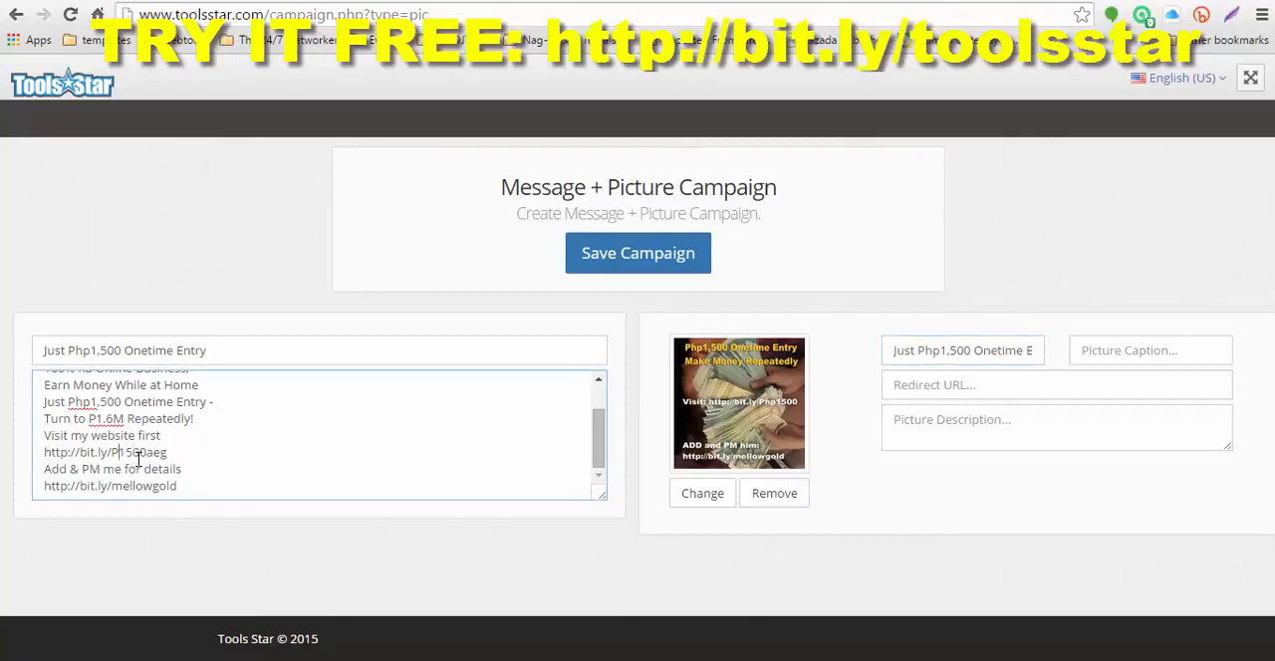
key(BackSpace)
key(BackSpace)
drag(42, 453, 200, 451)
key(ctrl+c)
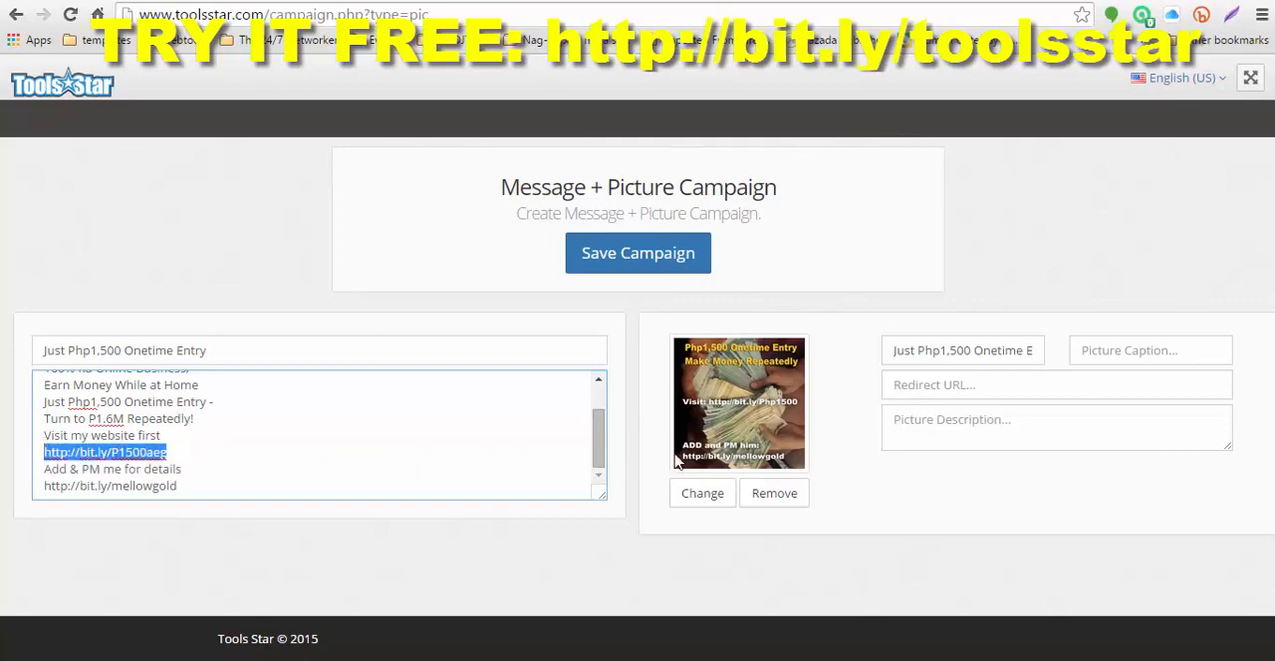
click(941, 385)
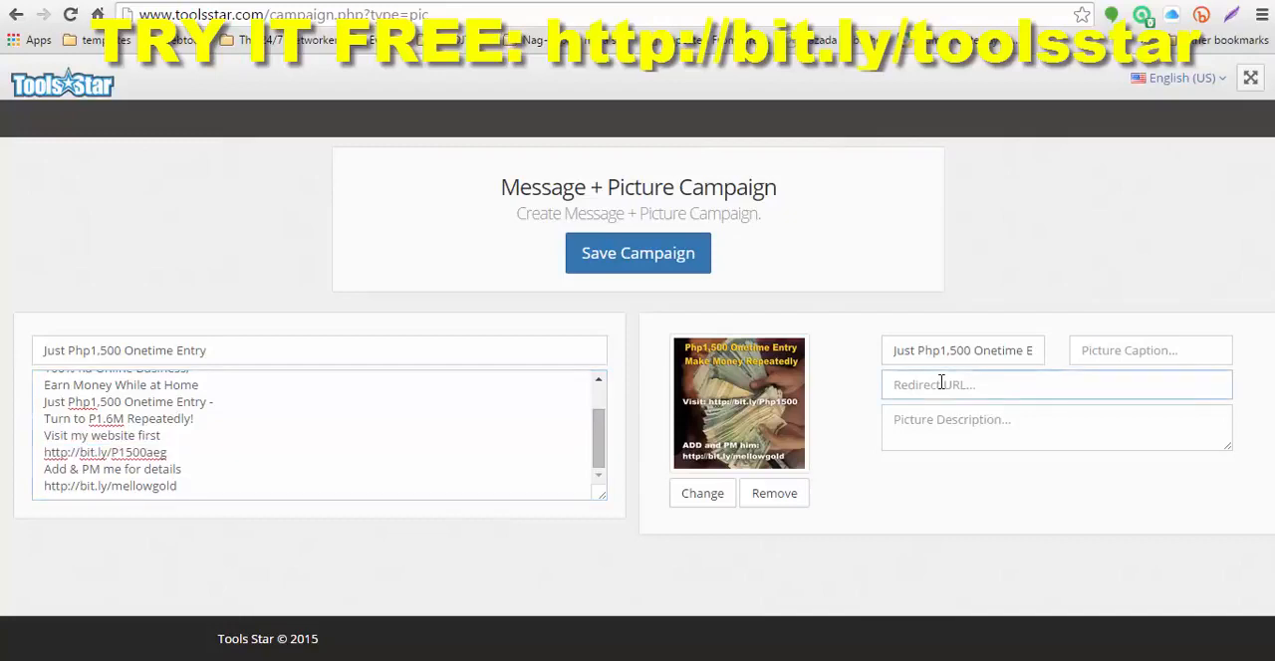
key(ctrl+v)
click(956, 426)
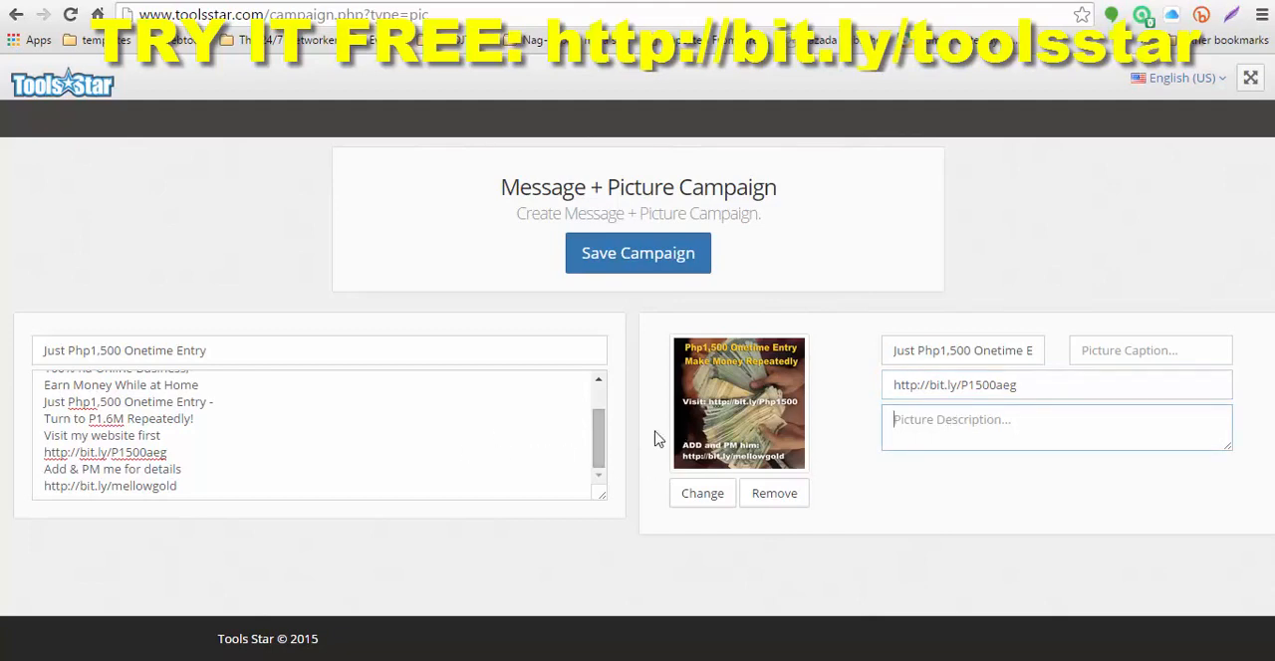
scroll(369, 425, up, 2)
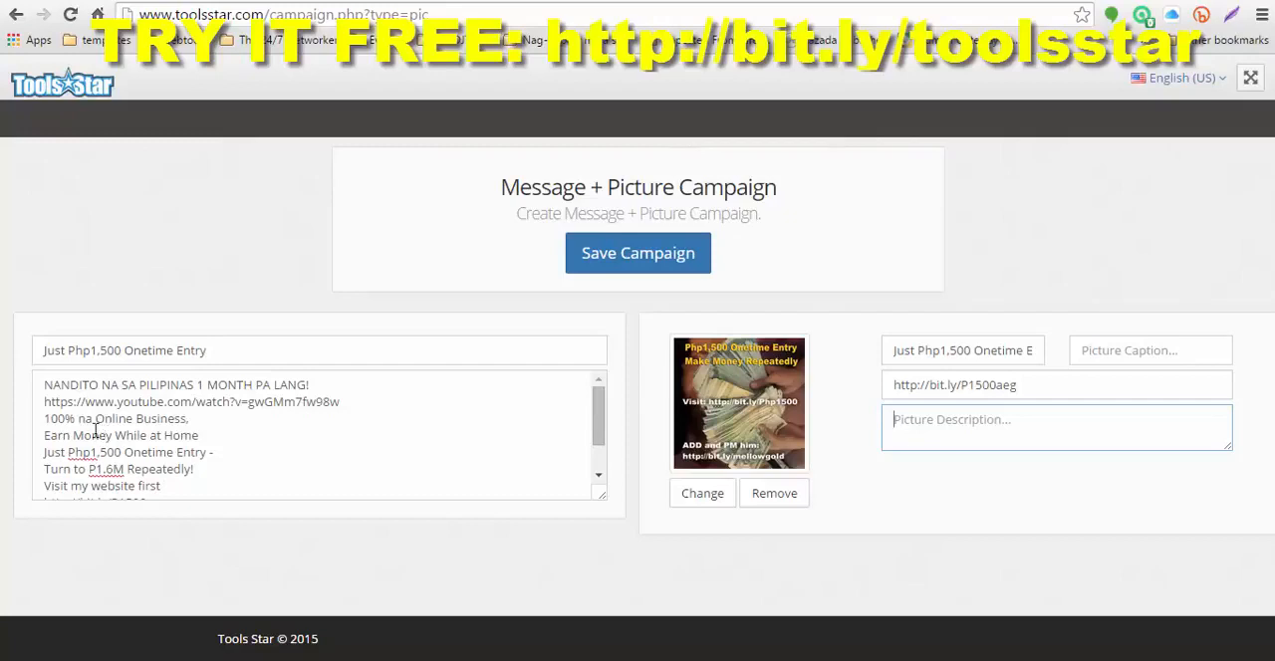
drag(44, 417, 231, 466)
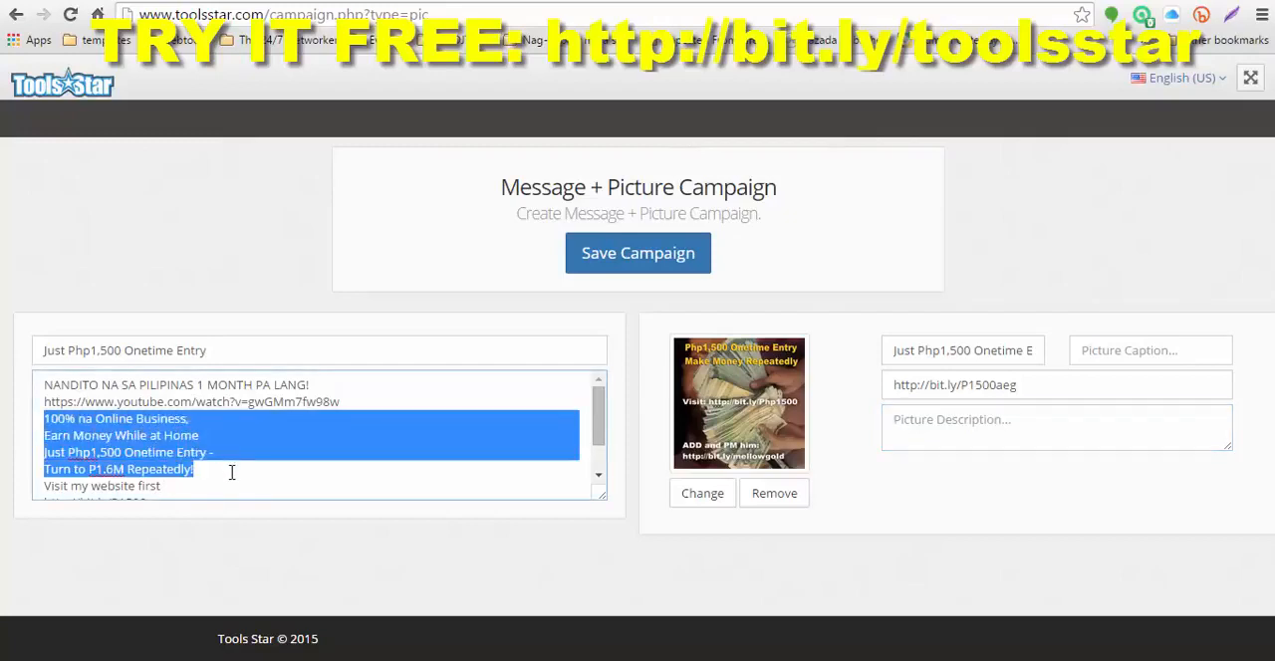
drag(231, 472, 232, 482)
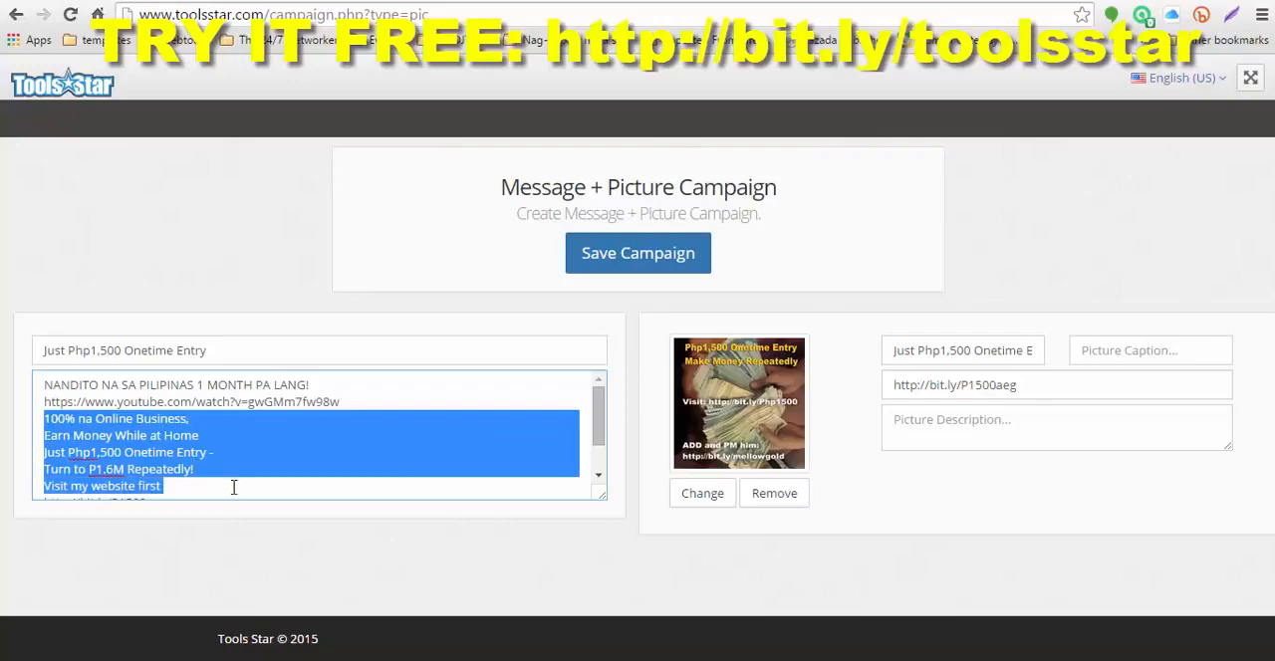
scroll(237, 484, down, 1)
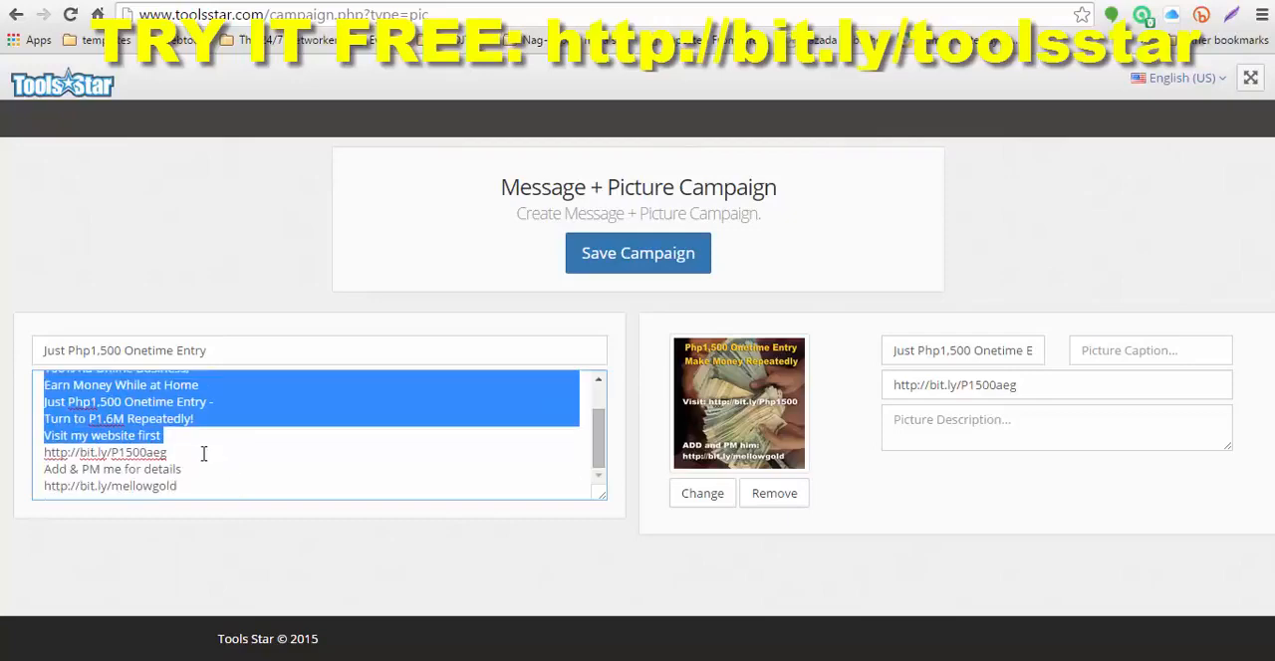
drag(203, 454, 274, 458)
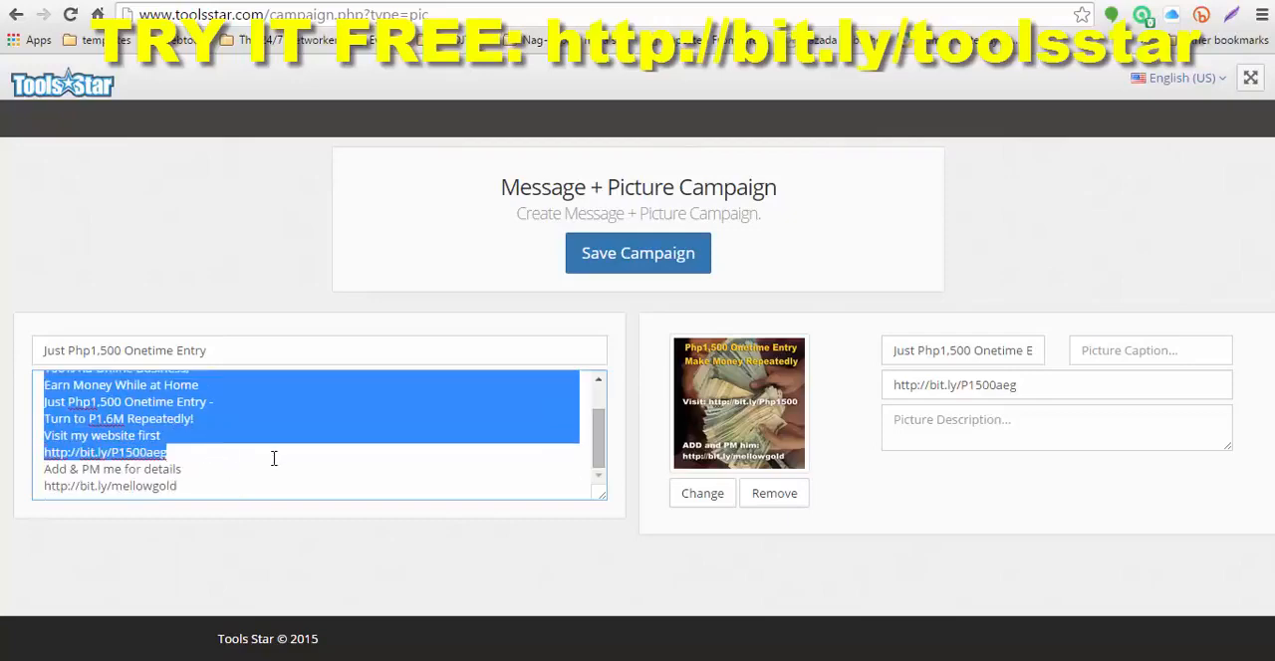
click(948, 429)
key(ctrl+v)
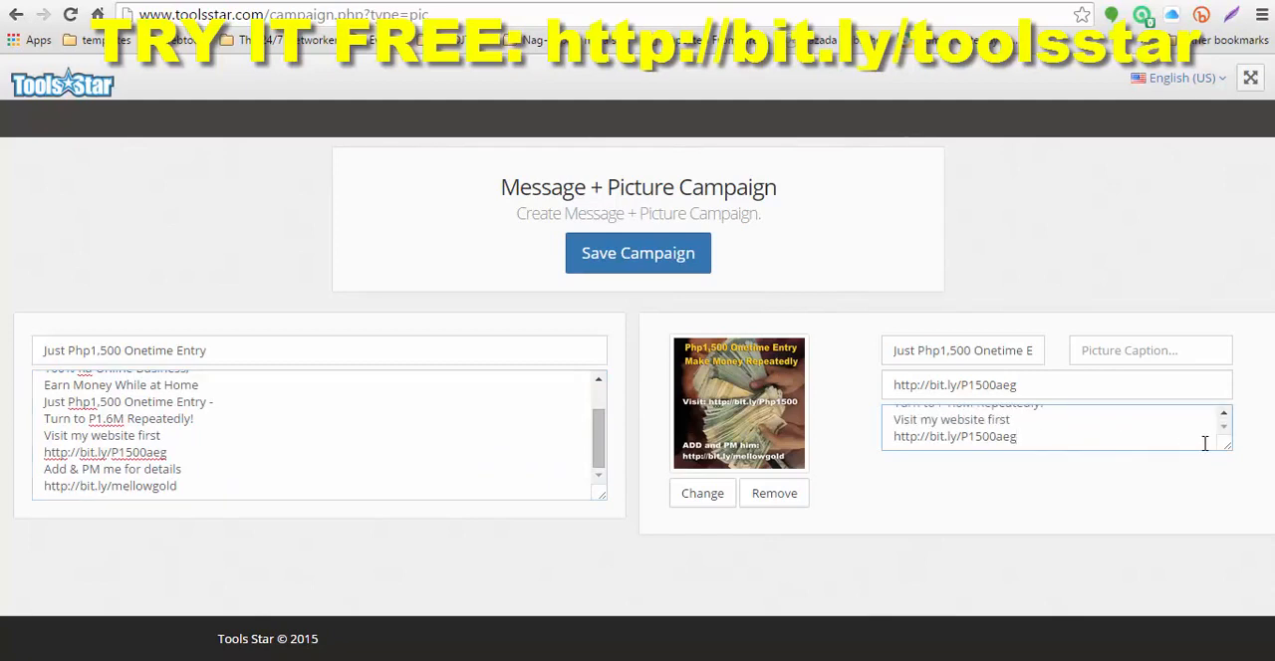
drag(1226, 450, 1225, 533)
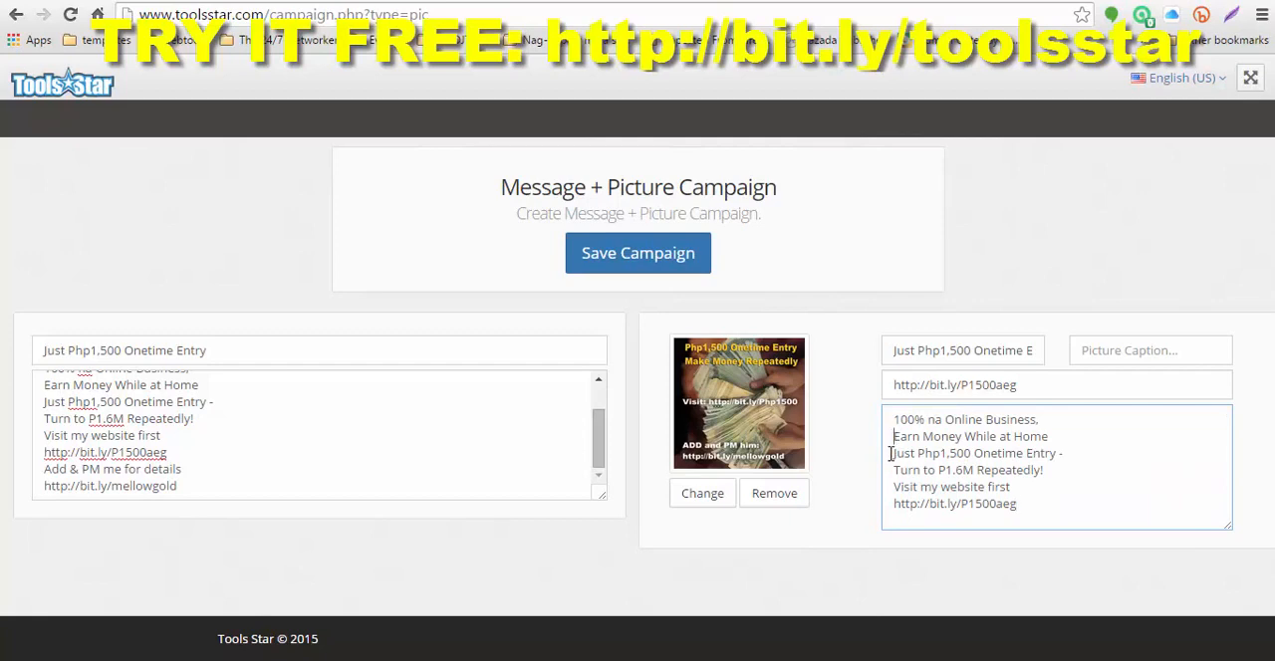
key(BackSpace)
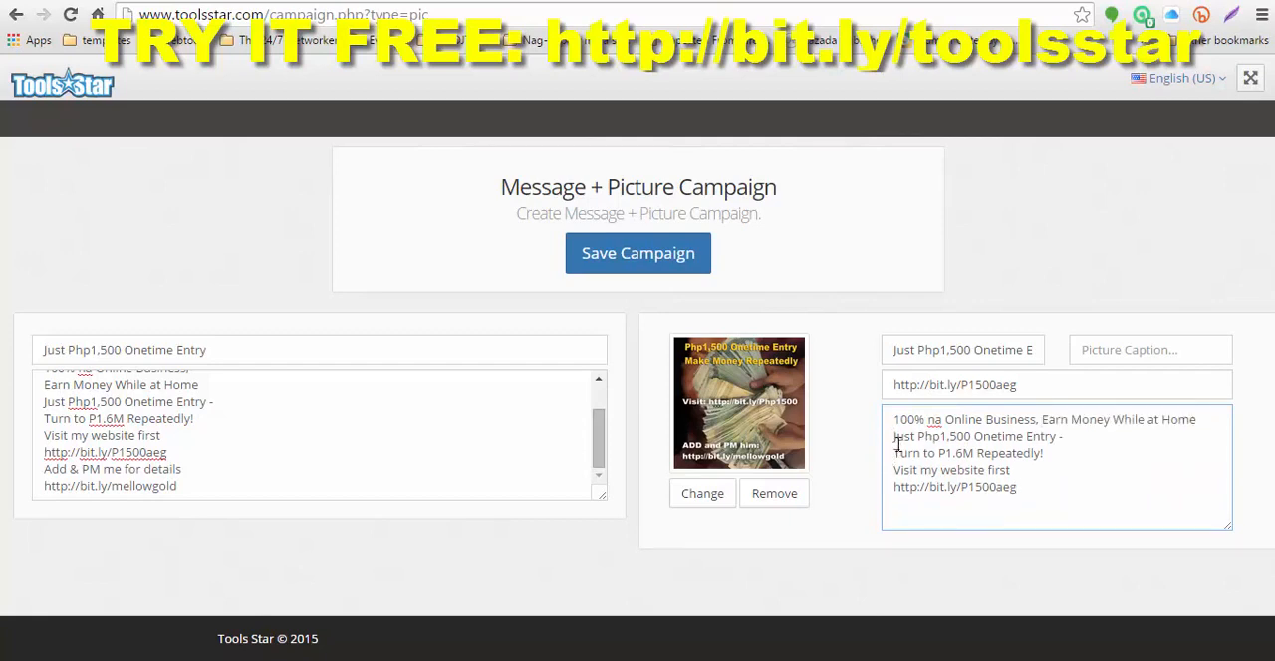
click(894, 453)
key(BackSpace)
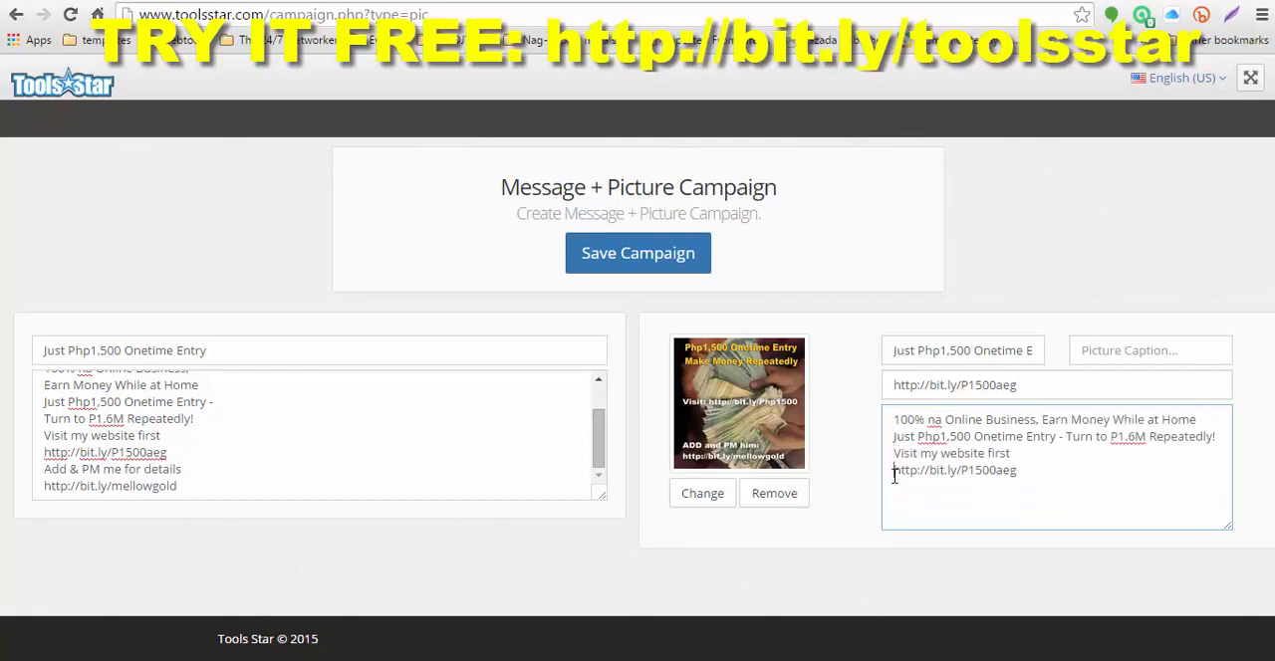
key(BackSpace)
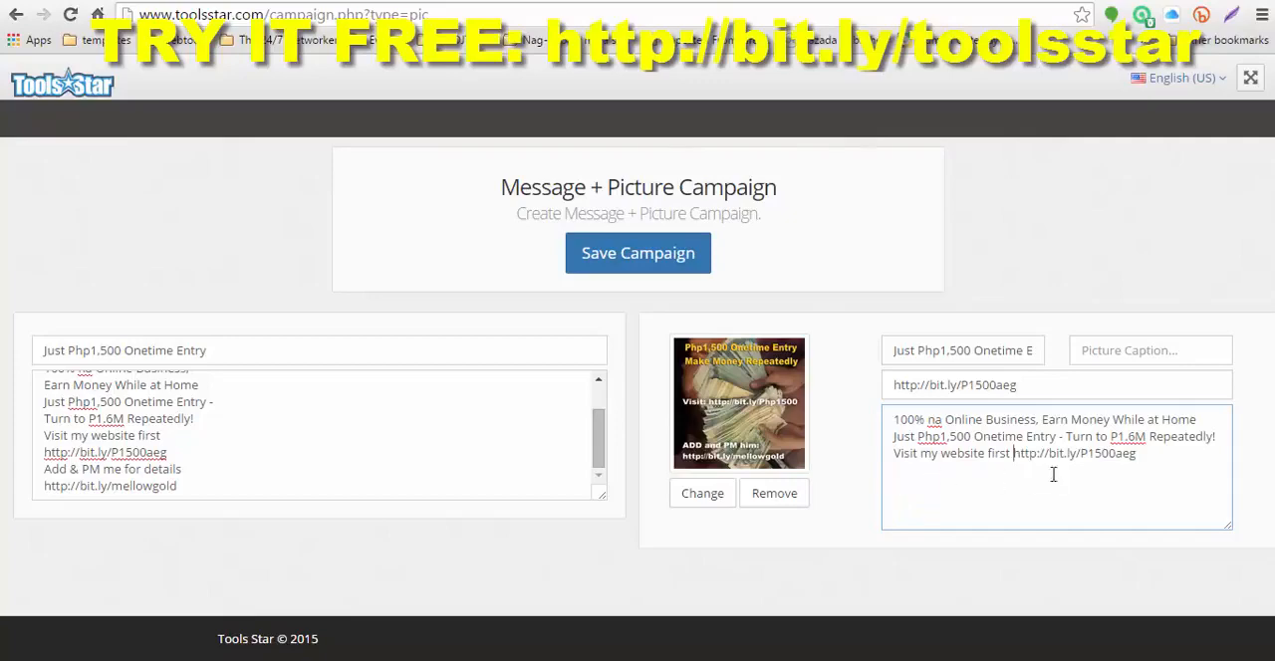
click(1096, 351)
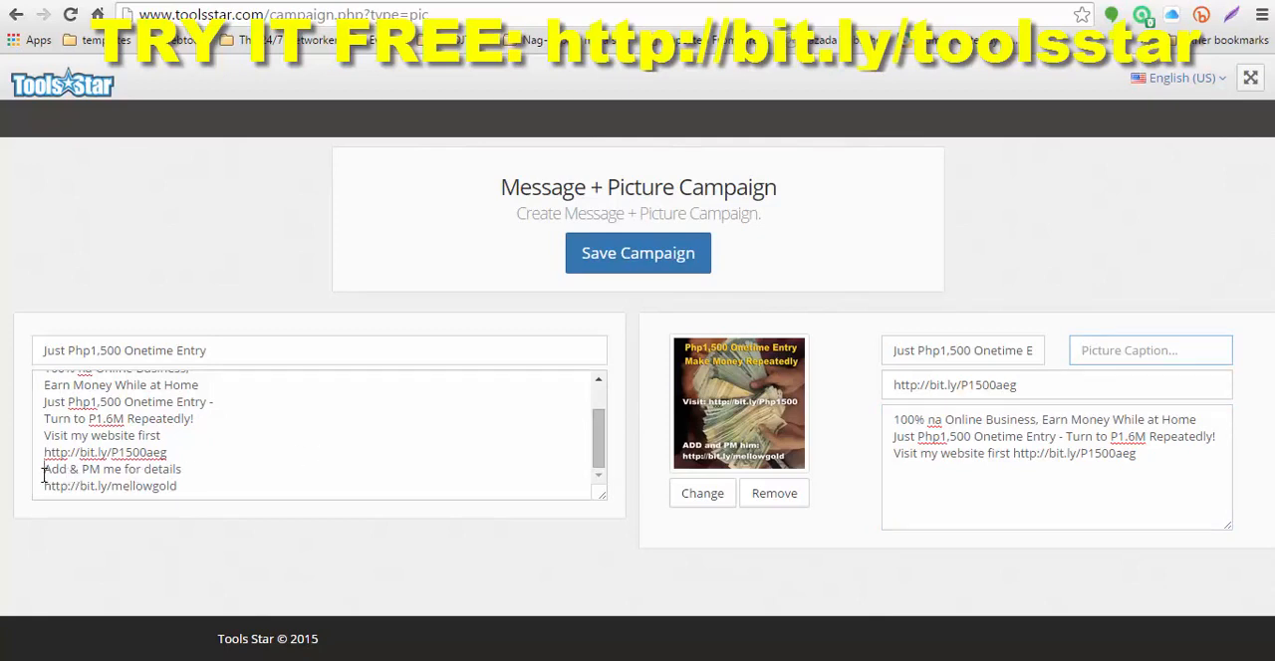
drag(44, 474, 201, 490)
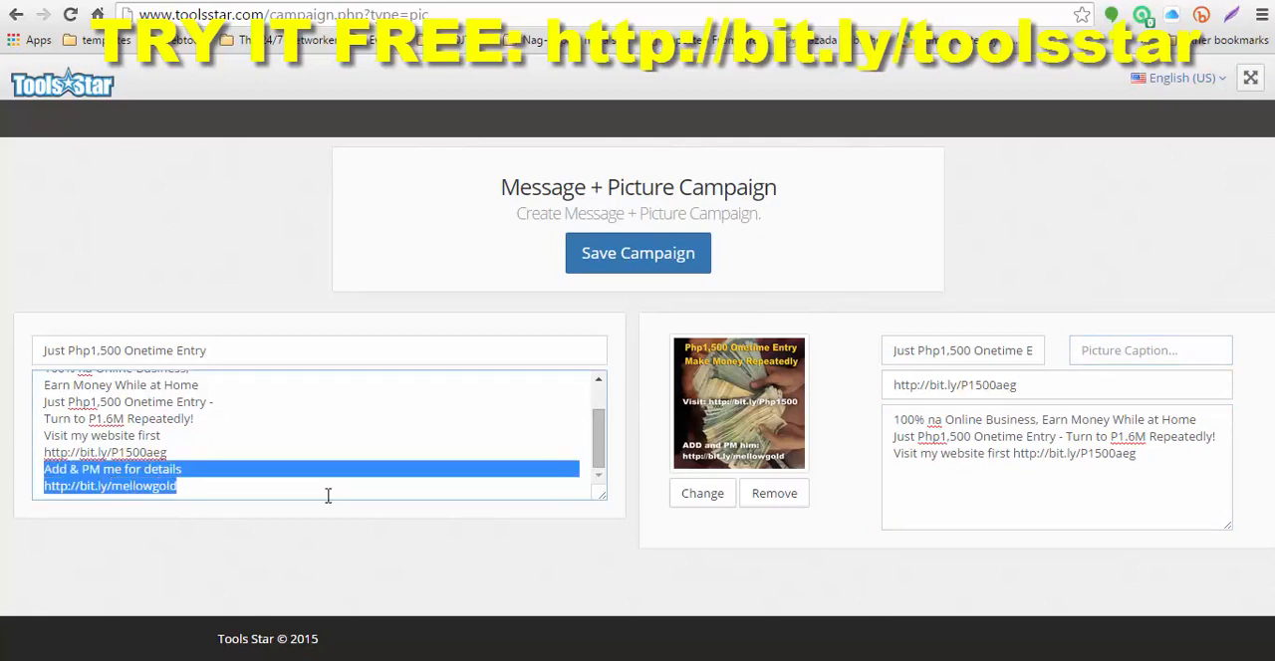
click(1109, 355)
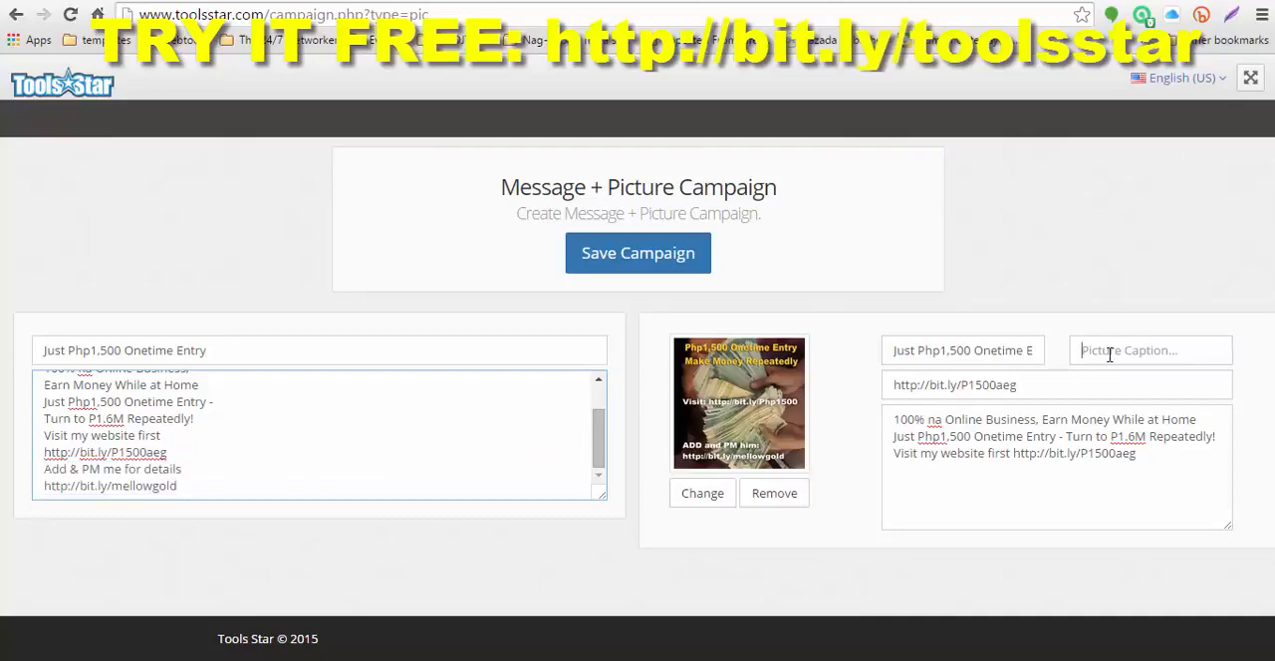
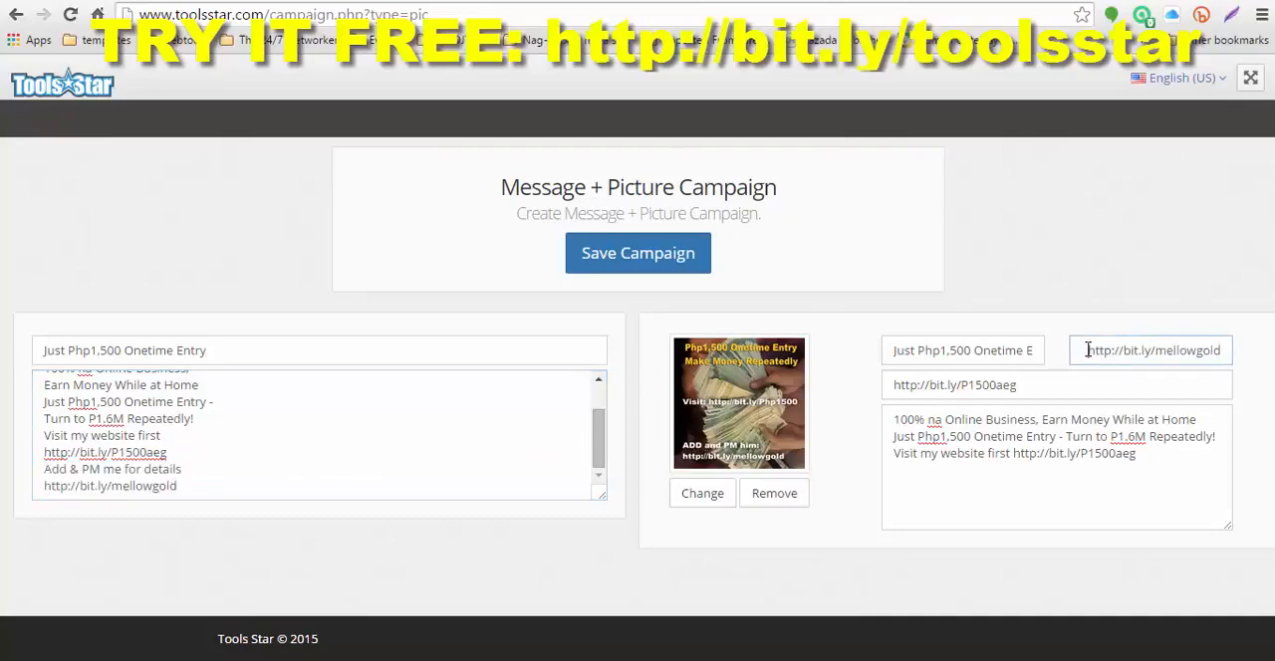
key(ctrl+z)
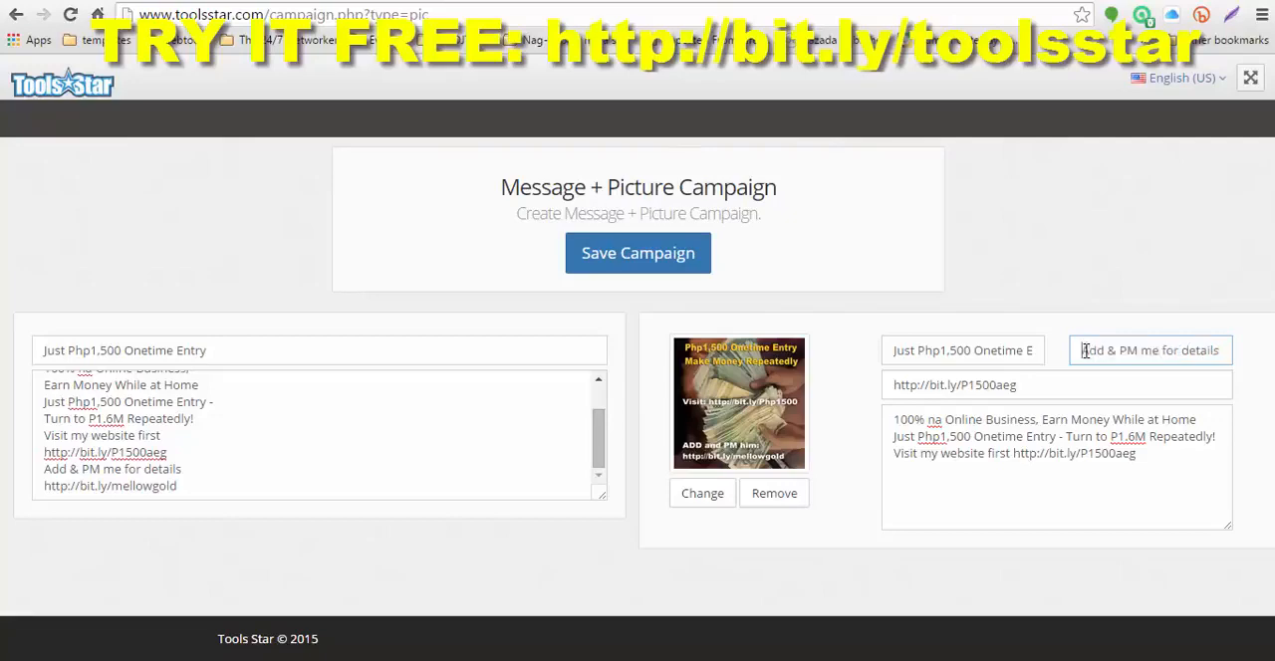
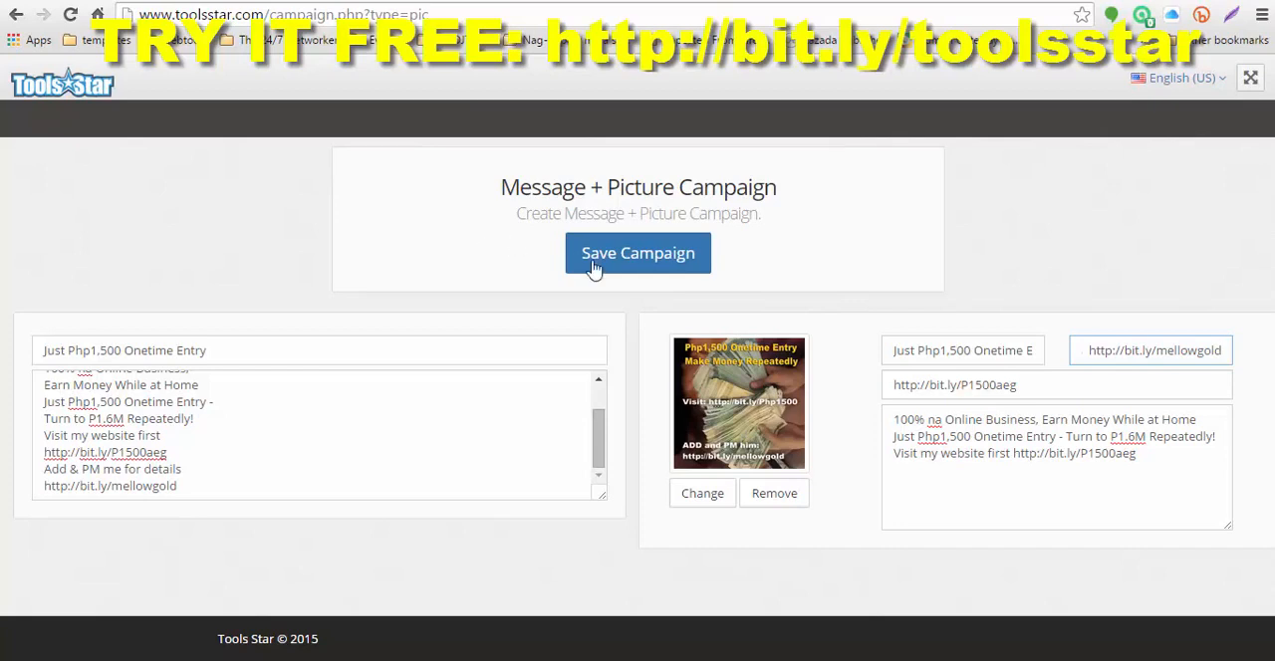
Step: Save the Message + Picture campaign and postpone the request to like the Facebook page
click(645, 262)
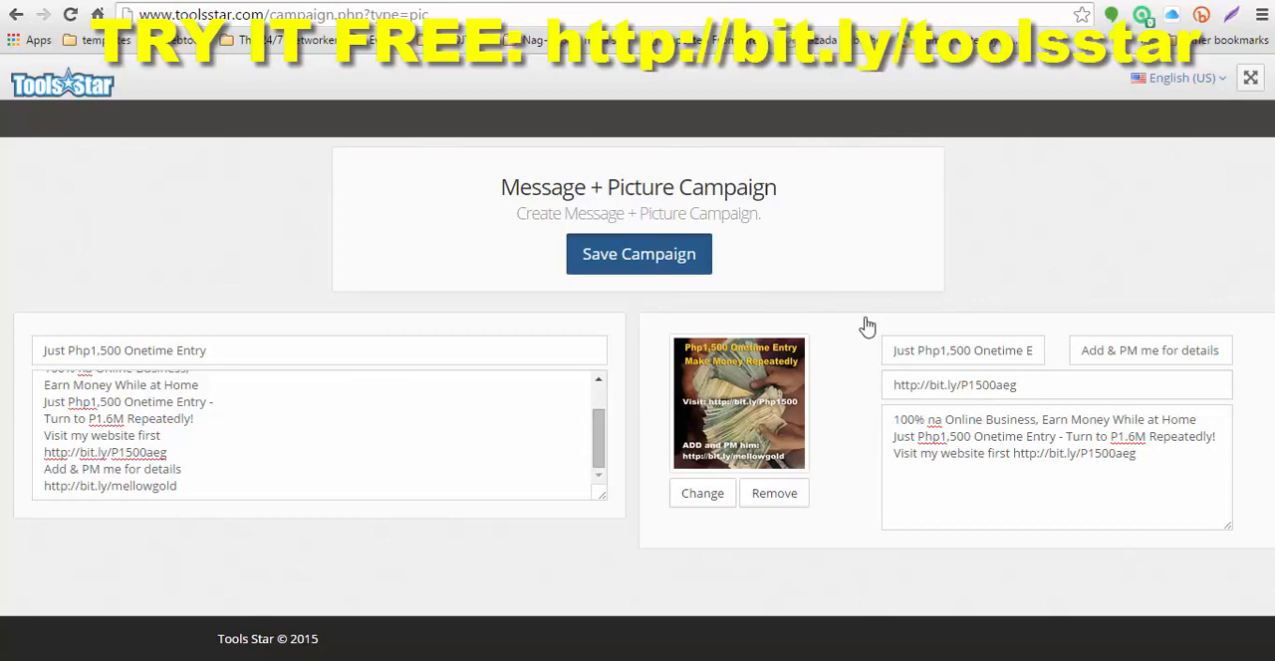
click(639, 254)
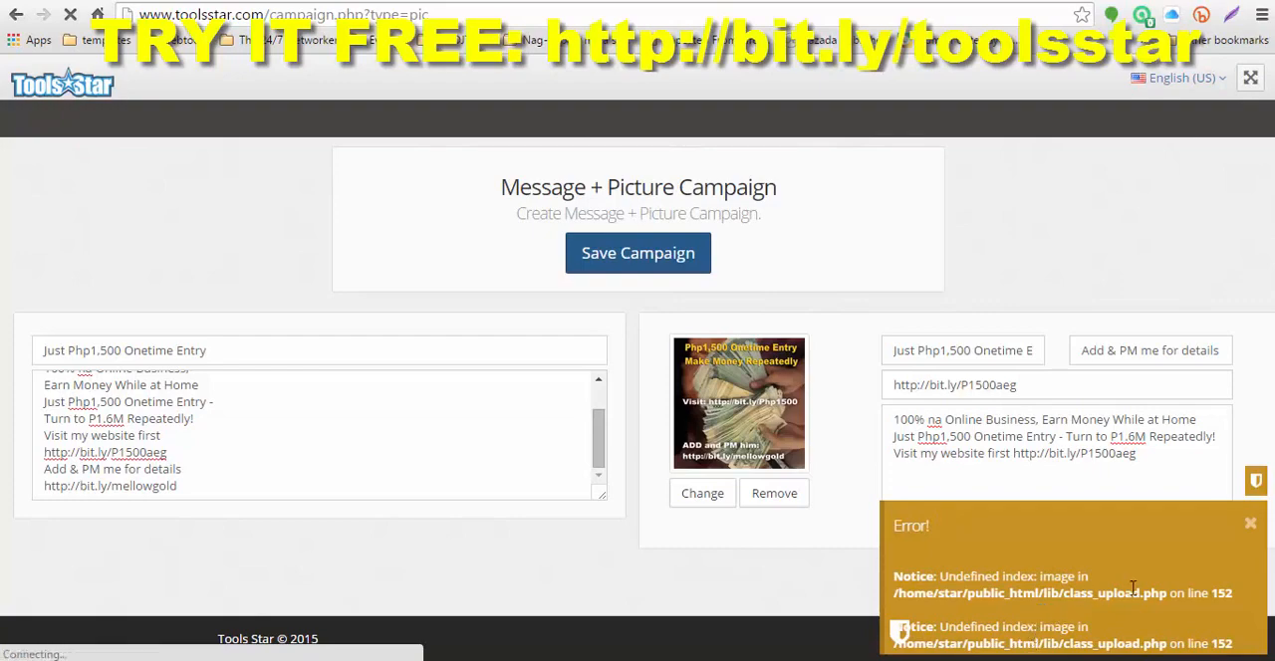
click(1192, 565)
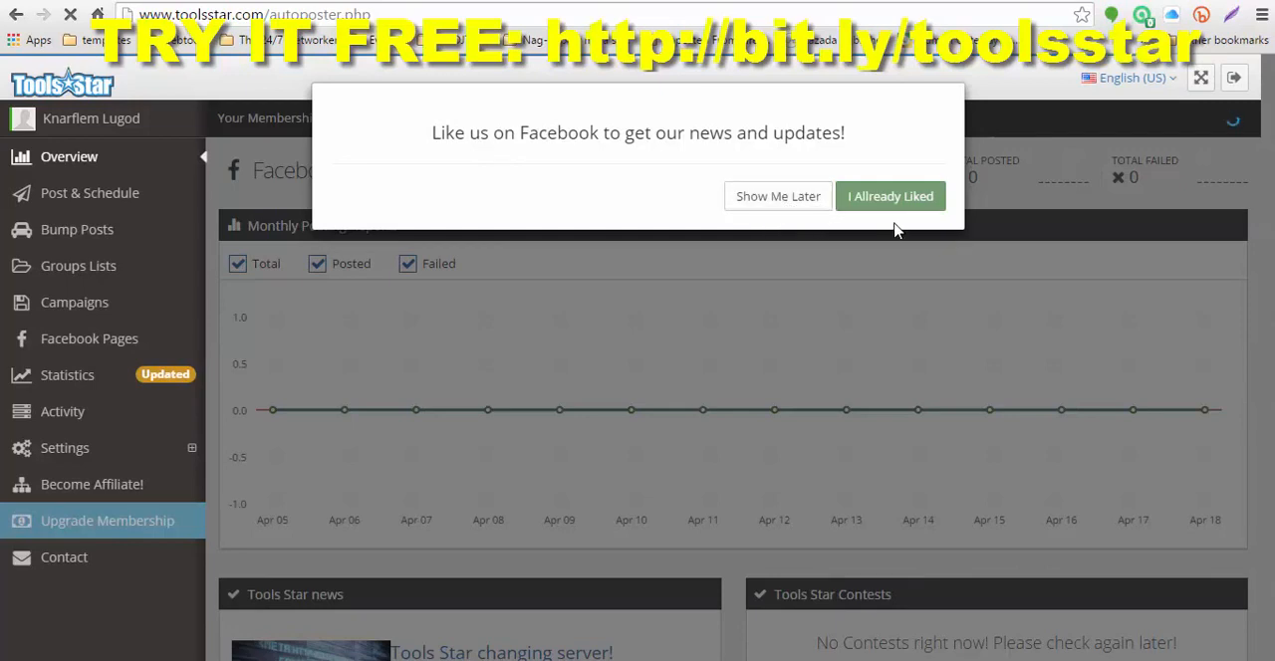
click(775, 200)
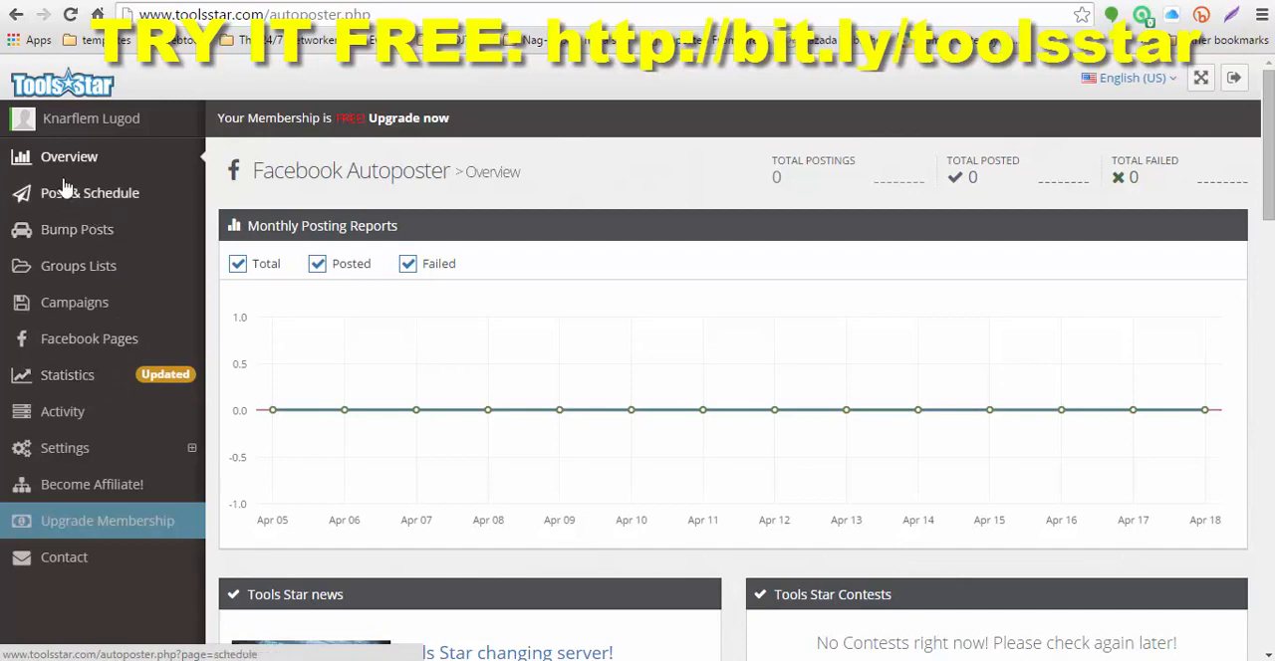
Step: Post the "Just Php1,500 Onetime Entry" campaign immediately to My Group List with a 5 Minute posting interval
click(78, 199)
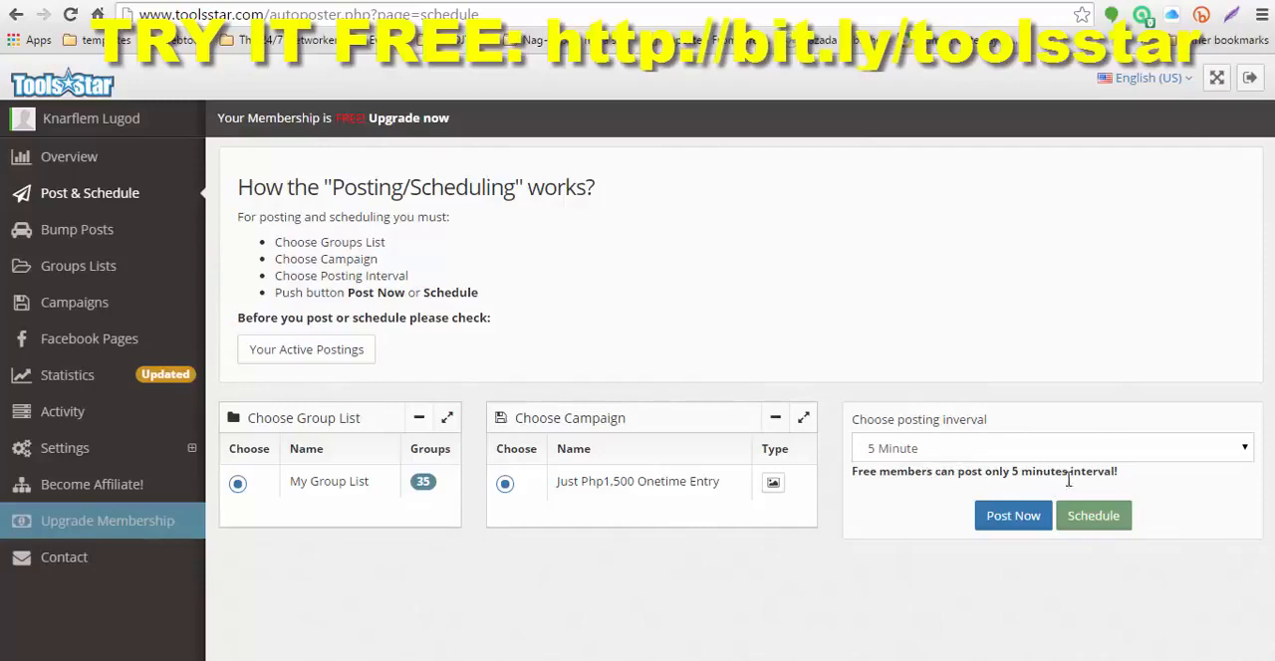
click(1243, 448)
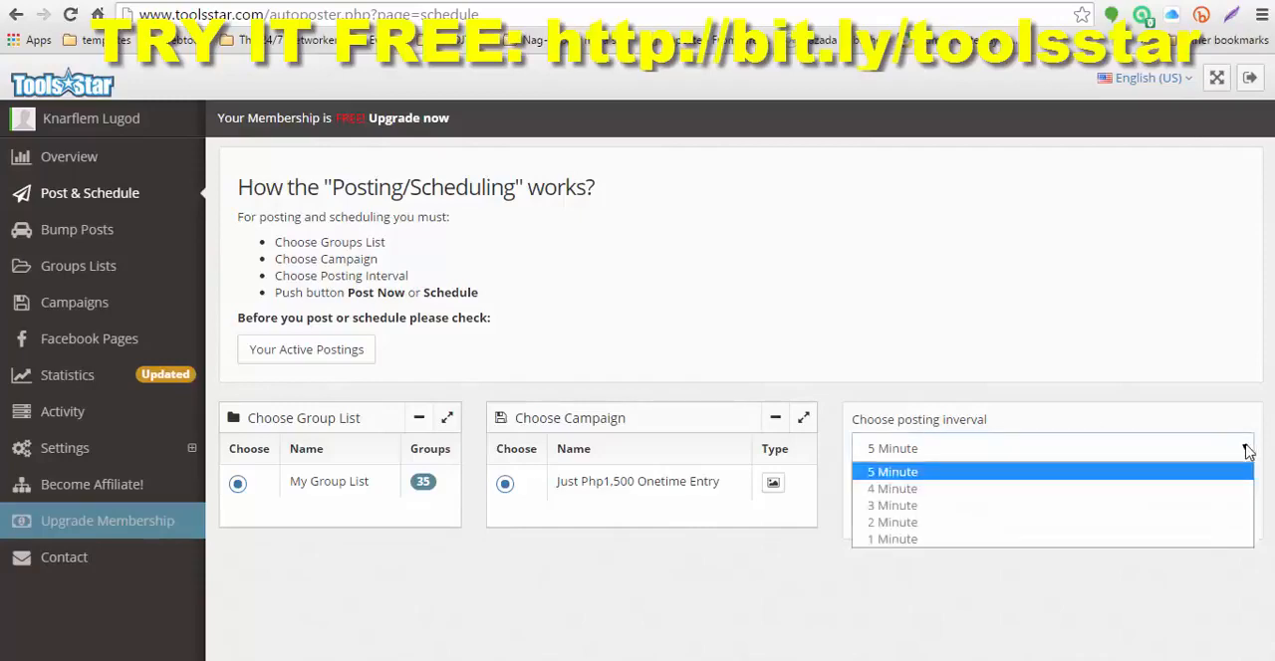
click(916, 476)
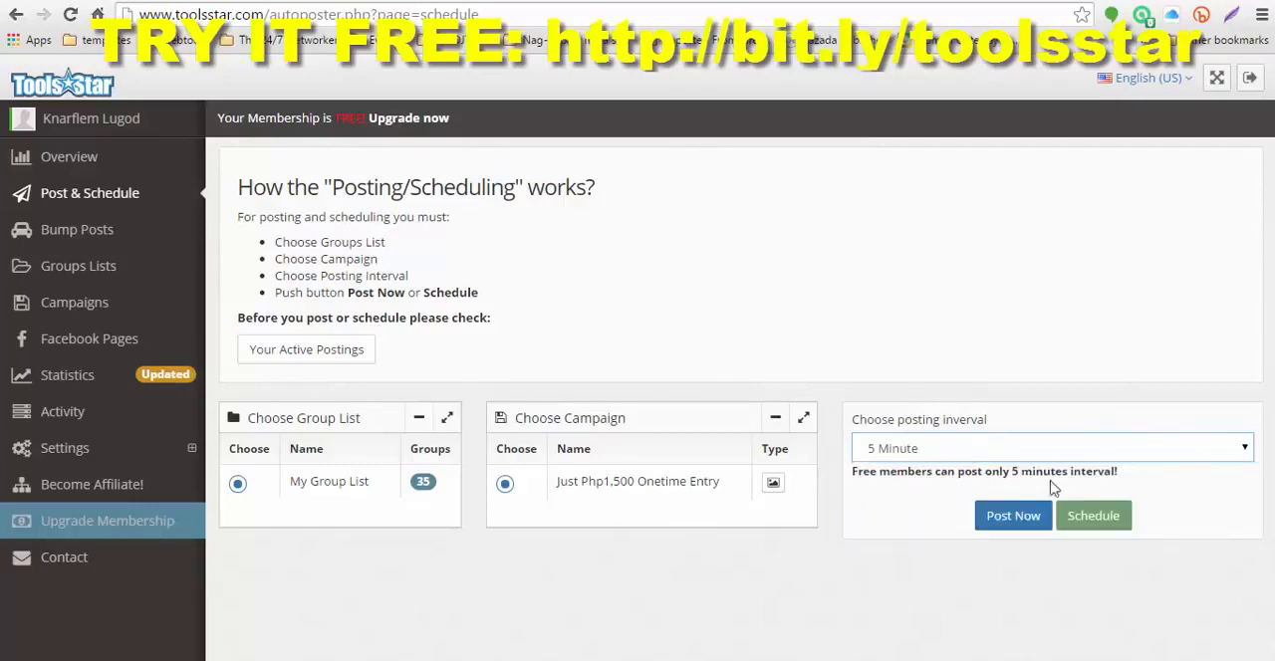
click(1246, 450)
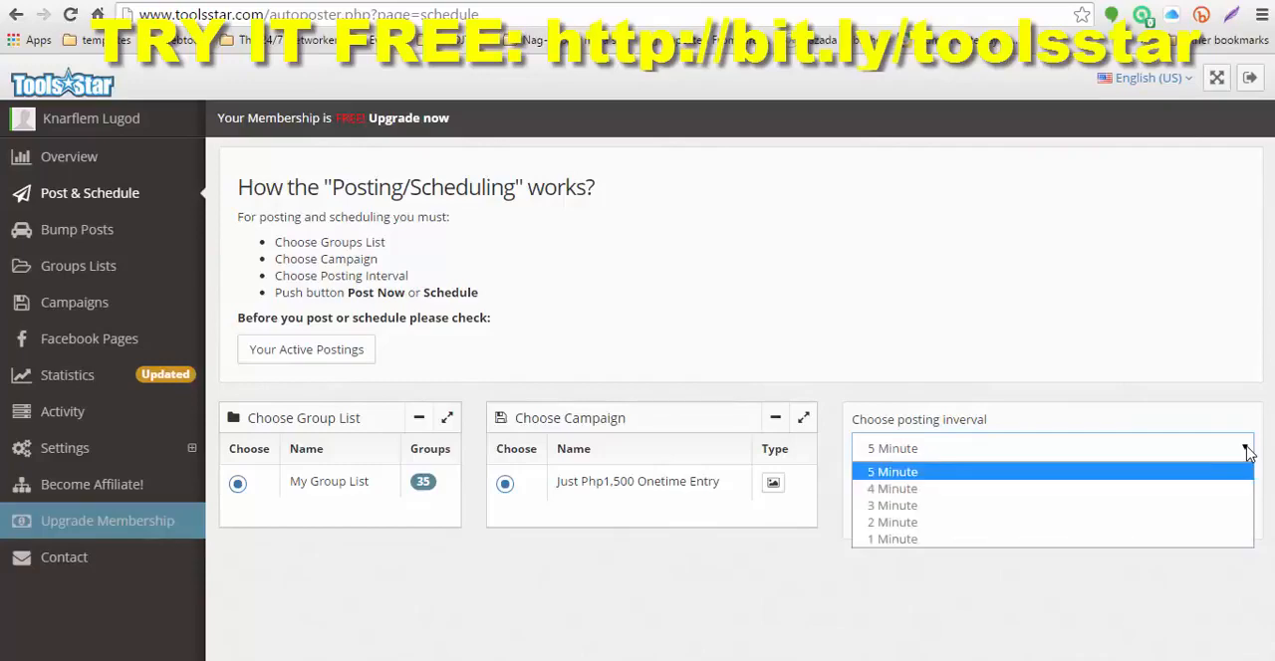
click(1248, 451)
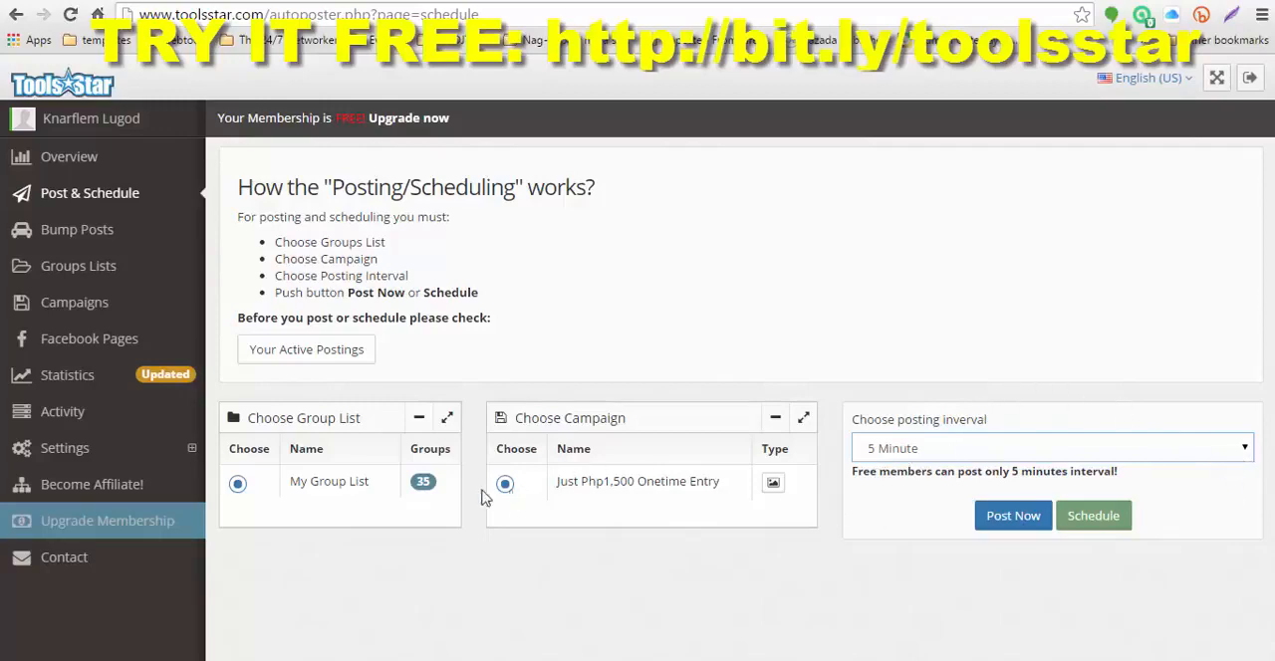
click(1012, 515)
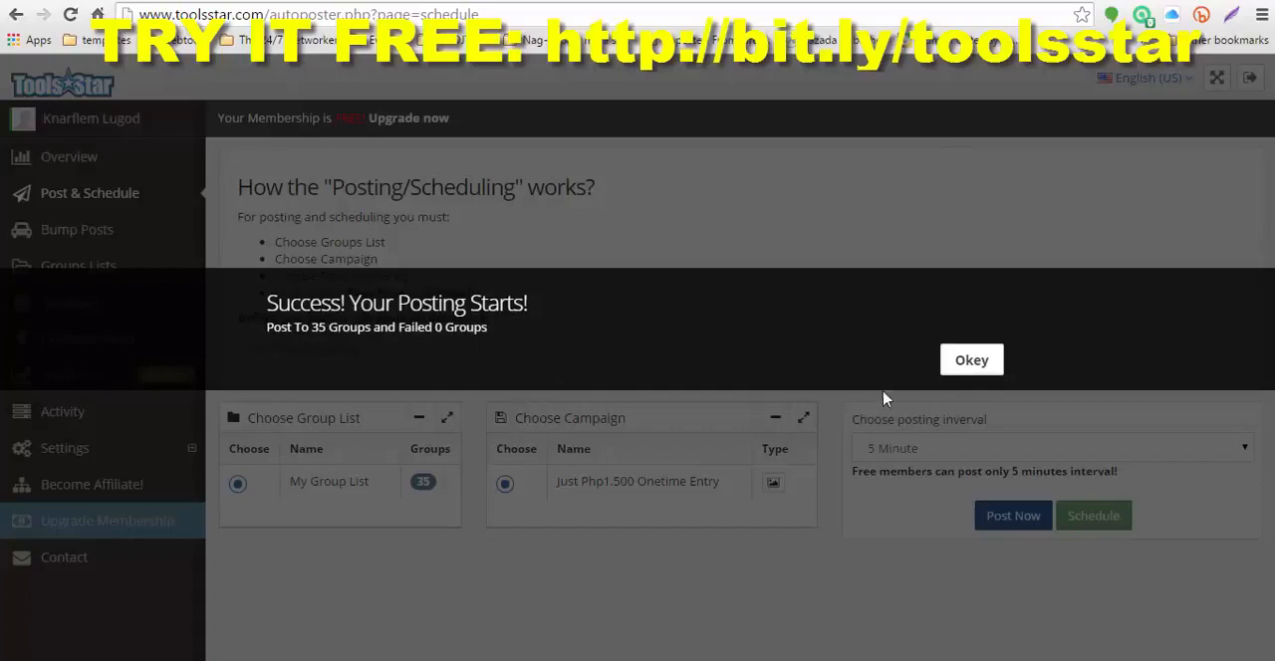
click(972, 362)
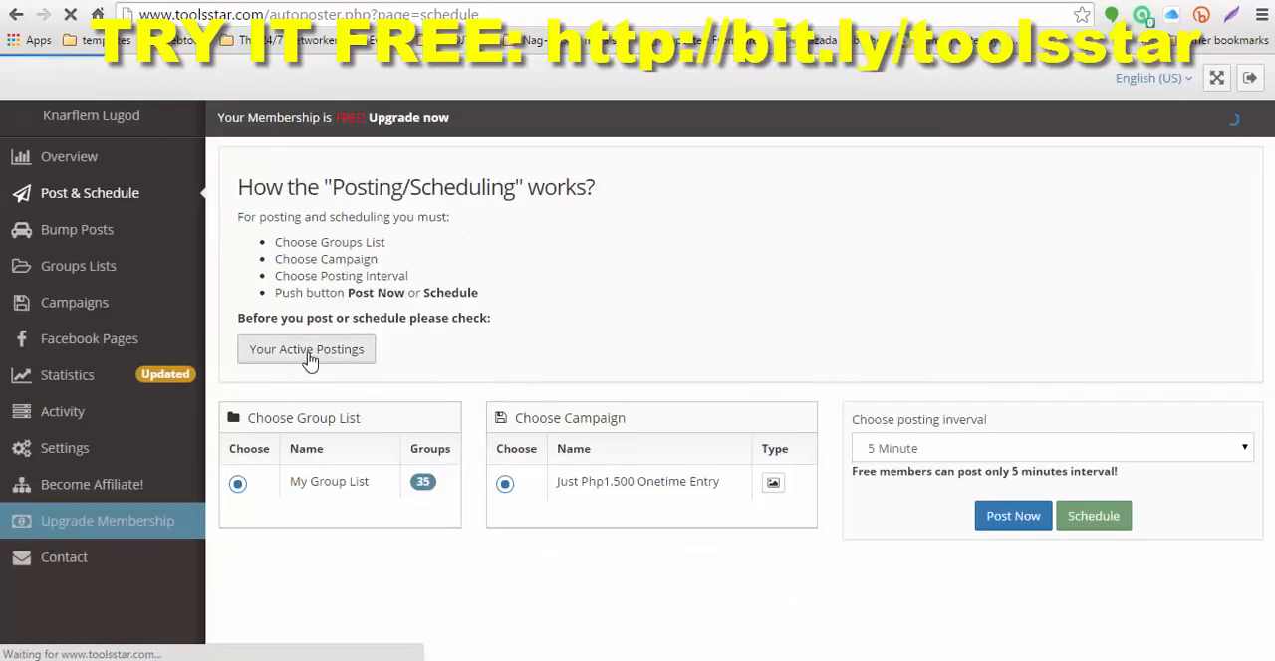
Step: Check the start and end times of the active postings, and try to schedule the campaign
click(325, 354)
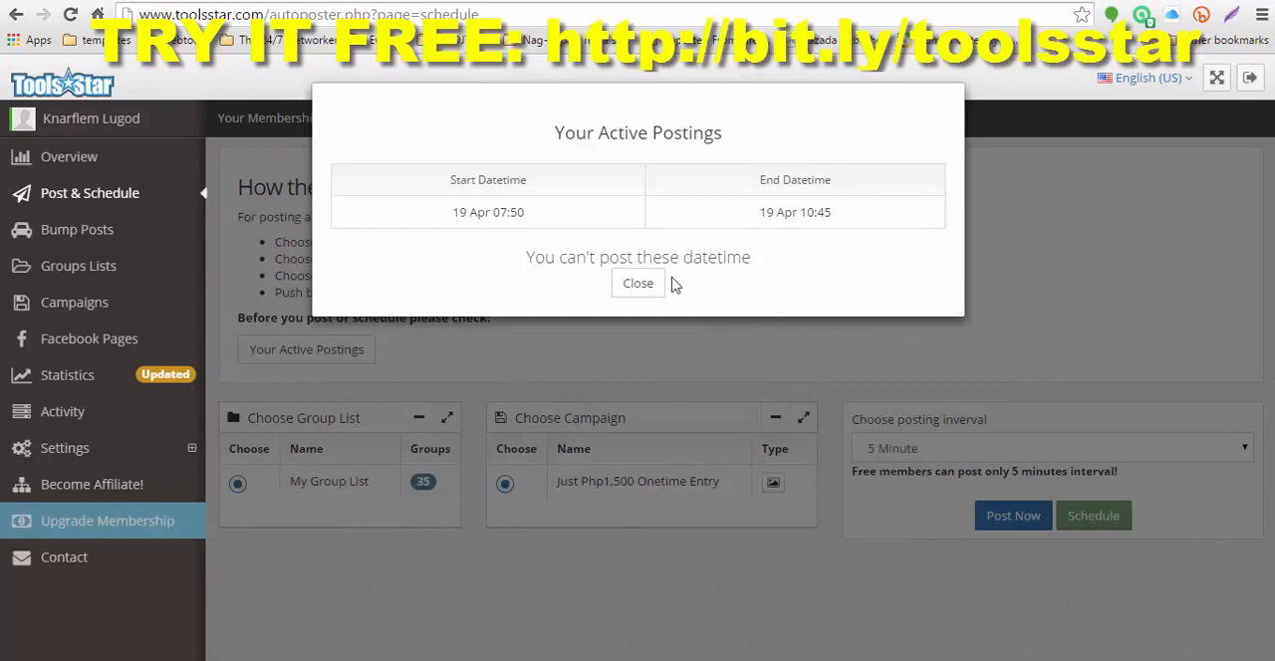
click(639, 285)
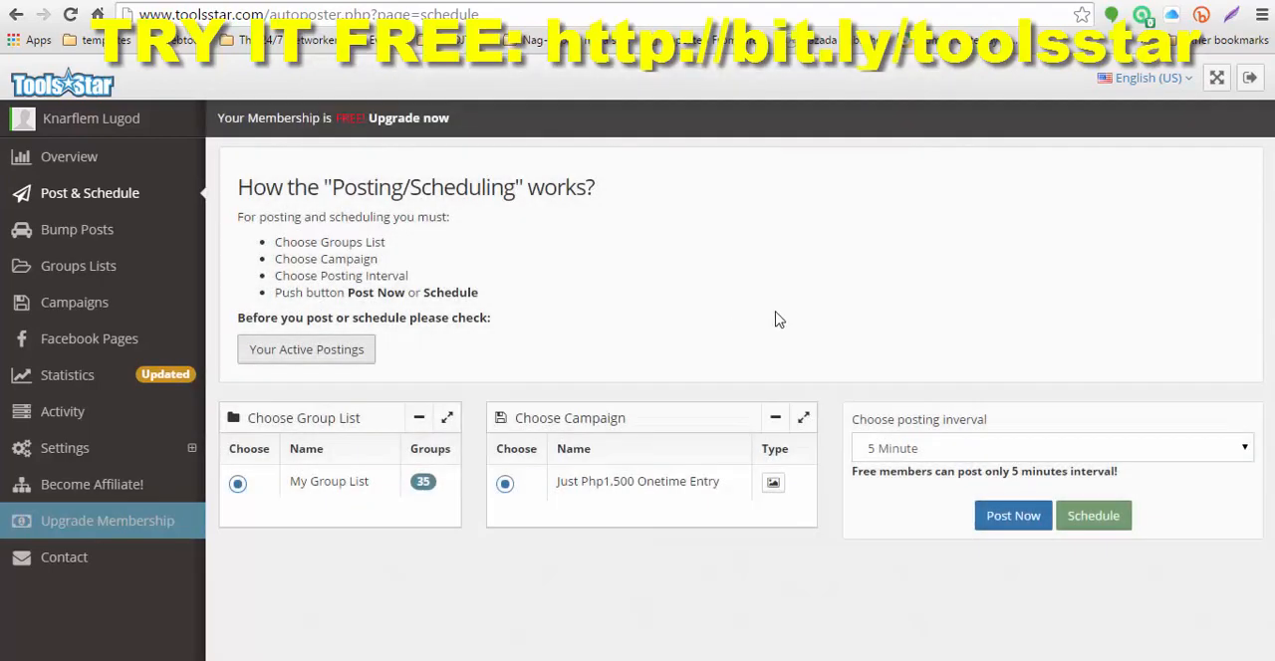
click(1092, 525)
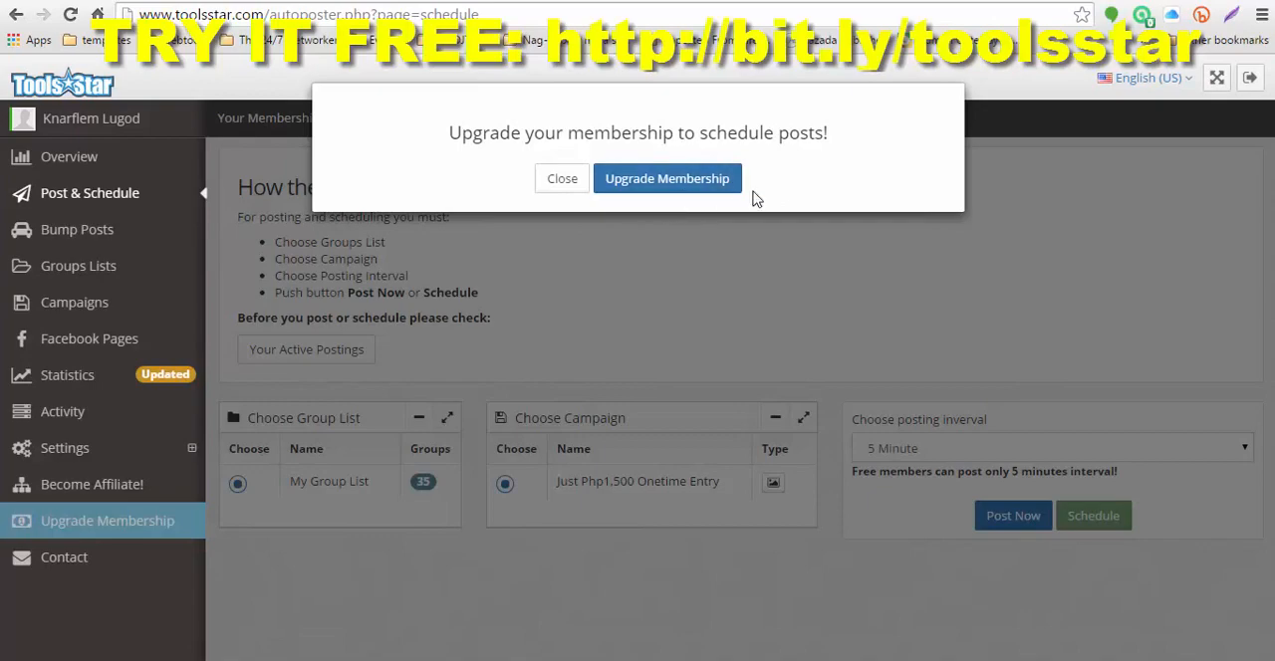
click(554, 185)
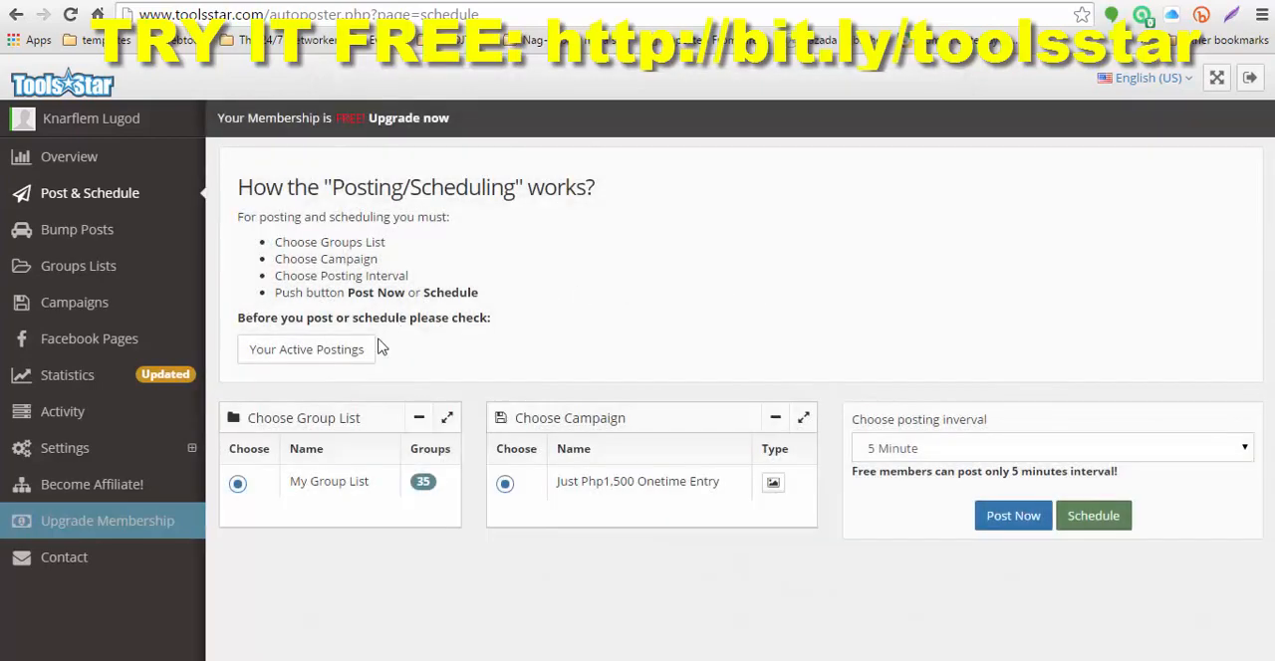
Step: Review the active postings' time range once more and try to post the campaign to My Group List again
click(352, 357)
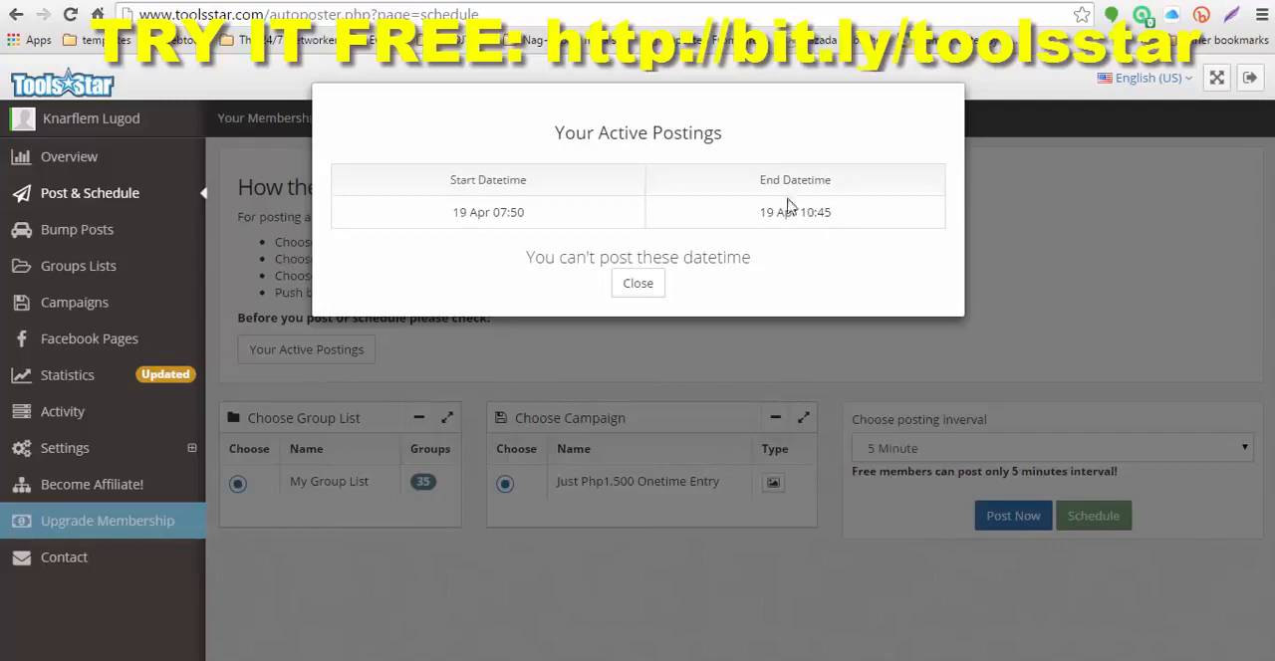
click(638, 285)
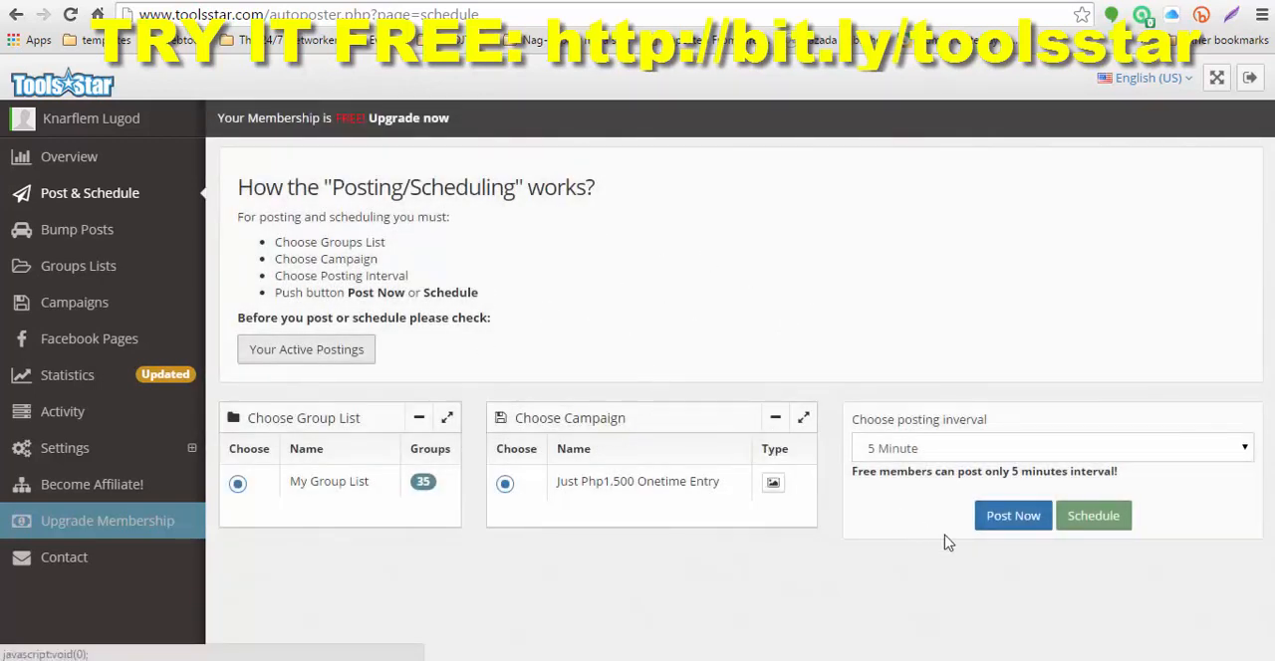
click(1010, 526)
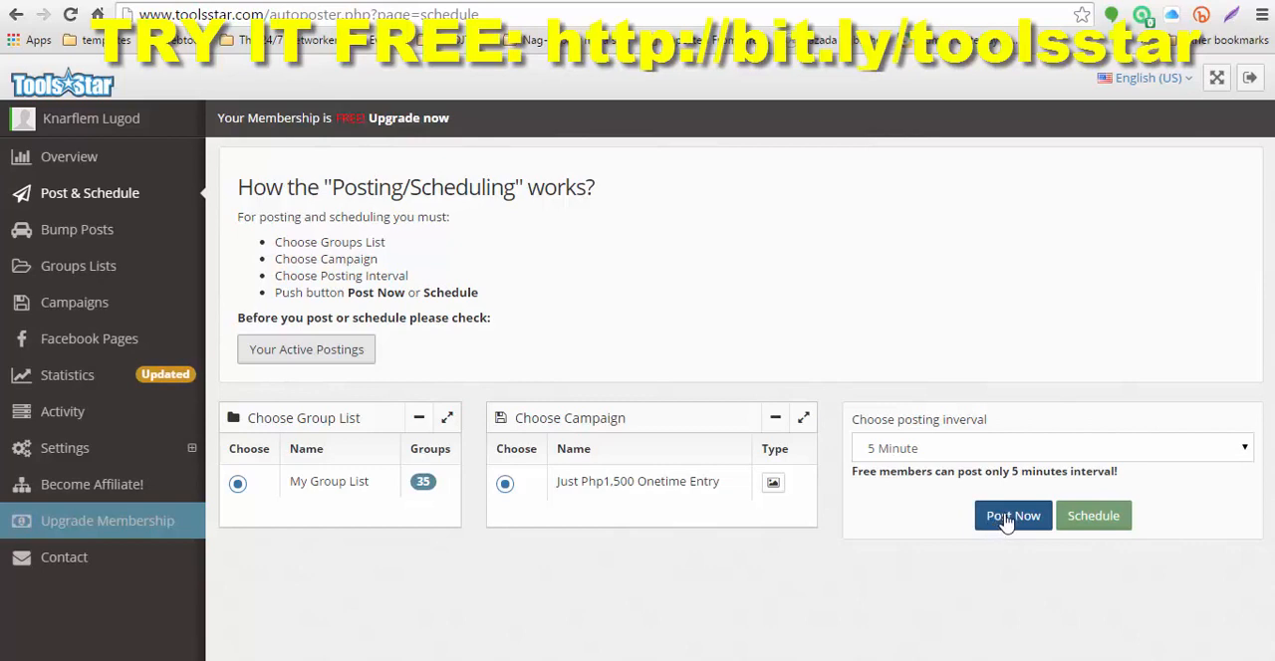
Step: Try posting the campaign to My Group List immediately, and check the date range of the active postings
click(1008, 518)
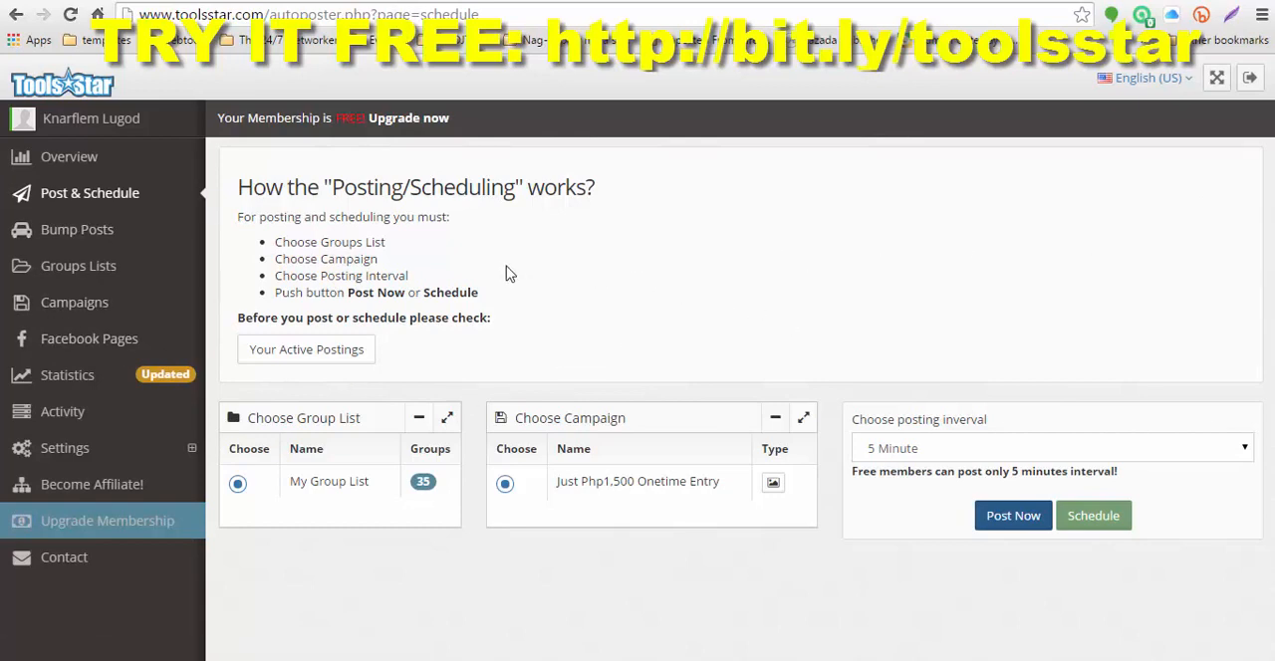
click(327, 351)
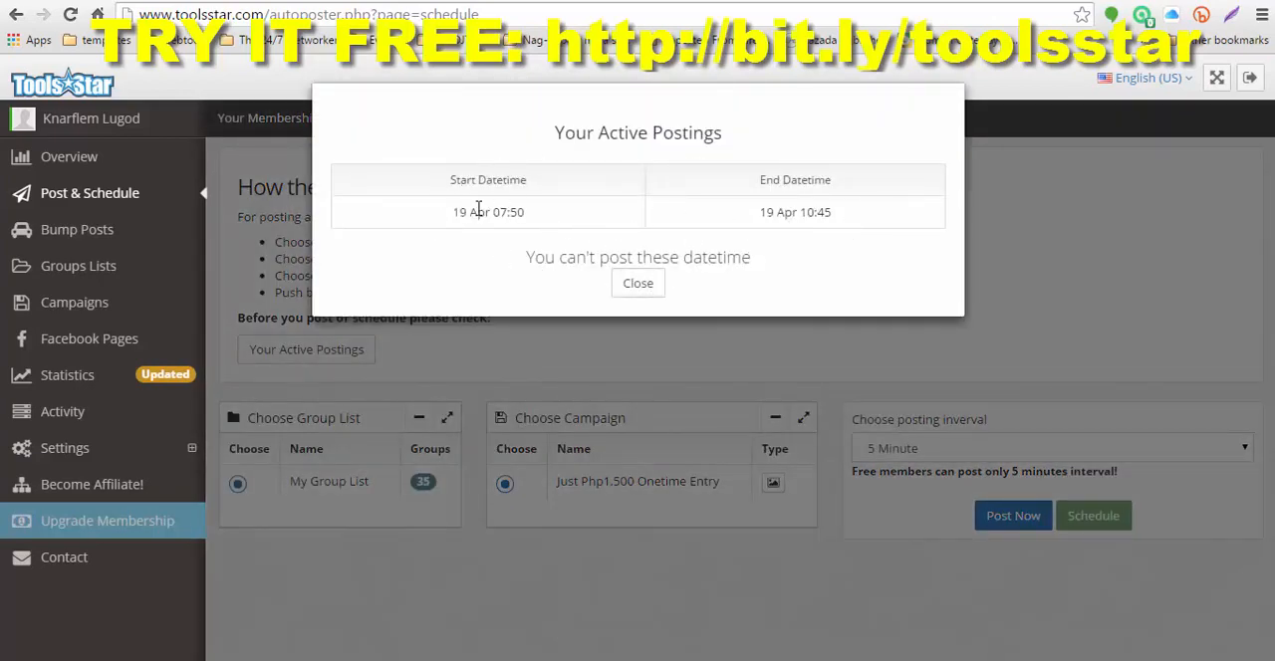
click(640, 286)
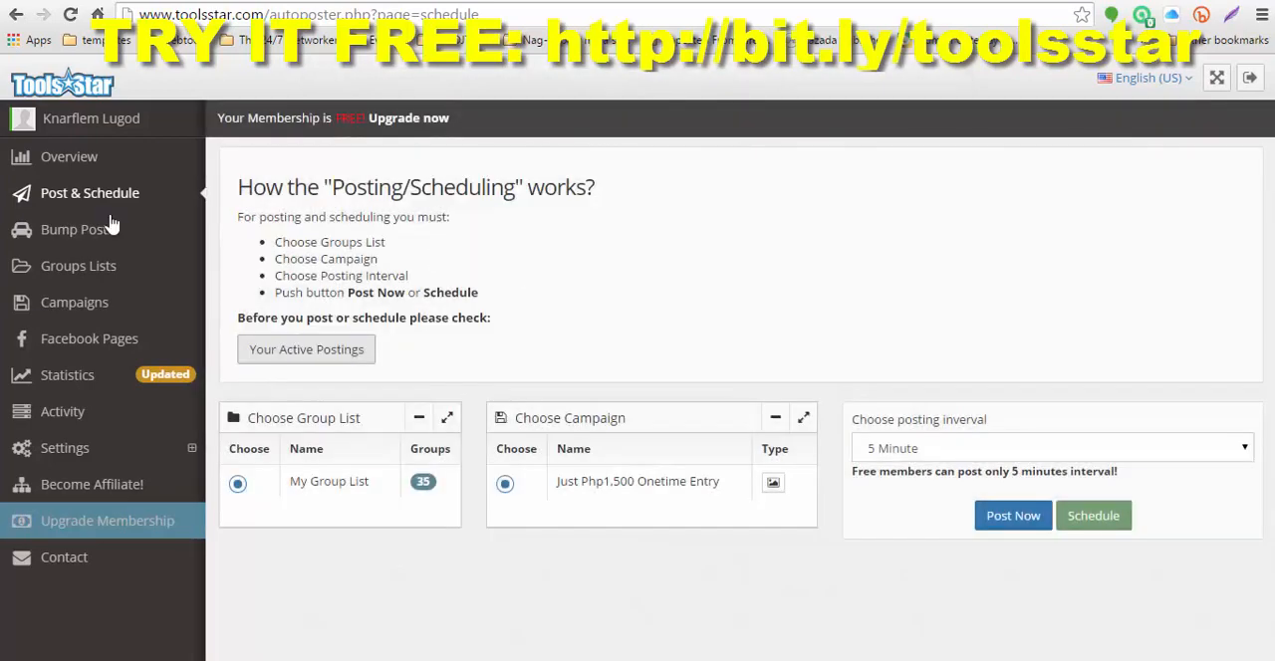
Step: Open the autoposter overview, mark the Facebook page as already liked, and examine the monthly posting report and Tools Star news
click(68, 164)
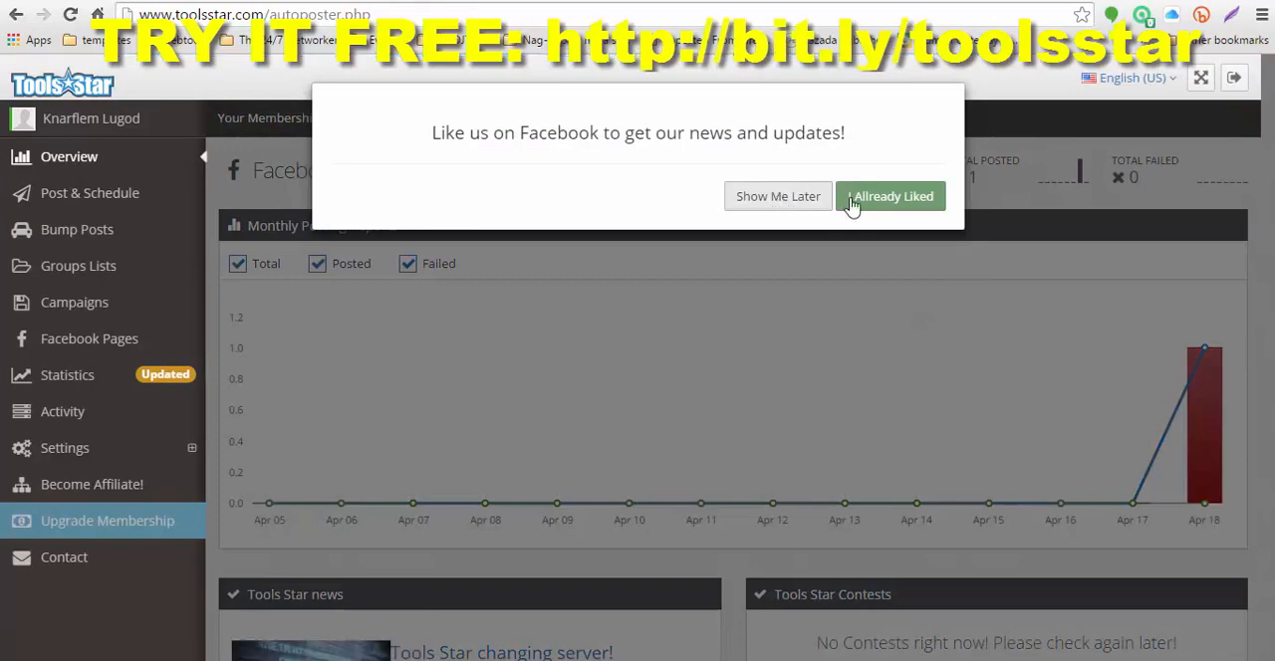
click(886, 200)
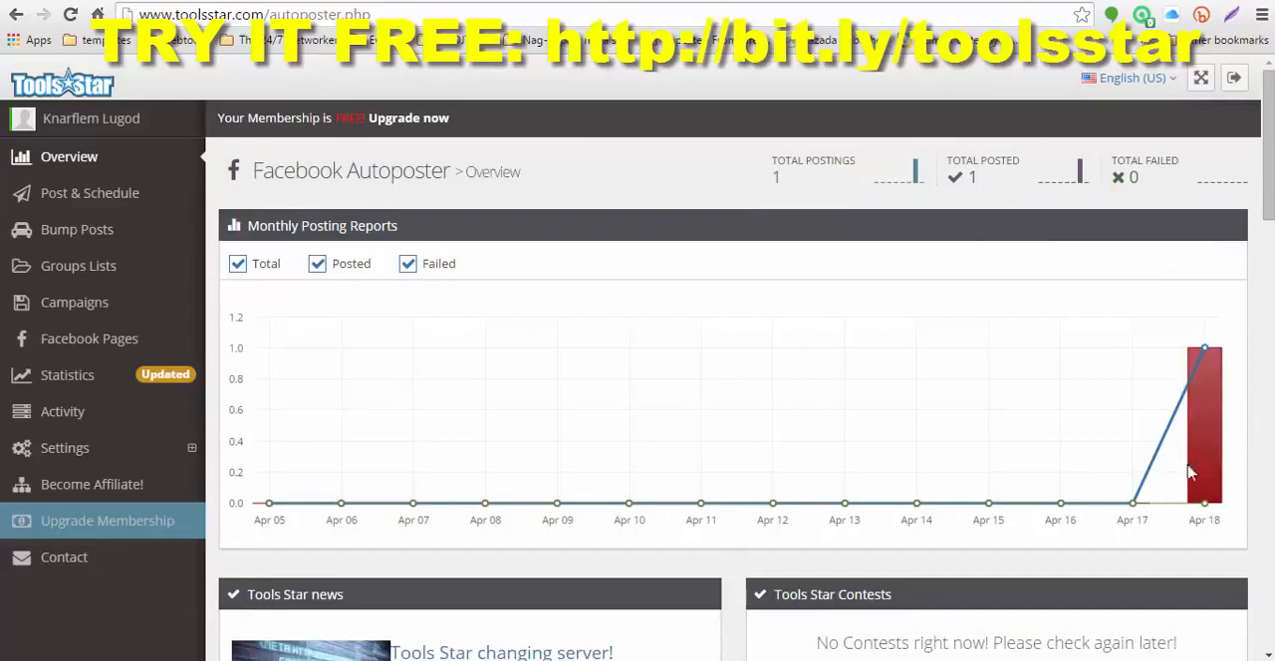
mouse_move(1201, 363)
scroll(1095, 468, down, 4)
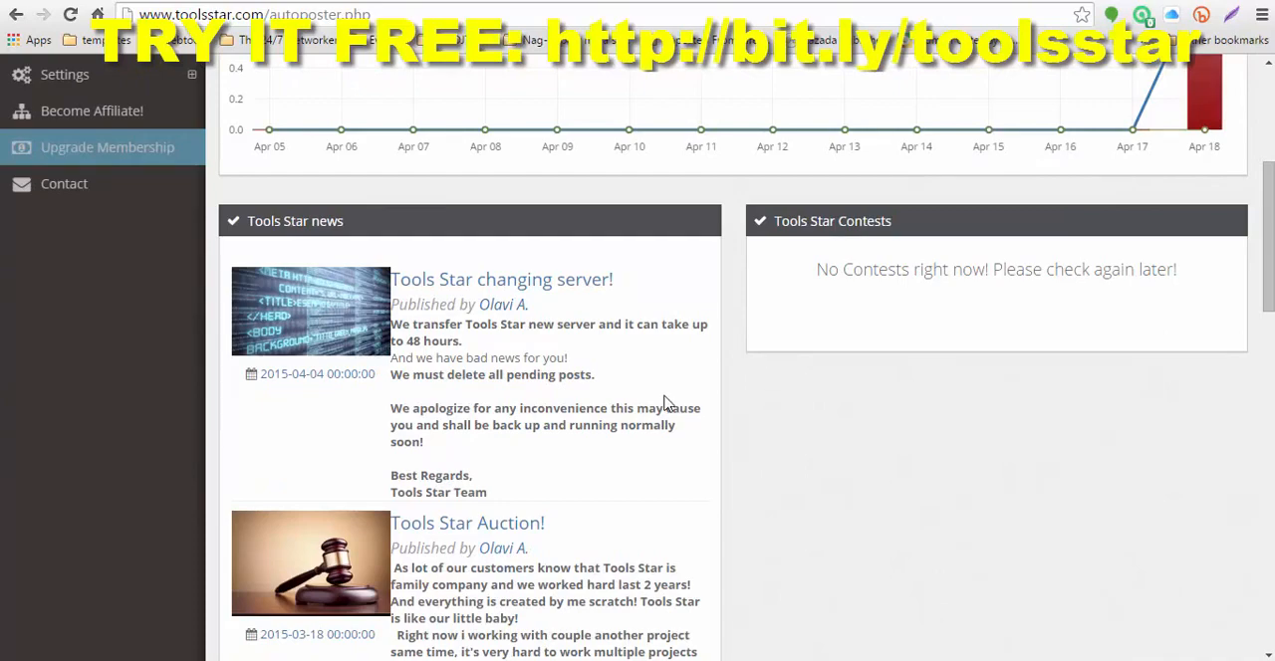
scroll(687, 430, down, 9)
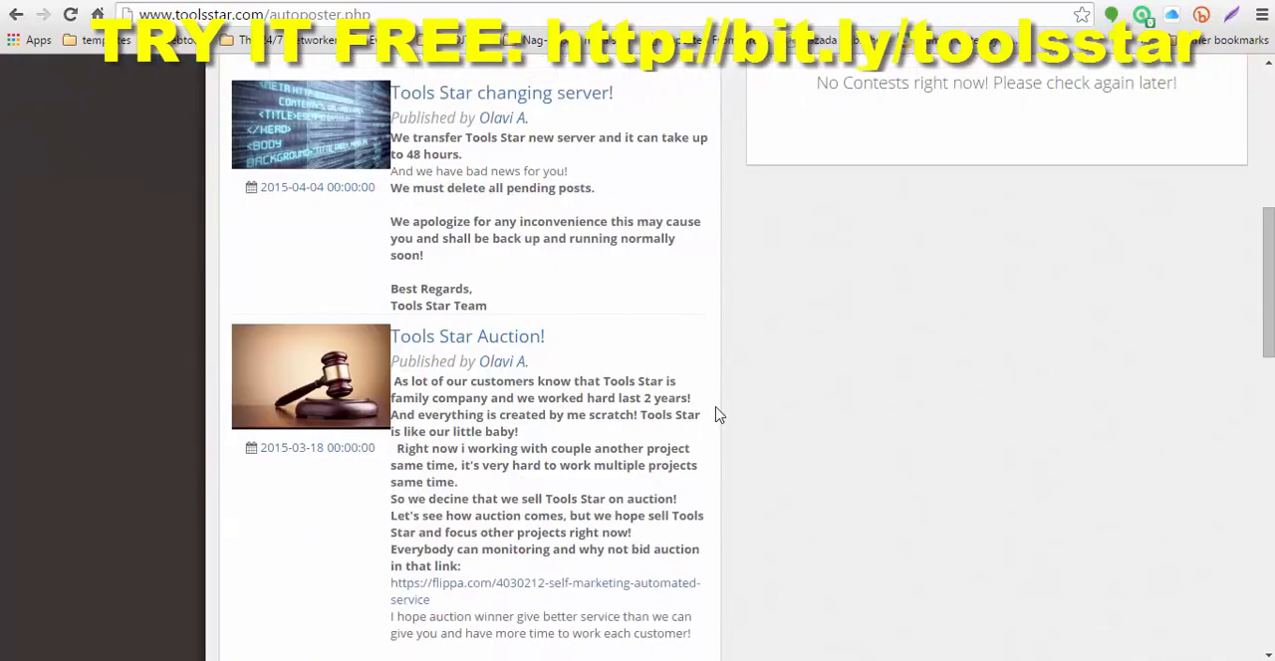
scroll(907, 435, down, 5)
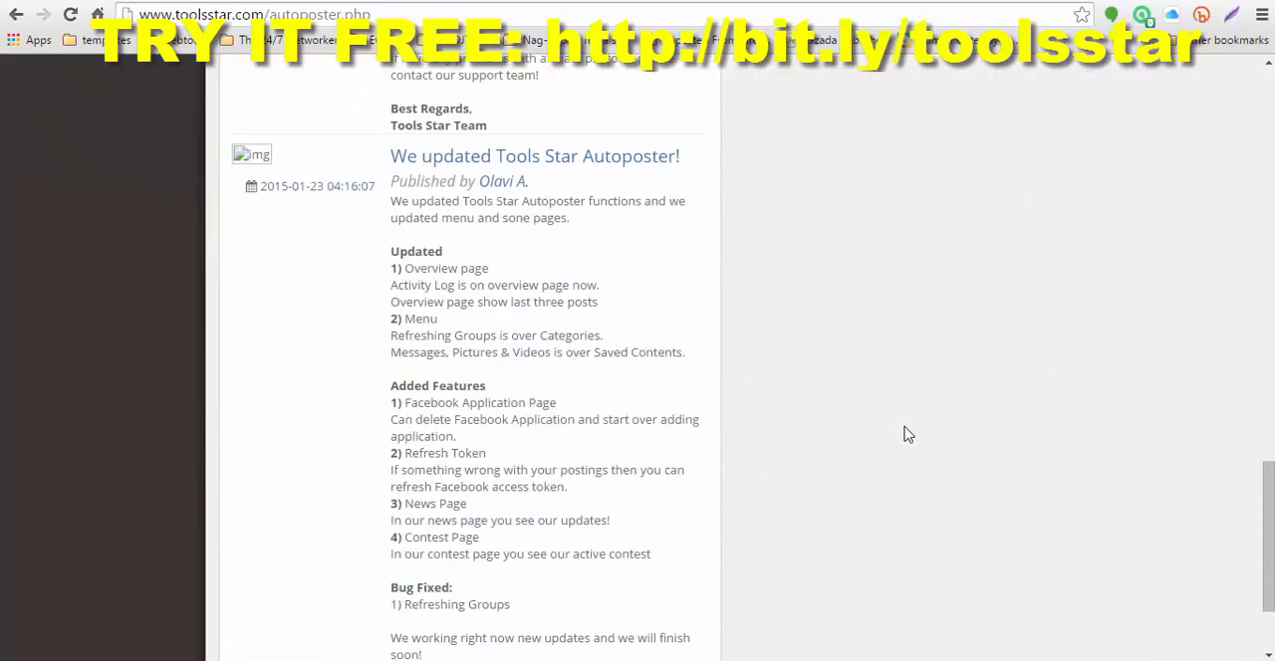
scroll(907, 434, up, 2)
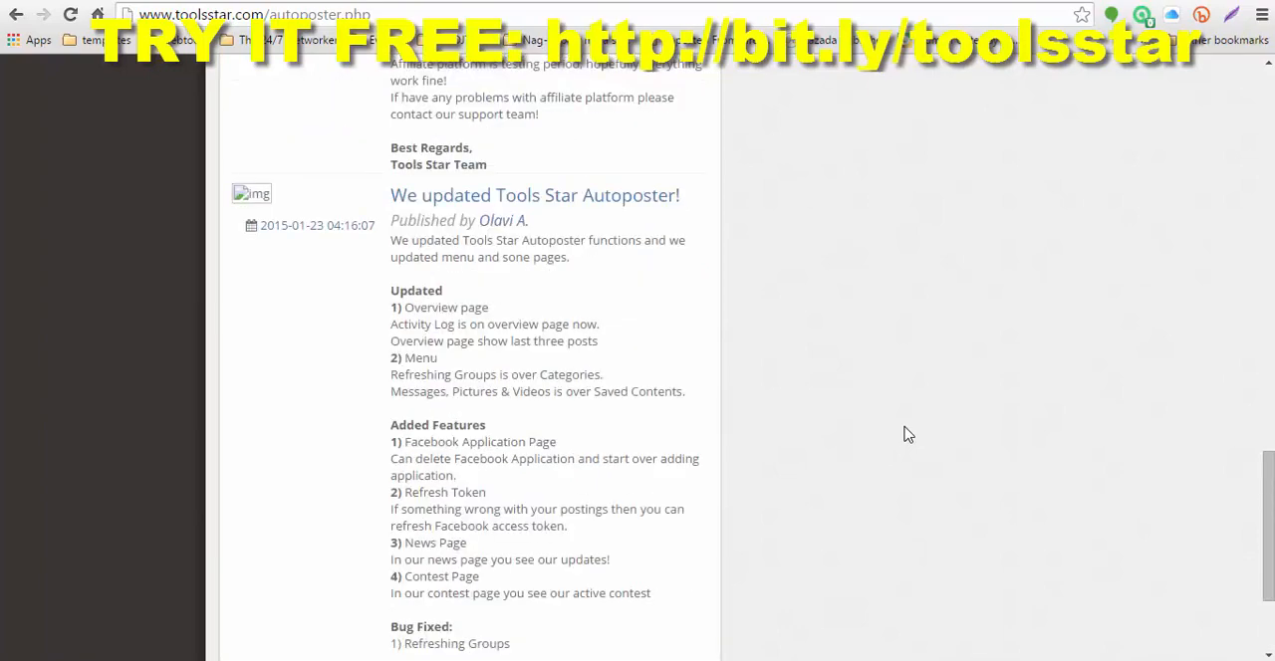
scroll(907, 434, up, 15)
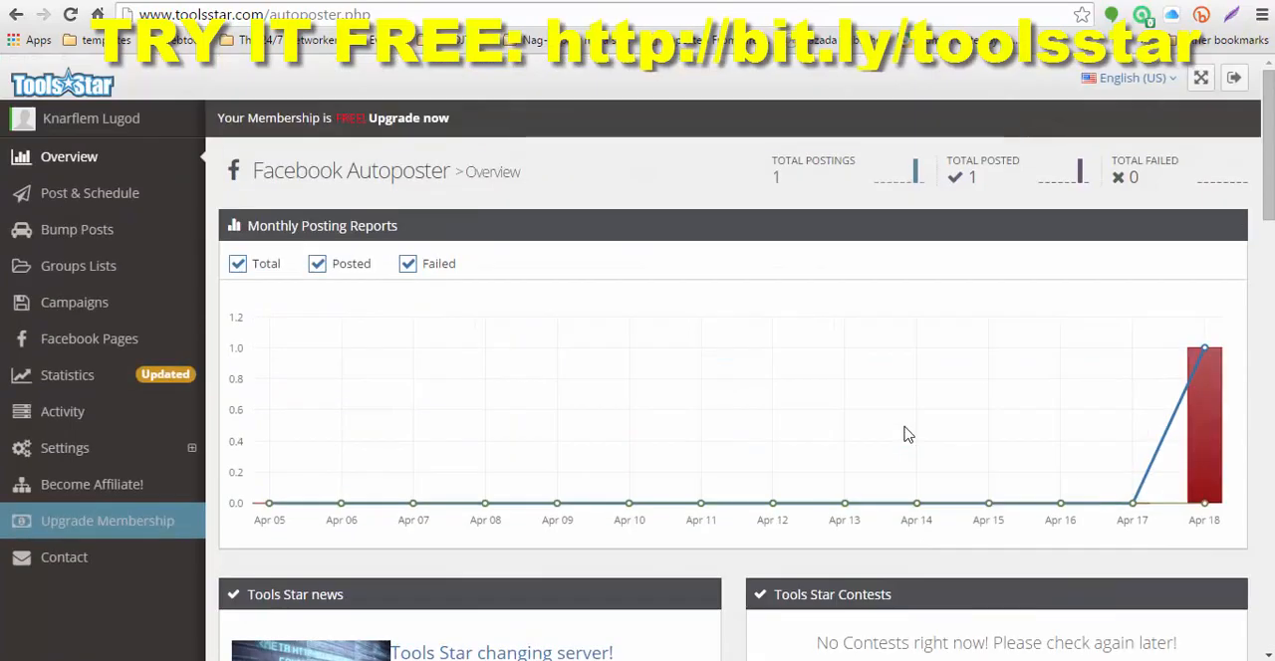
Step: Revisit the posting and scheduling page, and check the availability of the Bump Posts feature
click(71, 199)
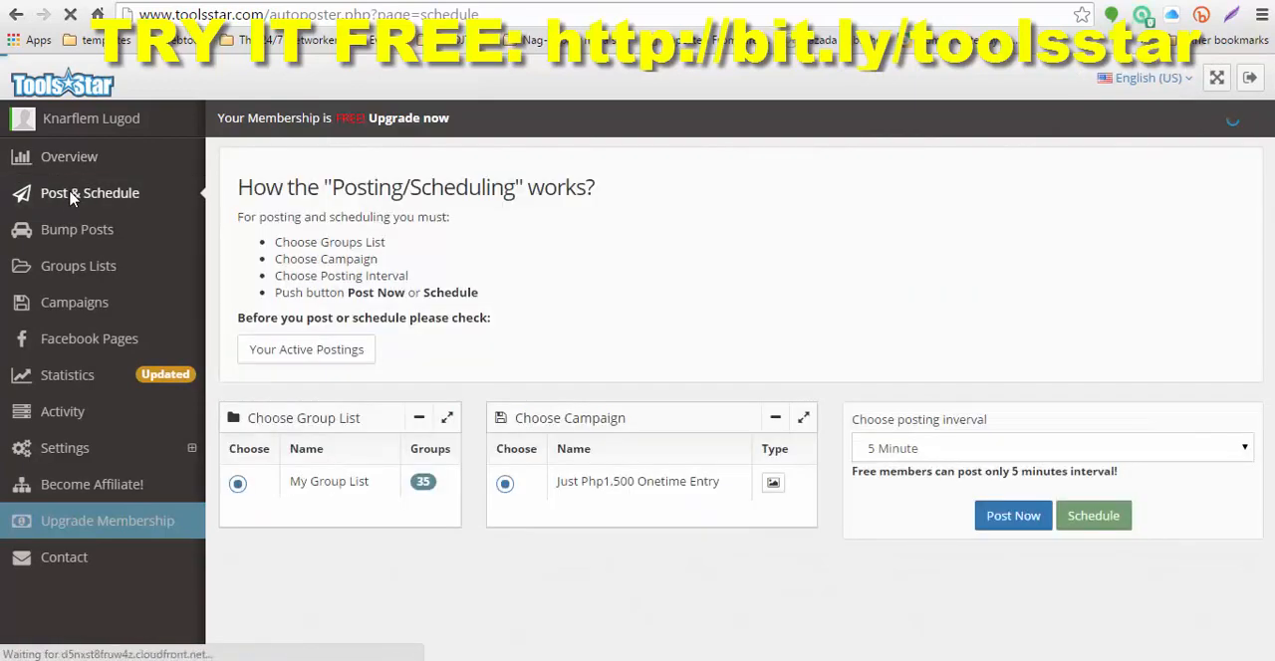
click(82, 240)
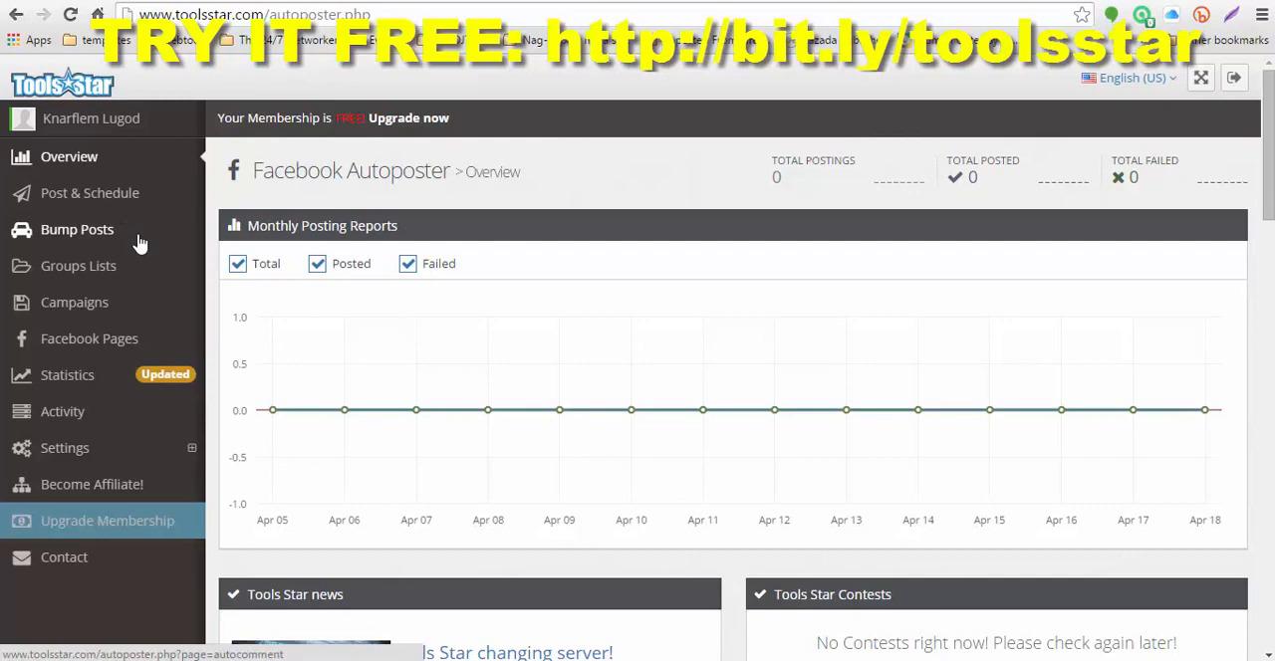
click(150, 237)
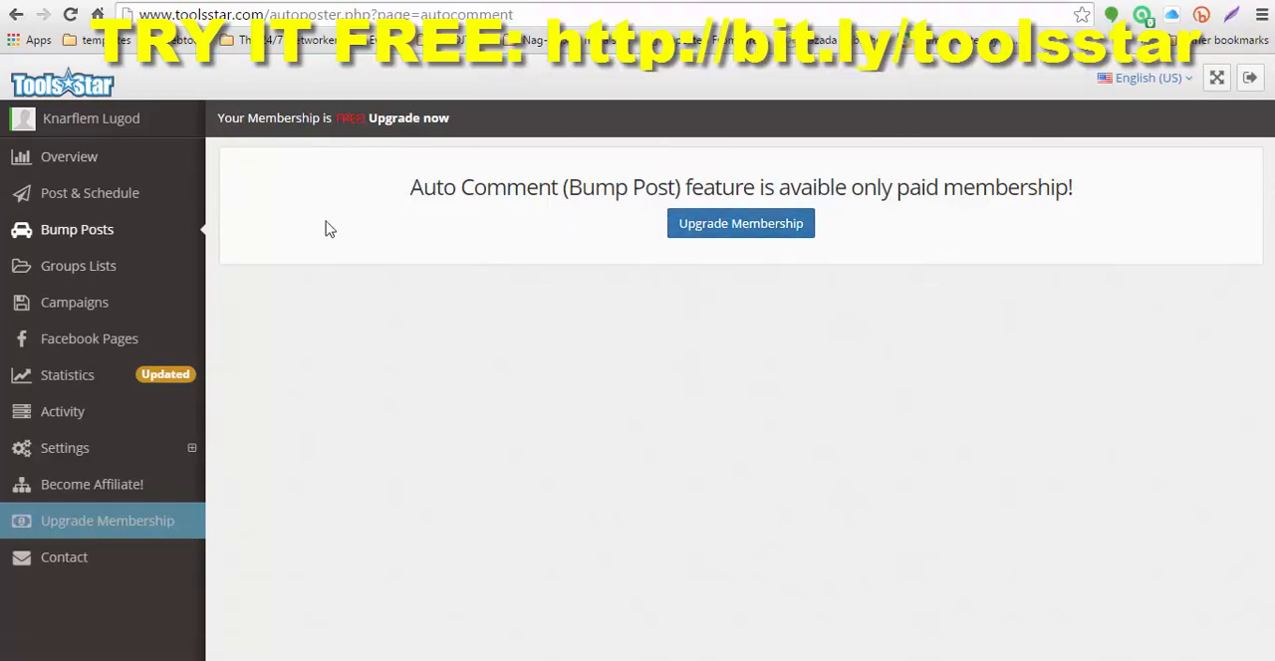
Step: Review the total groups in My Group List and refresh the groups from Facebook
click(70, 267)
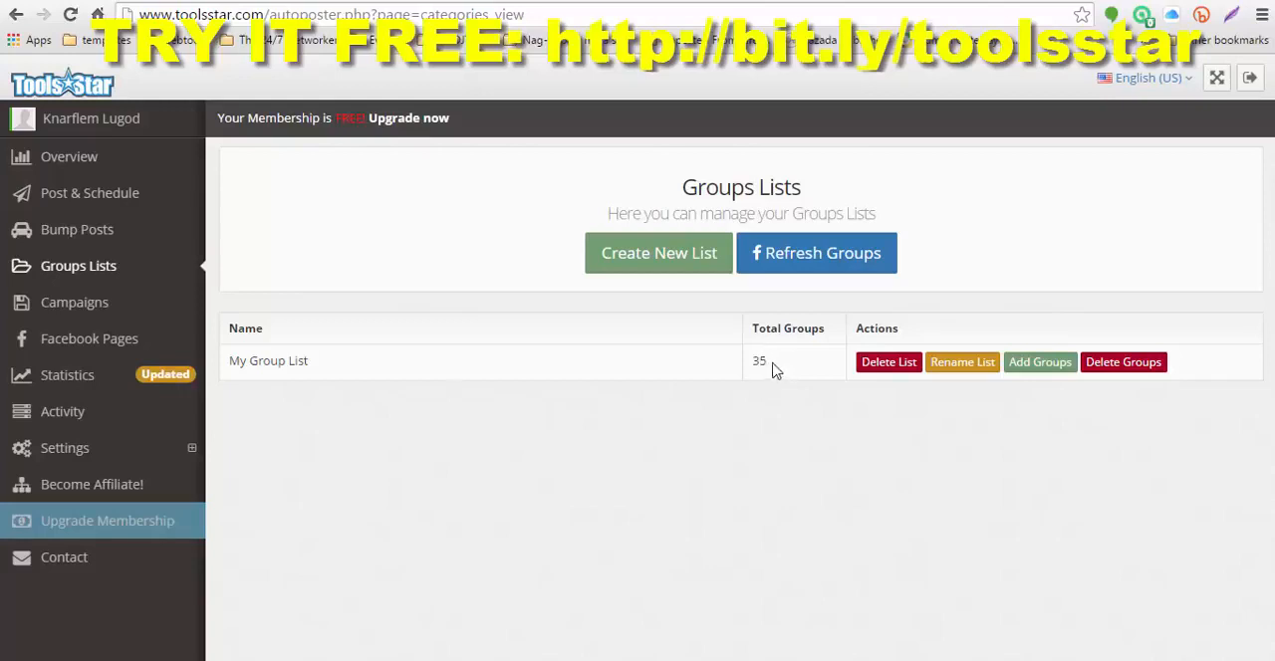
drag(776, 370, 754, 363)
click(744, 441)
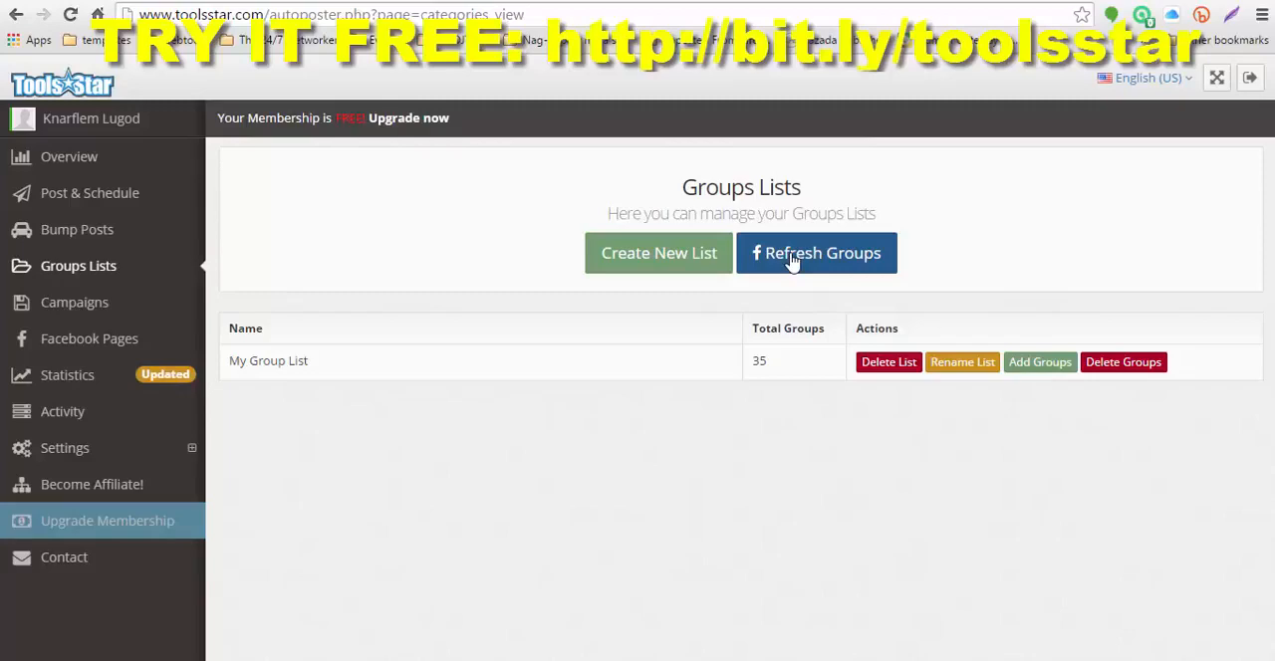
click(791, 259)
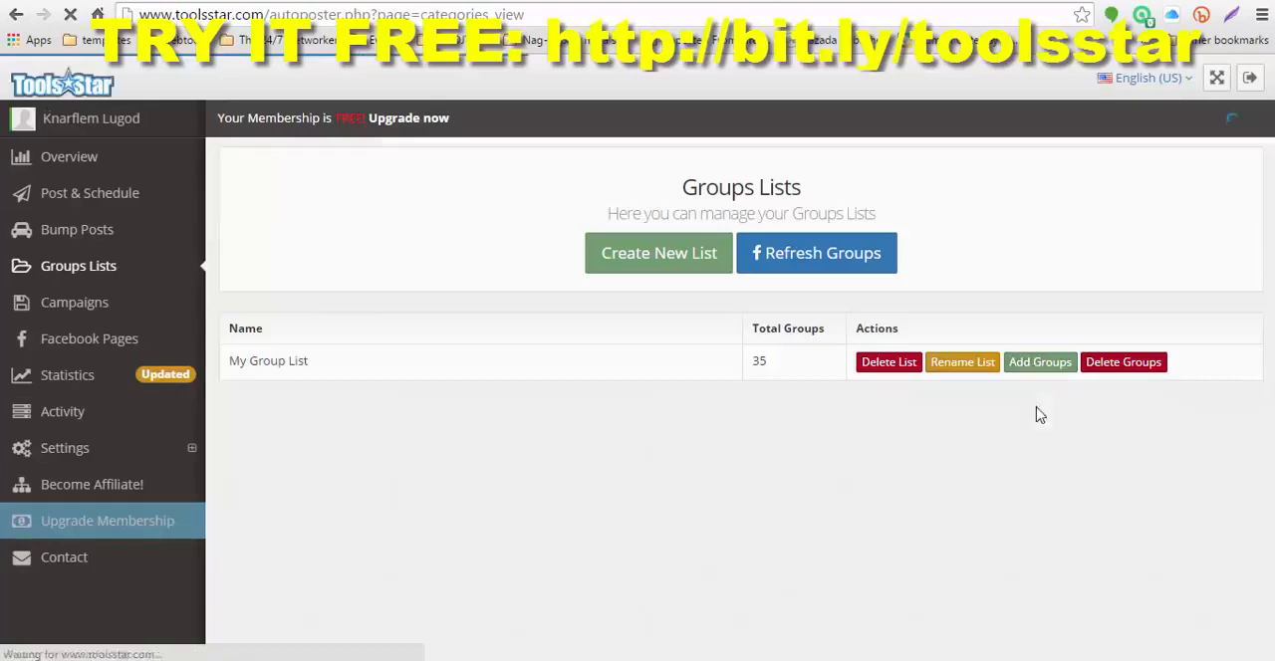
Step: Add all the available groups to My Group List and save the changes
click(1033, 370)
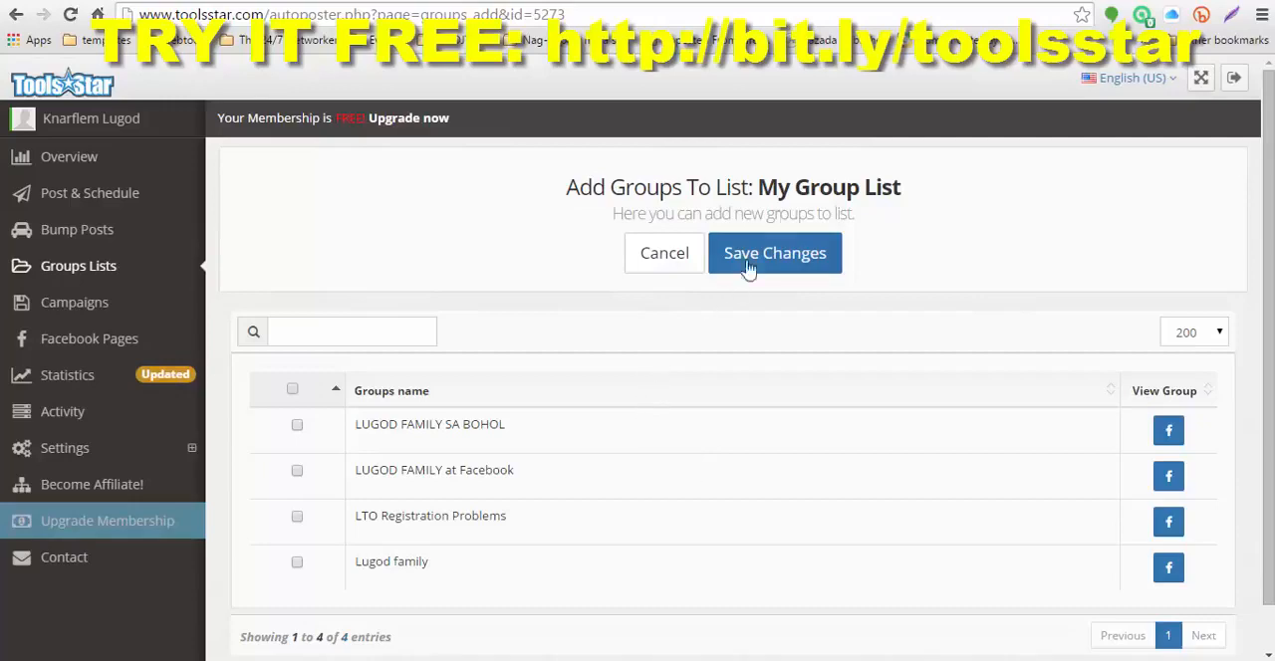
drag(759, 186, 907, 191)
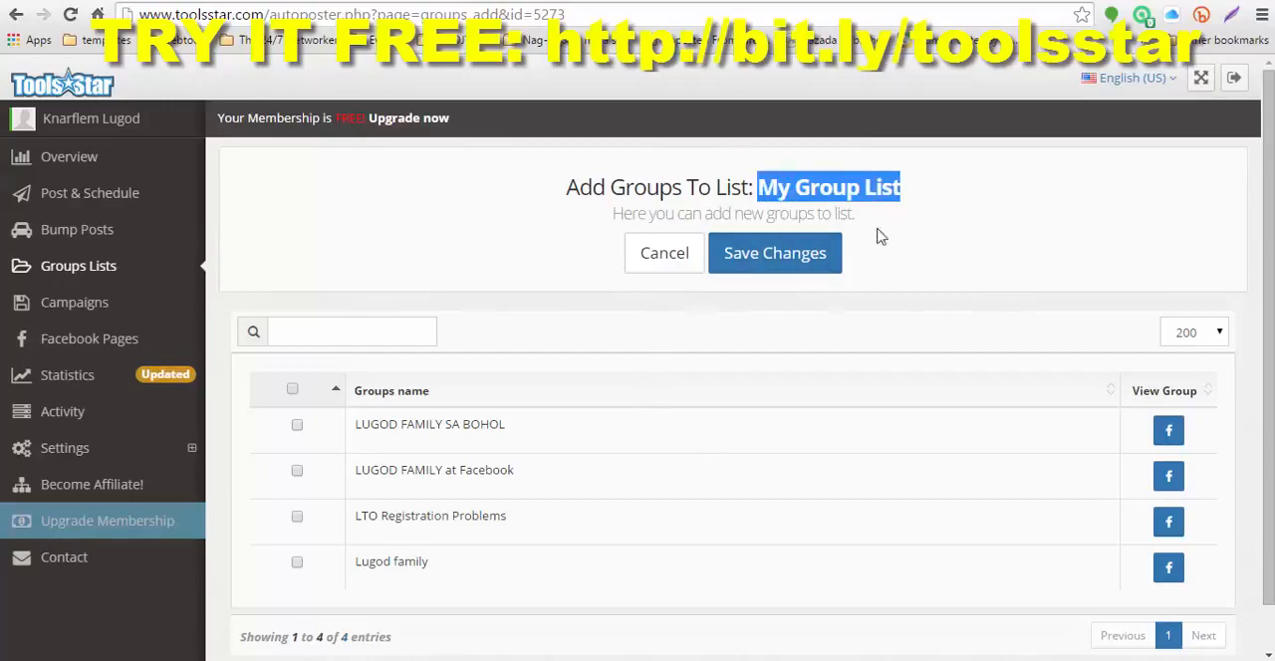
scroll(728, 362, down, 1)
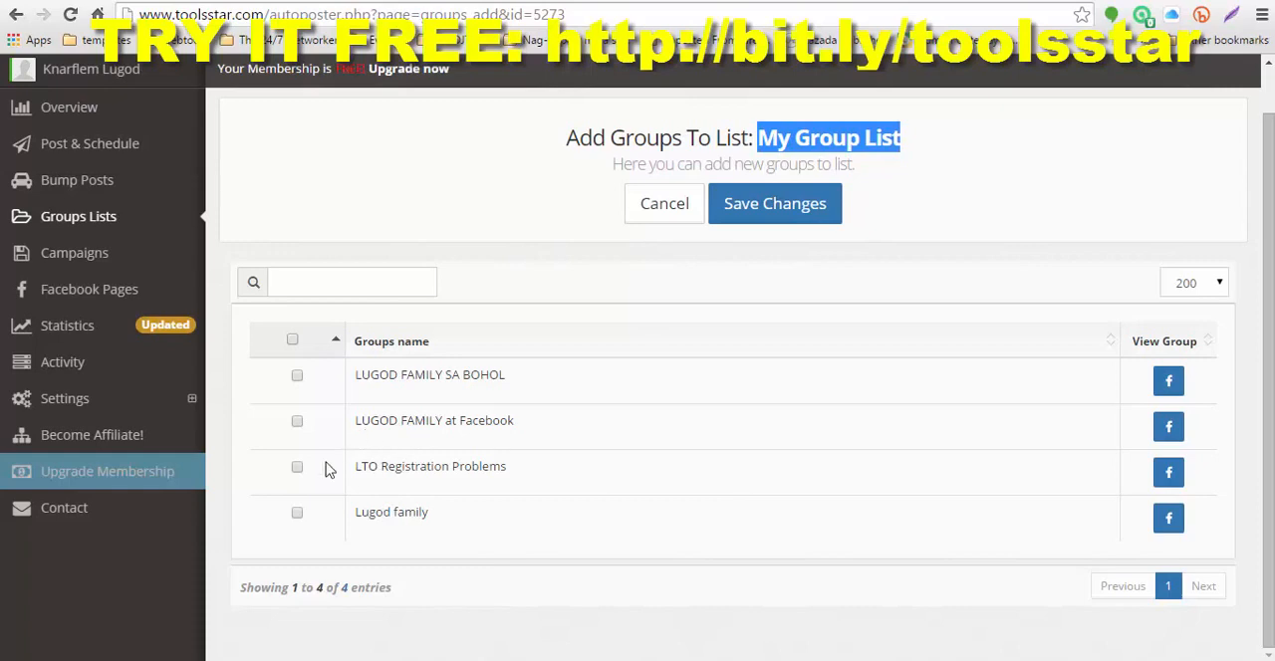
click(293, 340)
click(778, 221)
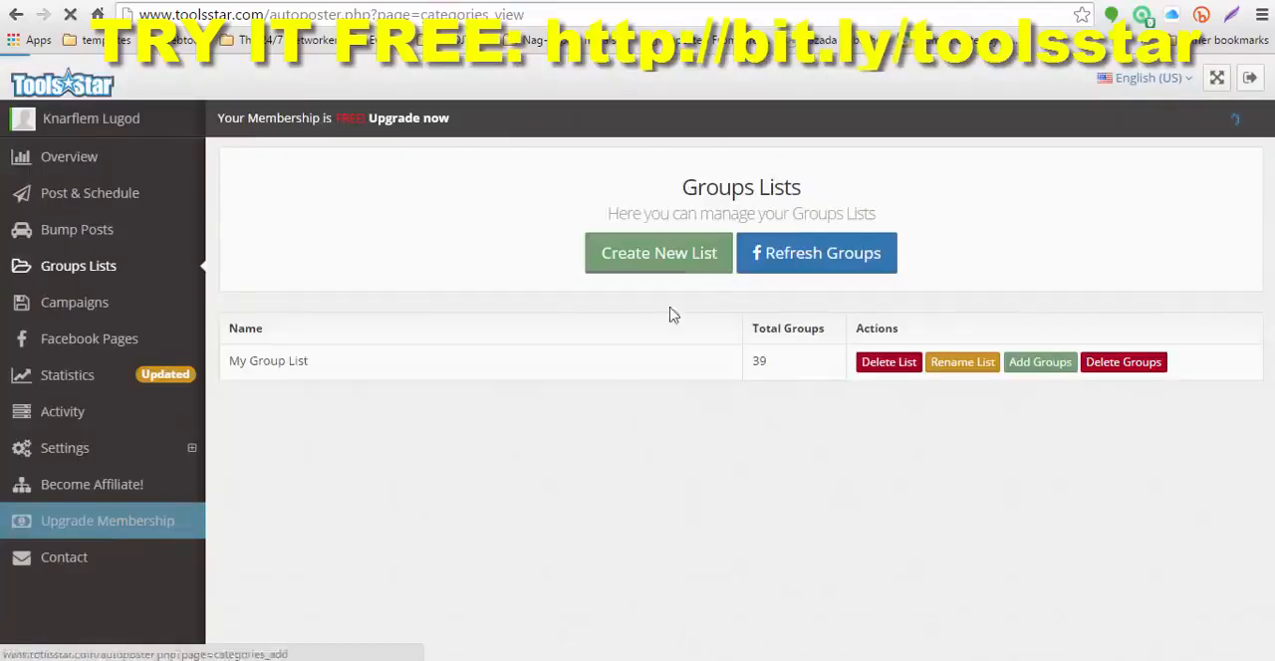
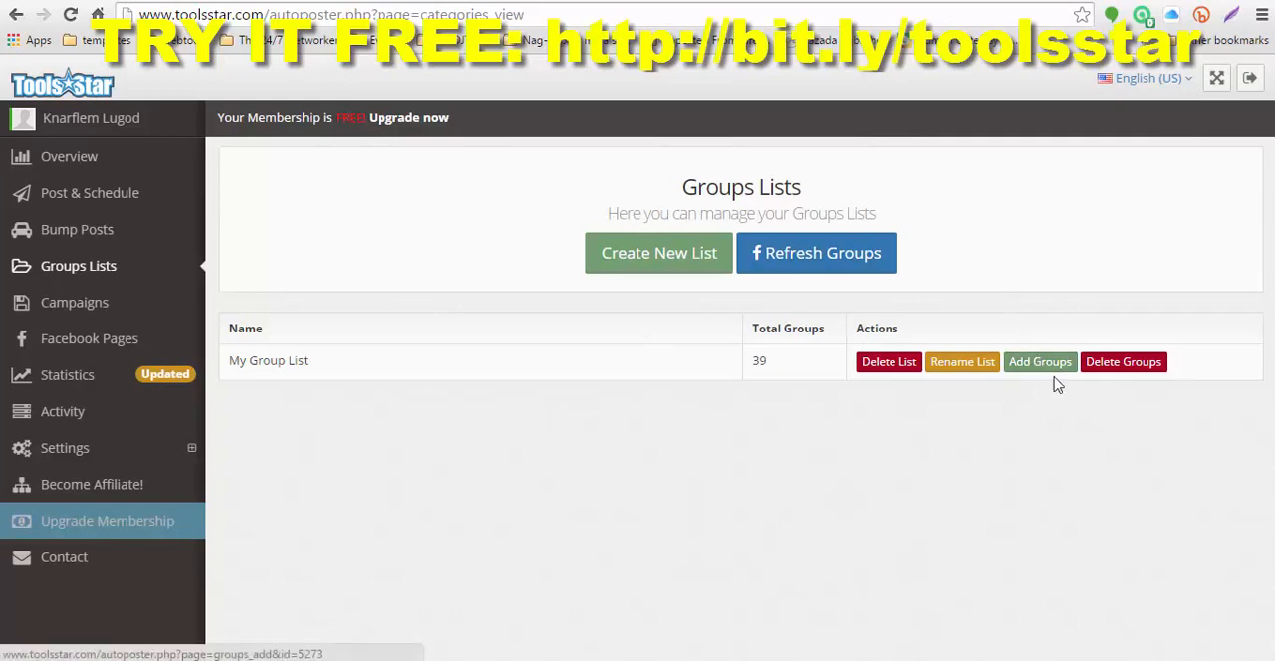
Step: Remove the three groups named after the owner's family and LTO Registration Problems from My Group List, and save the changes
click(1125, 365)
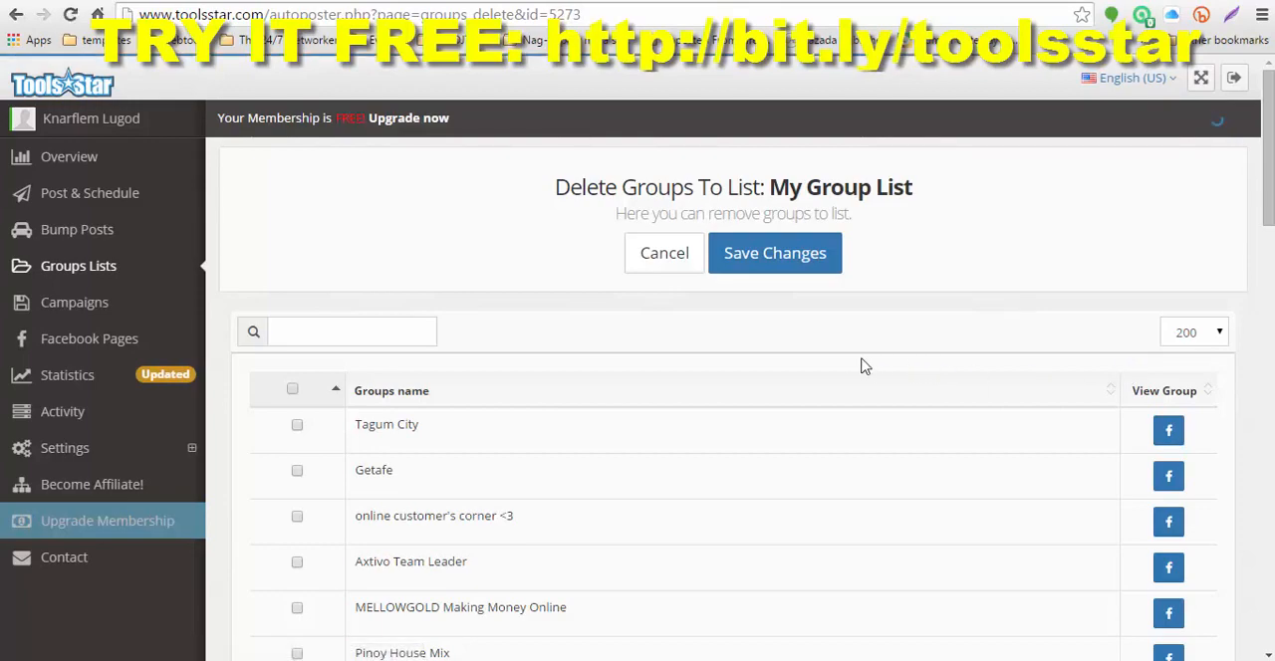
scroll(905, 380, down, 4)
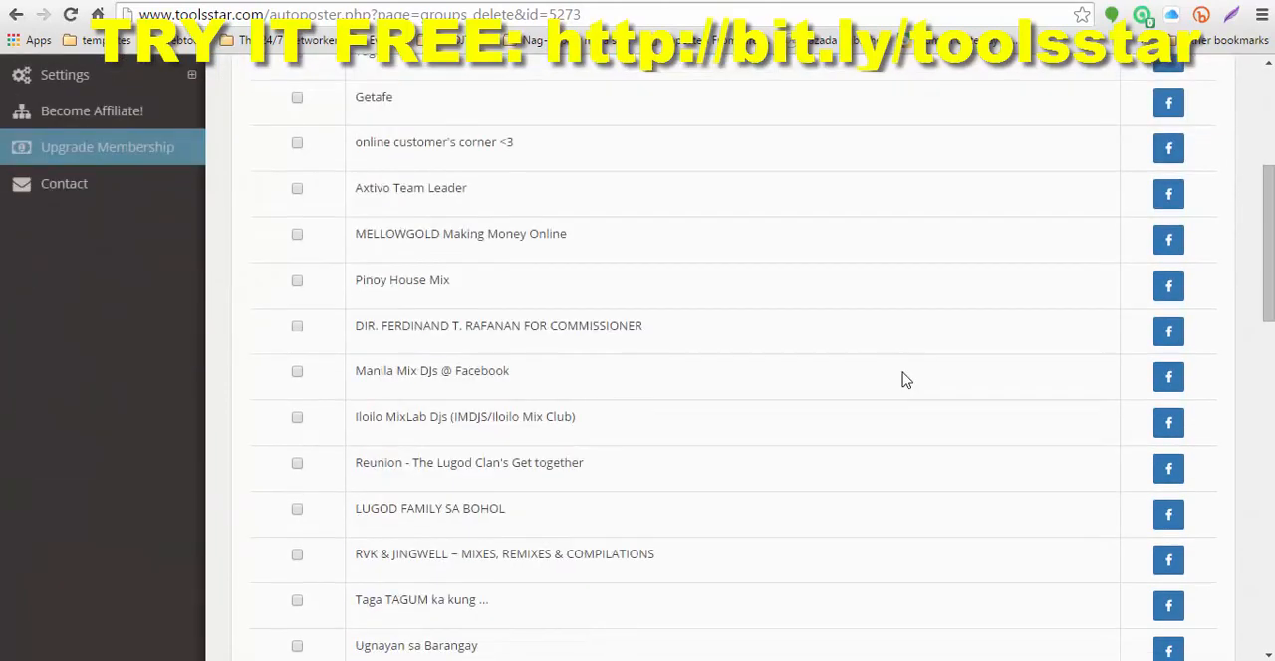
scroll(786, 357, up, 1)
scroll(781, 356, down, 1)
scroll(414, 538, down, 2)
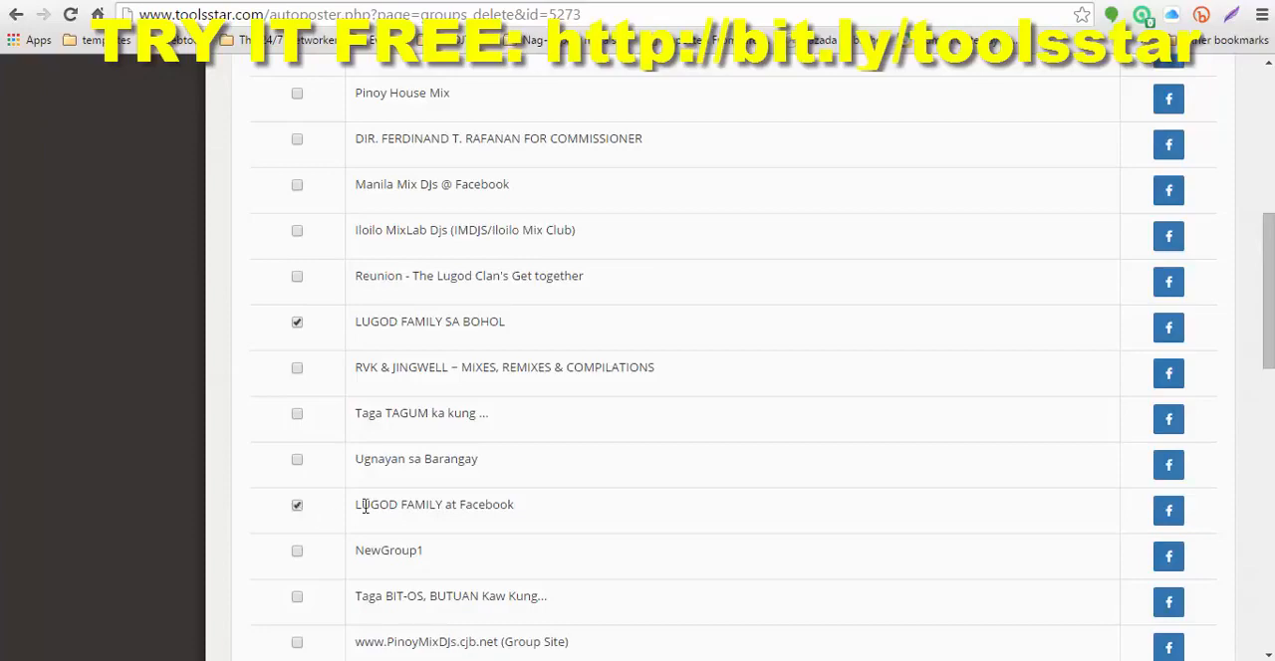
scroll(365, 505, down, 2)
scroll(342, 511, down, 2)
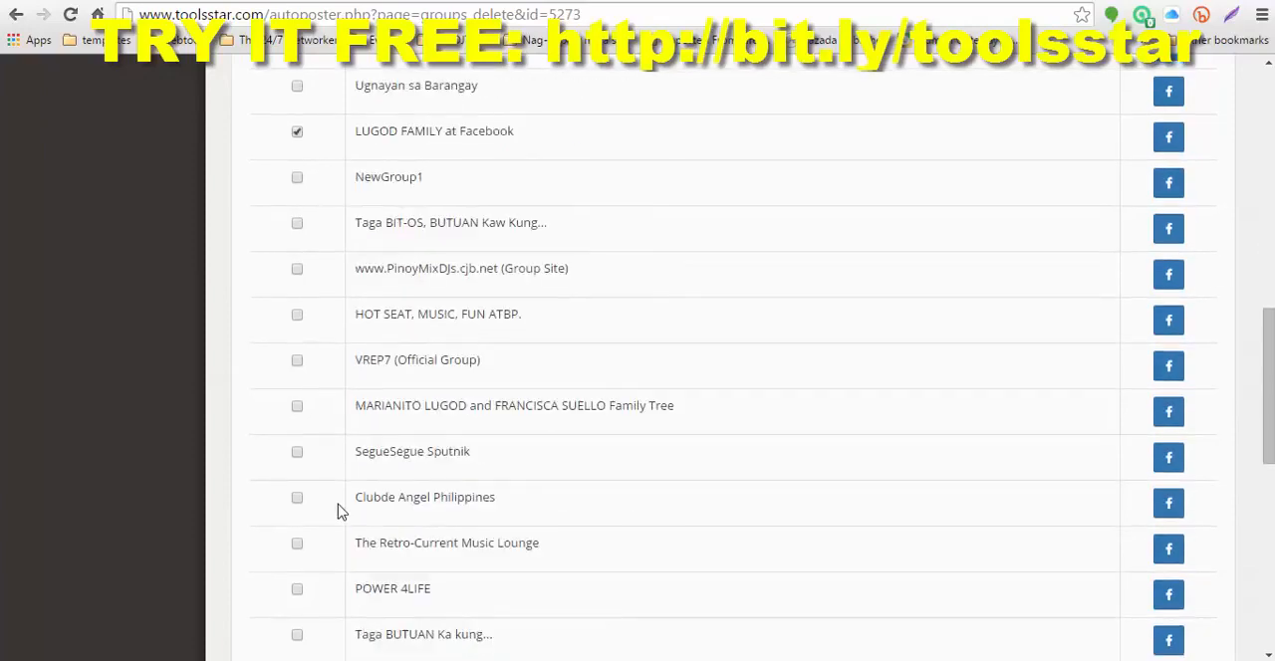
scroll(337, 511, down, 2)
scroll(302, 548, down, 1)
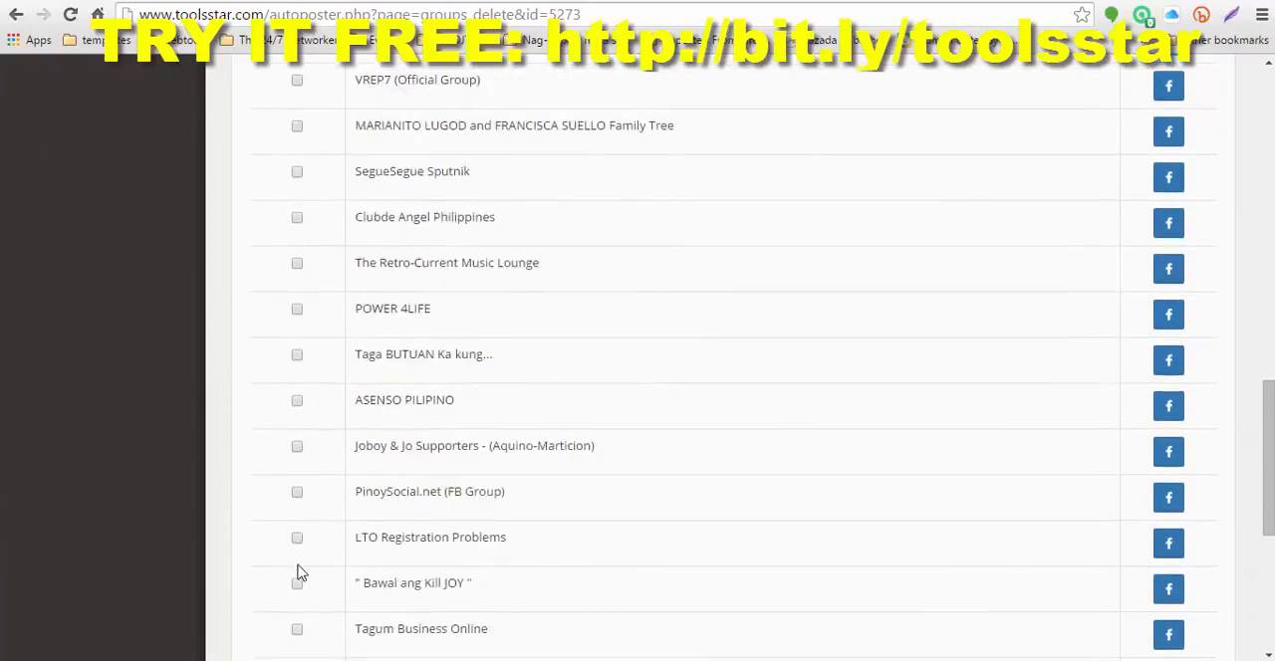
click(297, 540)
scroll(339, 543, down, 3)
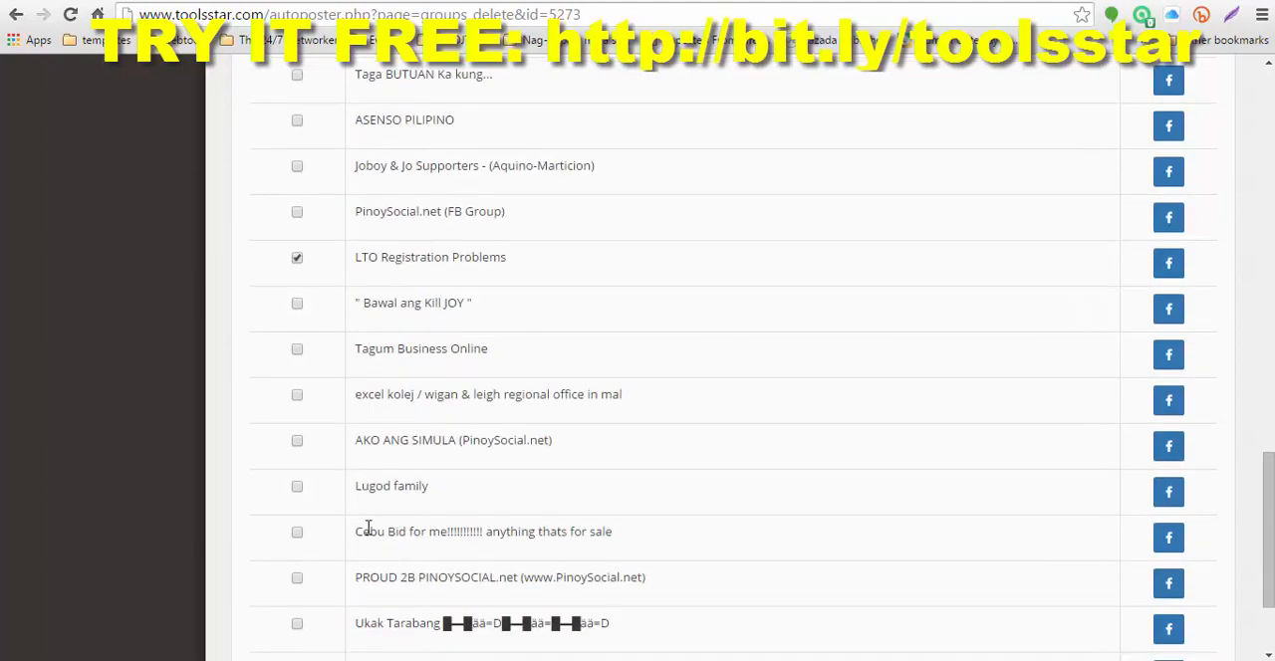
click(297, 487)
scroll(543, 500, down, 2)
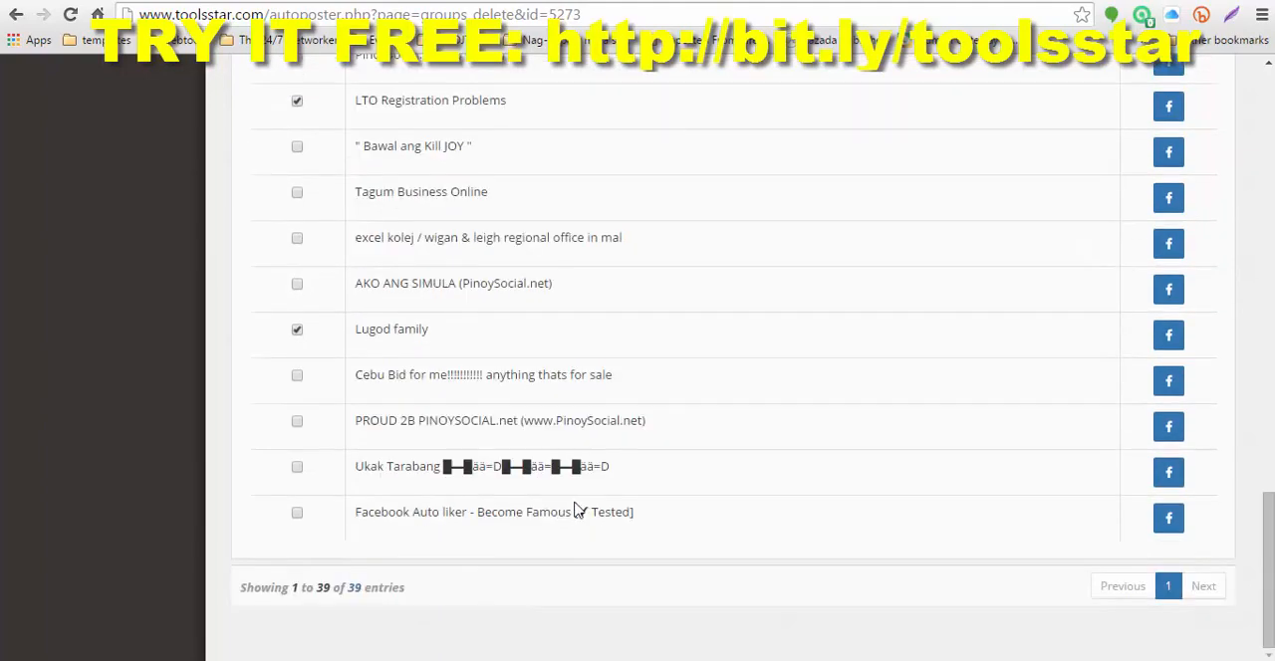
scroll(827, 524, up, 18)
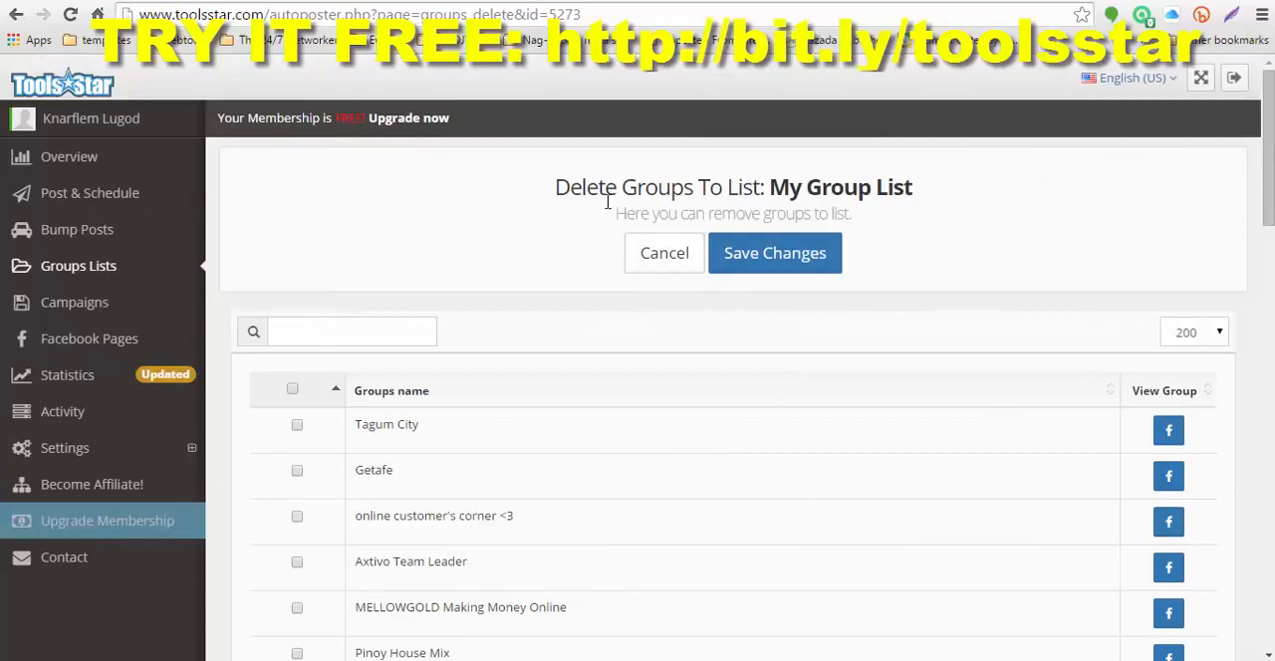
click(783, 259)
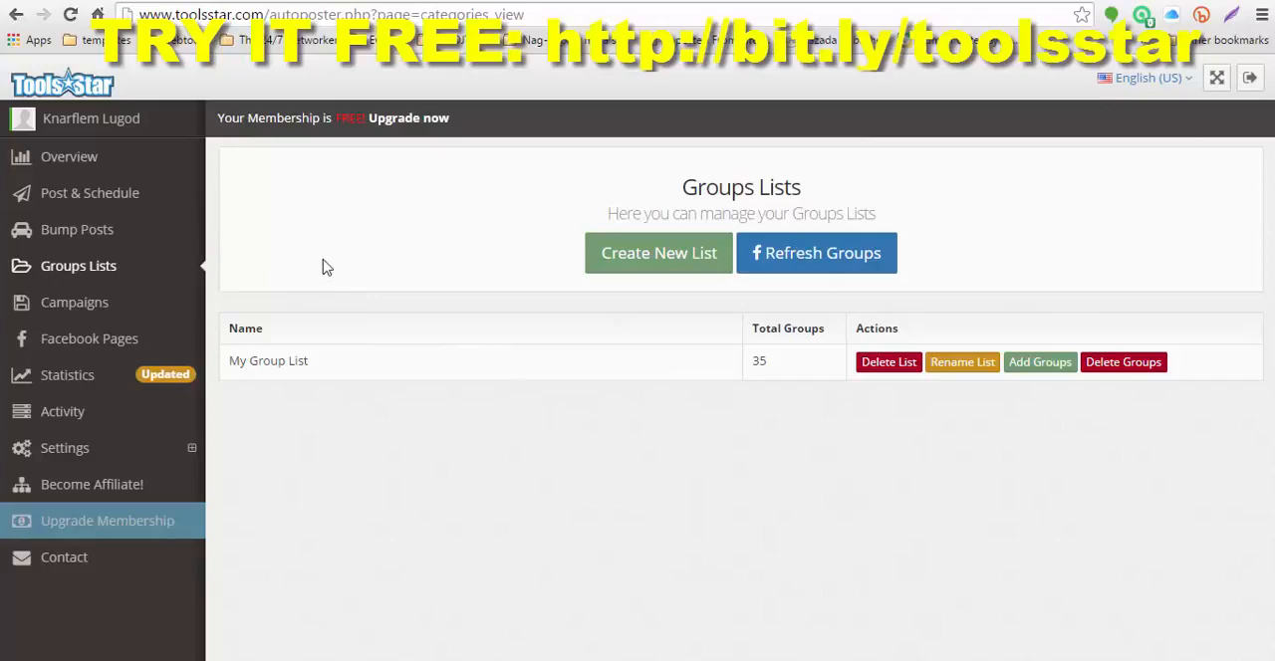
Step: Create a new Message + Video campaign and name it "Just Php1,500 Onetime Entry"
click(93, 272)
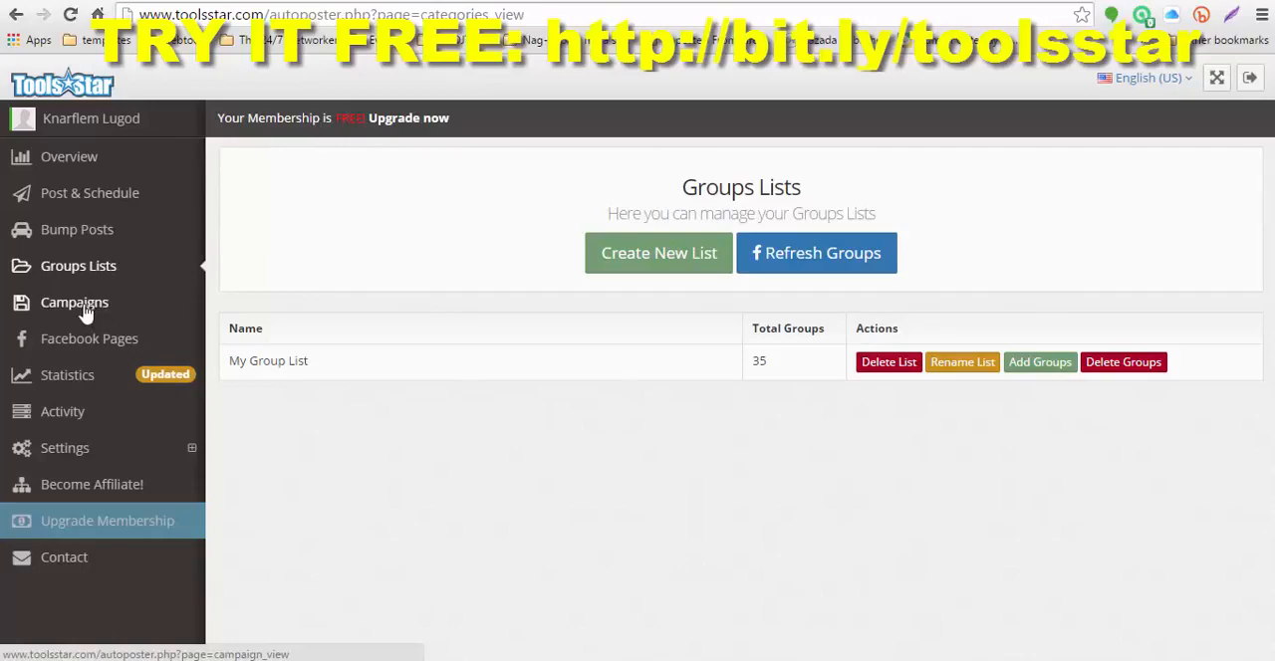
click(88, 313)
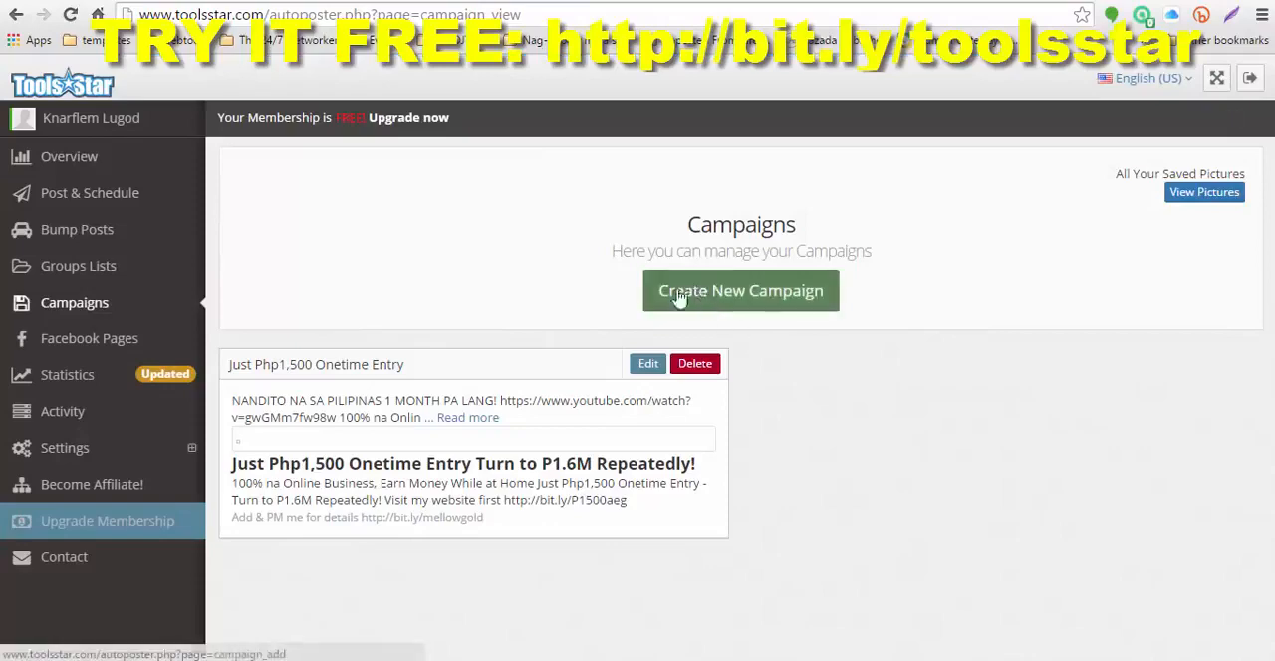
click(747, 297)
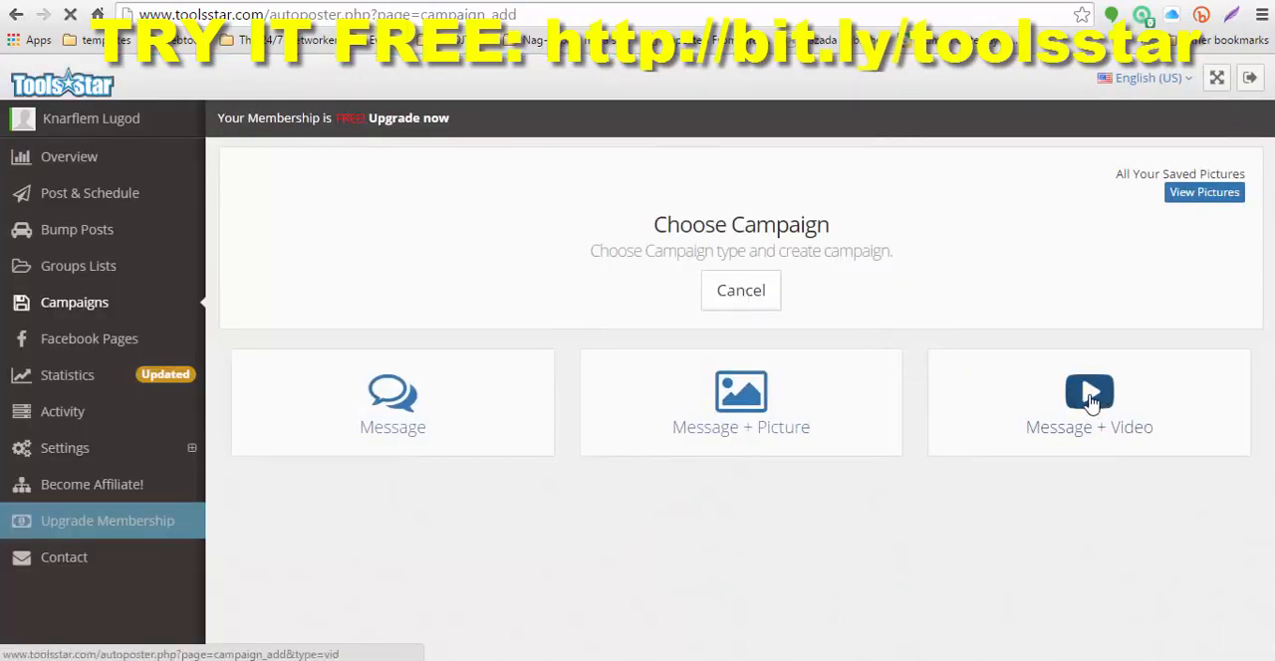
click(1090, 395)
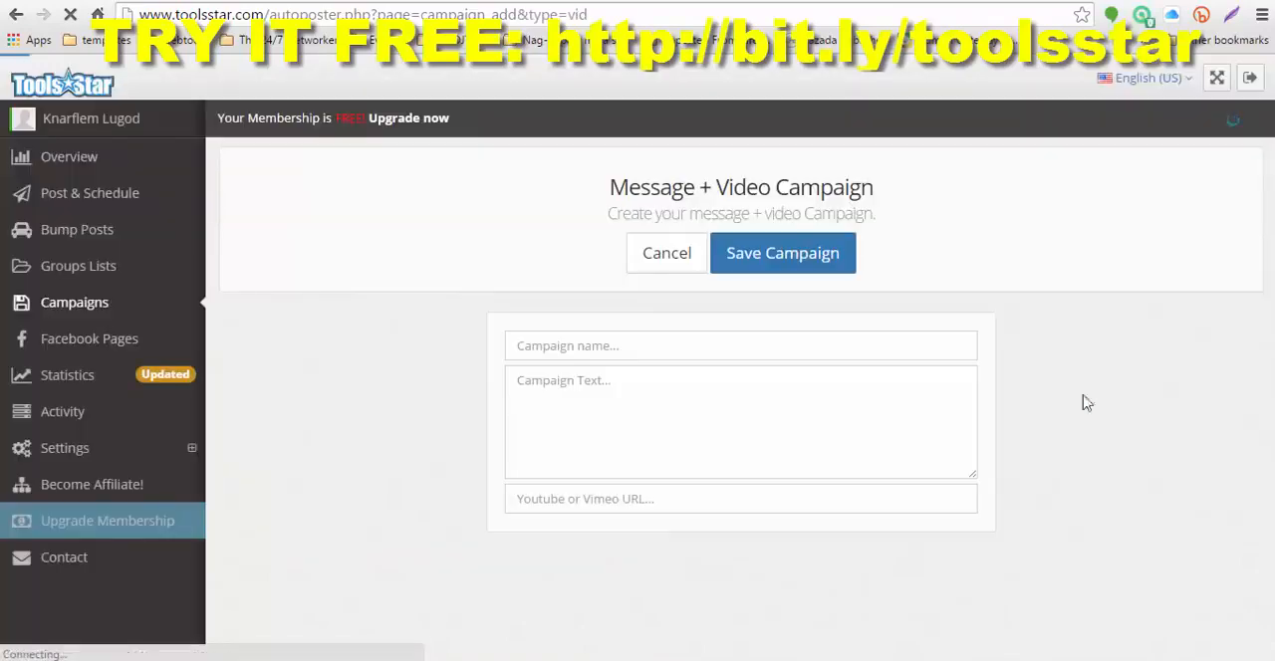
click(602, 348)
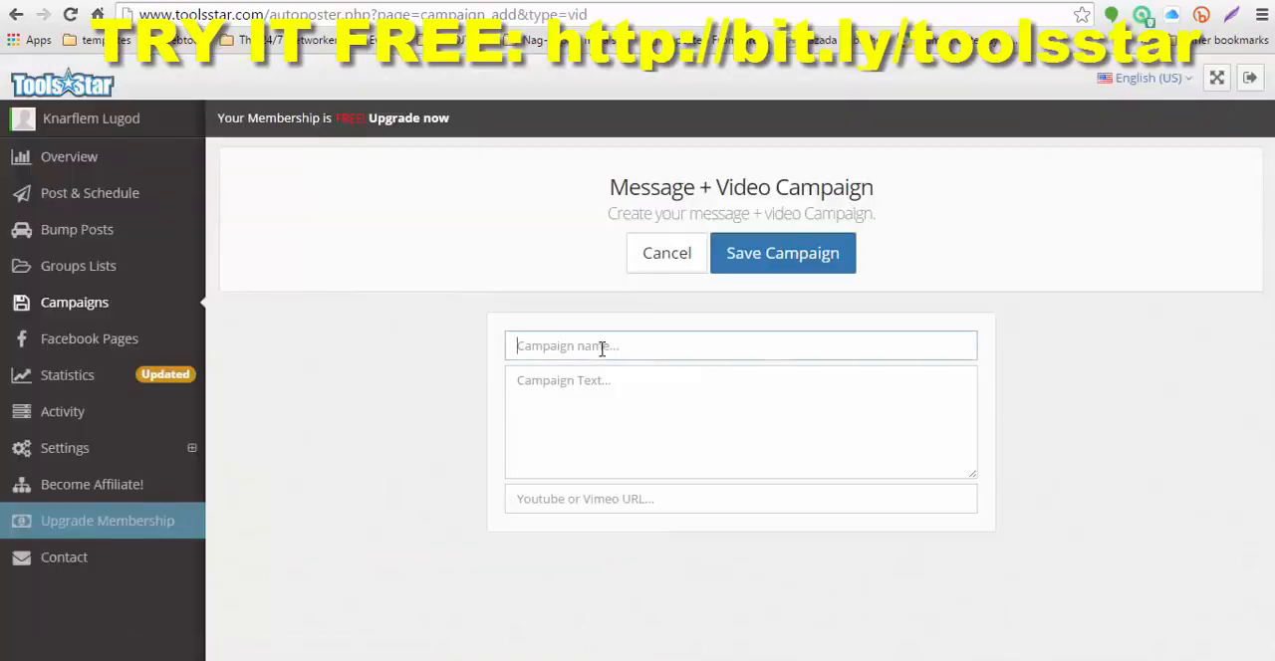
click(601, 347)
click(610, 377)
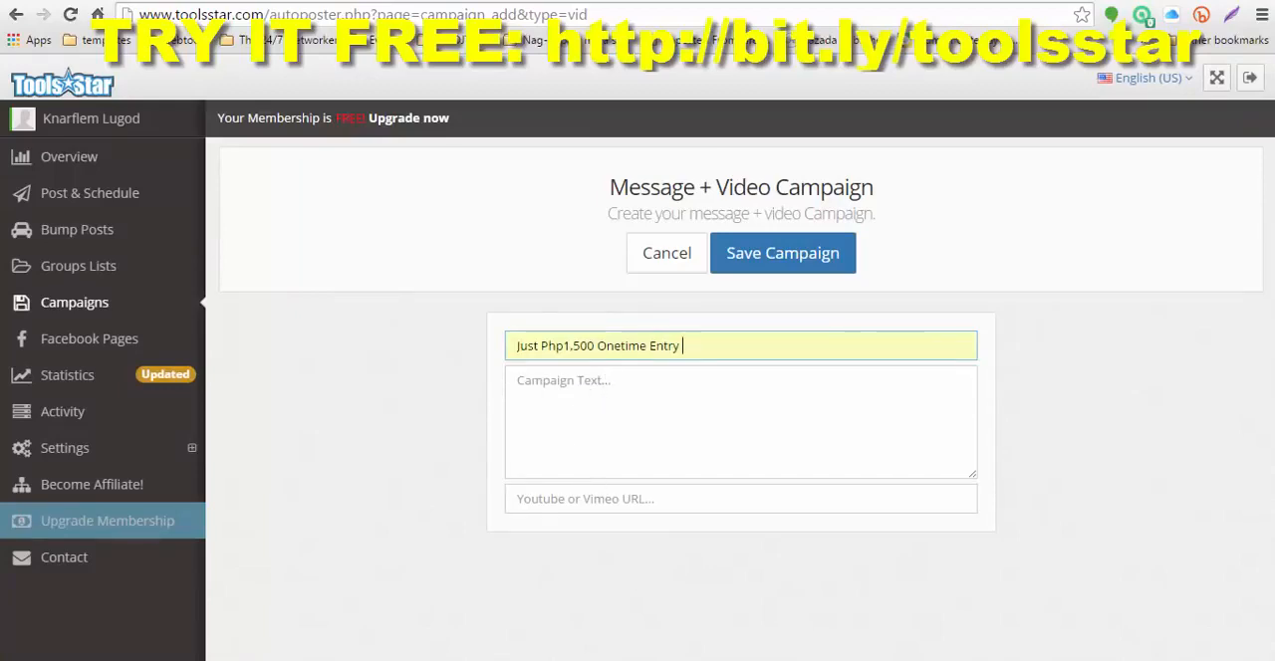
key(alt+Tab)
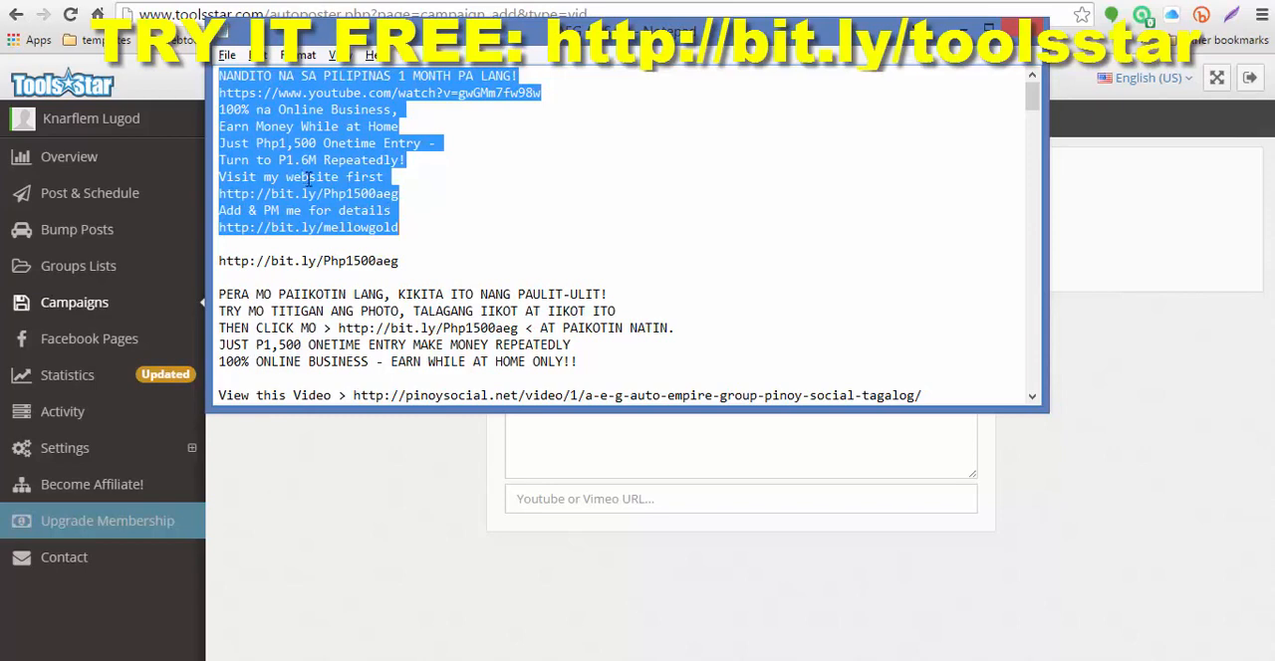
right_click(337, 128)
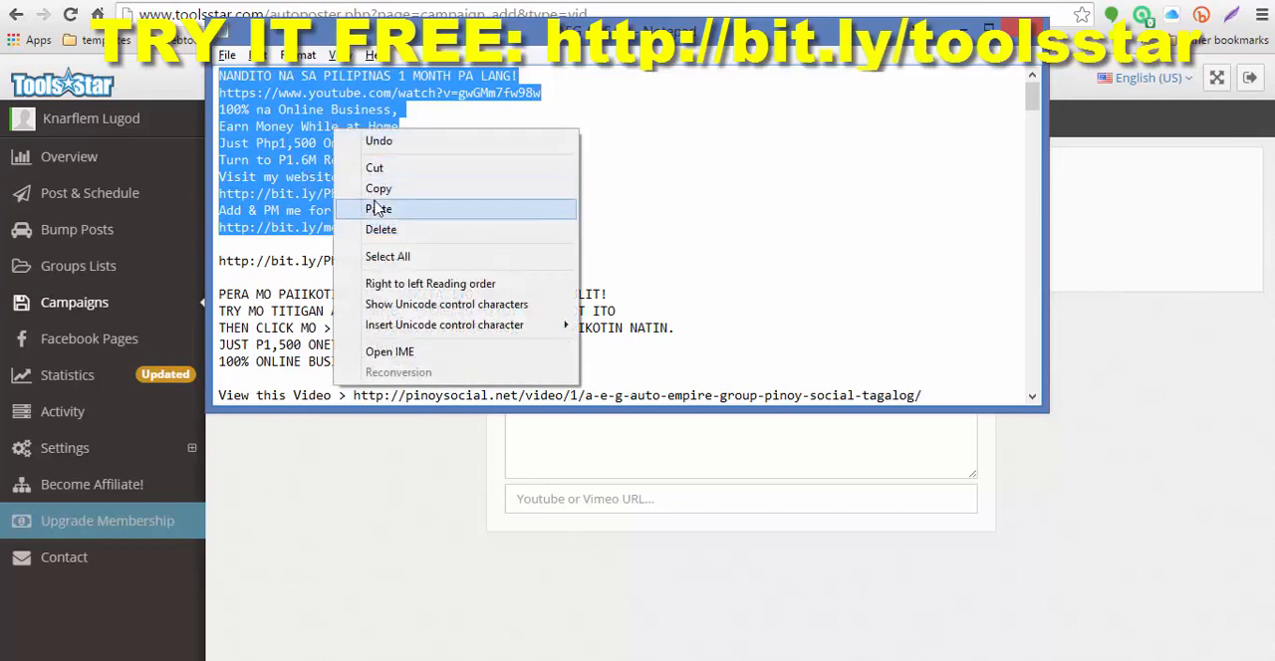
click(369, 188)
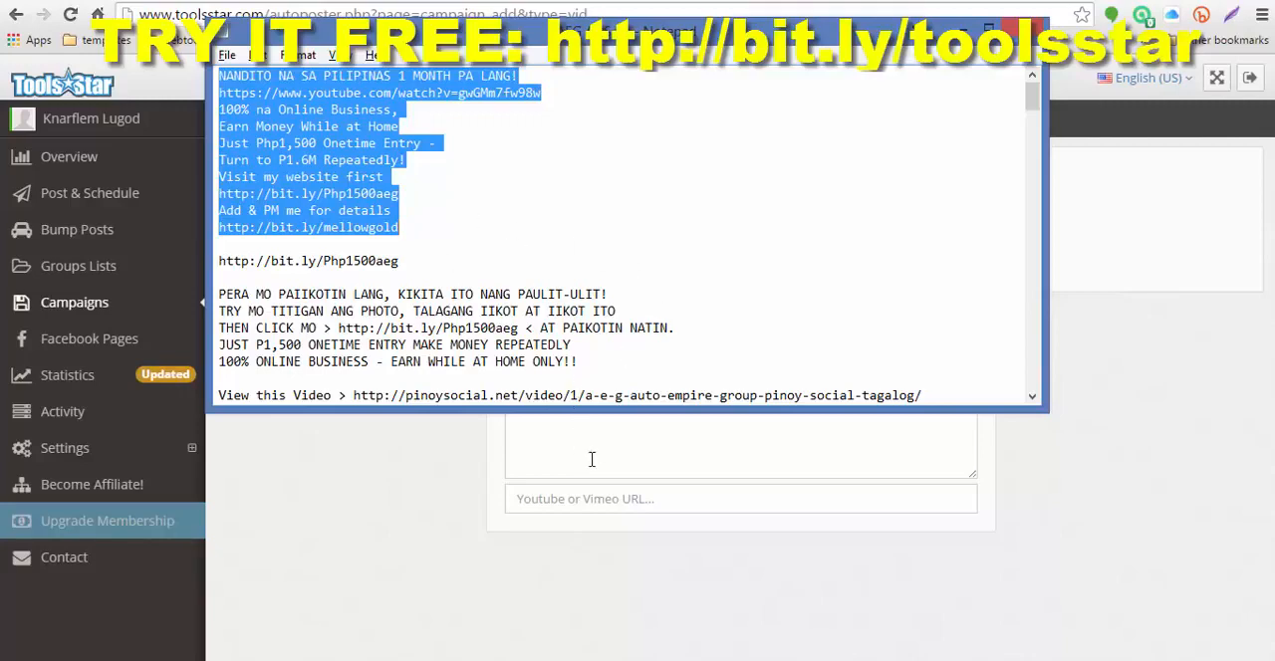
click(598, 440)
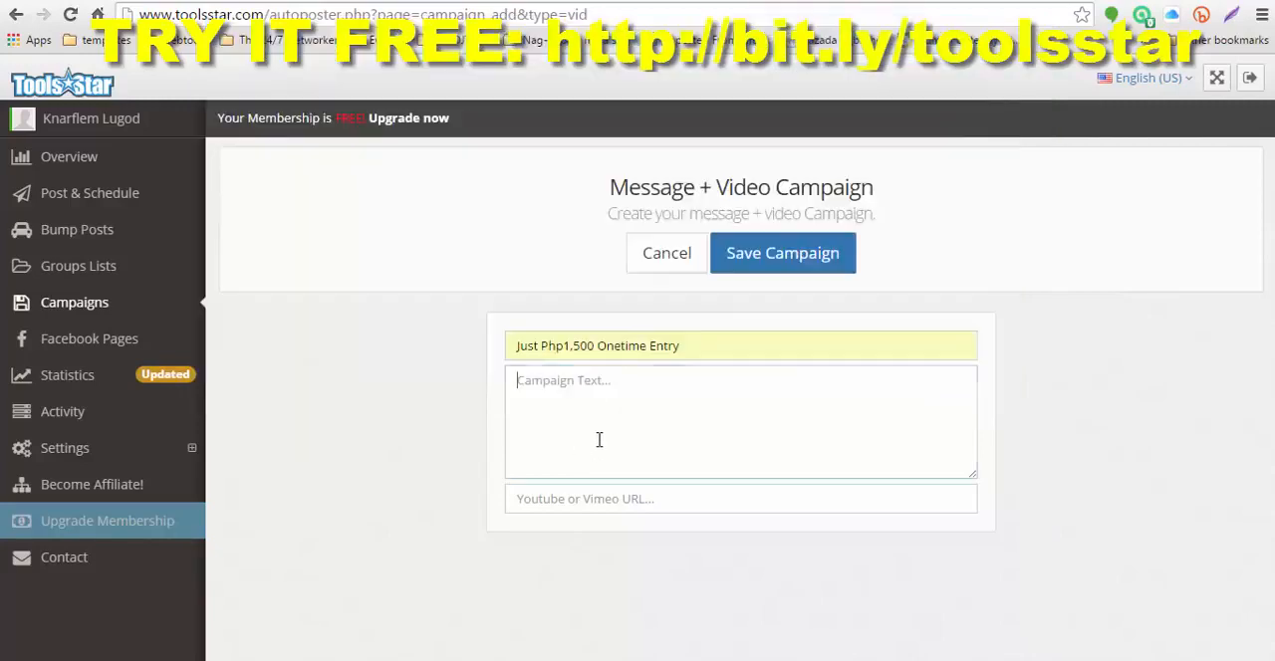
right_click(547, 386)
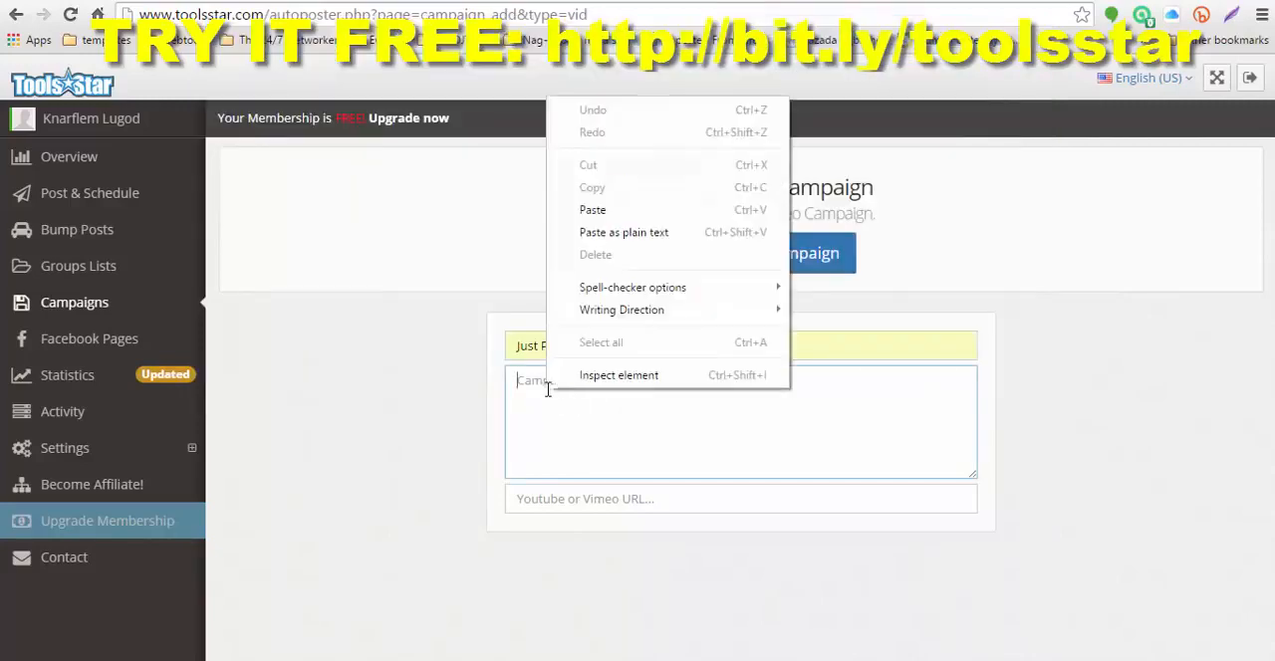
click(587, 212)
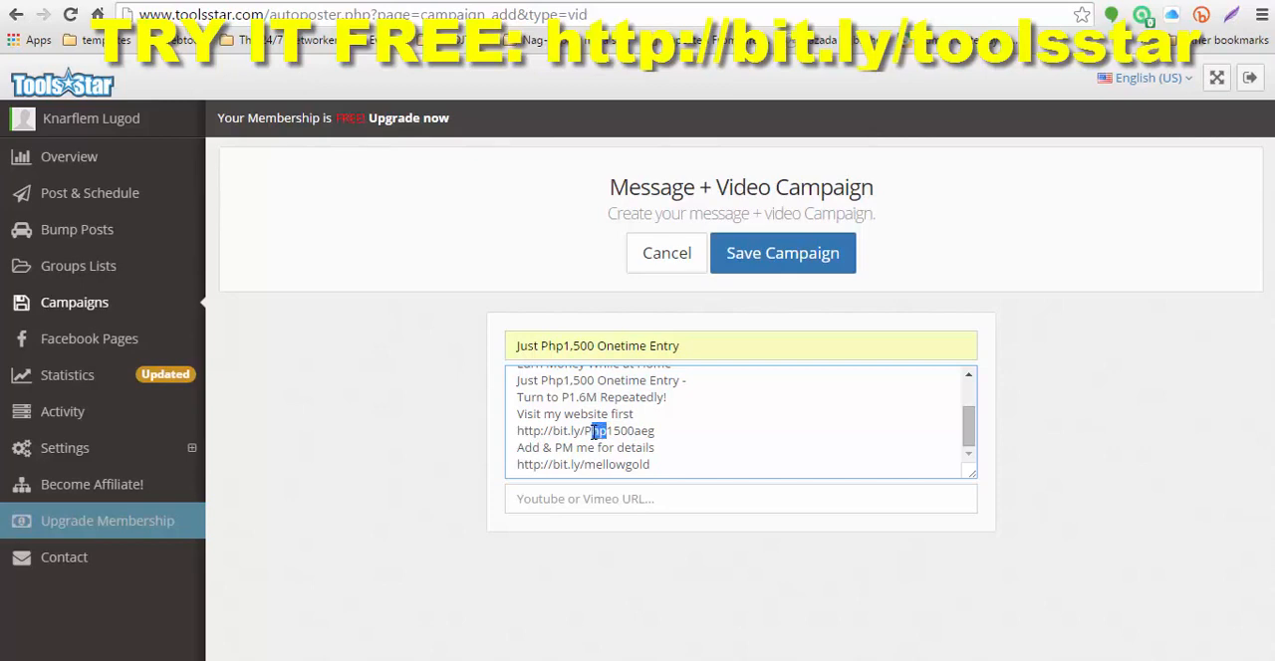
key(BackSpace)
drag(963, 435, 963, 406)
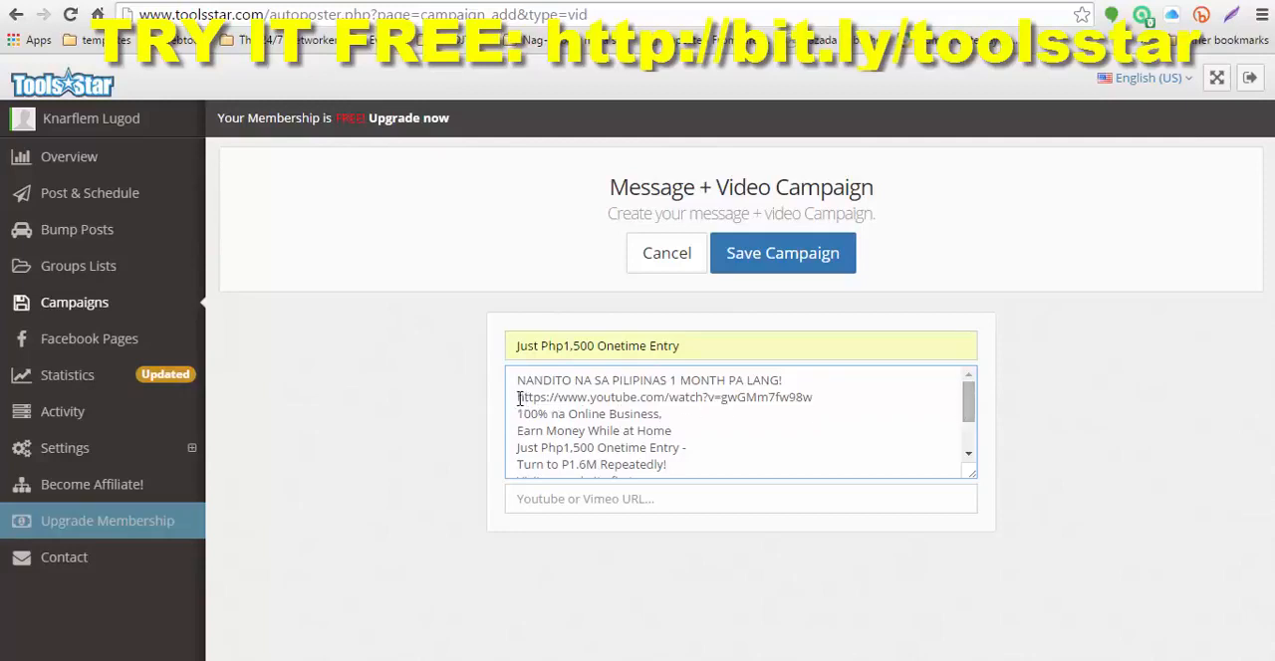
drag(517, 397, 828, 404)
key(ctrl+c)
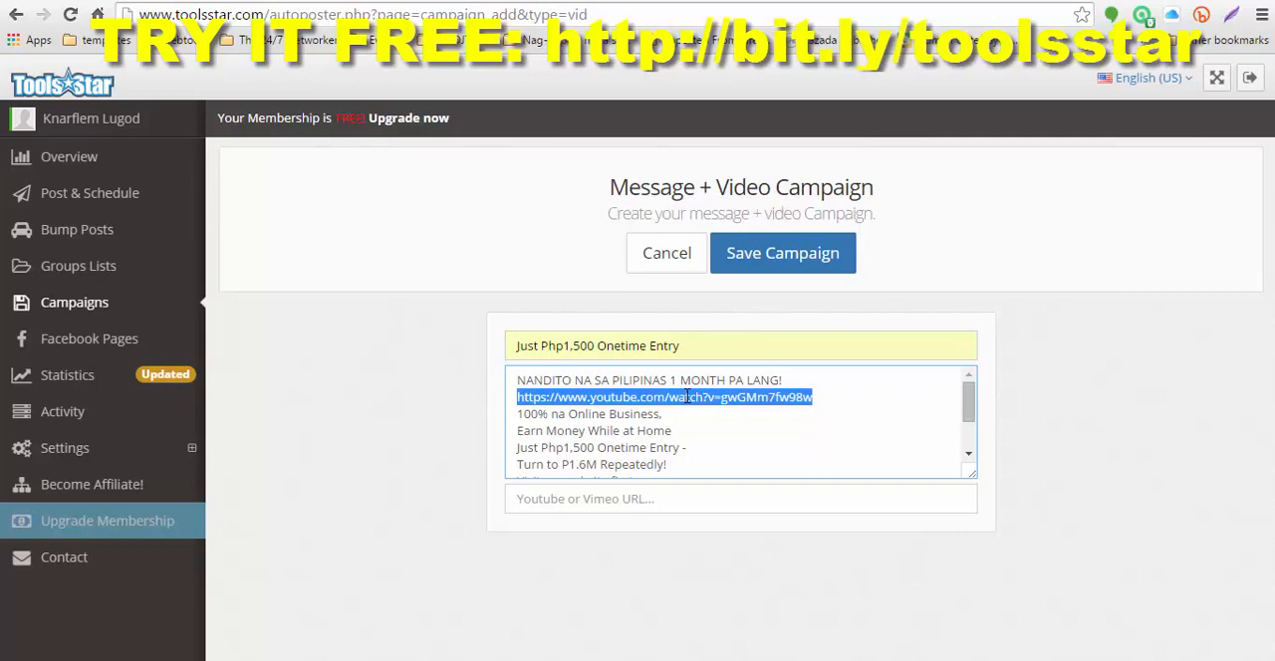
right_click(687, 398)
click(739, 148)
click(623, 500)
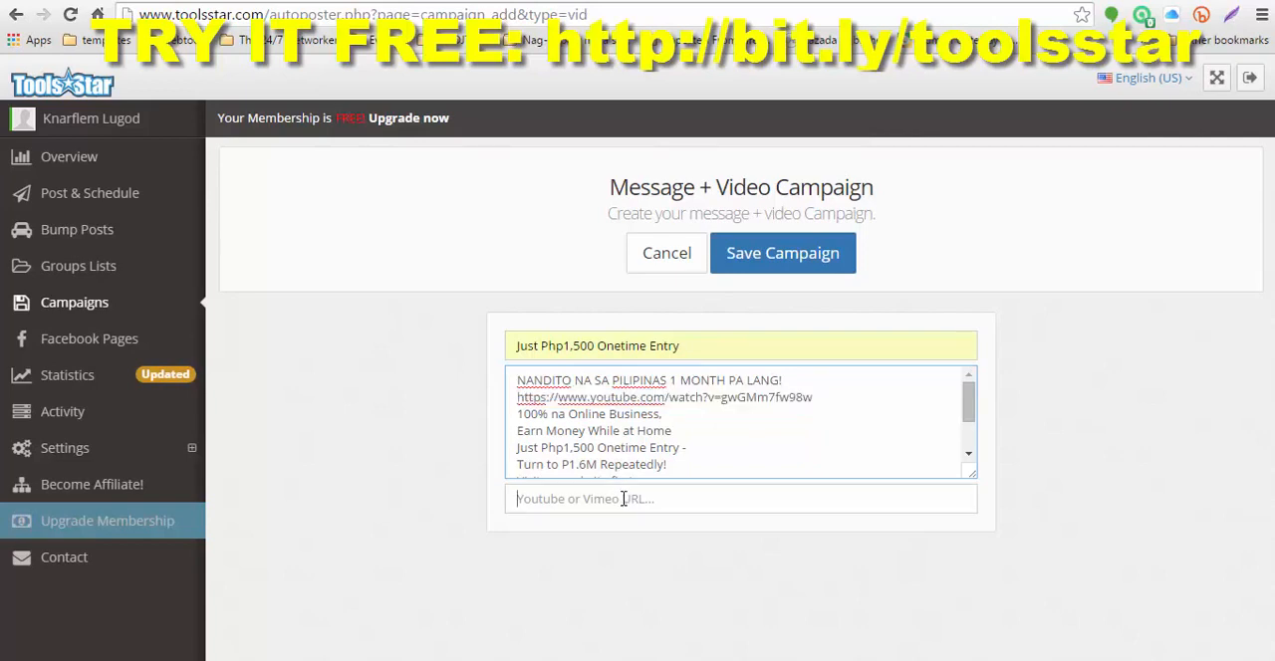
right_click(623, 500)
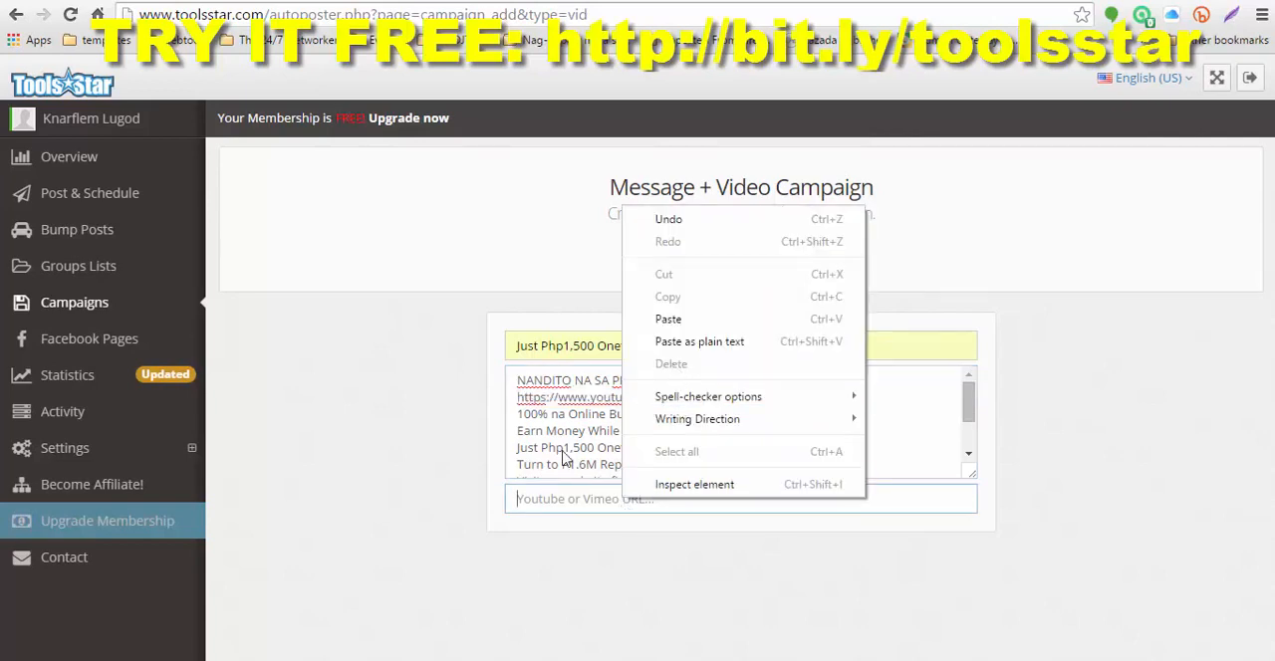
click(498, 519)
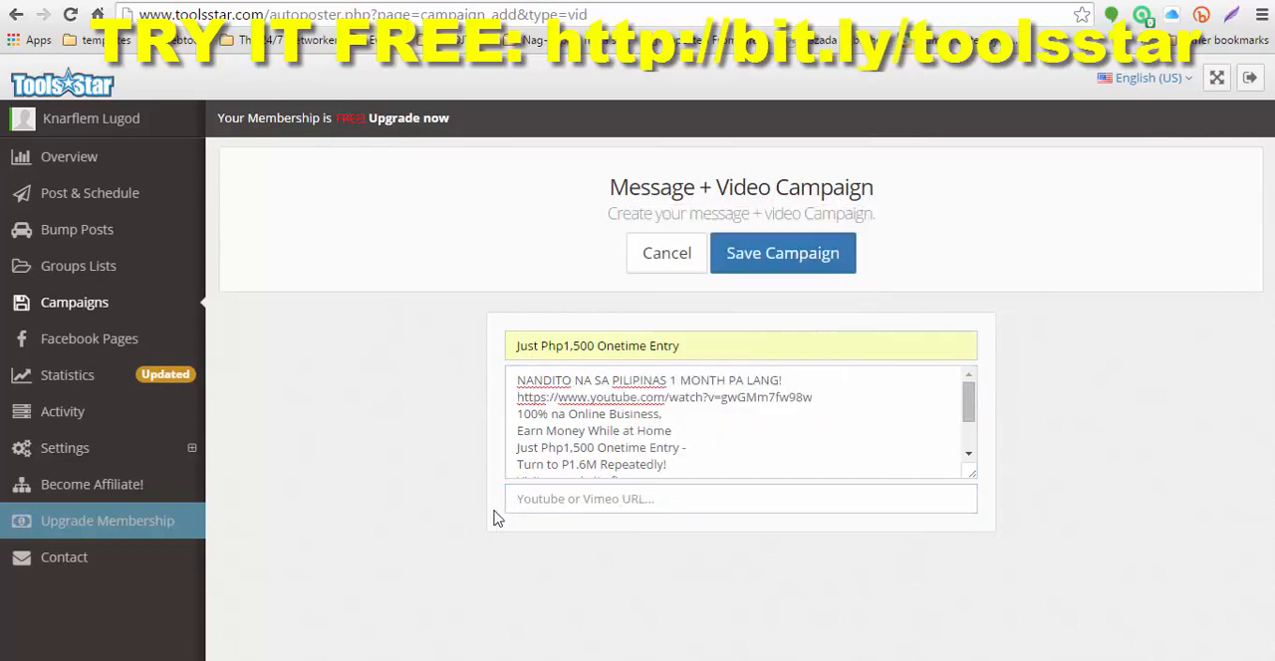
click(631, 500)
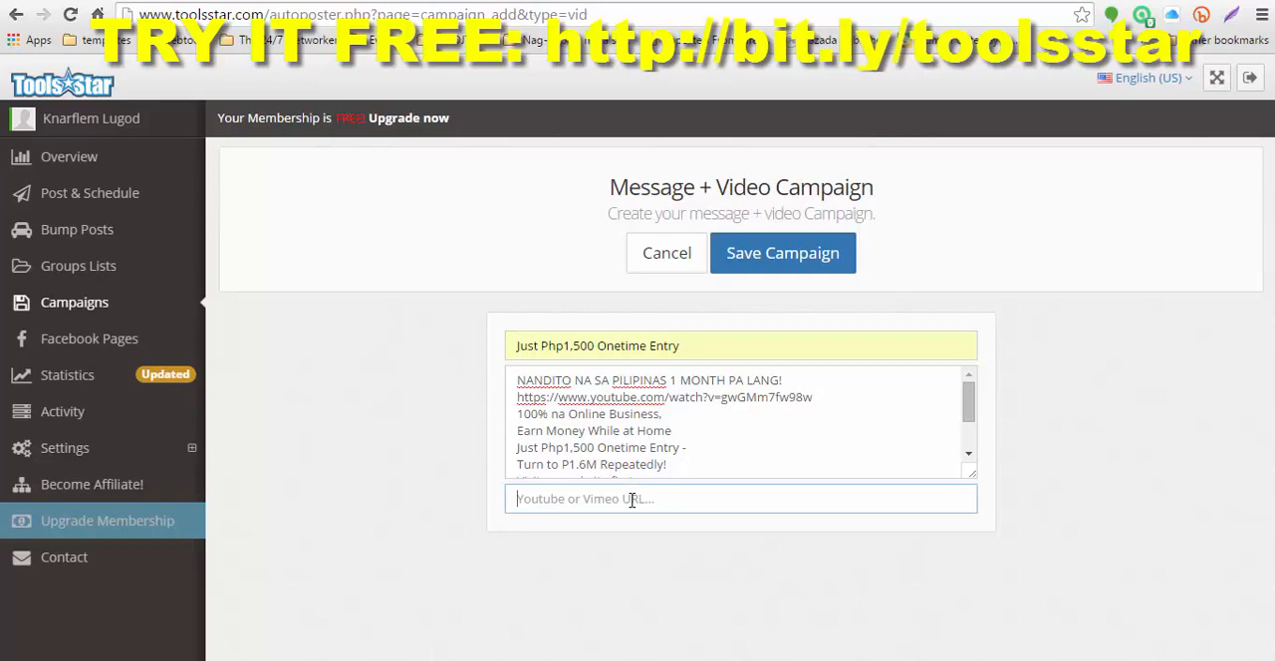
right_click(631, 500)
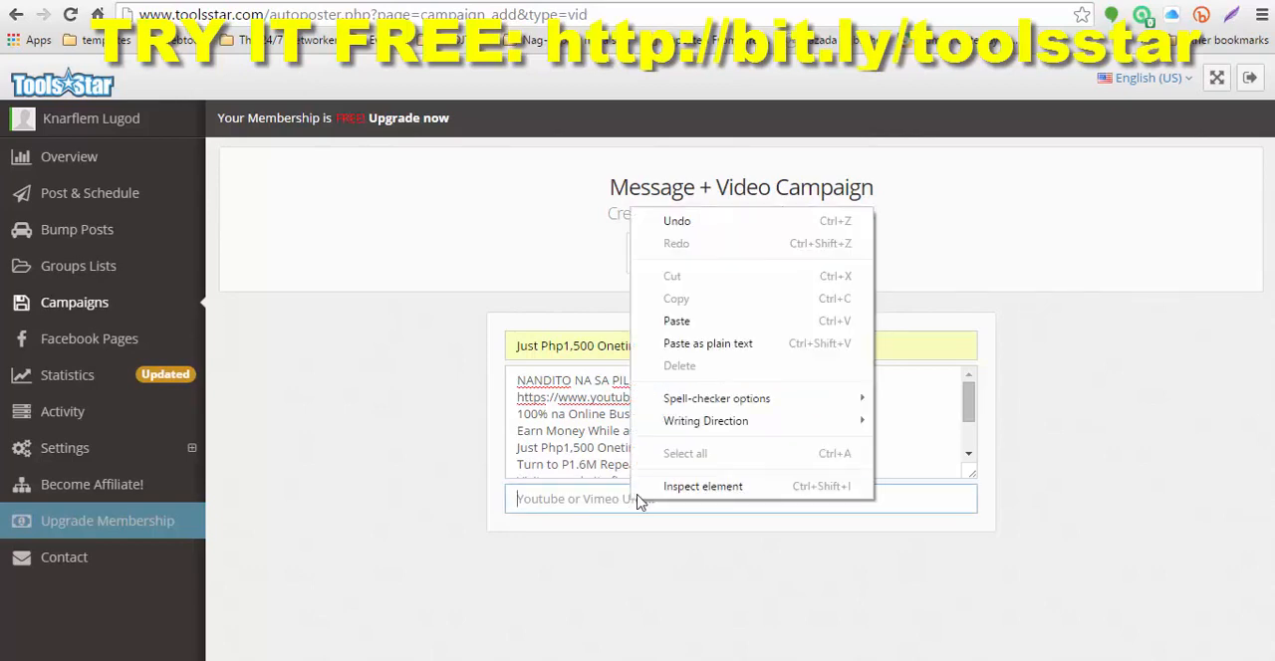
click(686, 324)
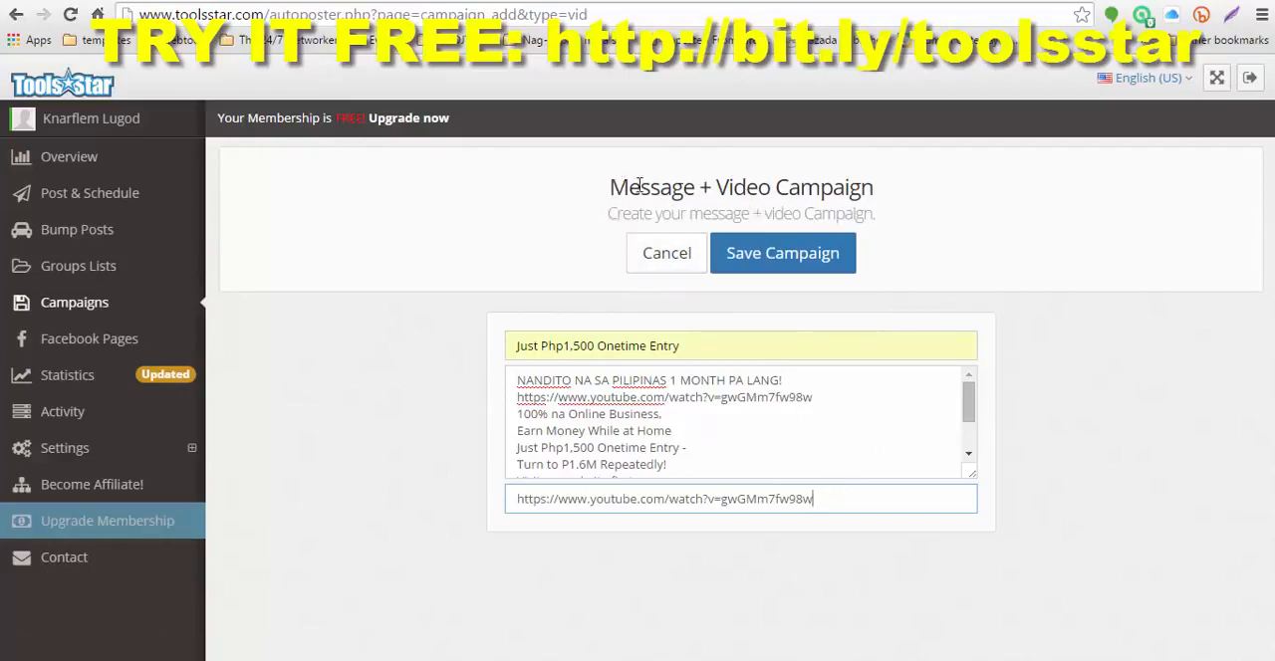
click(766, 261)
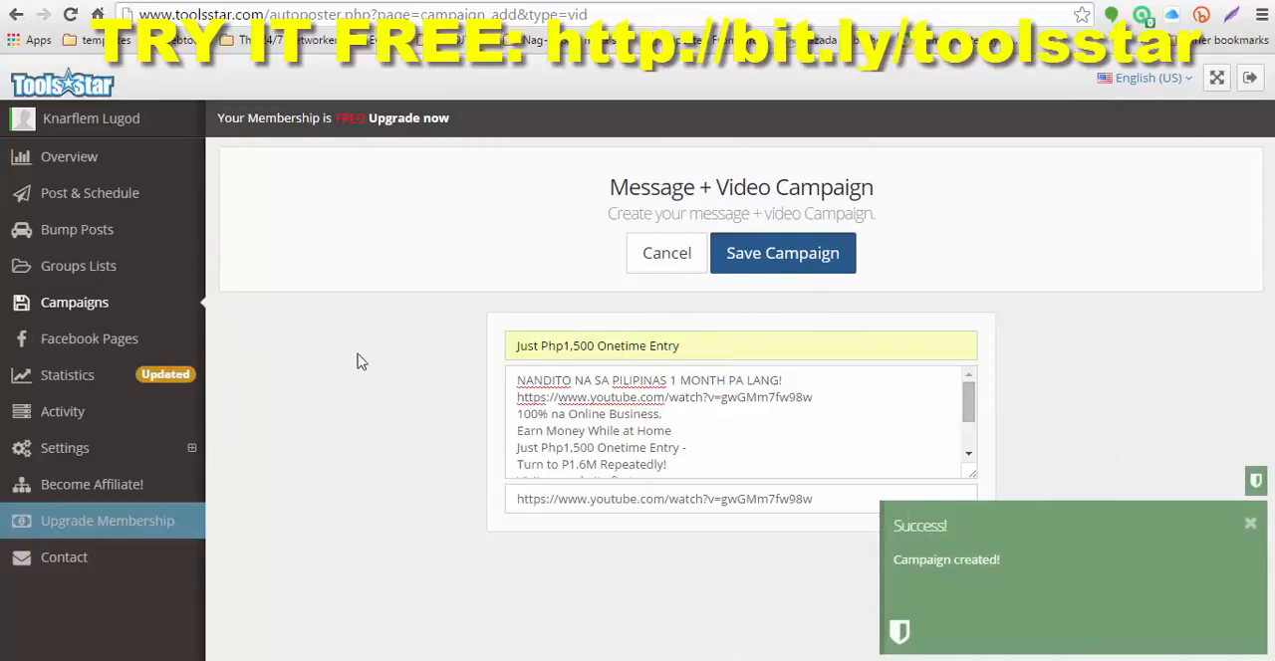
Step: Open the campaign list and examine the preview of the new video campaign
click(78, 309)
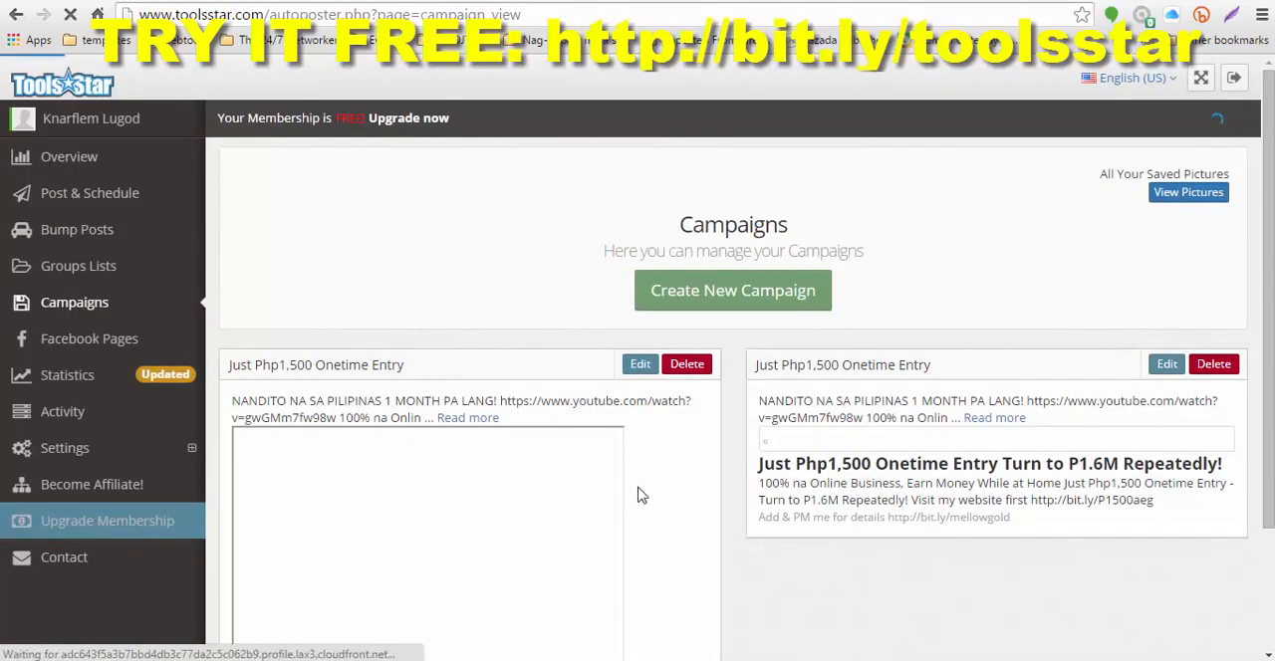
scroll(683, 512, down, 3)
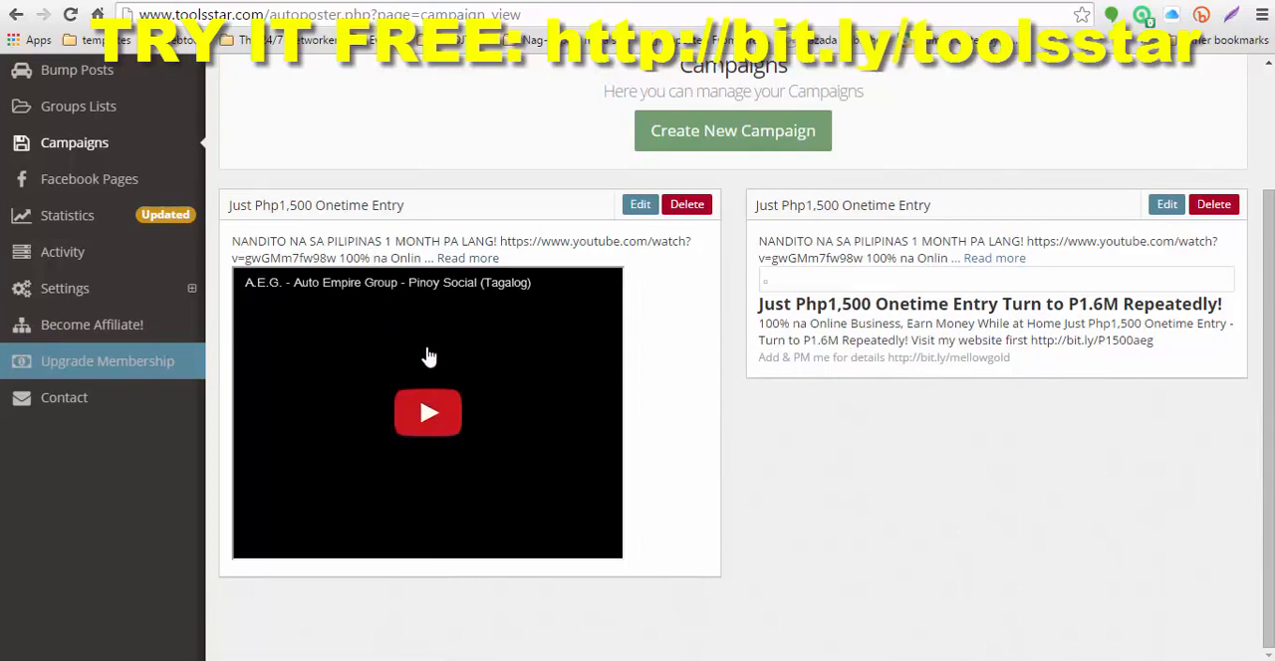
scroll(656, 414, up, 1)
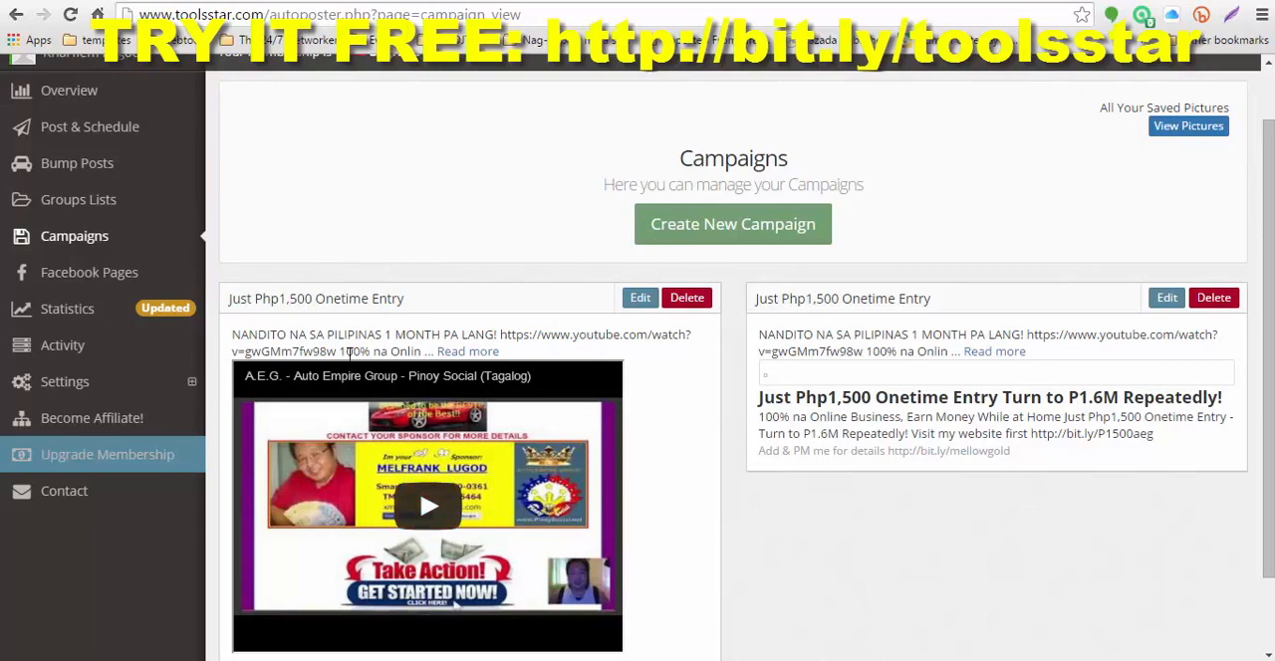
Step: Check the campaign choices on the posting and scheduling page, and open the activity log to review the posting history
click(69, 132)
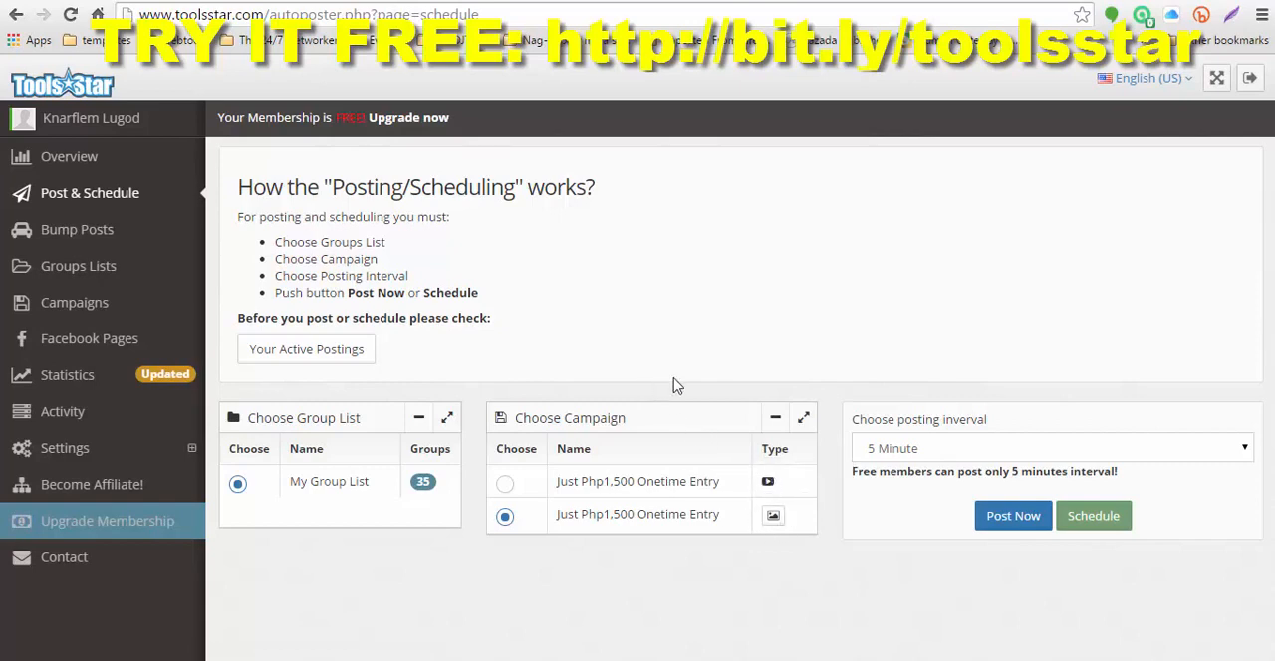
click(62, 416)
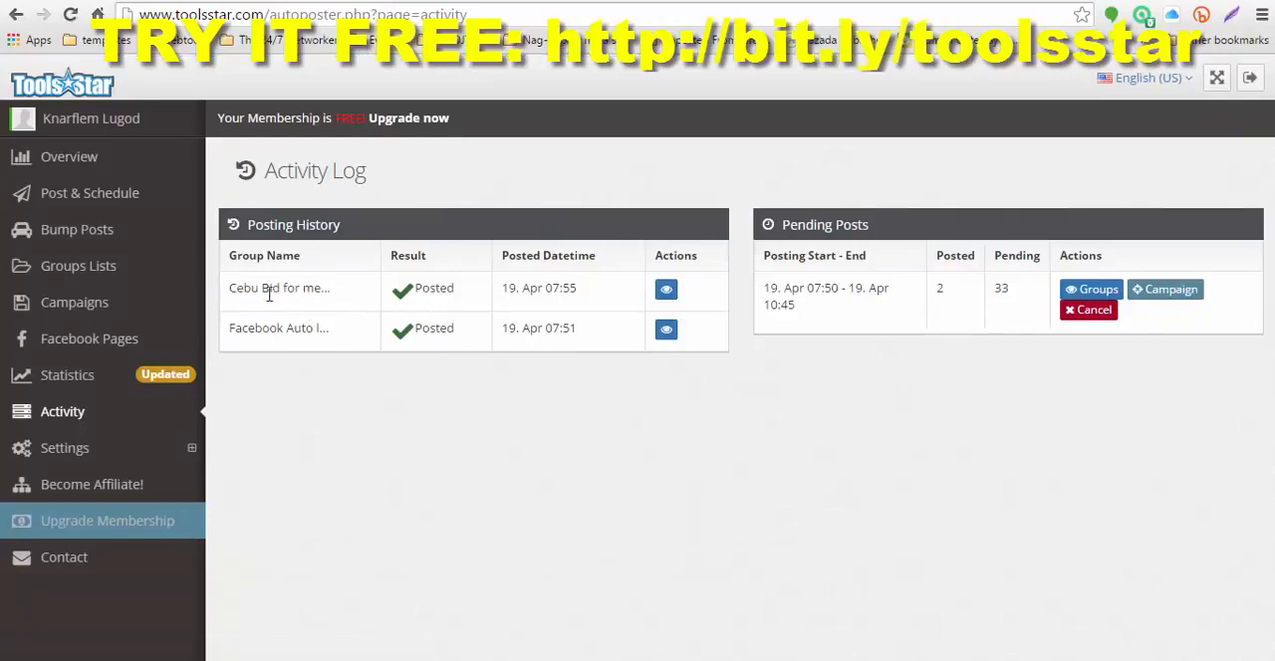
Step: View the published post in the Cebu Bid for me group on Facebook, and return to the activity log
click(666, 291)
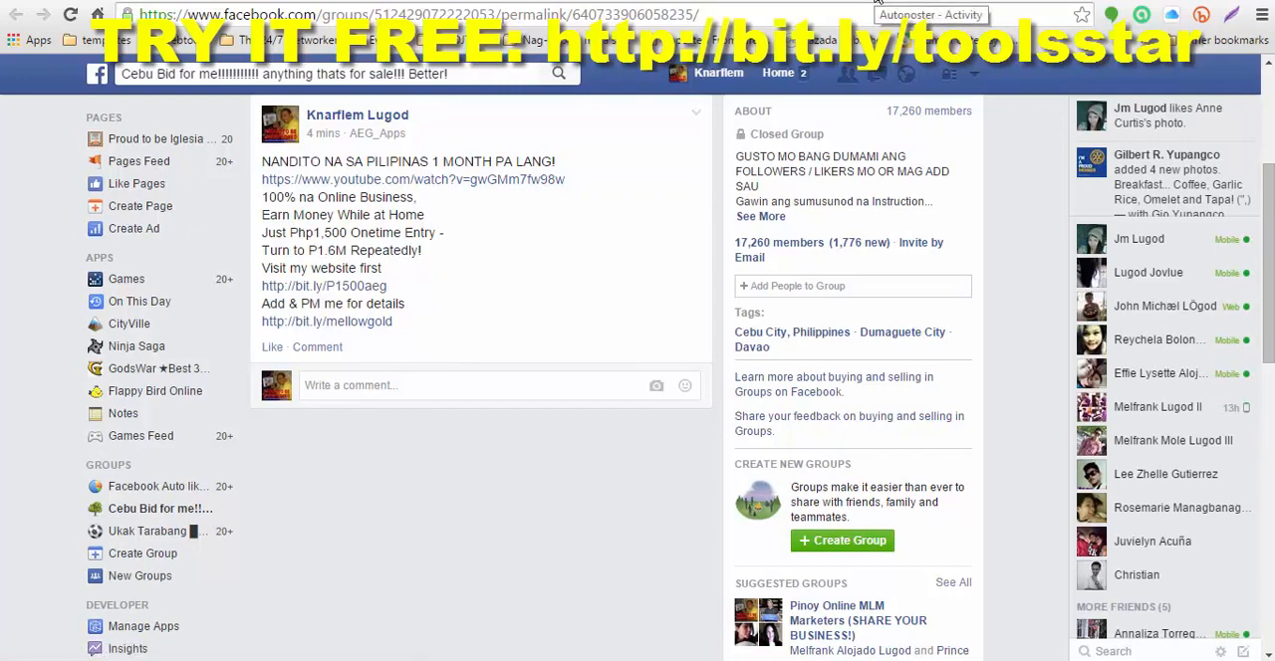
click(876, 4)
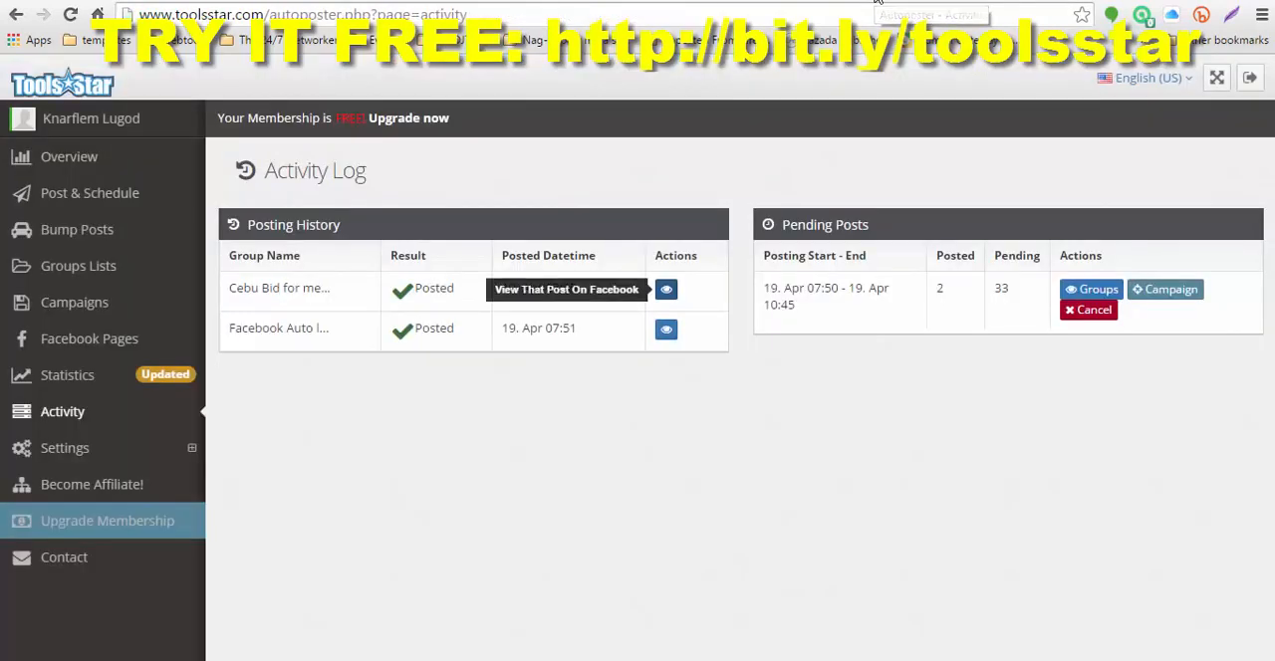
Step: Open the picture campaign "Just Php1,500 Onetime Entry" for editing and delete its existing picture
click(76, 302)
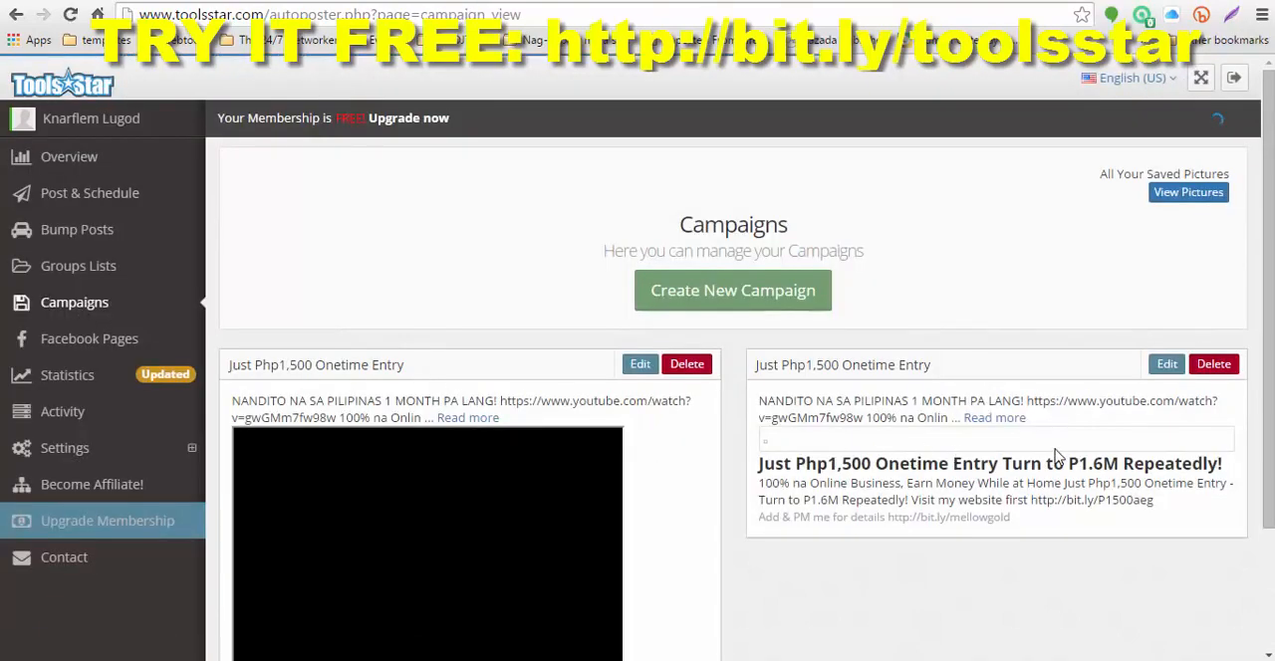
click(1163, 368)
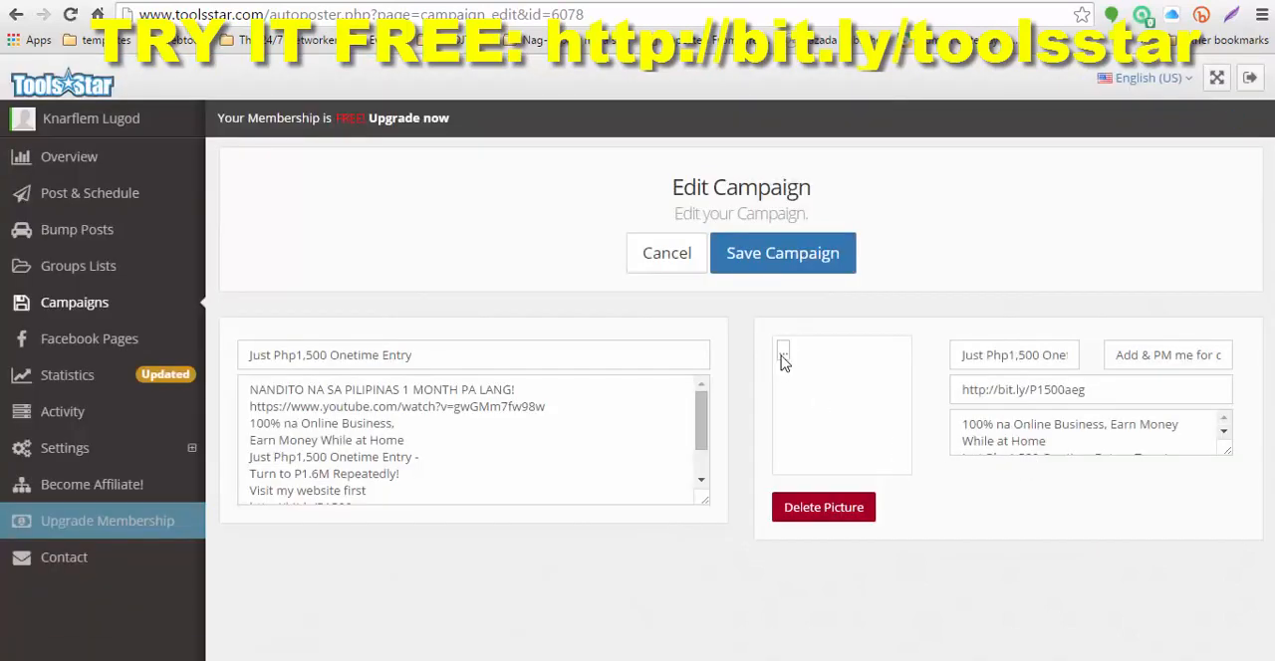
click(831, 508)
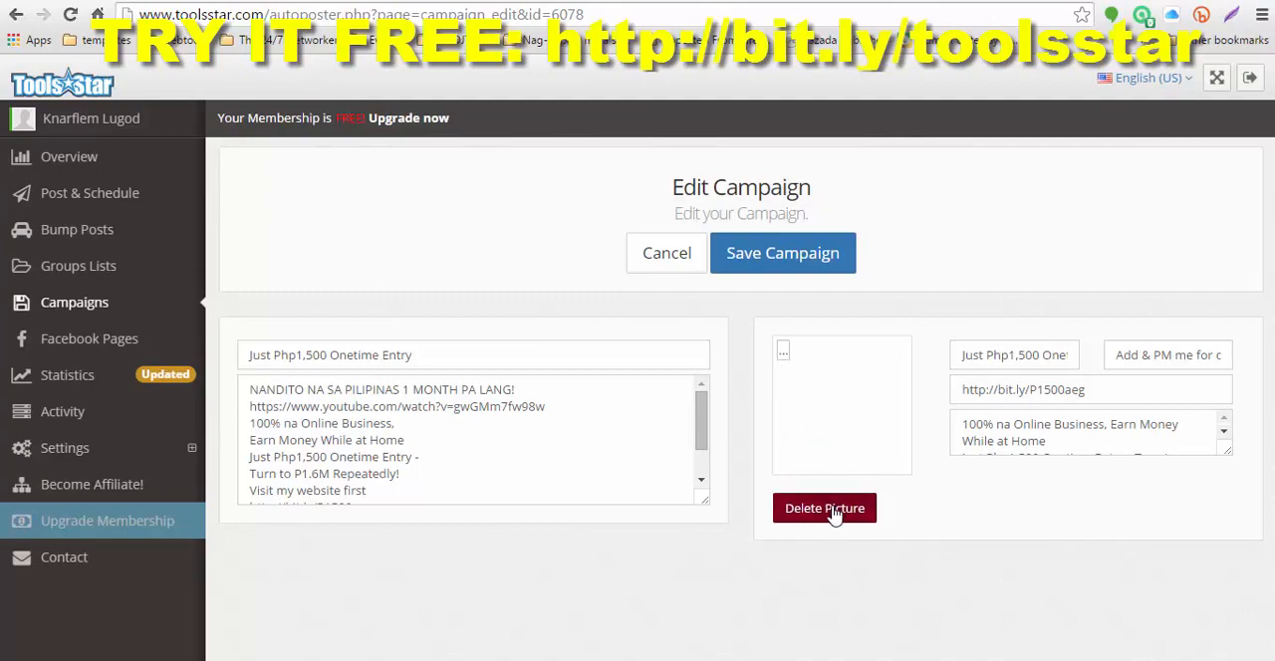
click(920, 363)
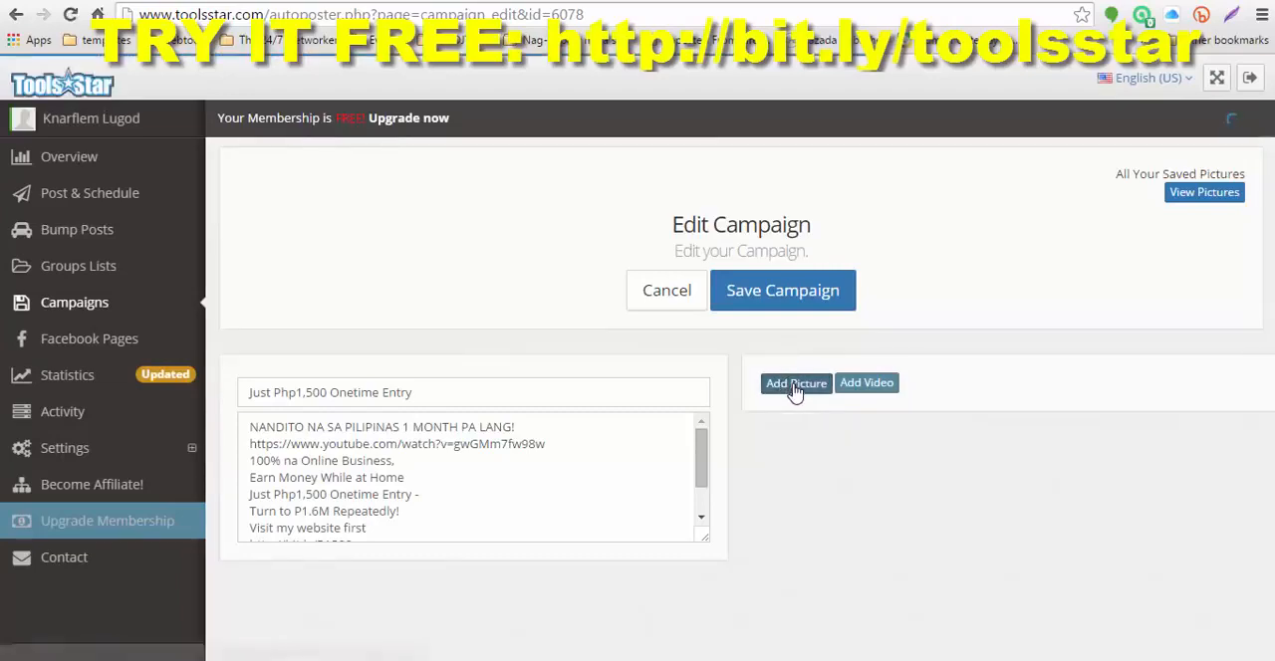
Step: Add the image Money Money.jpg as the campaign's new picture
click(795, 387)
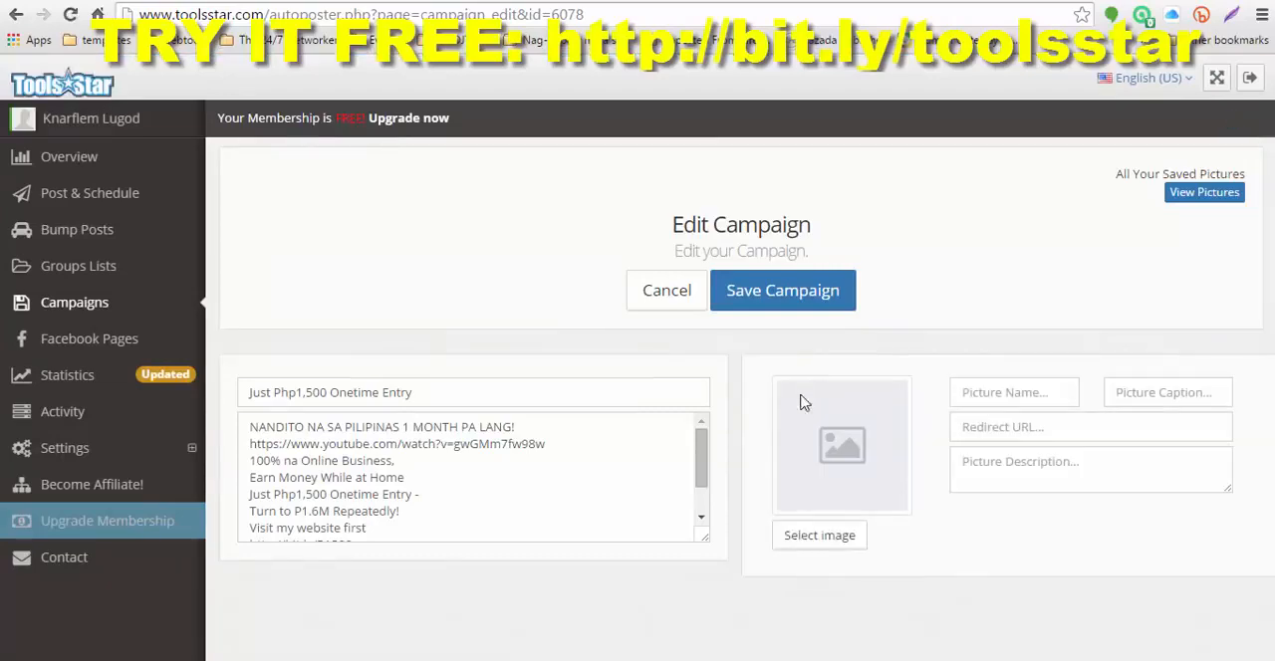
click(826, 545)
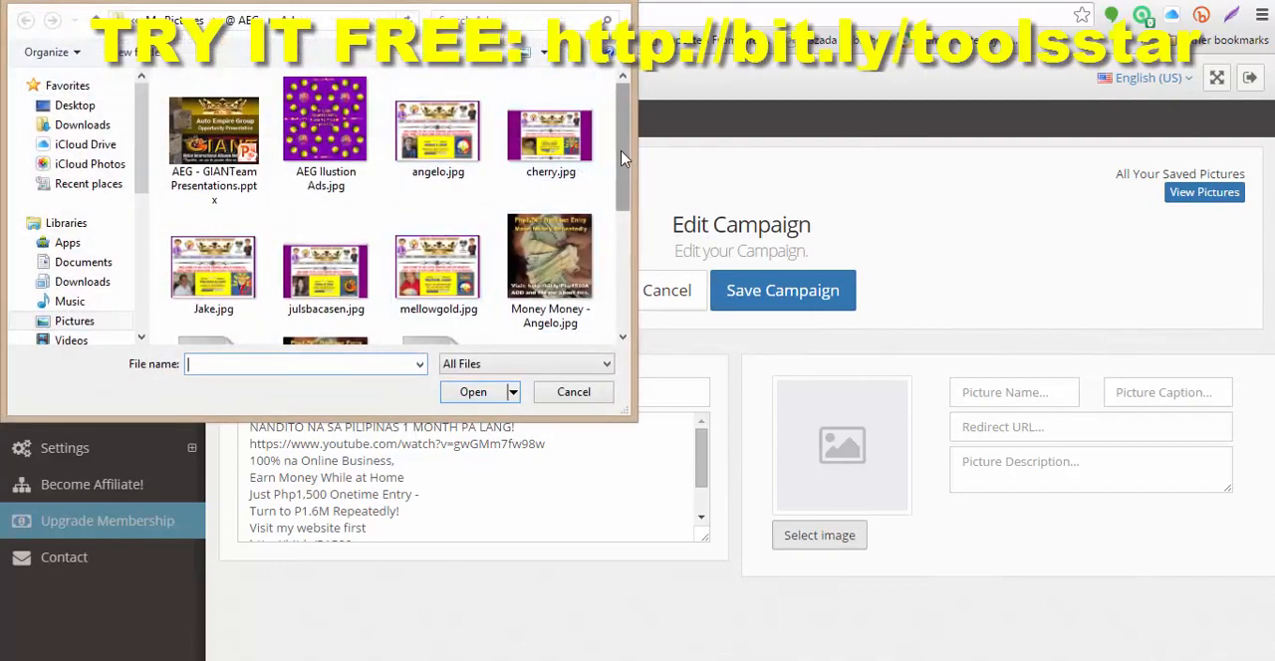
scroll(418, 164, down, 3)
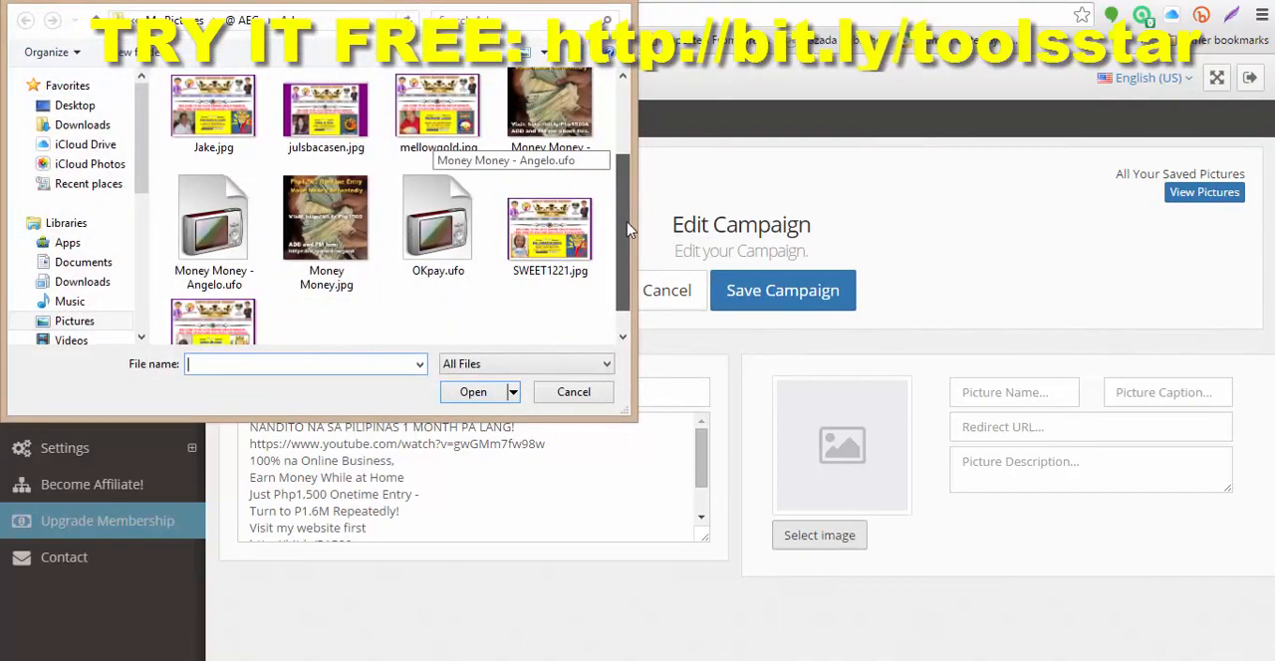
click(317, 223)
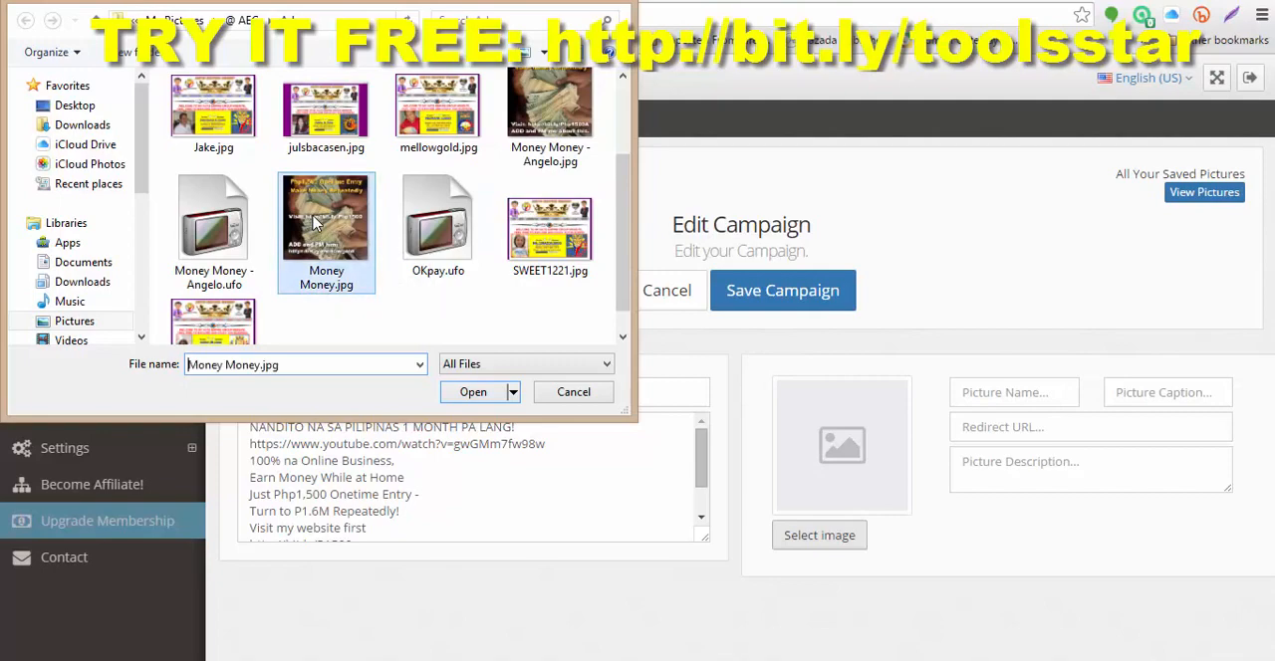
click(468, 391)
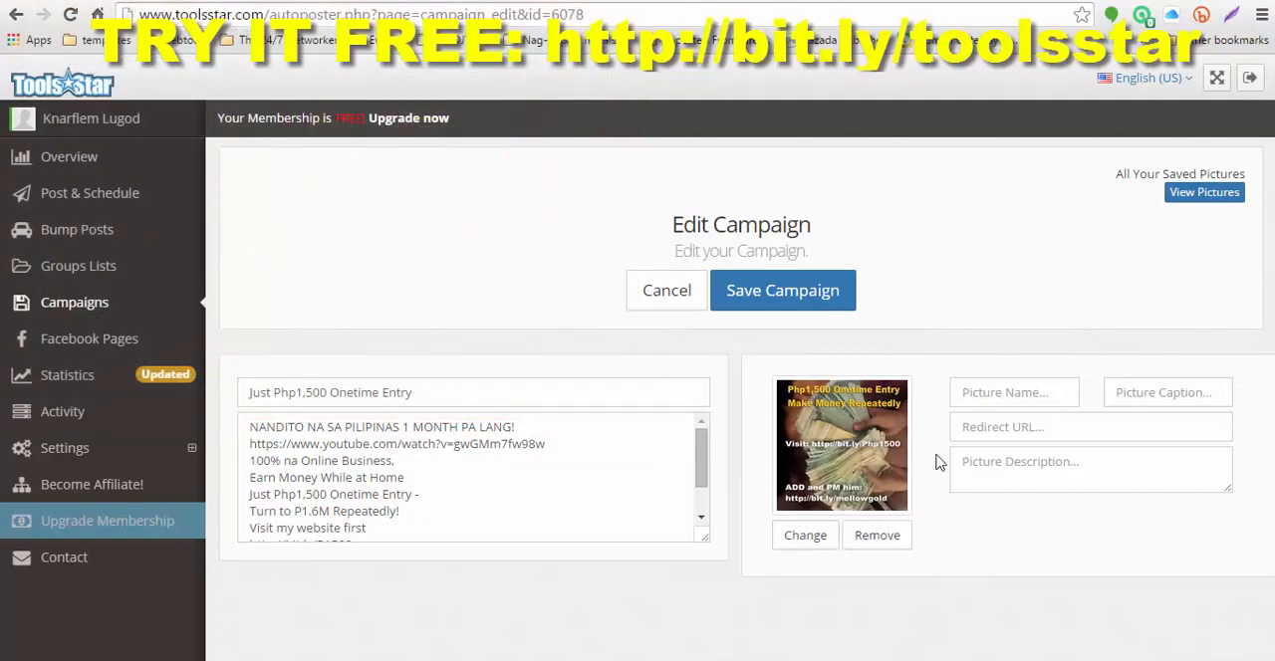
click(1010, 392)
click(1007, 393)
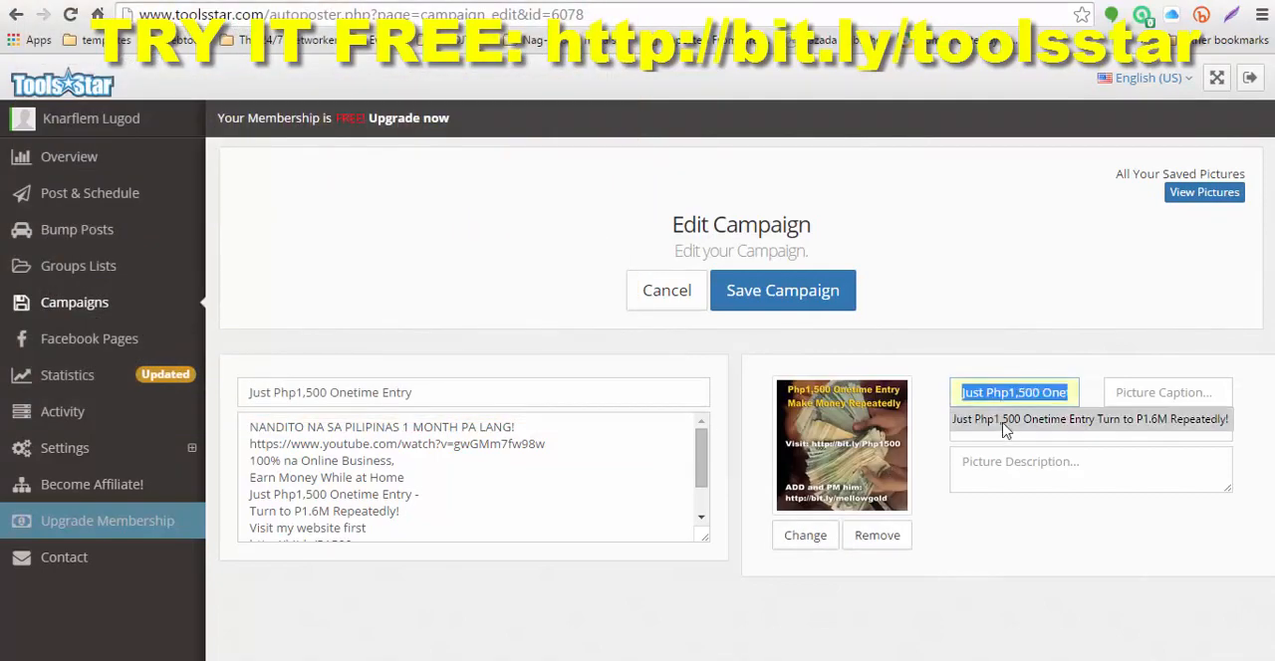
click(1004, 423)
click(1132, 397)
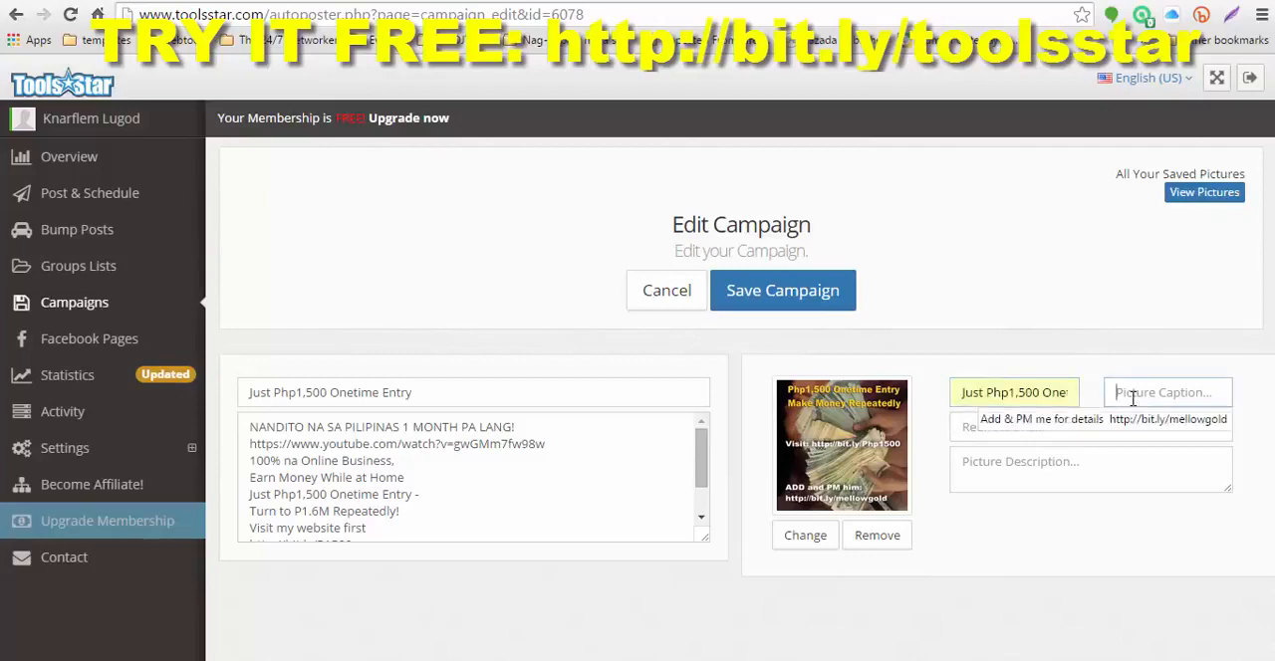
click(1121, 429)
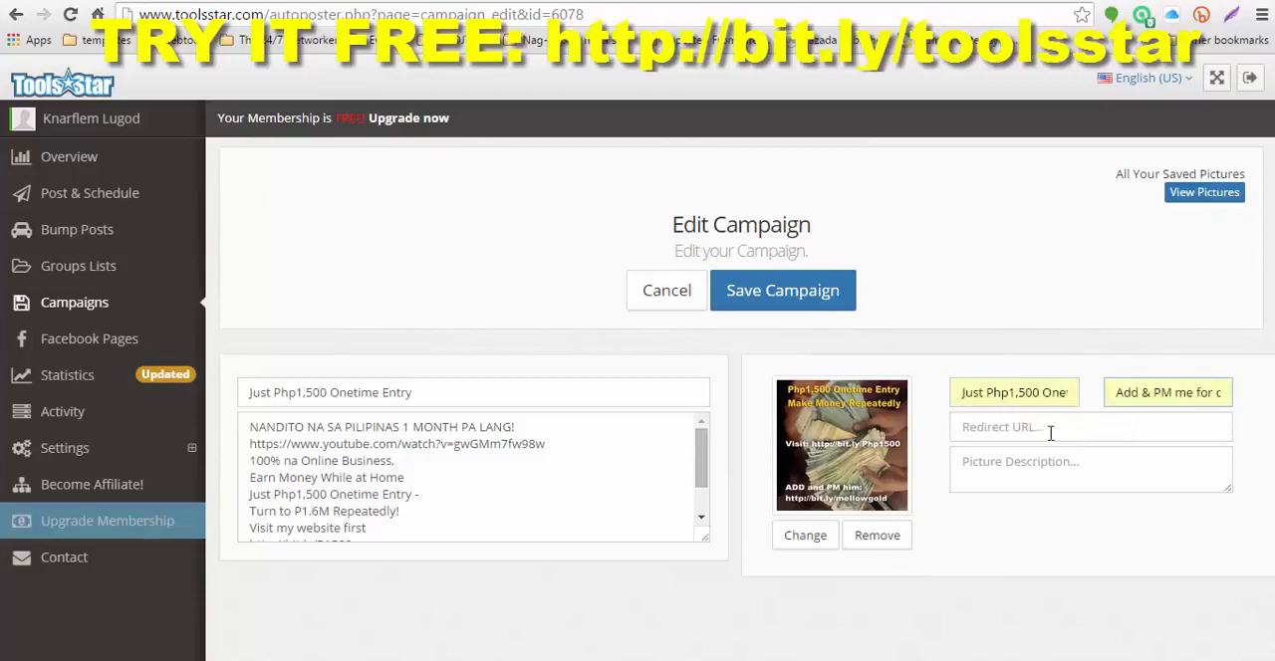
click(1035, 429)
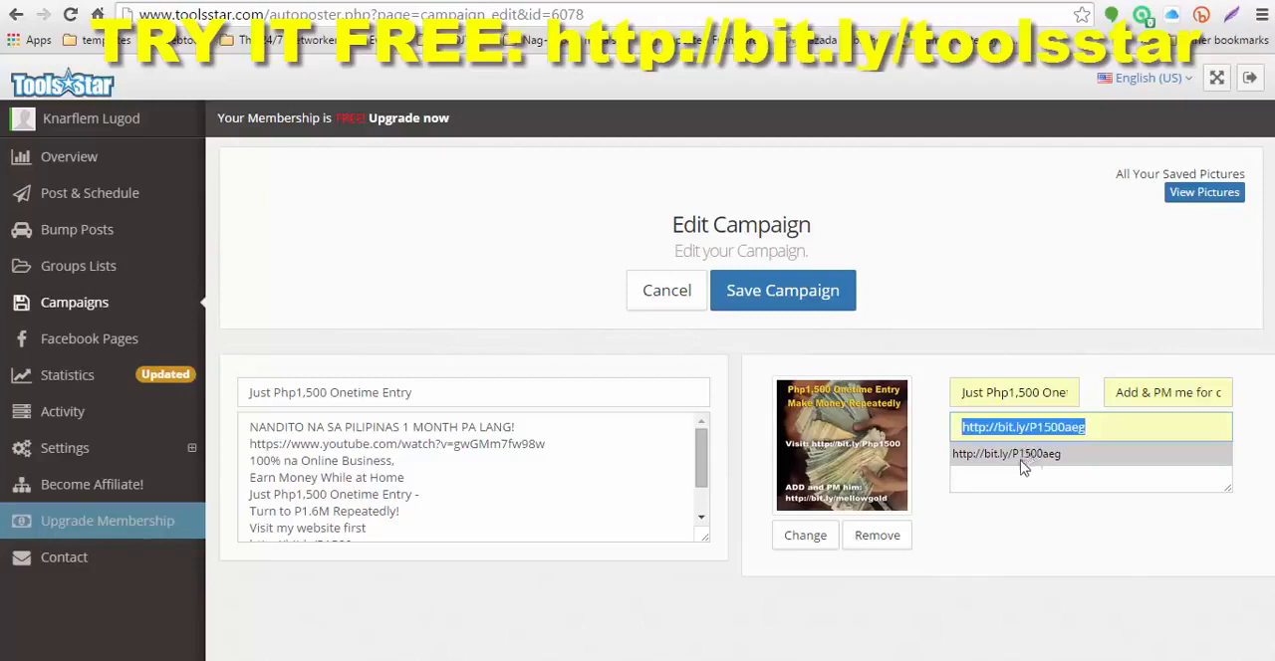
click(999, 455)
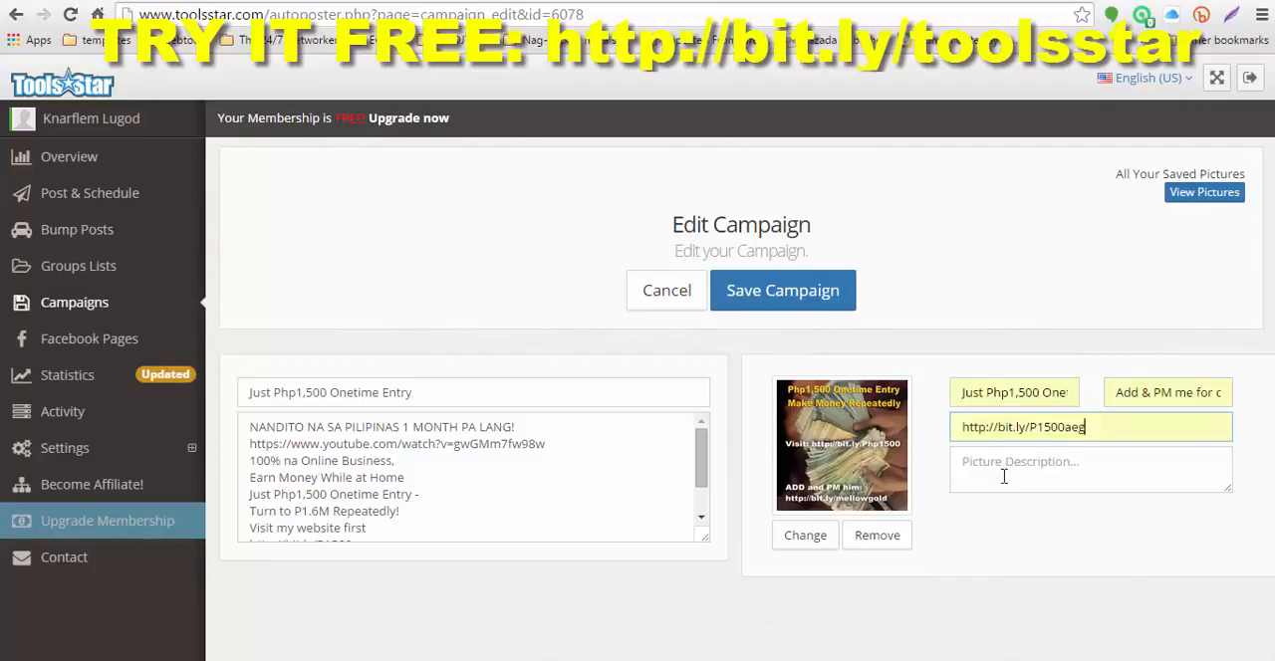
Step: Copy the full campaign text into the picture description, and enlarge the description box to show more lines
click(311, 458)
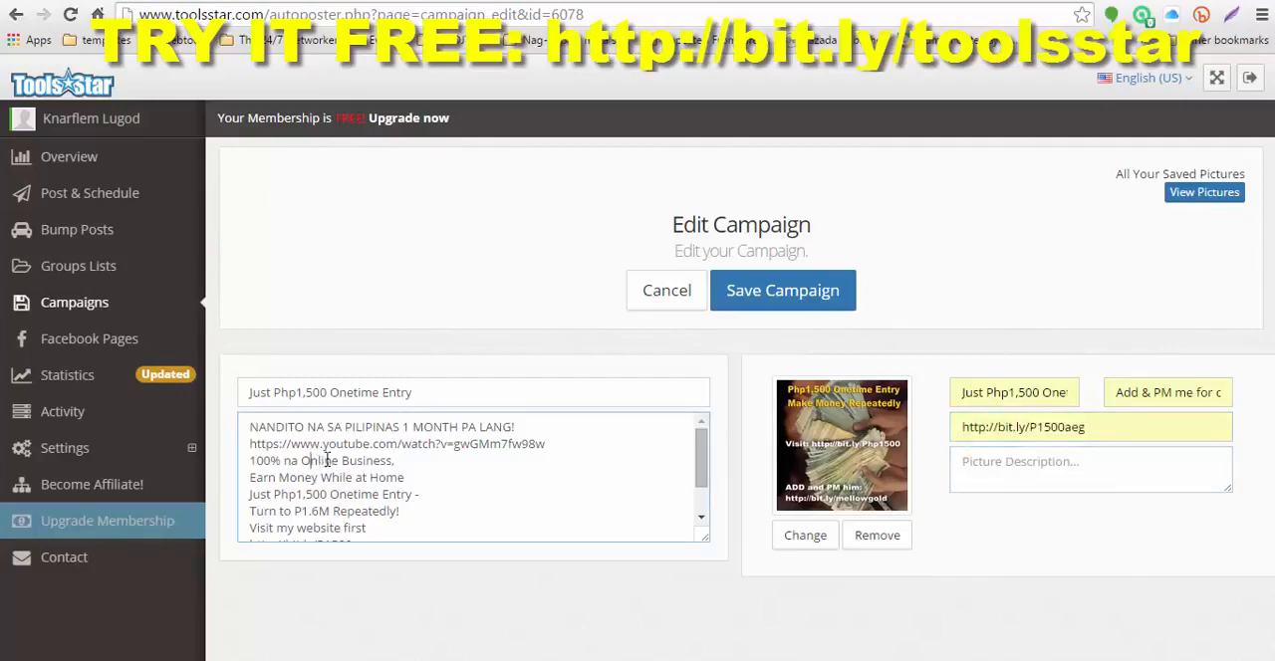
key(ctrl+a)
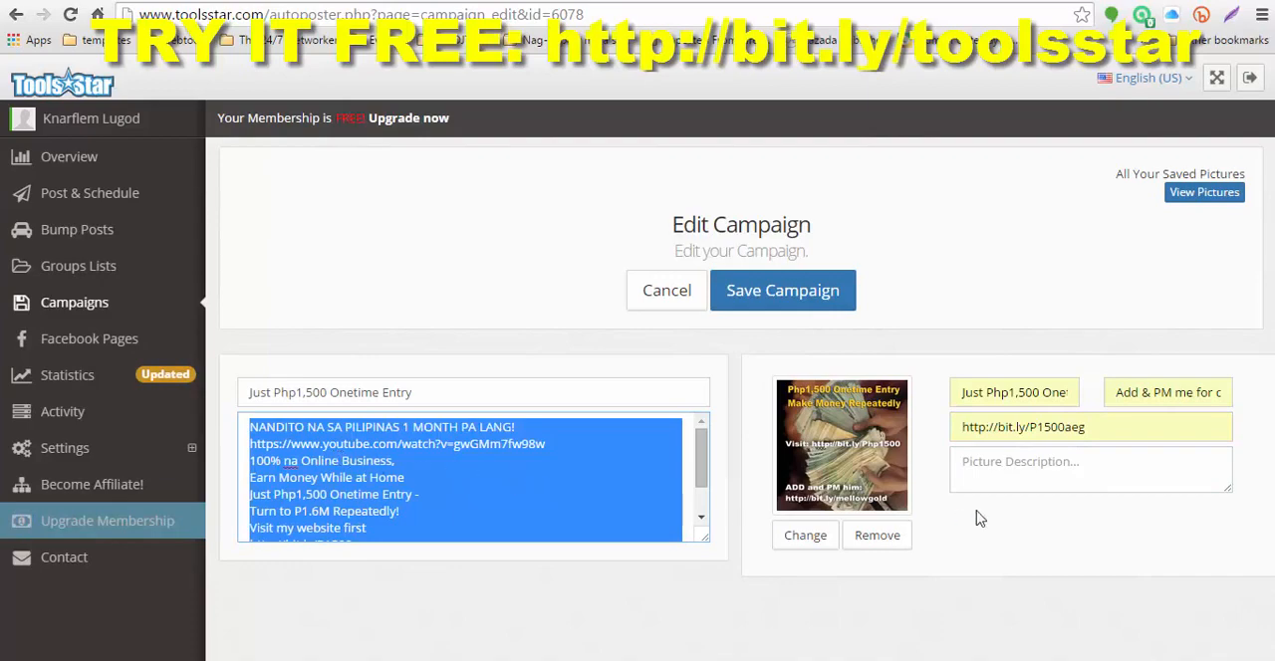
right_click(345, 464)
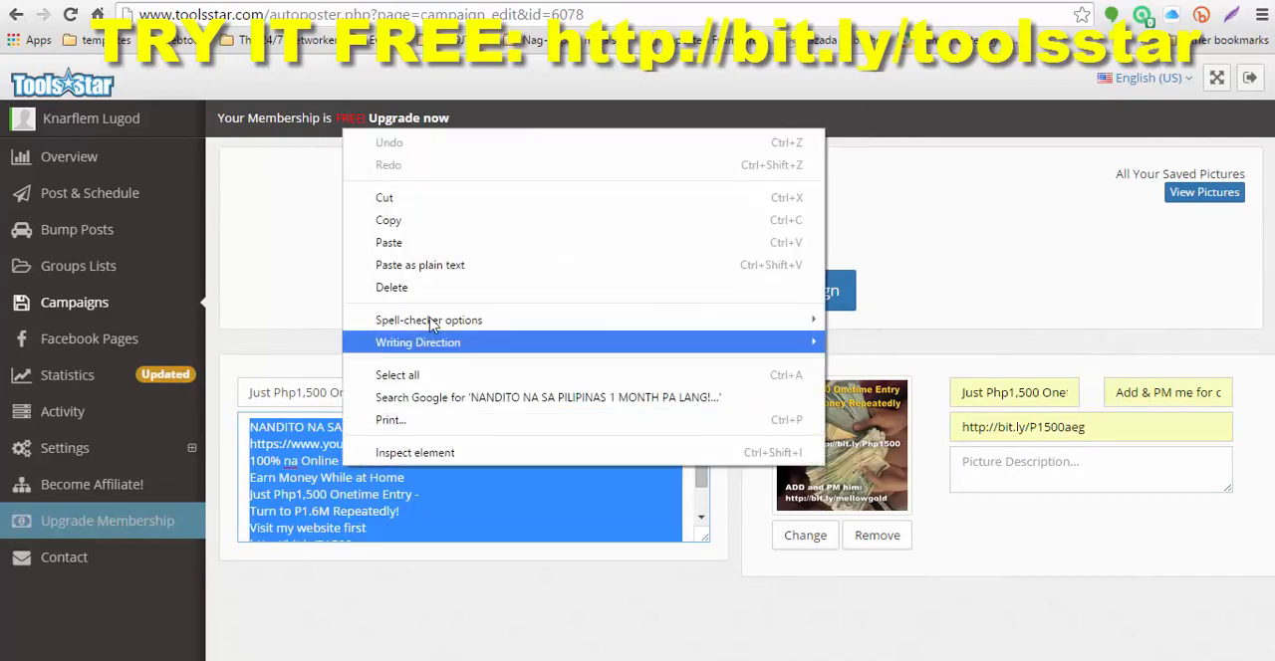
click(390, 222)
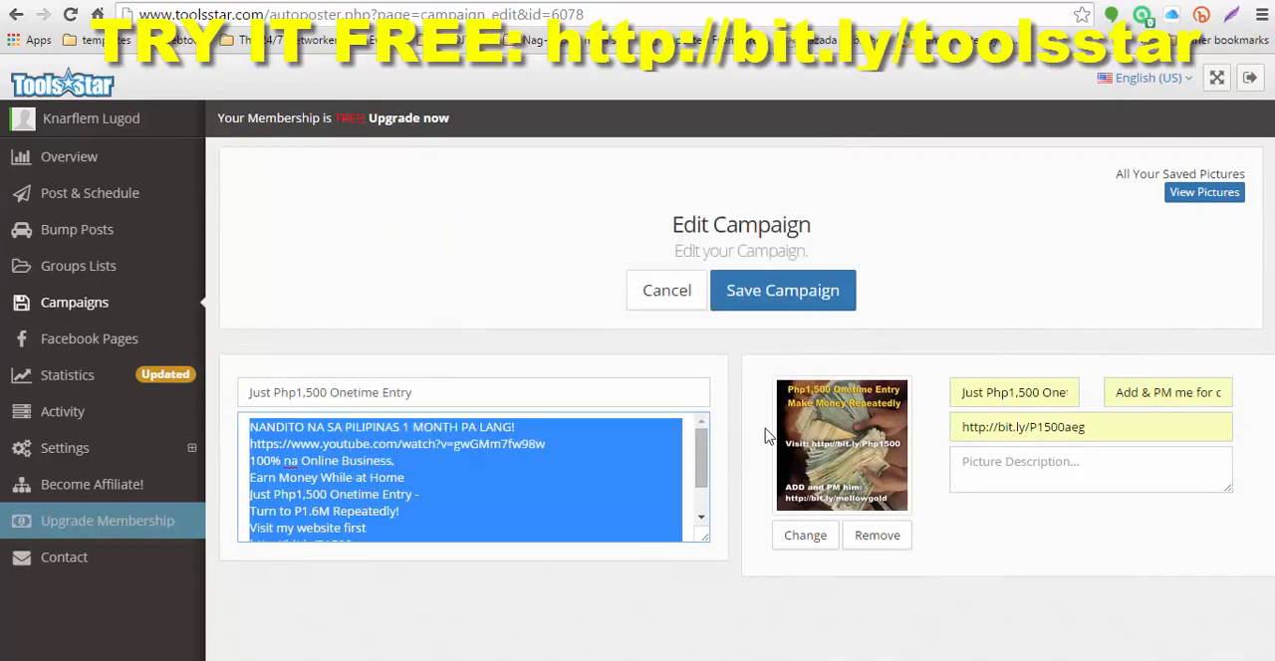
click(973, 460)
right_click(971, 460)
click(1003, 277)
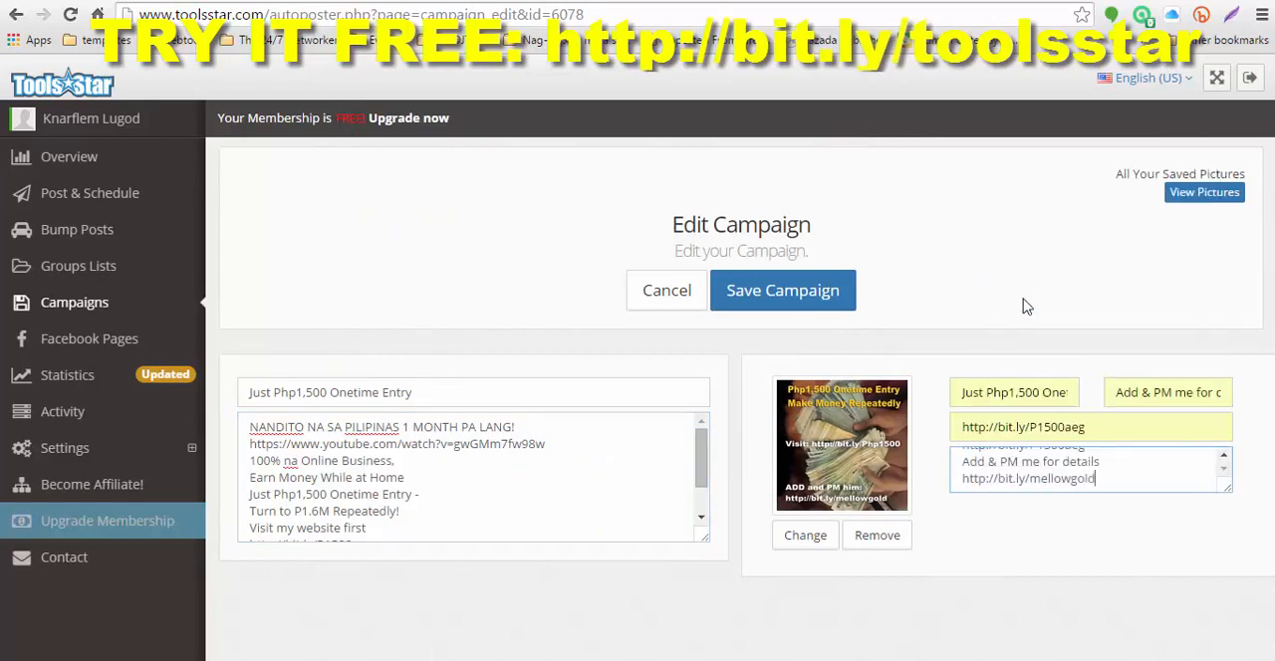
drag(1225, 495, 1226, 598)
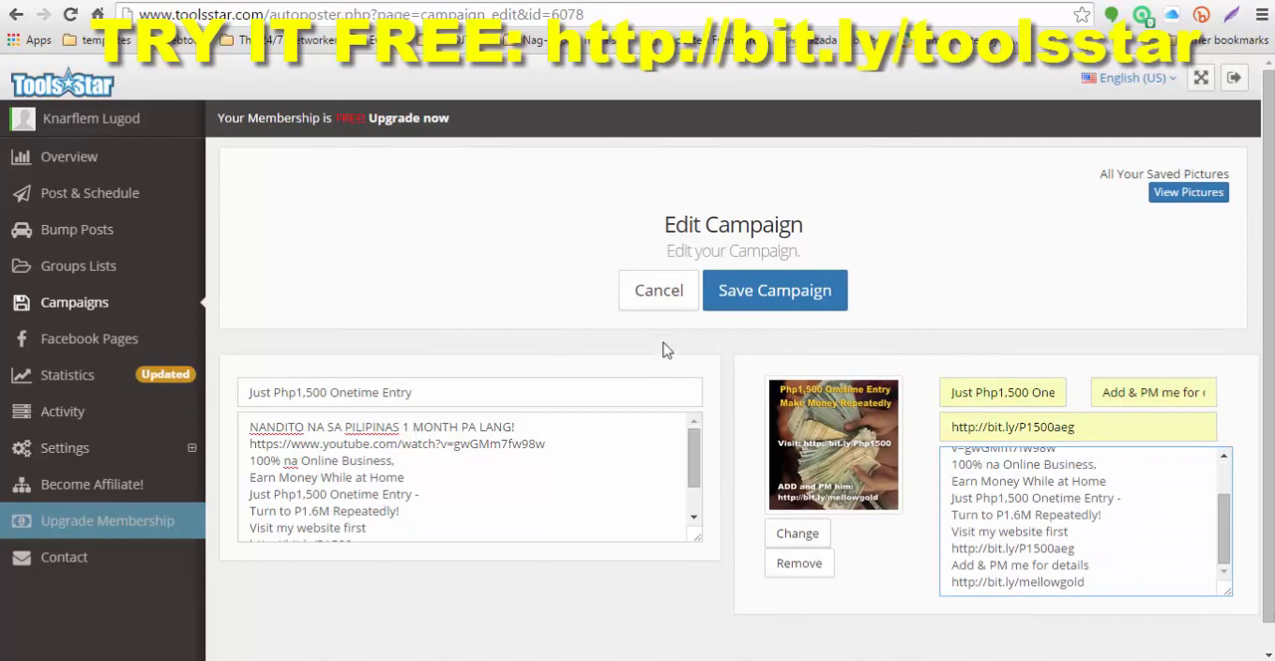
Step: Save the edited picture campaign and leave the editor for the campaign list
click(777, 298)
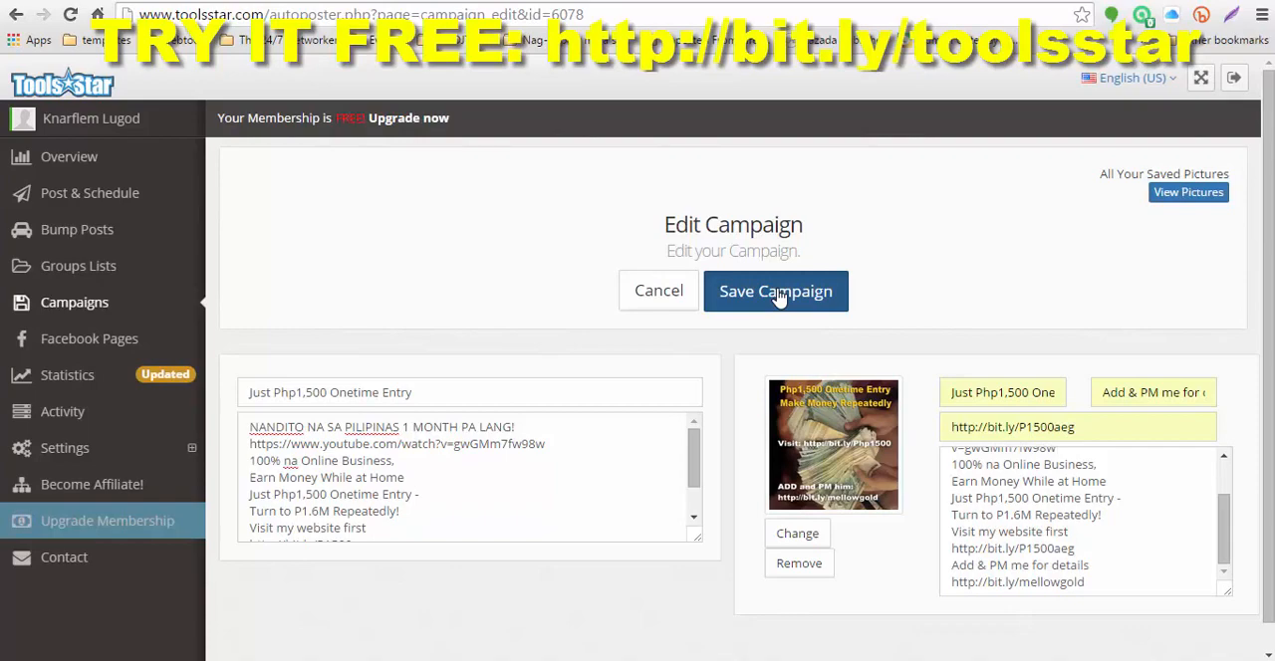
click(777, 294)
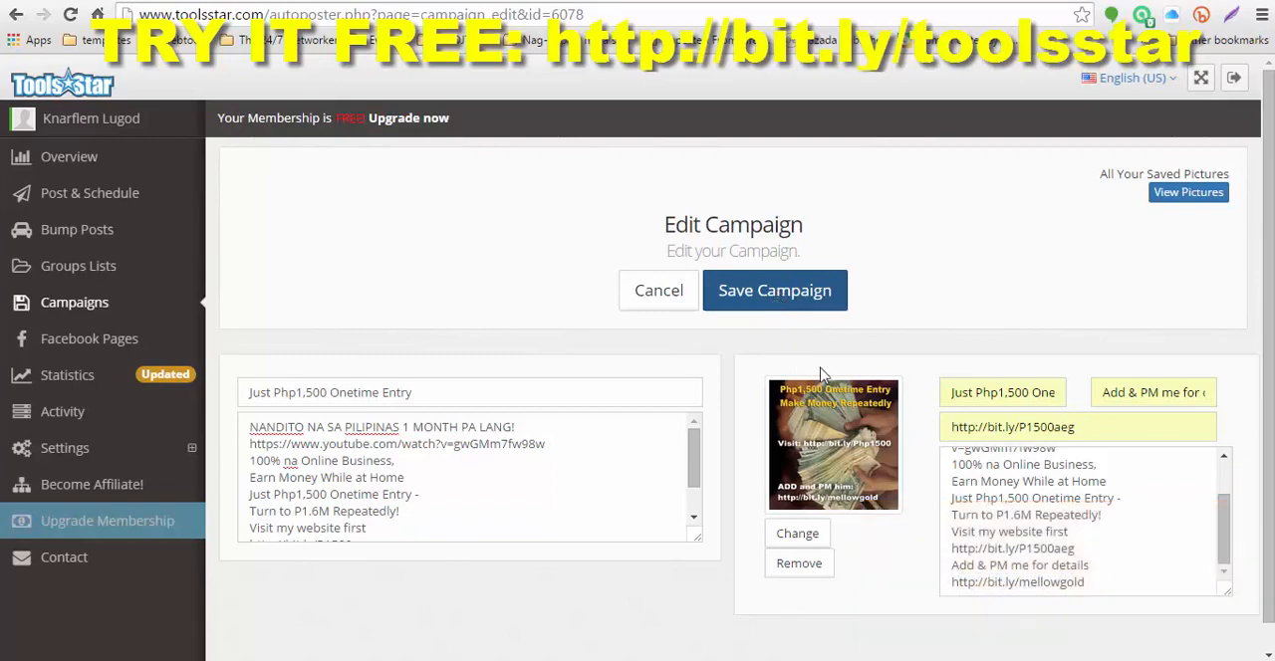
click(778, 297)
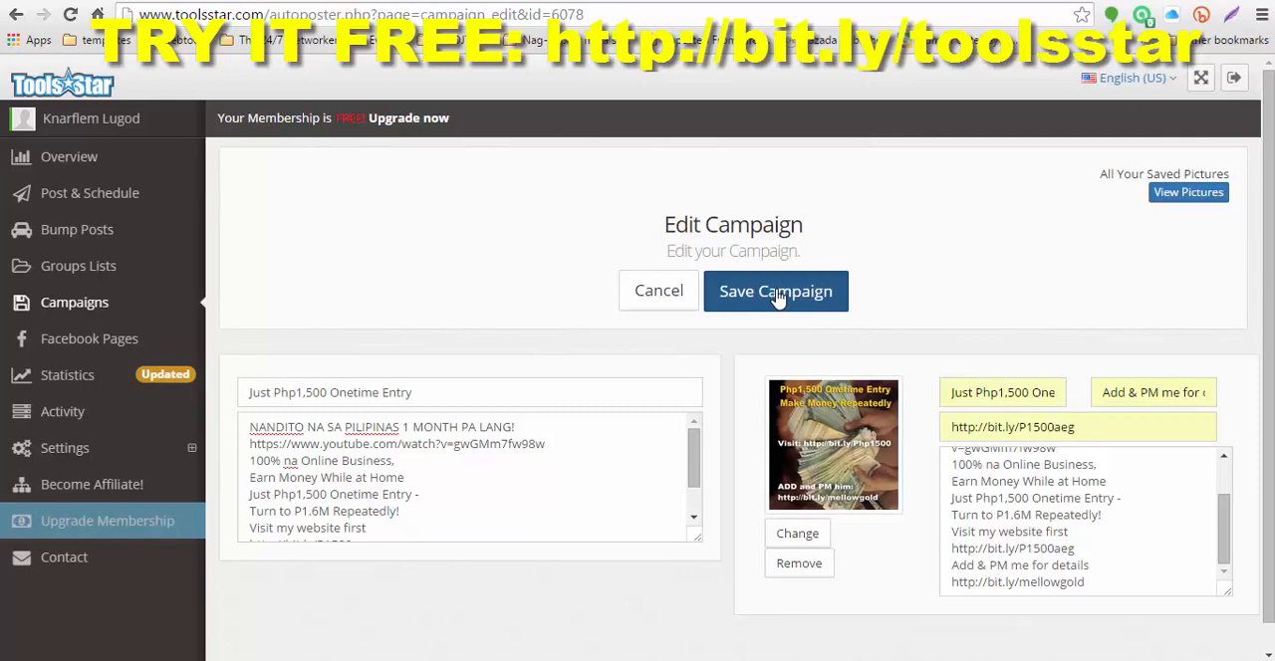
click(777, 298)
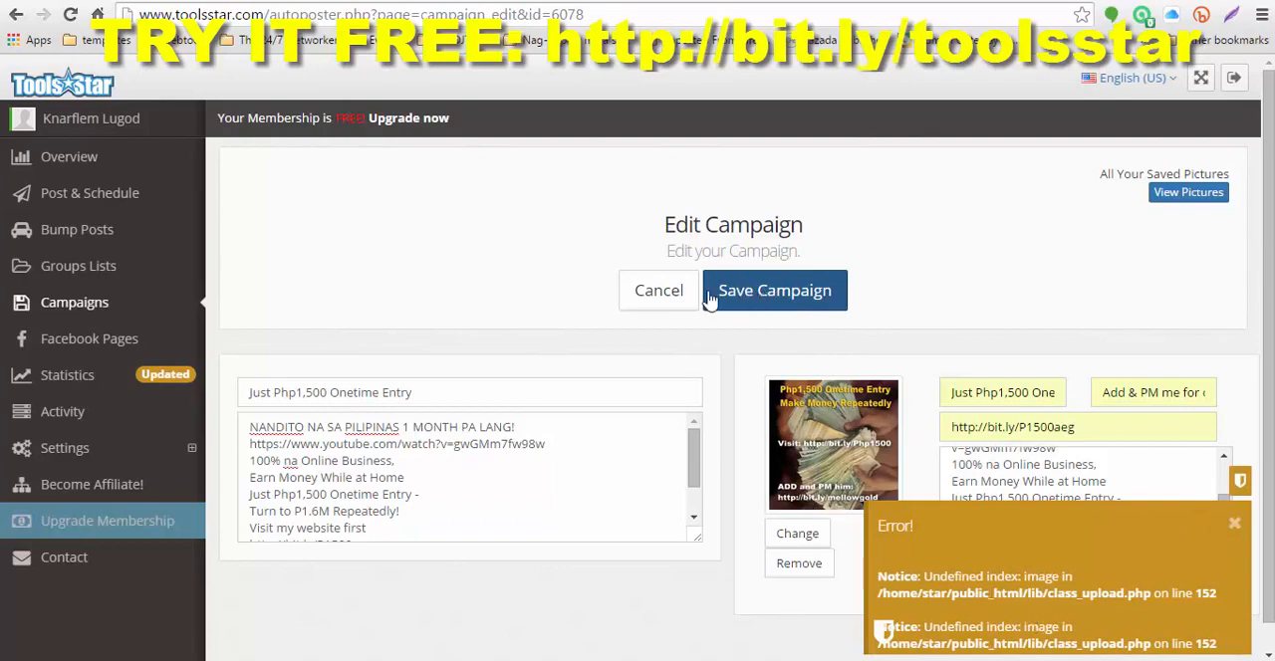
click(653, 296)
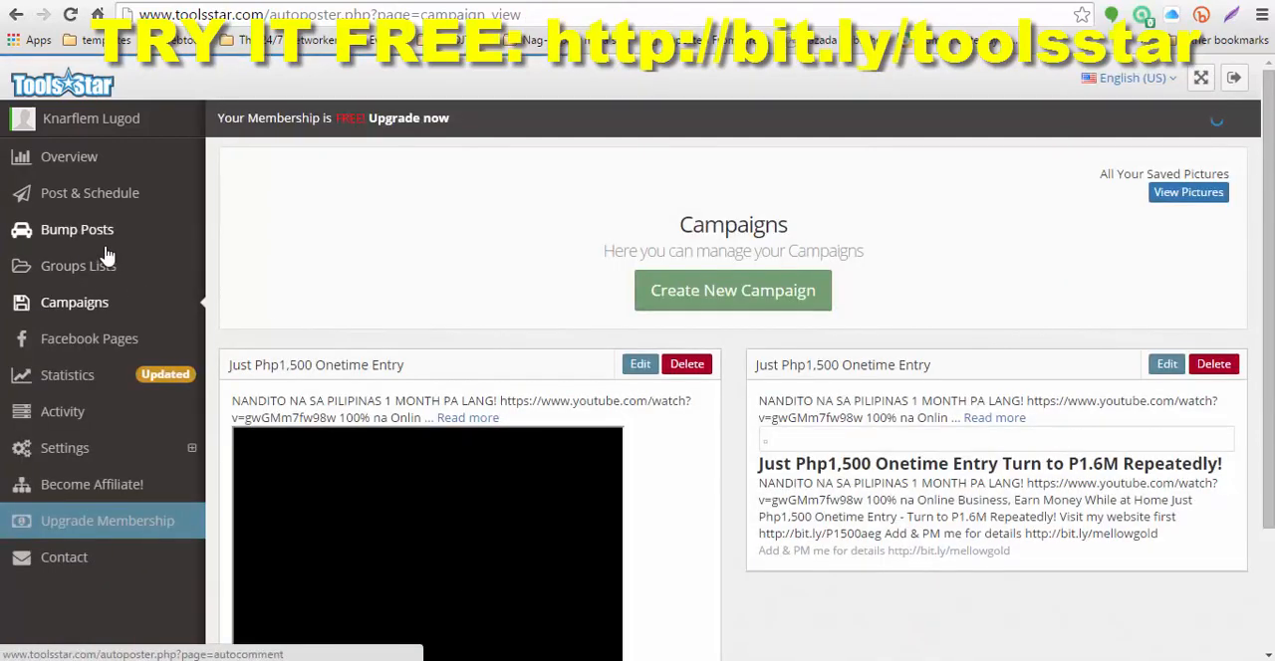
Step: Cancel the pending posts in the activity log and confirm their deletion
click(70, 418)
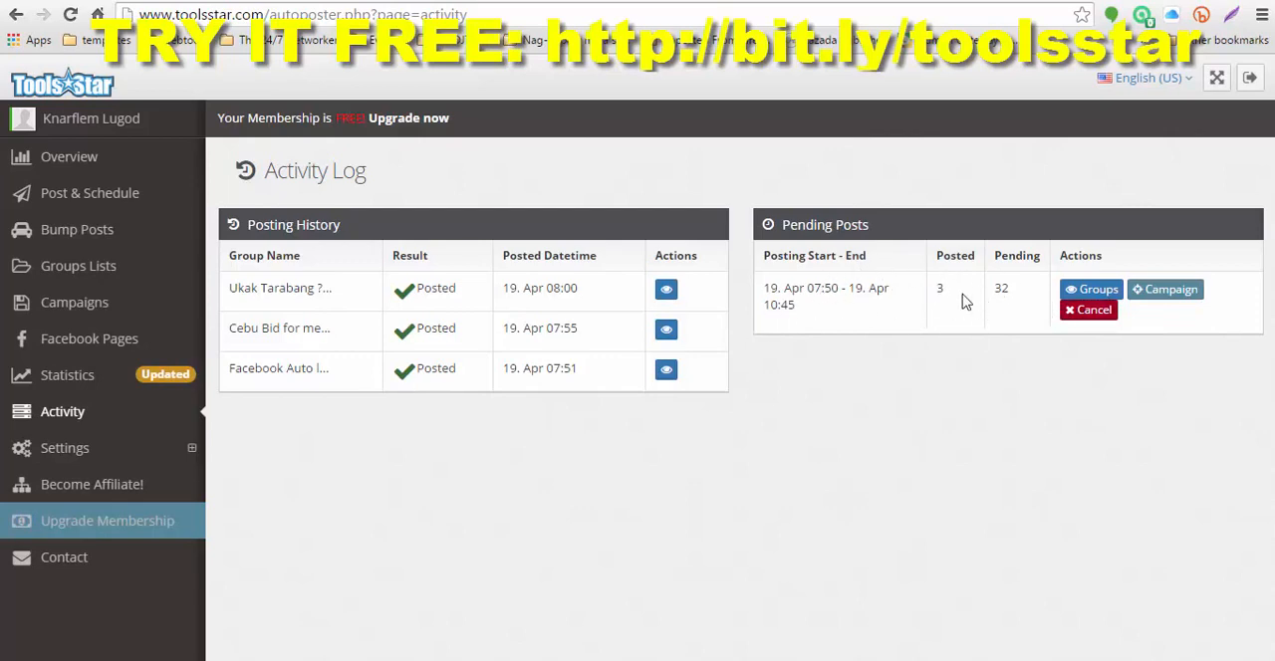
click(1092, 315)
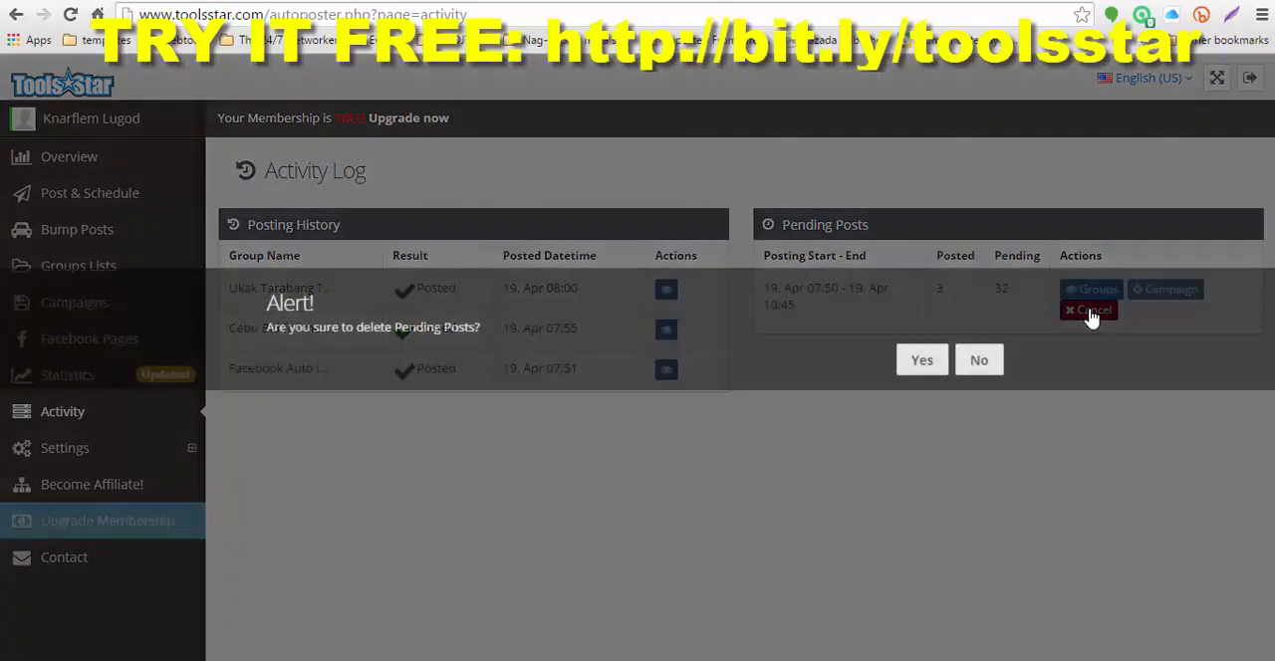
click(916, 359)
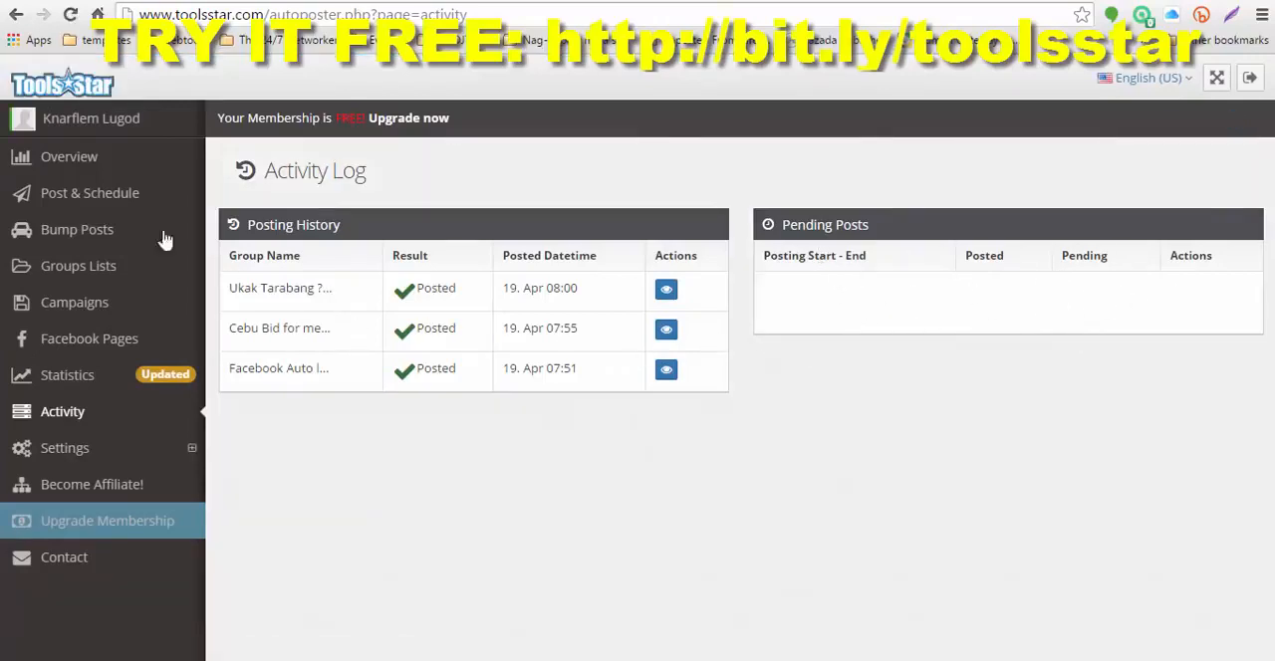
Step: Check for active postings, and post the video campaign "Just Php1,500 Onetime Entry" immediately to My Group List at a 5-minute interval
click(79, 202)
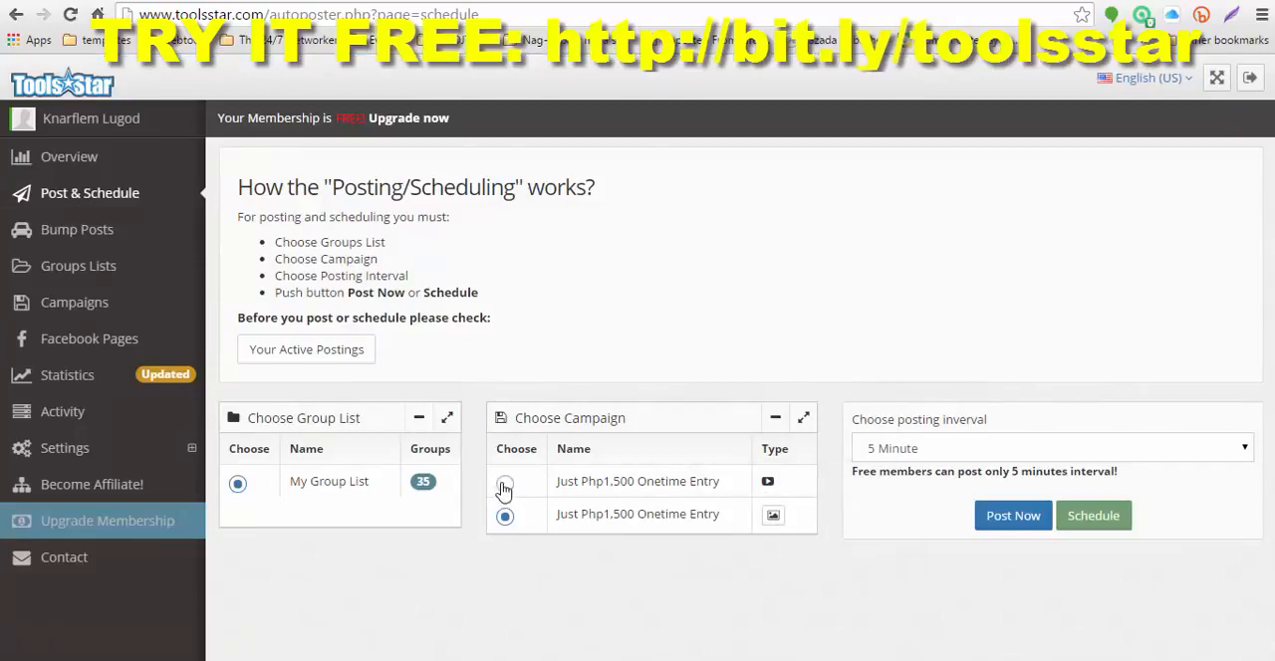
click(505, 485)
click(328, 351)
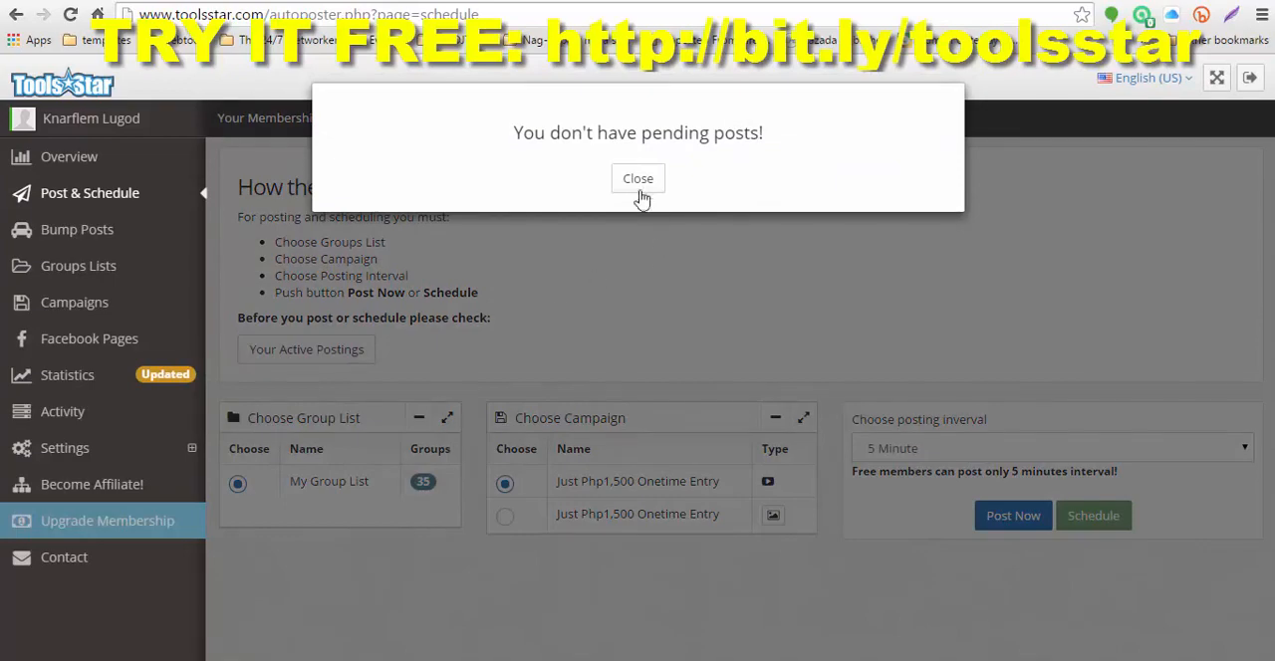
click(647, 180)
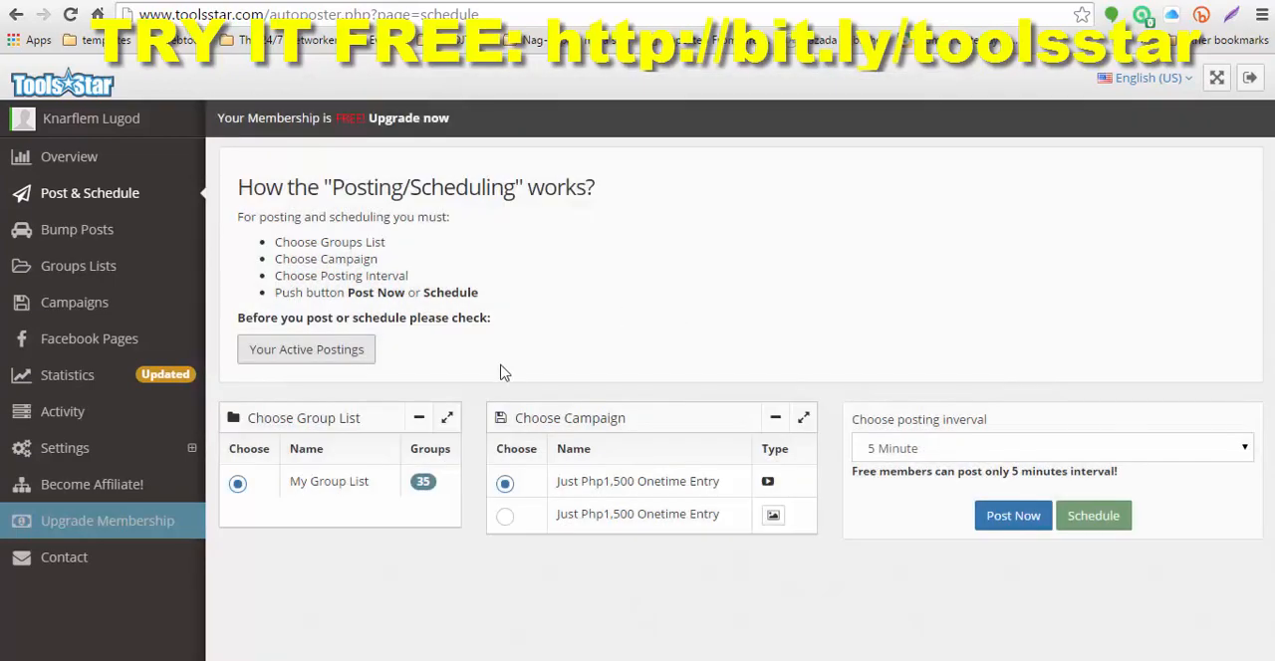
click(1011, 518)
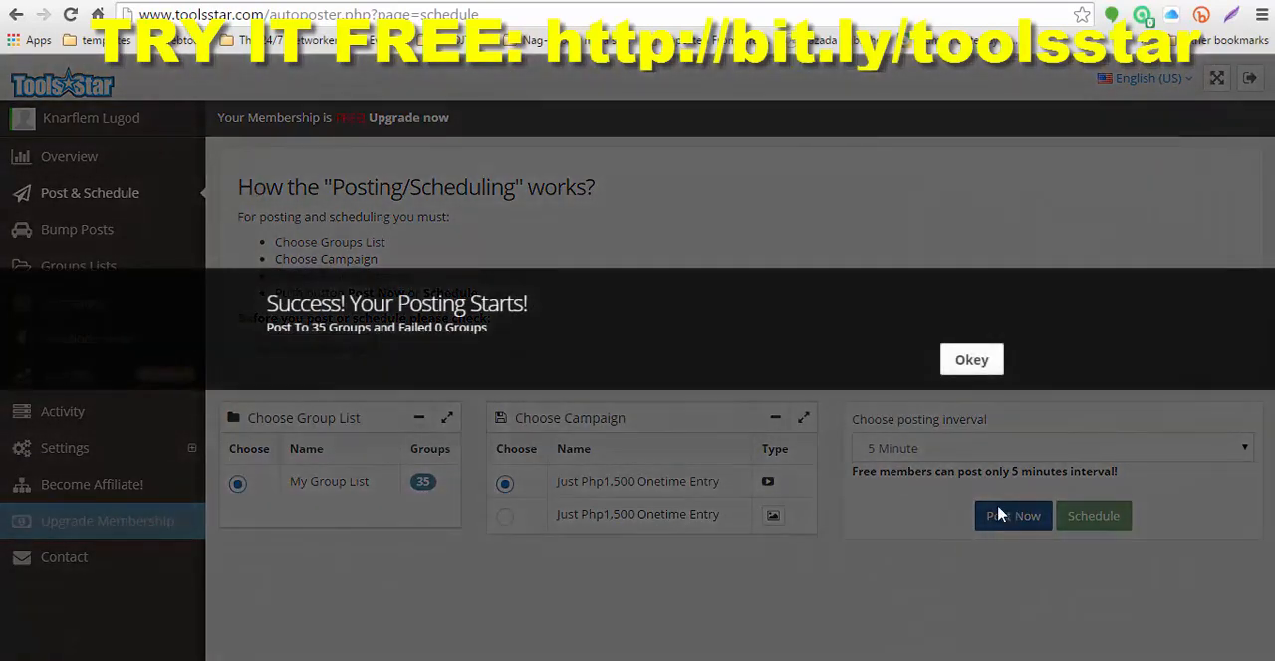
click(971, 362)
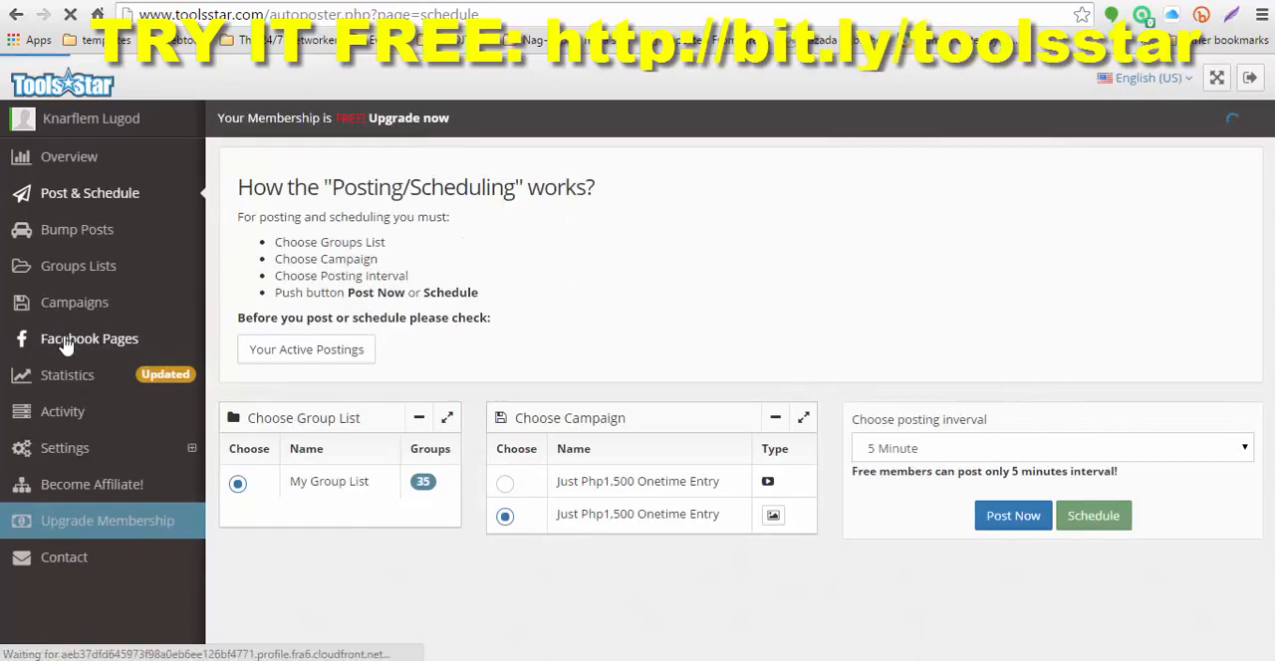
Step: Check the Facebook Pages and Statistics sections of the autoposter
click(65, 344)
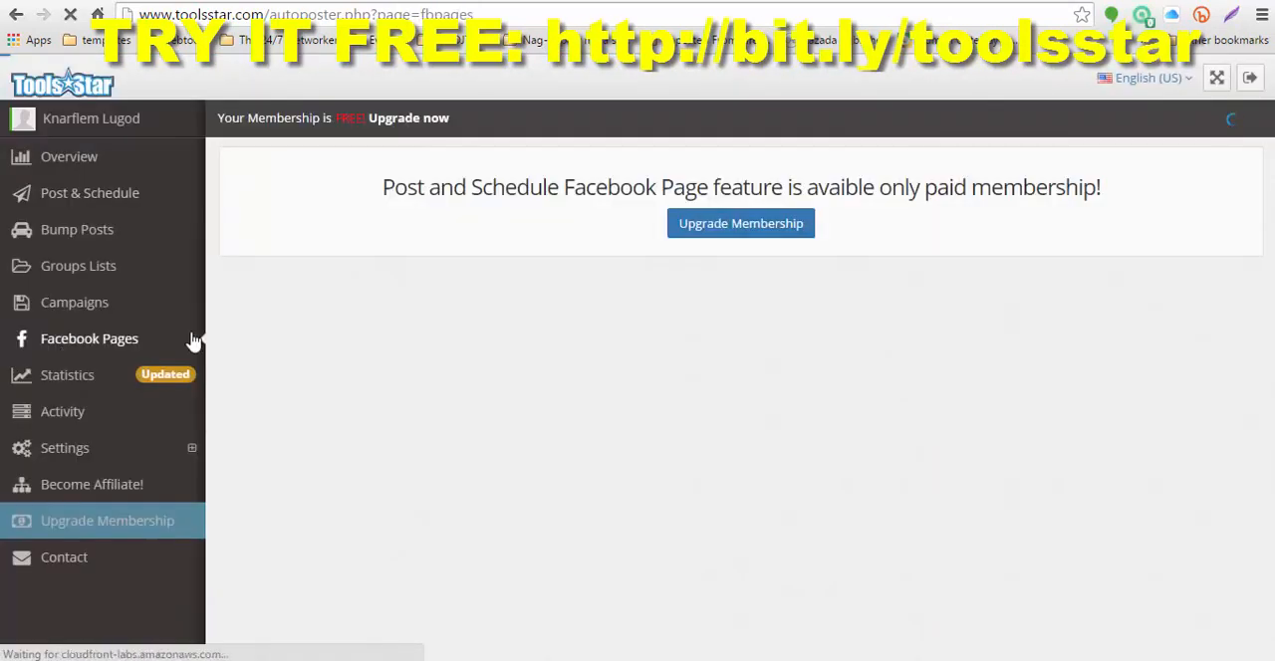
click(67, 384)
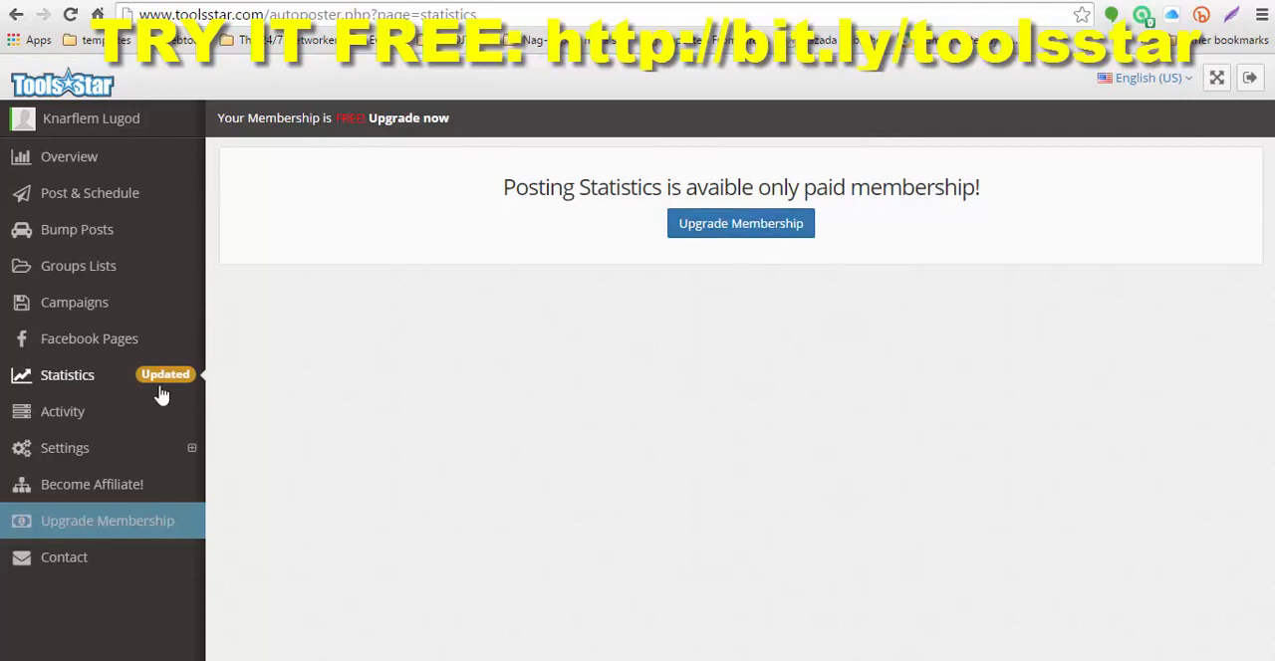
Step: Review the Refresh Token, Facebook Application and Bitly Short URL settings, including the linked Facebook app settings page
click(55, 452)
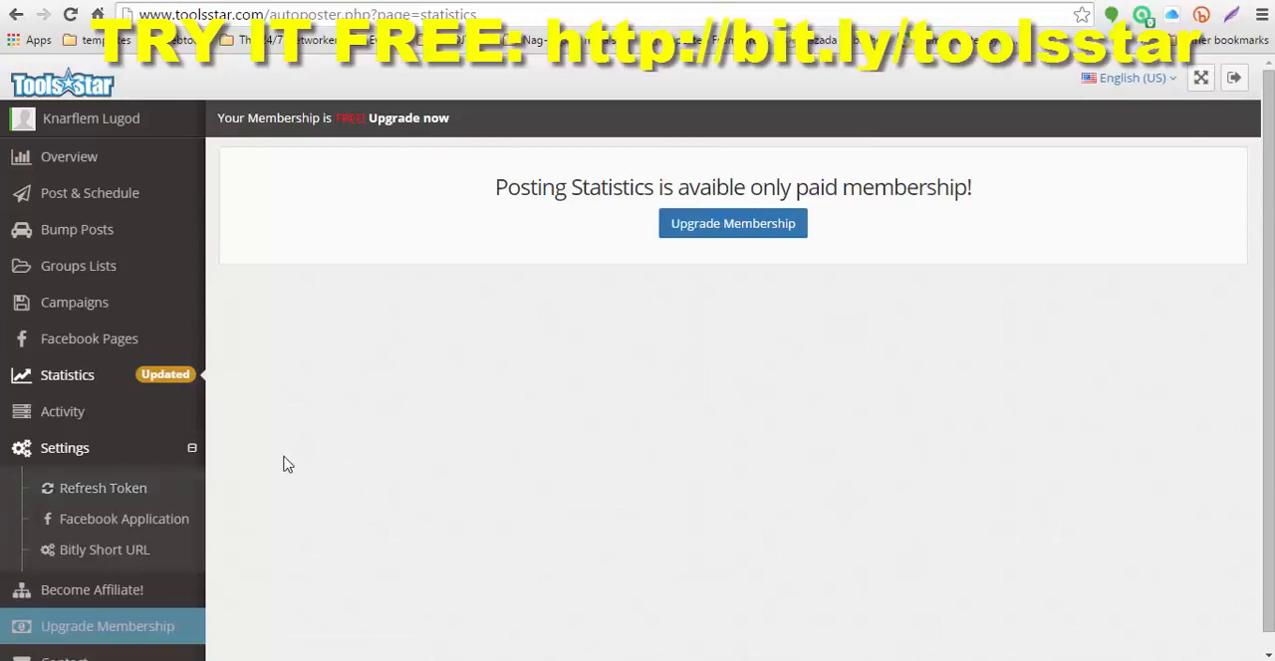
click(97, 492)
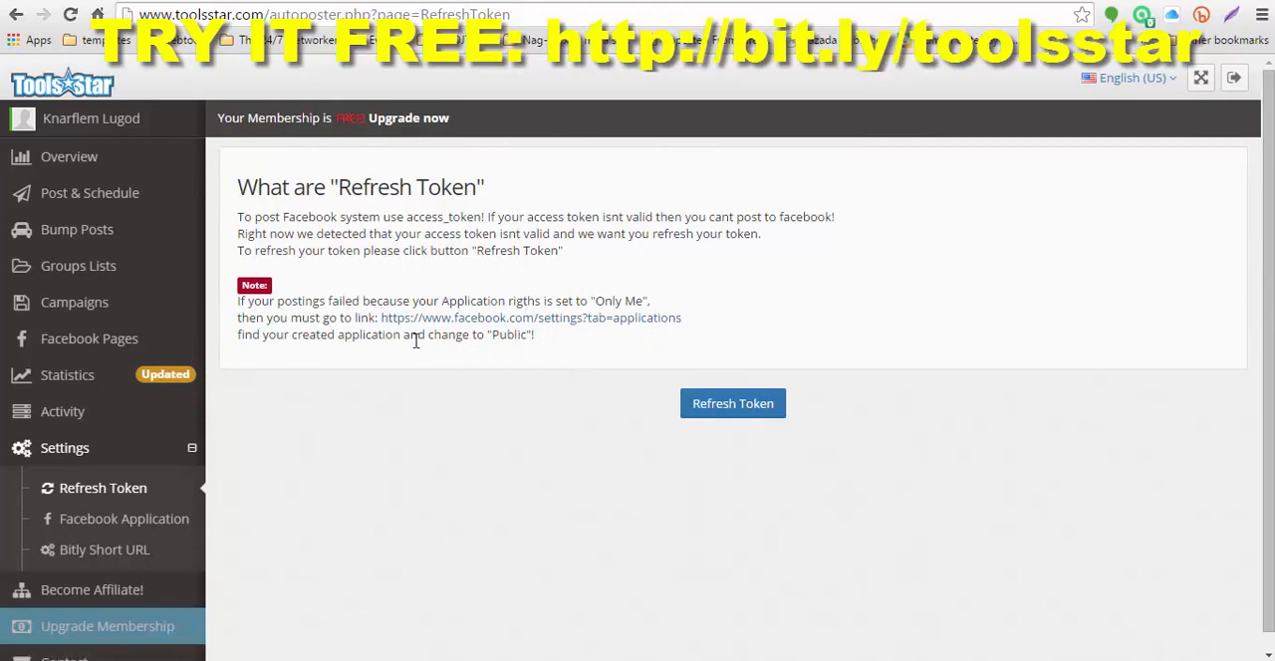
click(565, 319)
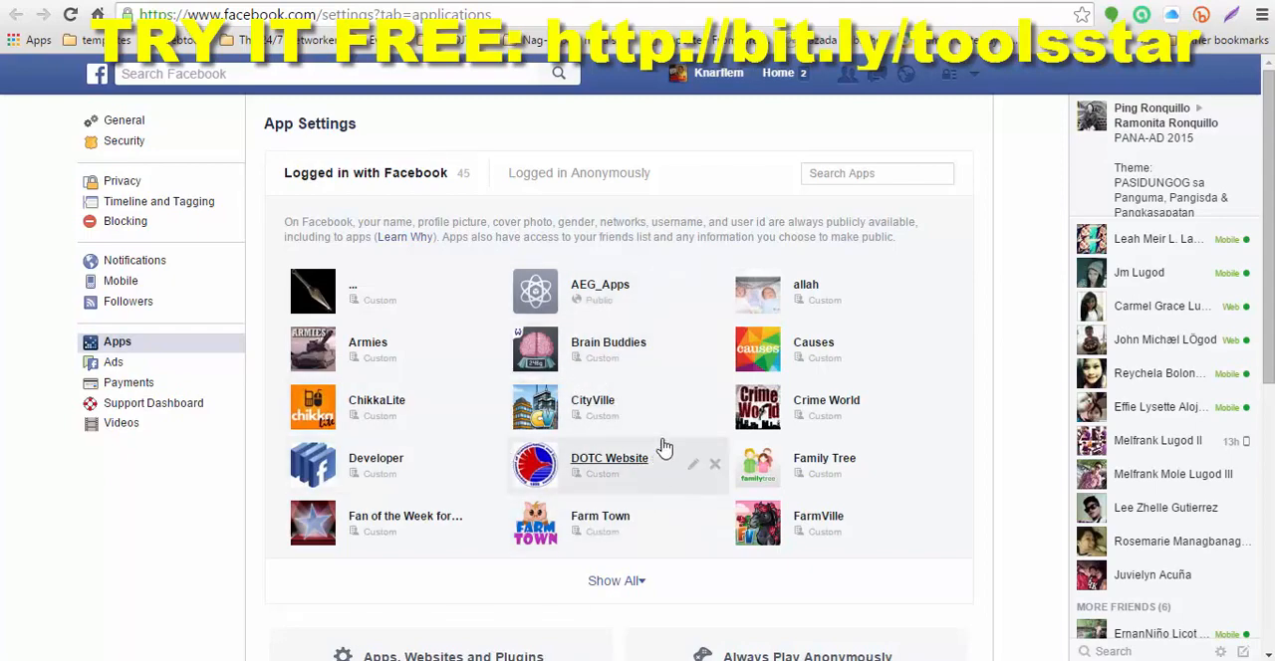
click(803, 0)
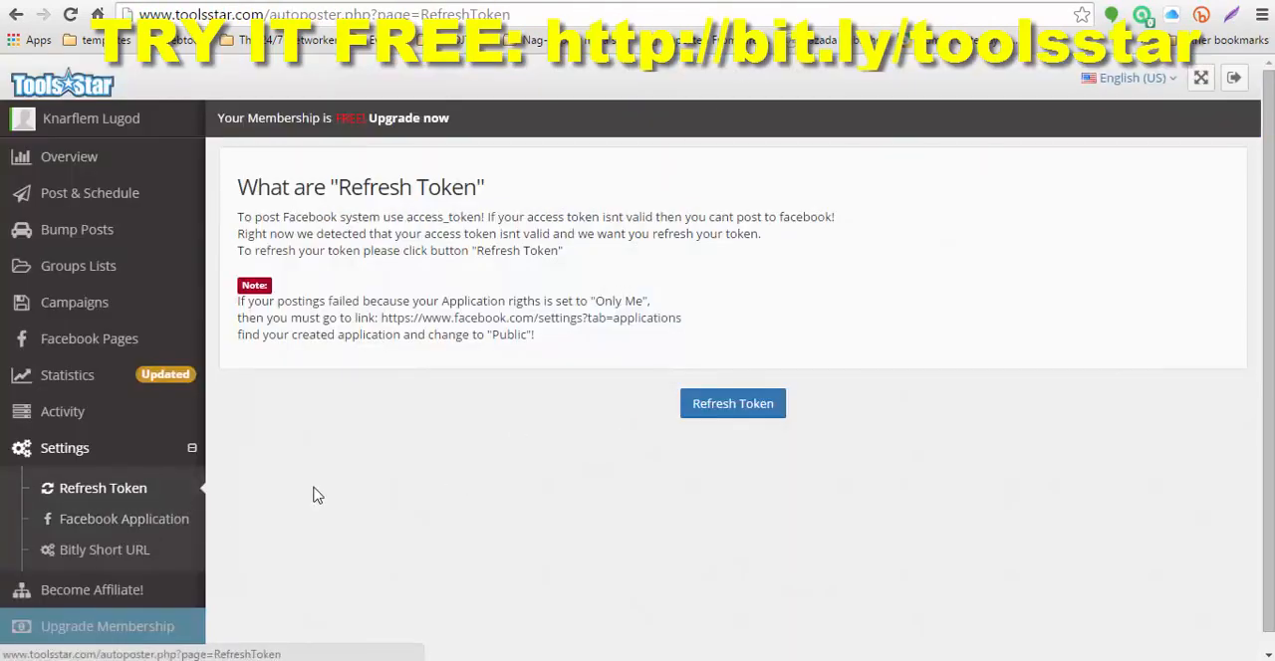
click(115, 531)
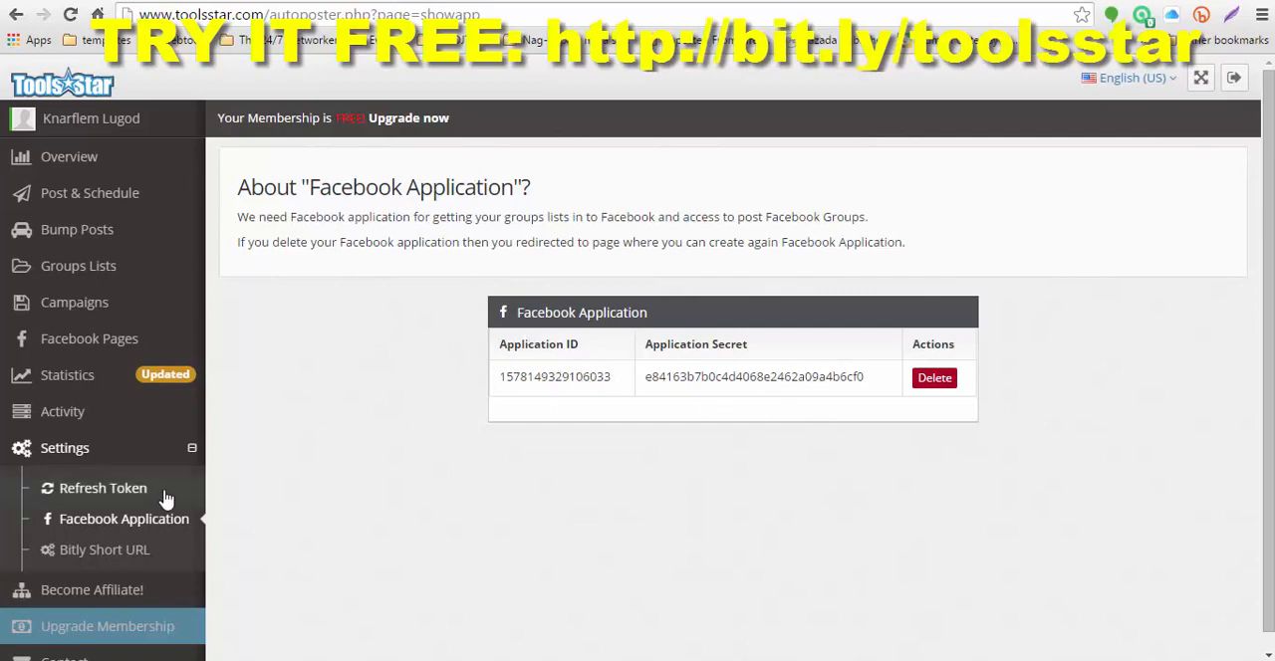
click(111, 553)
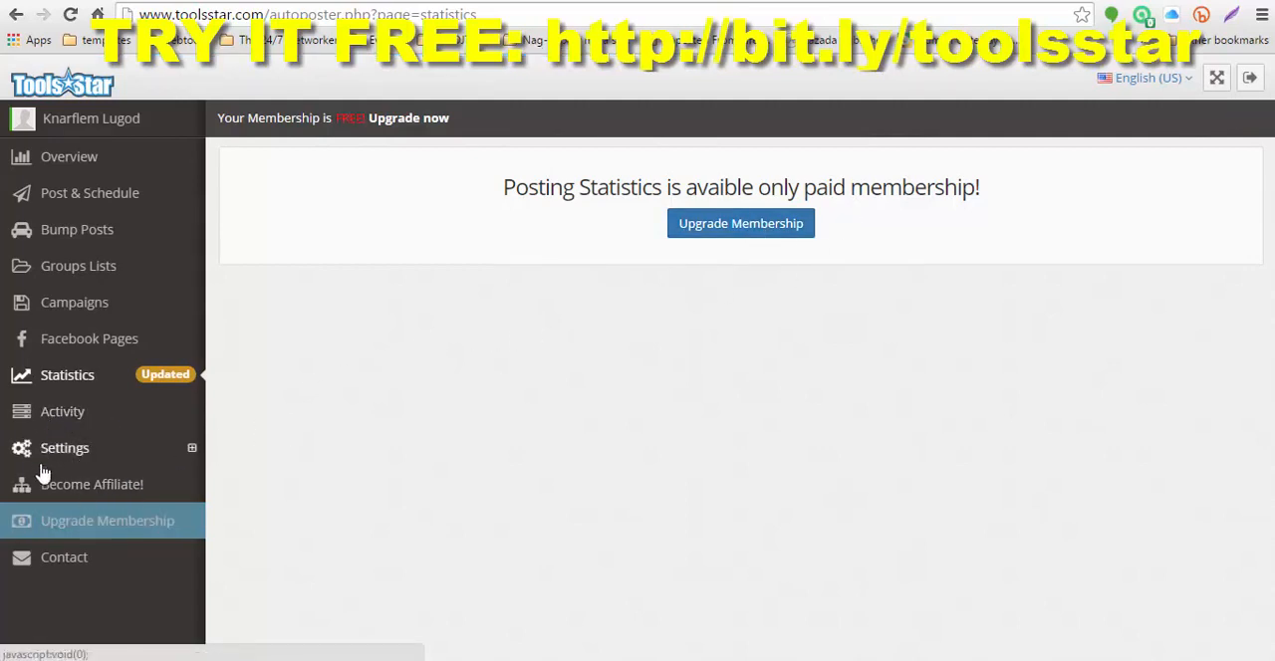
Step: Open the Contact Us form and examine its name, e-mail and message fields
click(64, 558)
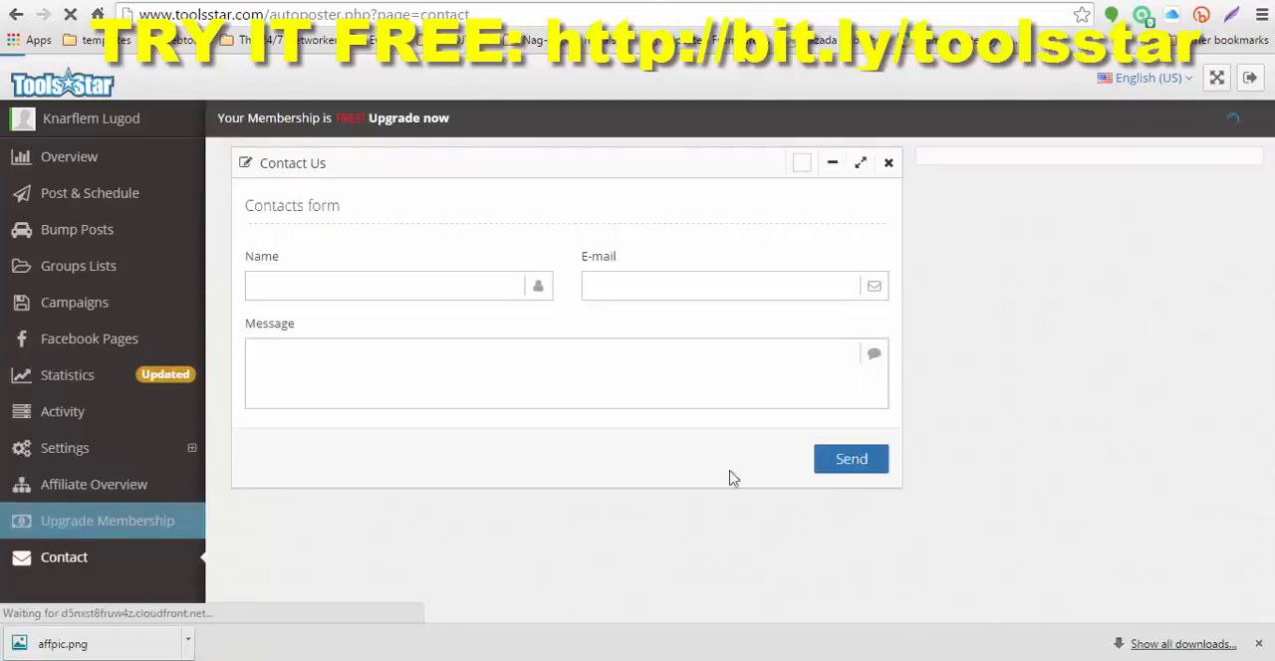
click(441, 356)
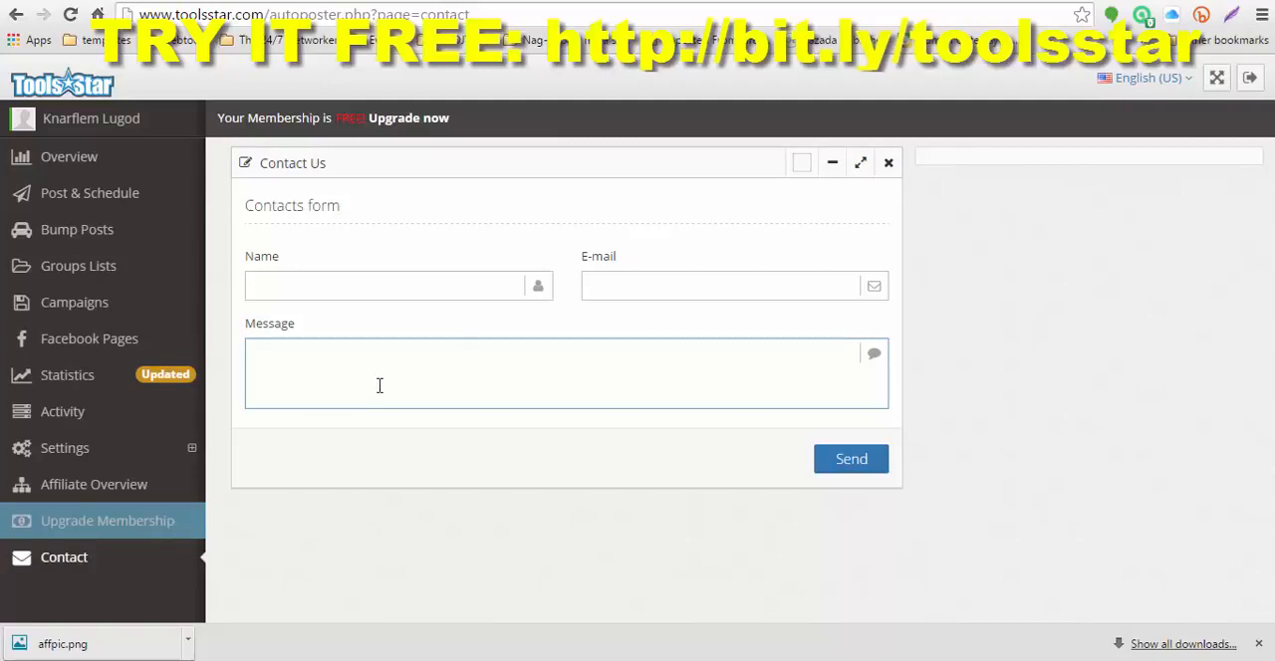
click(617, 432)
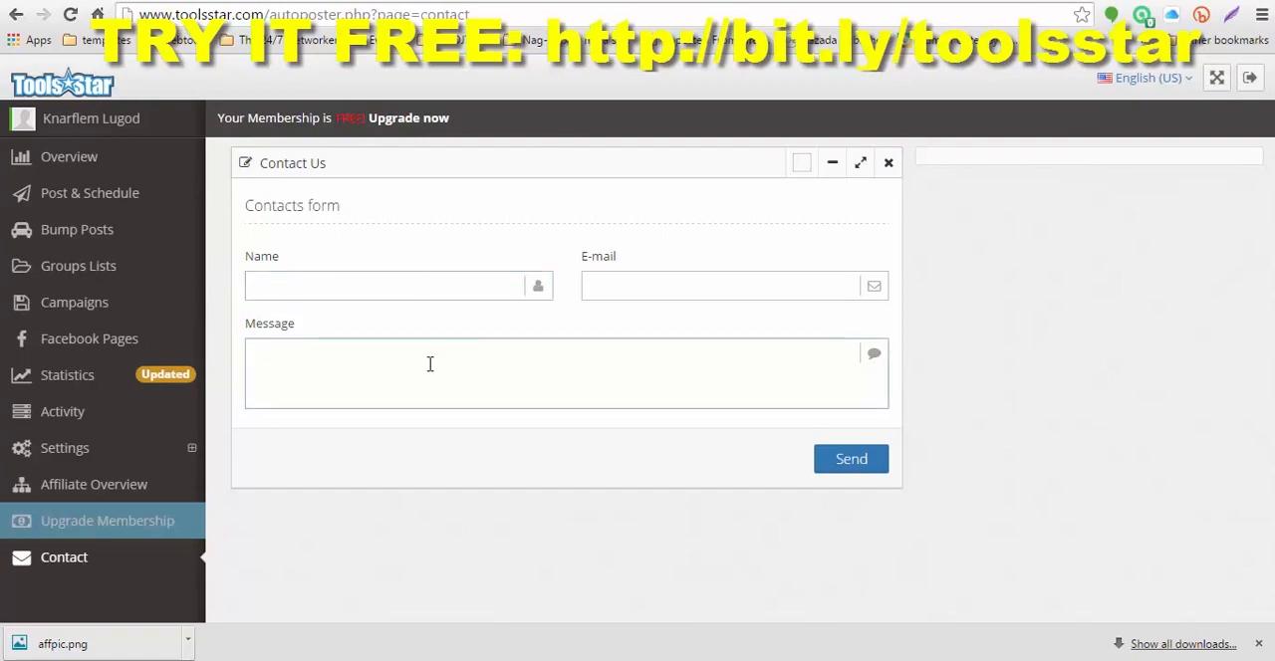
Step: Switch to the Facebook group "FACEBOOK AUTO POSTERS - Toolsstar Users Group." and look through its member list
click(753, 0)
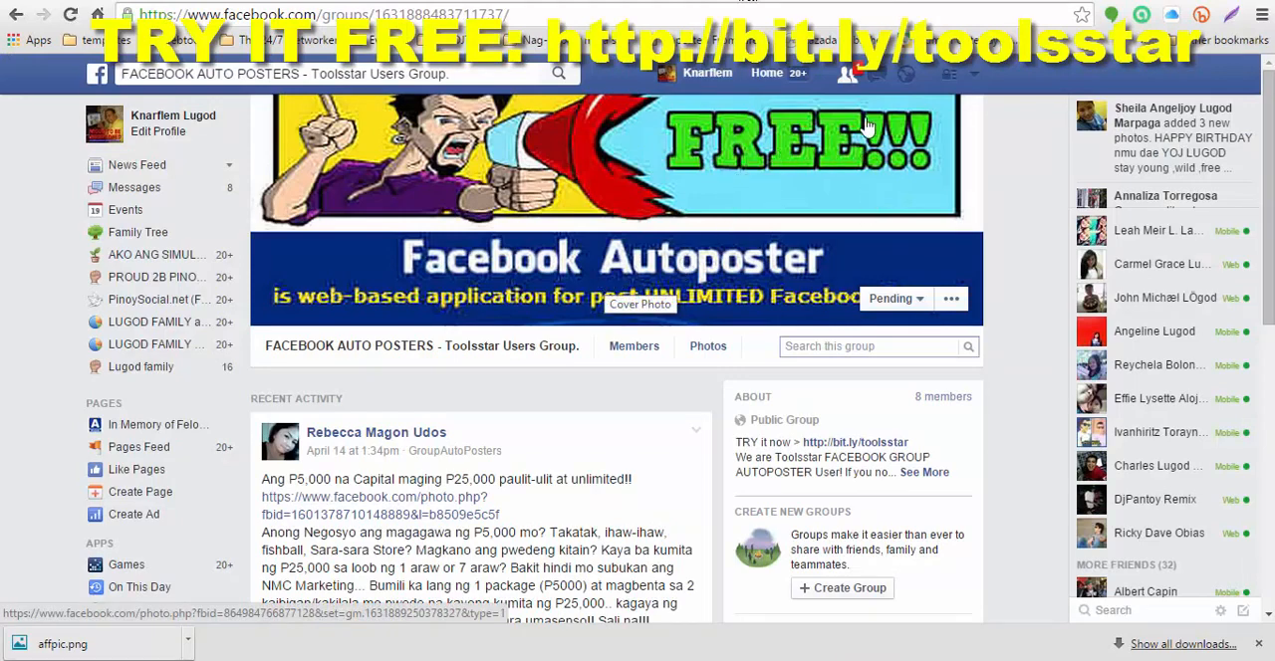
click(642, 349)
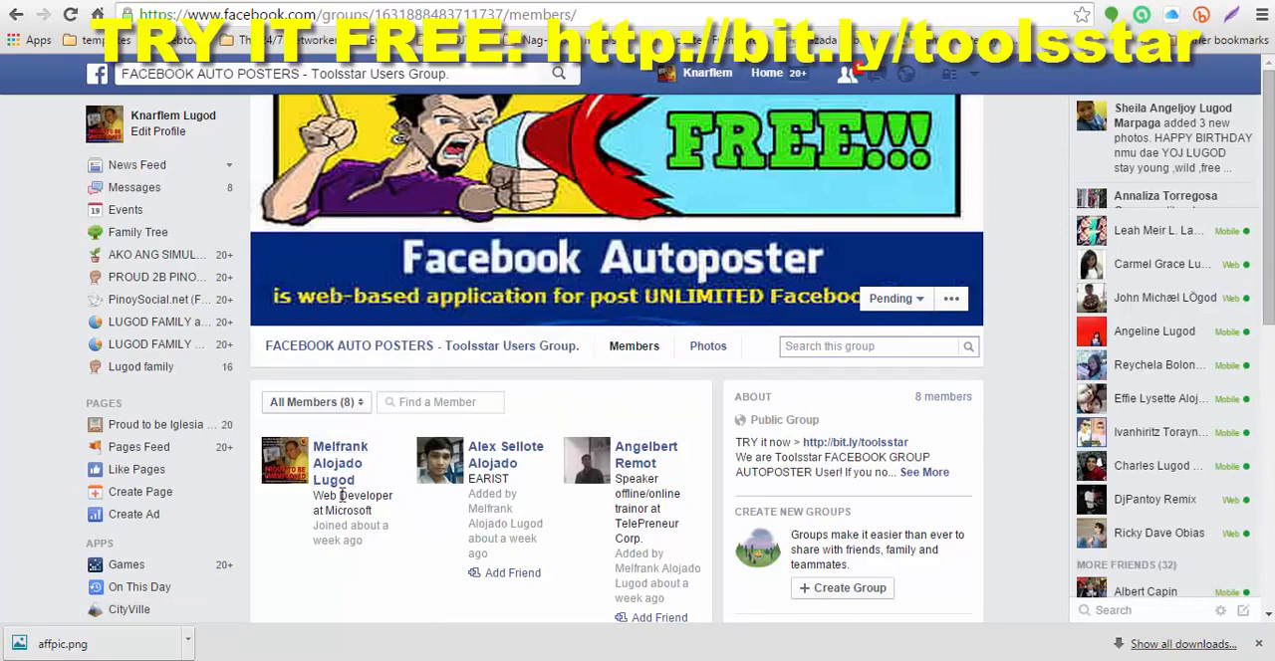
mouse_move(316, 468)
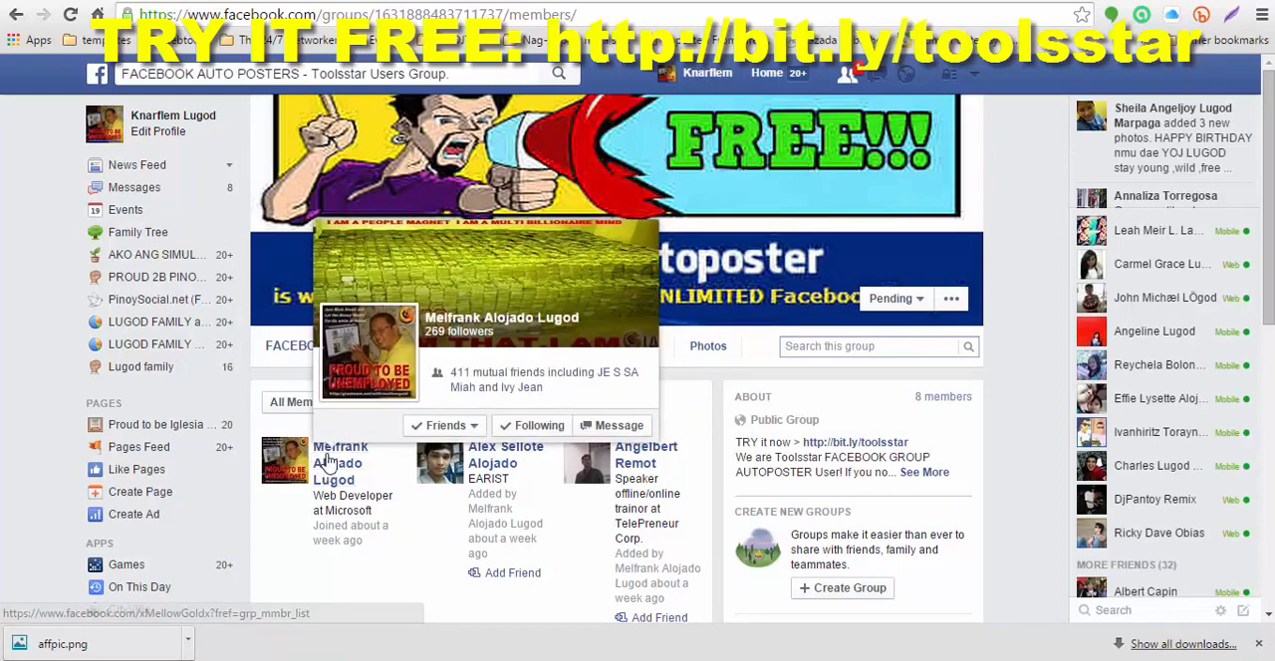
scroll(418, 506, down, 1)
scroll(418, 506, down, 5)
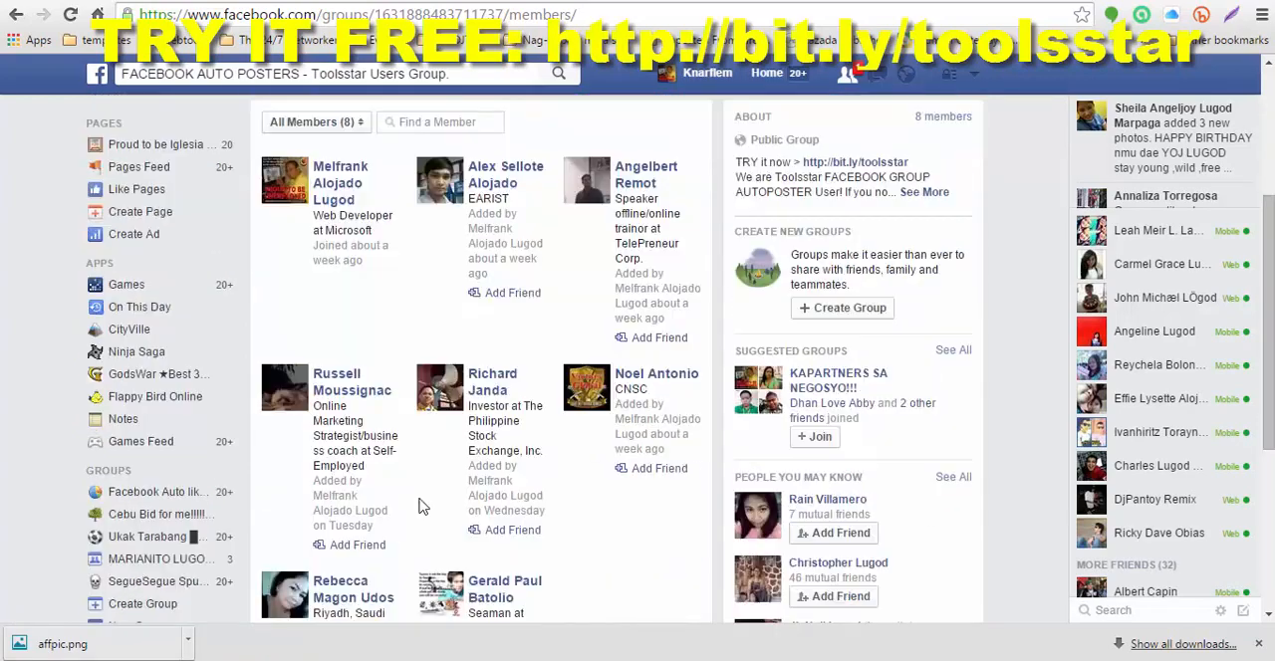
scroll(570, 513, up, 2)
scroll(570, 513, up, 4)
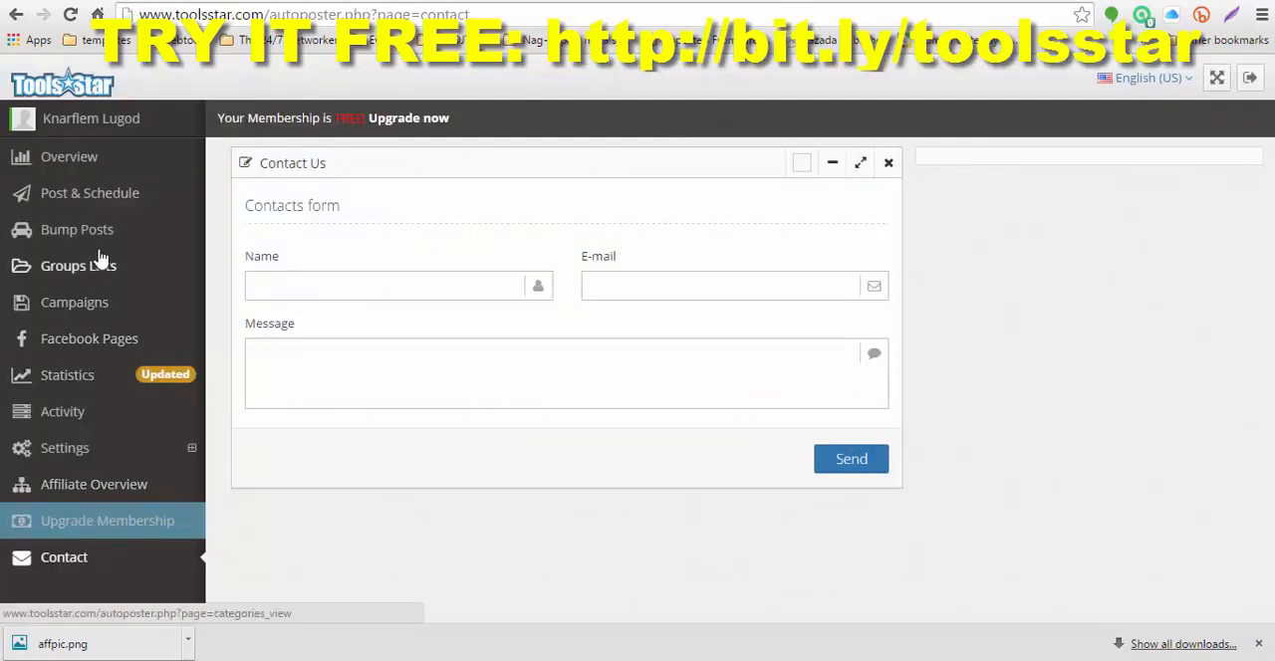
Step: Check the Tools Star activity log and view the newest "Cebu Bid for me" post on Facebook
click(63, 415)
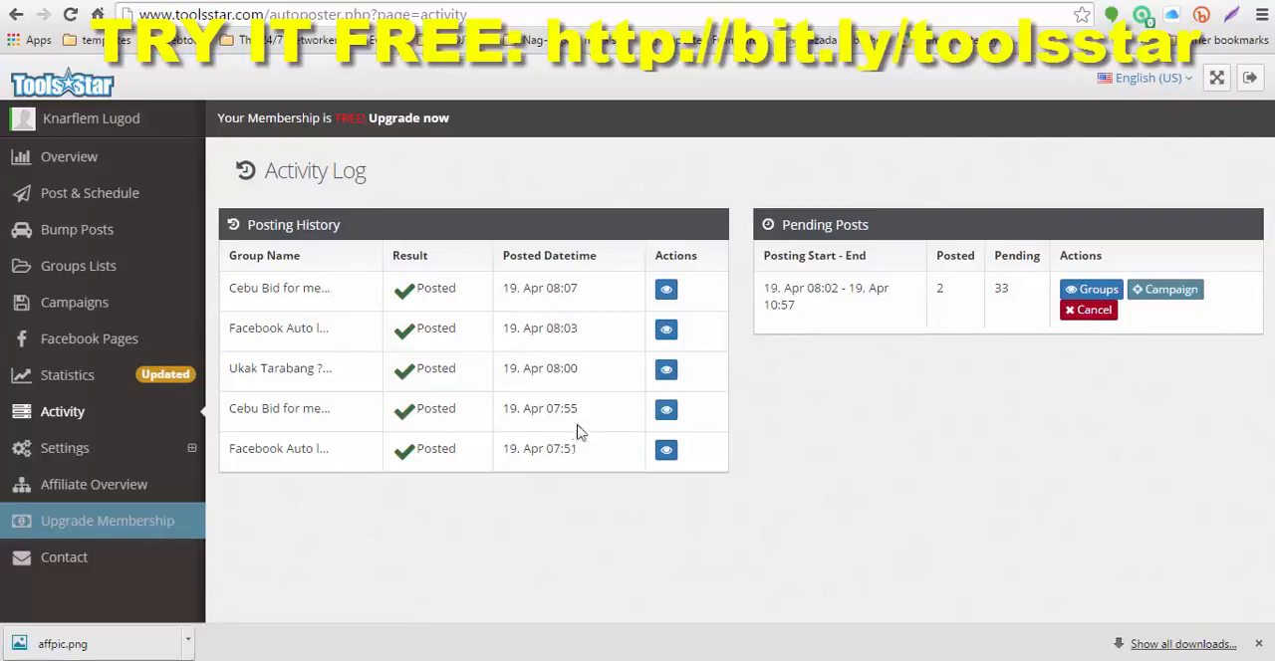
click(667, 292)
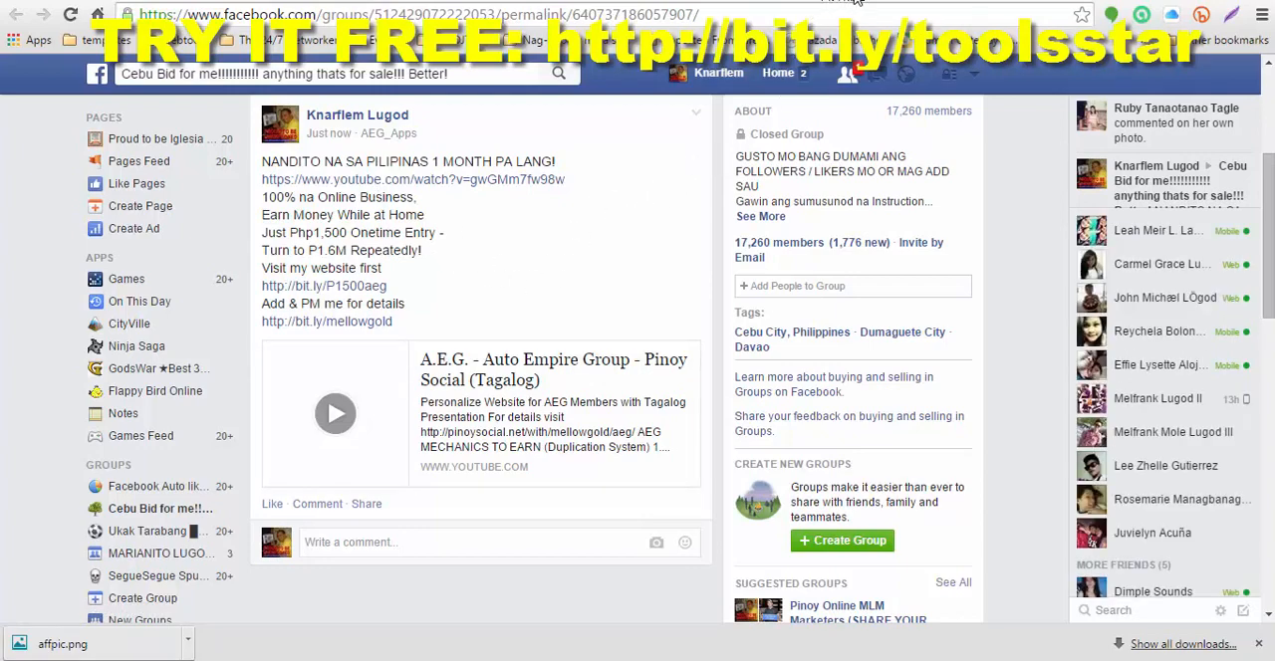
click(786, 2)
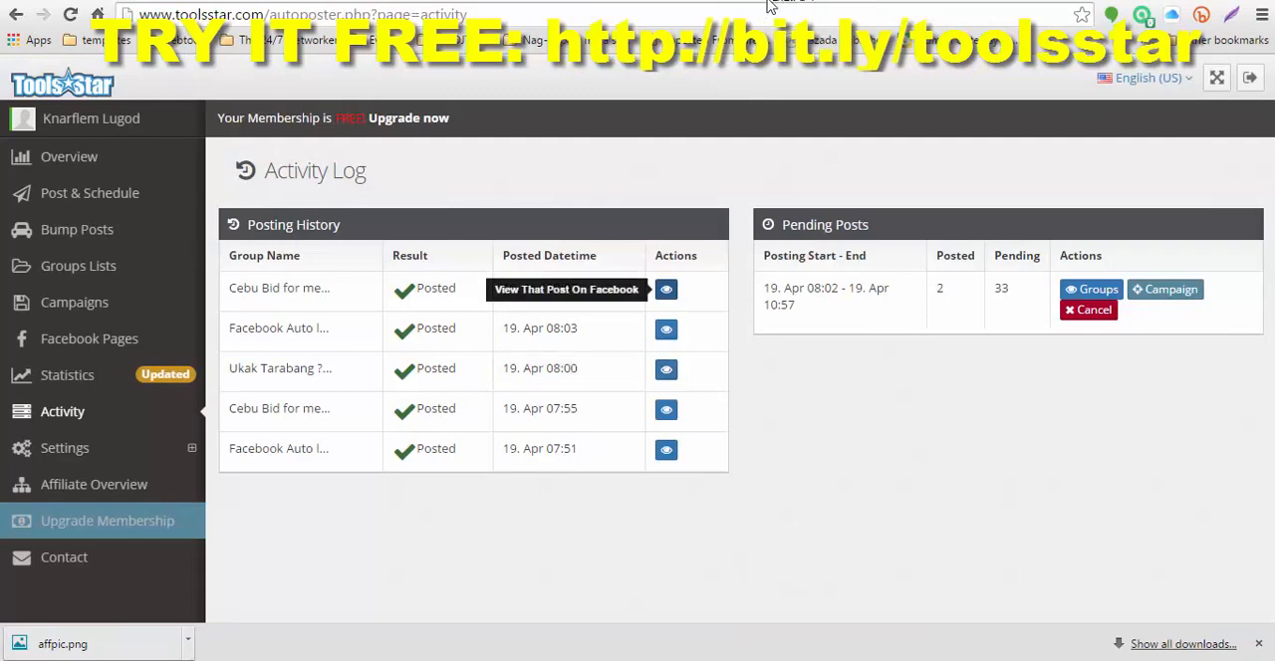
Step: Check the autoposter's Overview page, and log out of Tools Star with confirmation
click(68, 158)
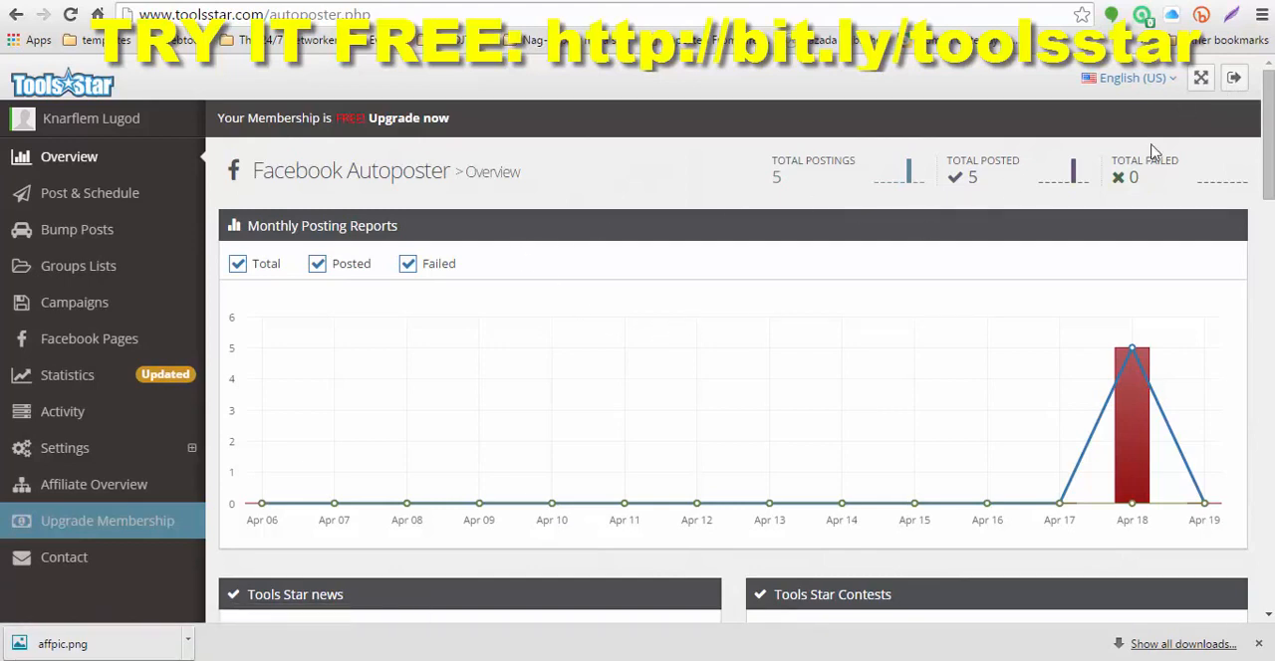
click(1234, 82)
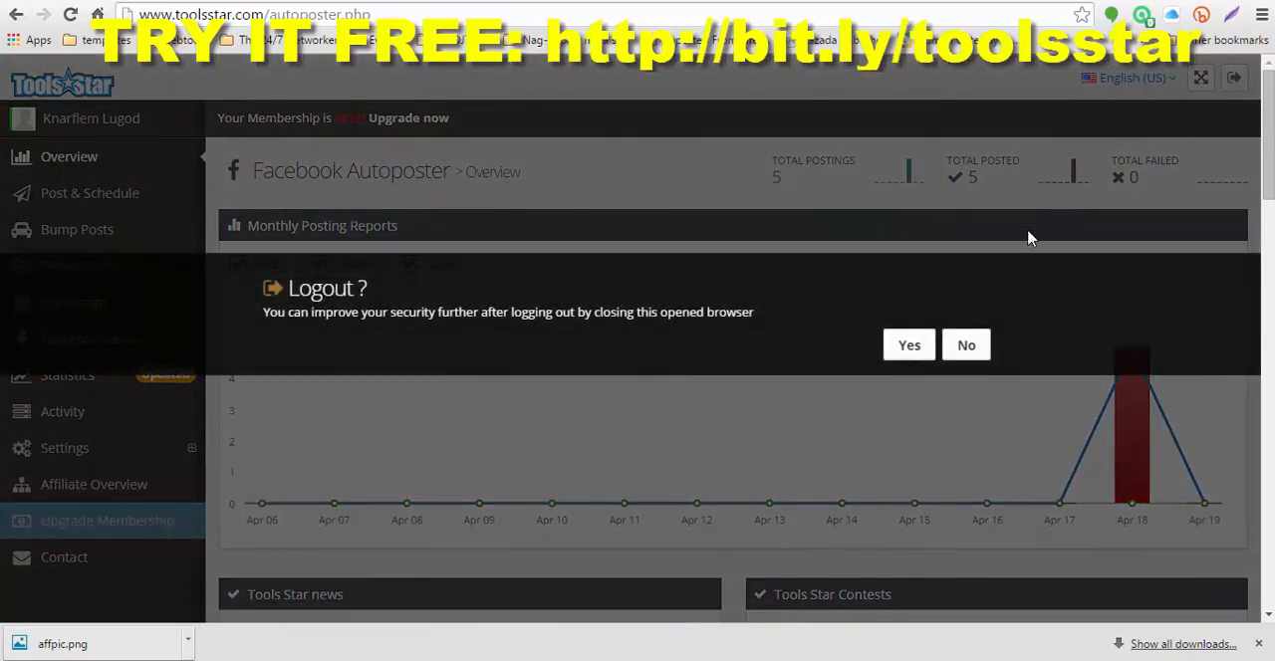
click(908, 345)
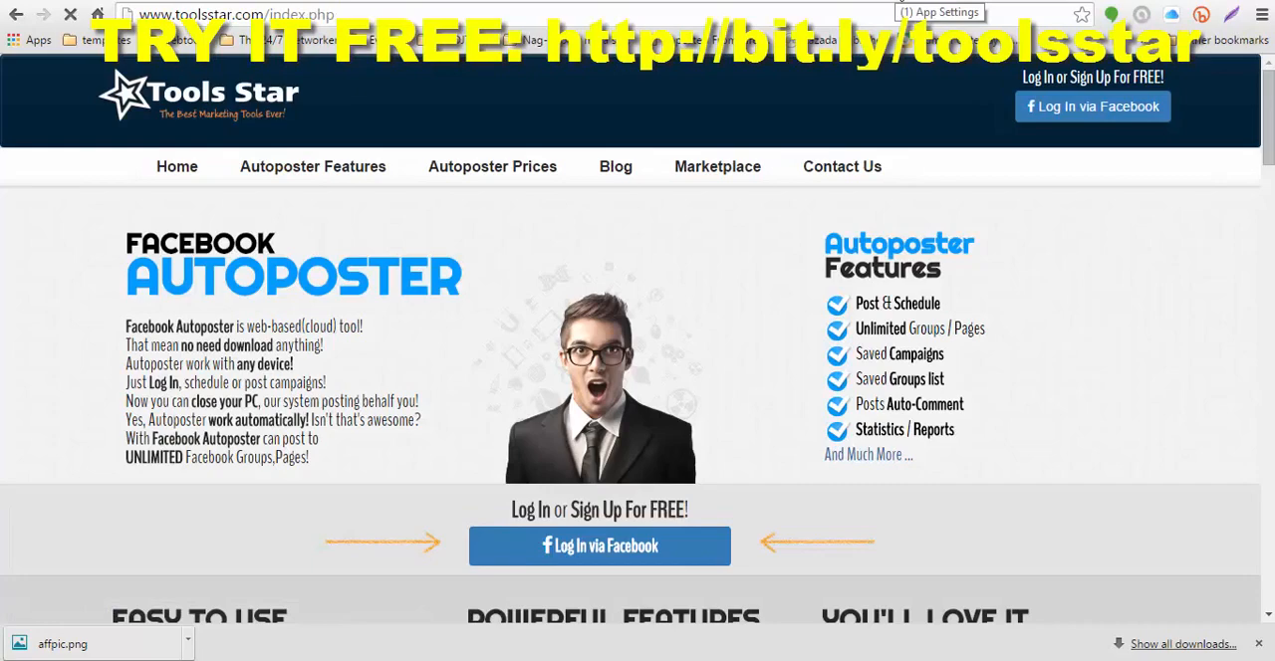
Step: Switch to the Facebook app settings page and log out of the current Facebook account
click(899, 5)
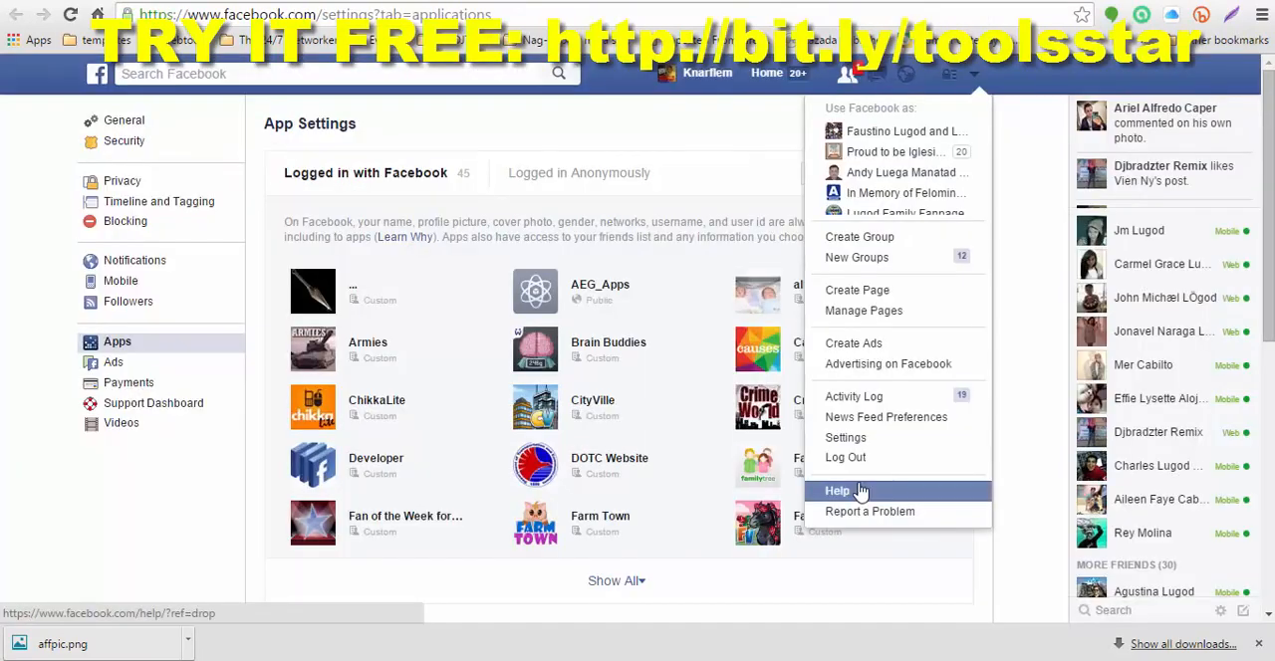
click(576, 145)
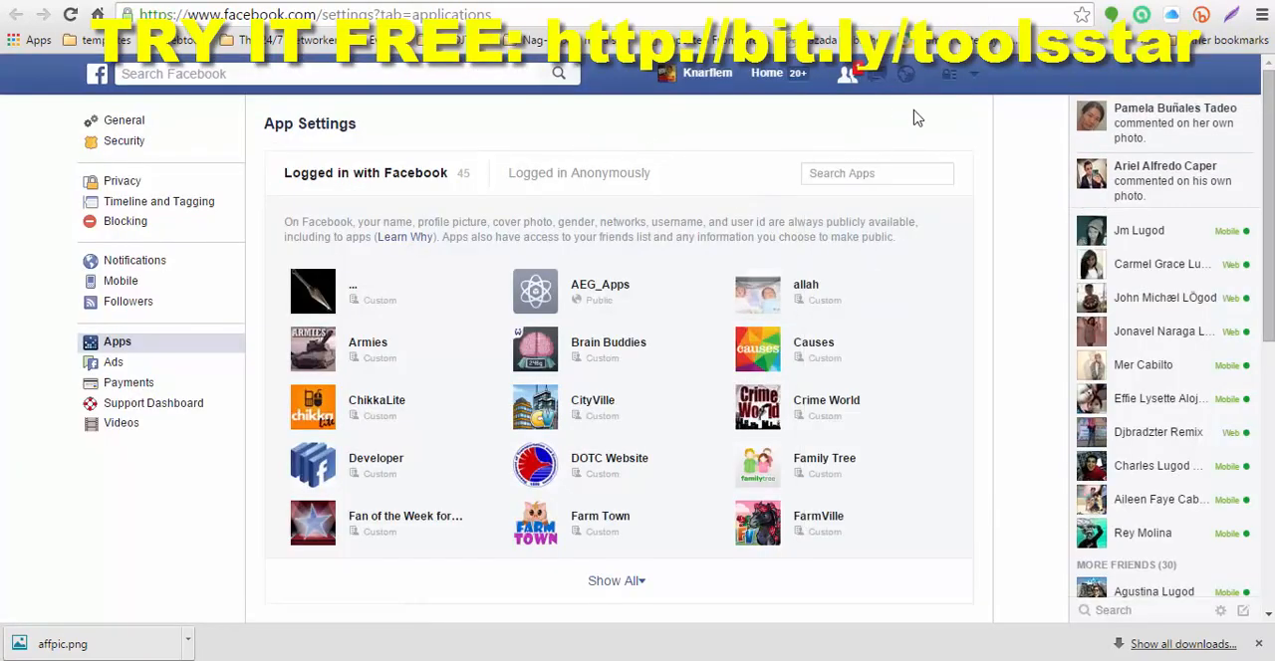
click(975, 79)
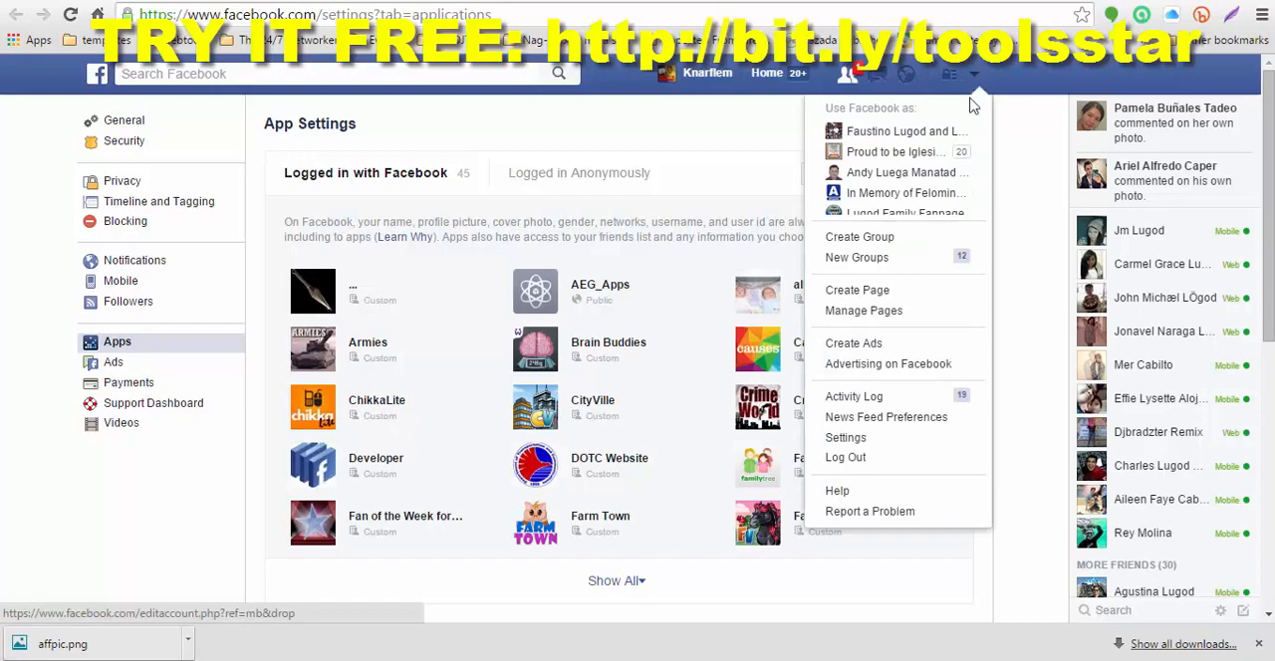
click(862, 464)
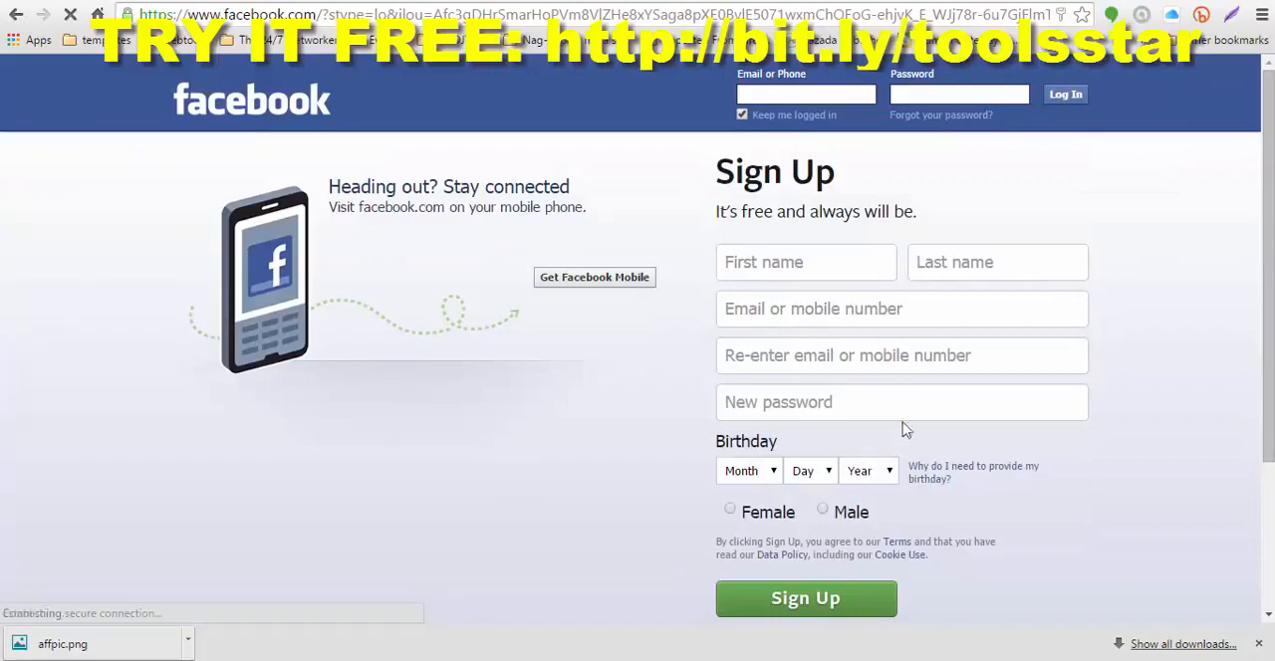
Step: Log in to Facebook with another saved account, filling in its e-mail and password
click(807, 93)
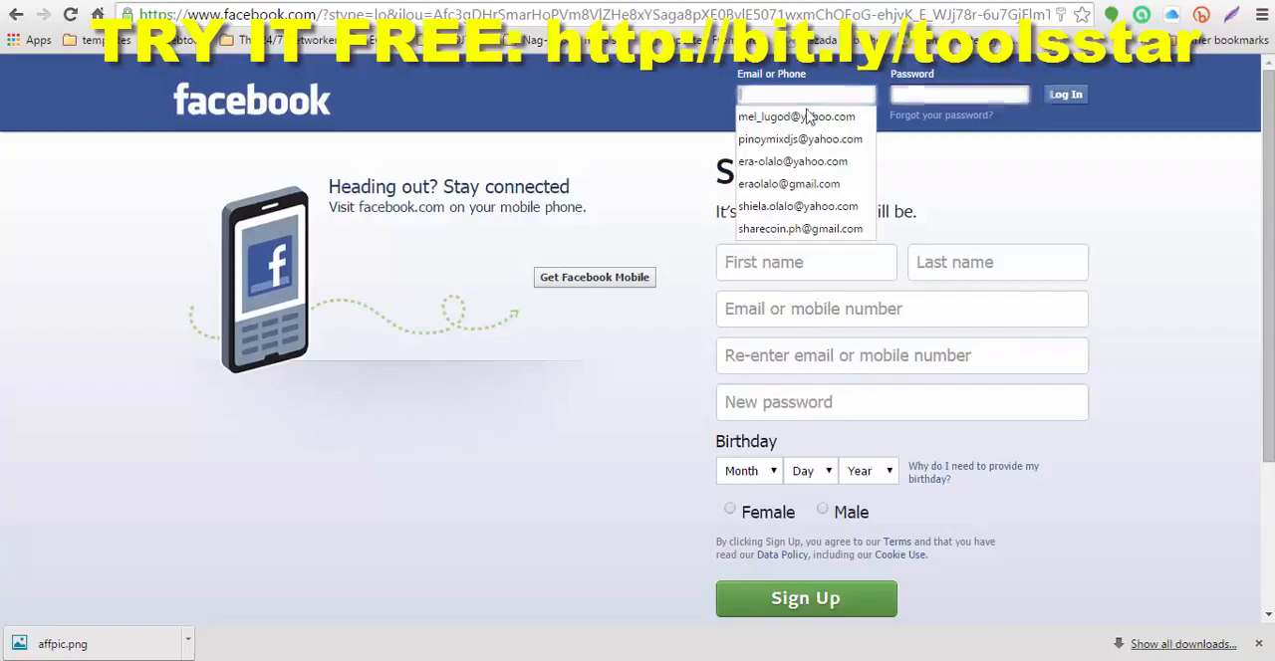
click(847, 139)
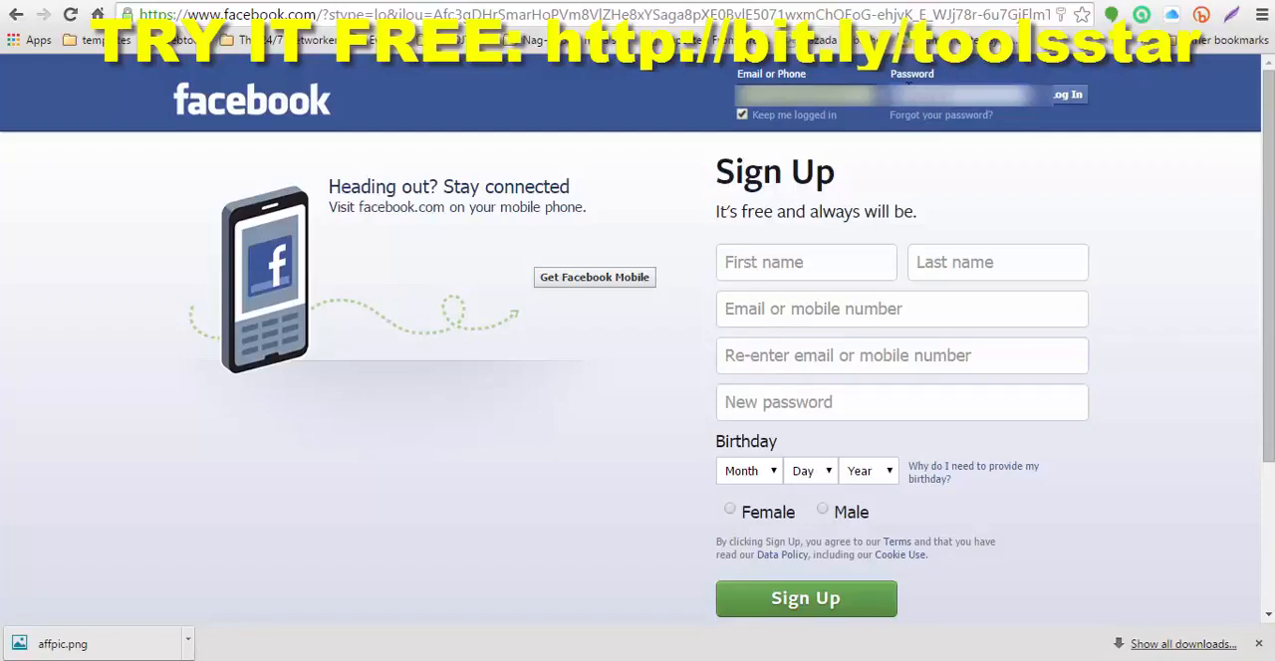
click(1067, 97)
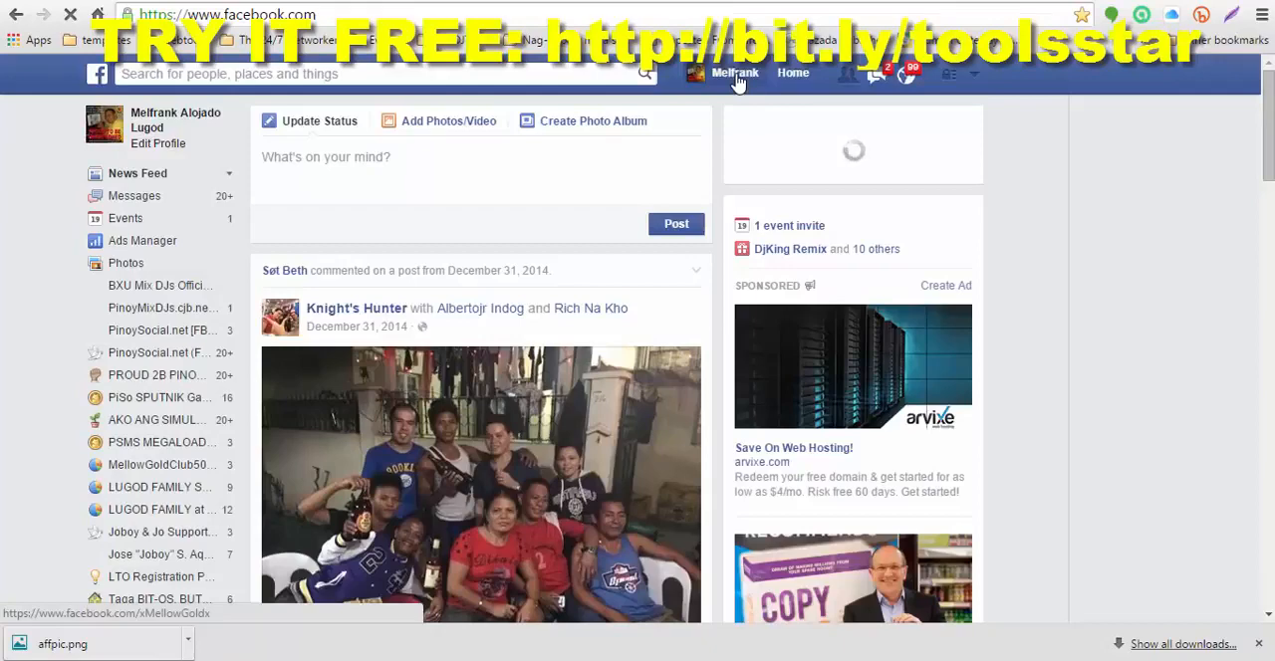
Step: Open the "FACEBOOK AUTO POSTERS - Toolsstar Users Group." main page and look through its recent activity and group information
click(737, 76)
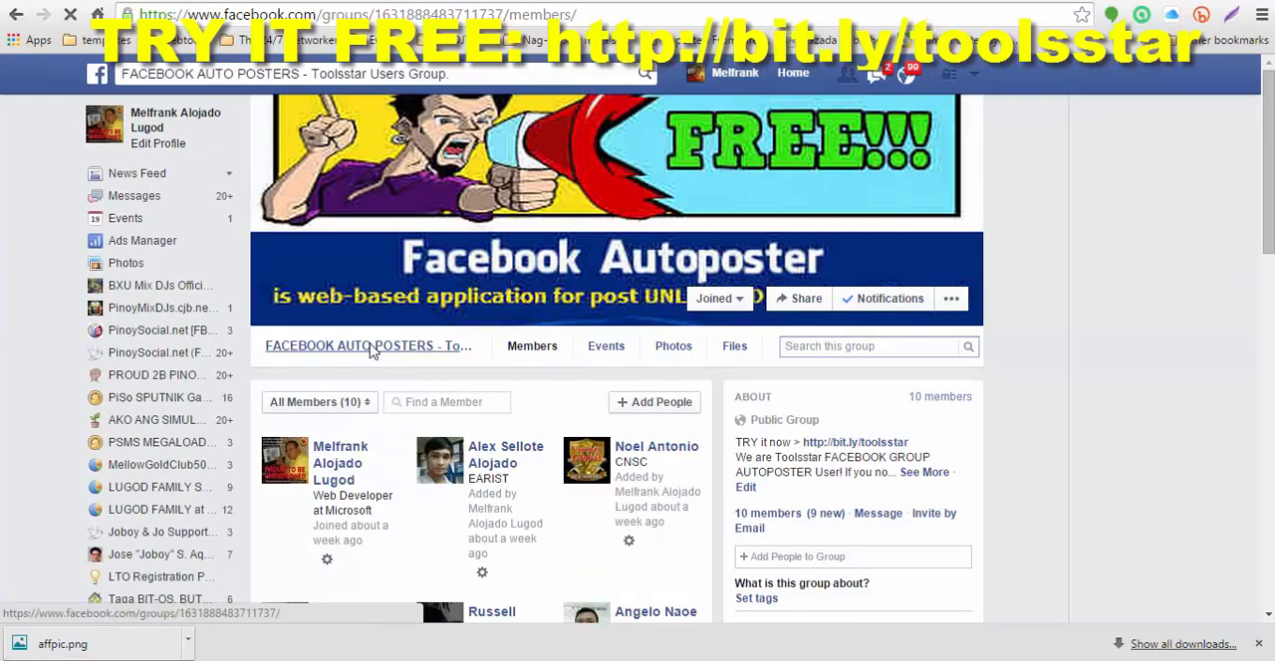
click(370, 353)
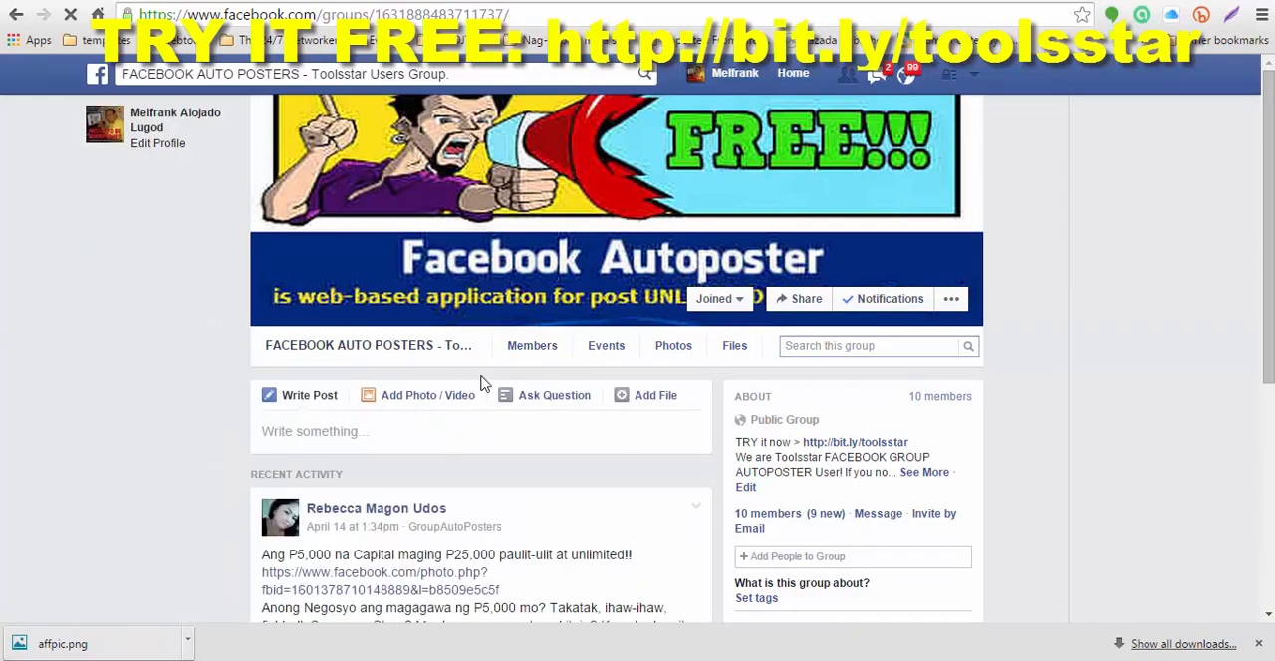
scroll(480, 384, down, 4)
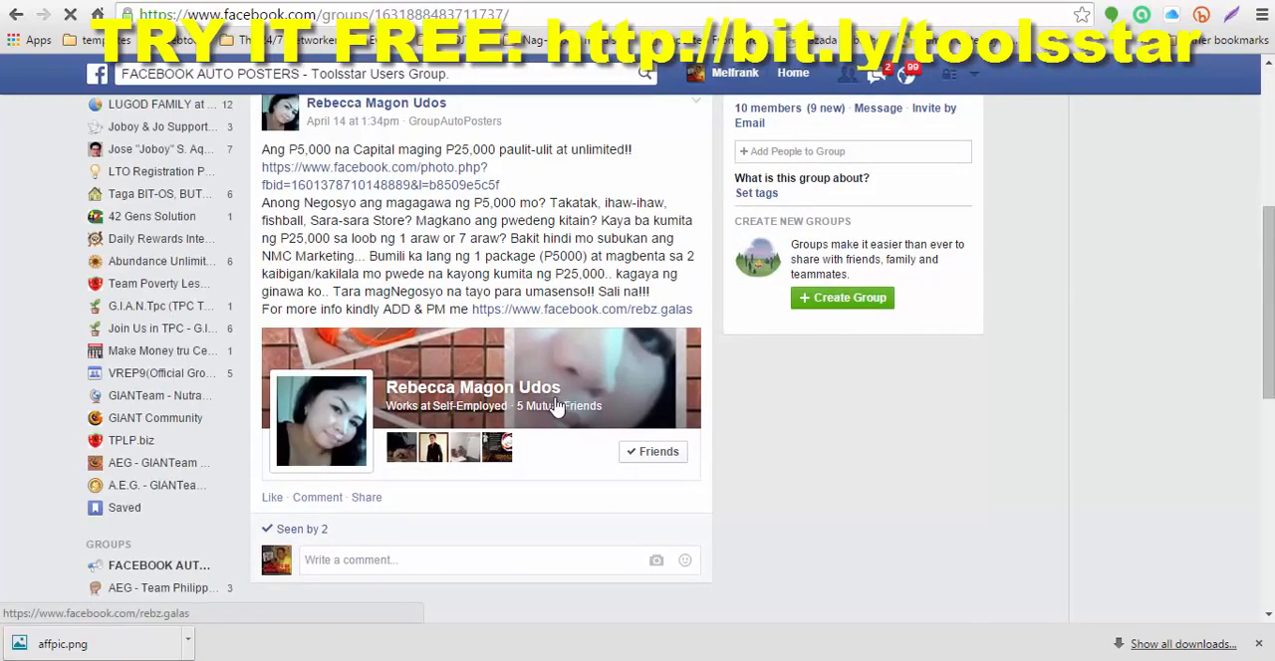
scroll(557, 406, down, 5)
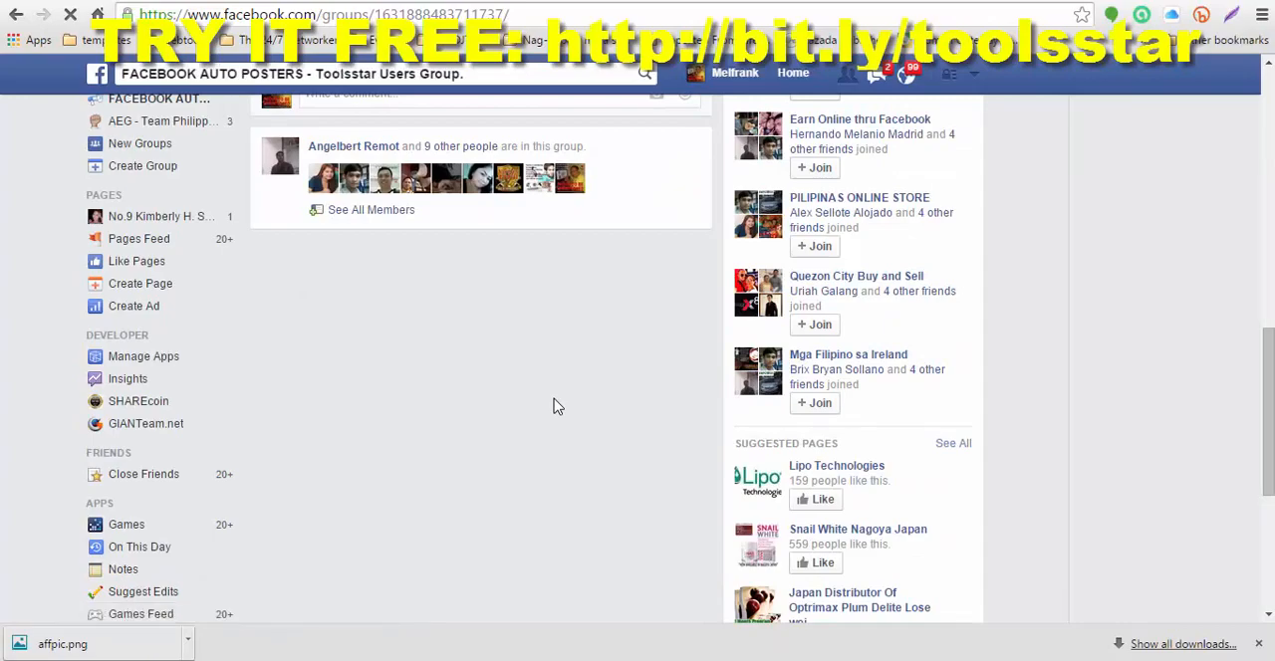
scroll(558, 406, up, 3)
scroll(558, 406, down, 4)
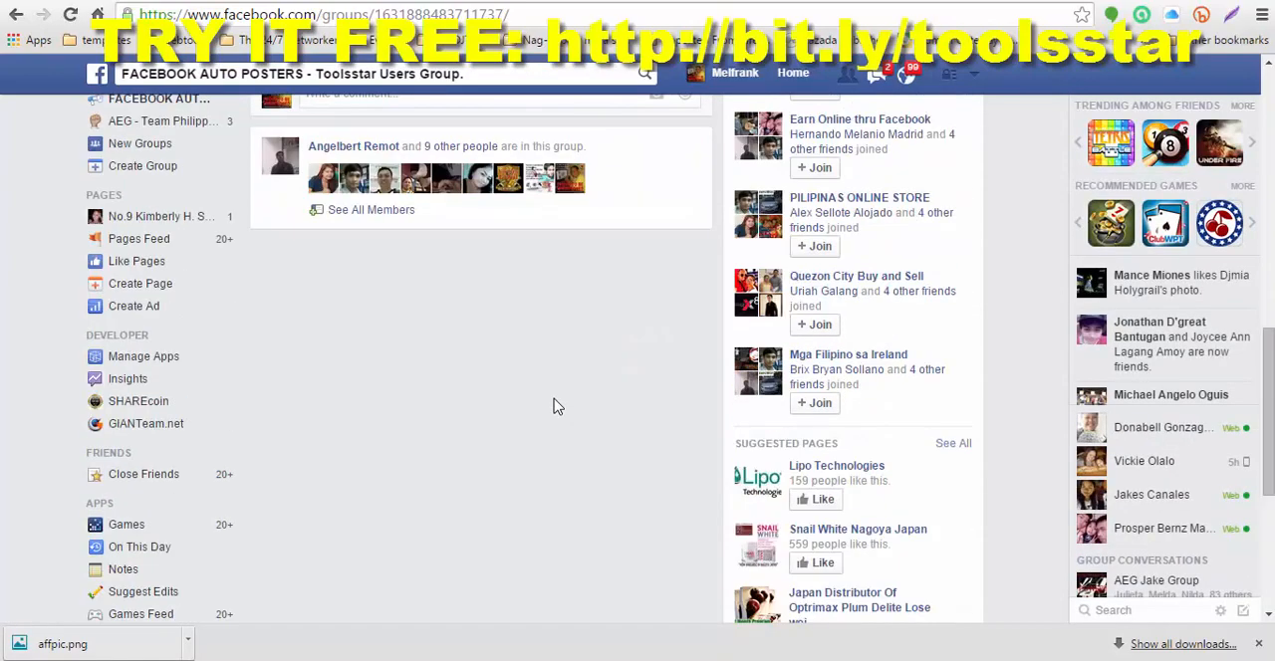
scroll(558, 407, up, 5)
scroll(557, 407, up, 4)
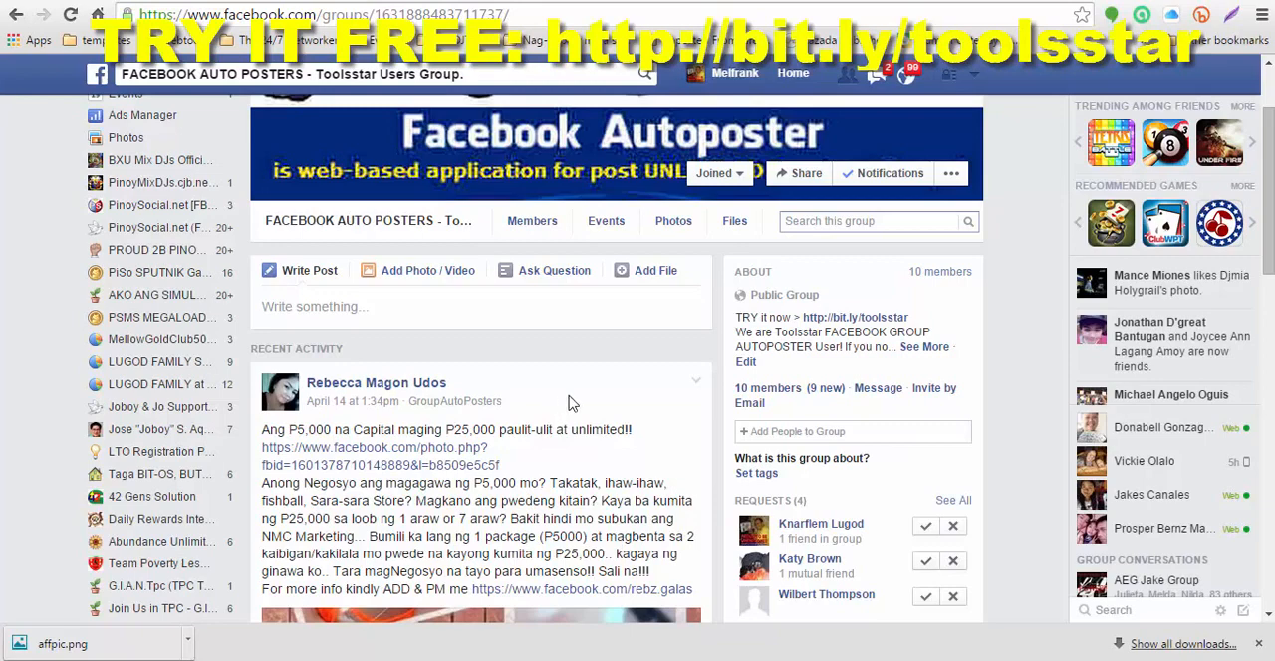
Step: Approve all the pending membership requests of the Toolsstar users group
scroll(692, 435, down, 1)
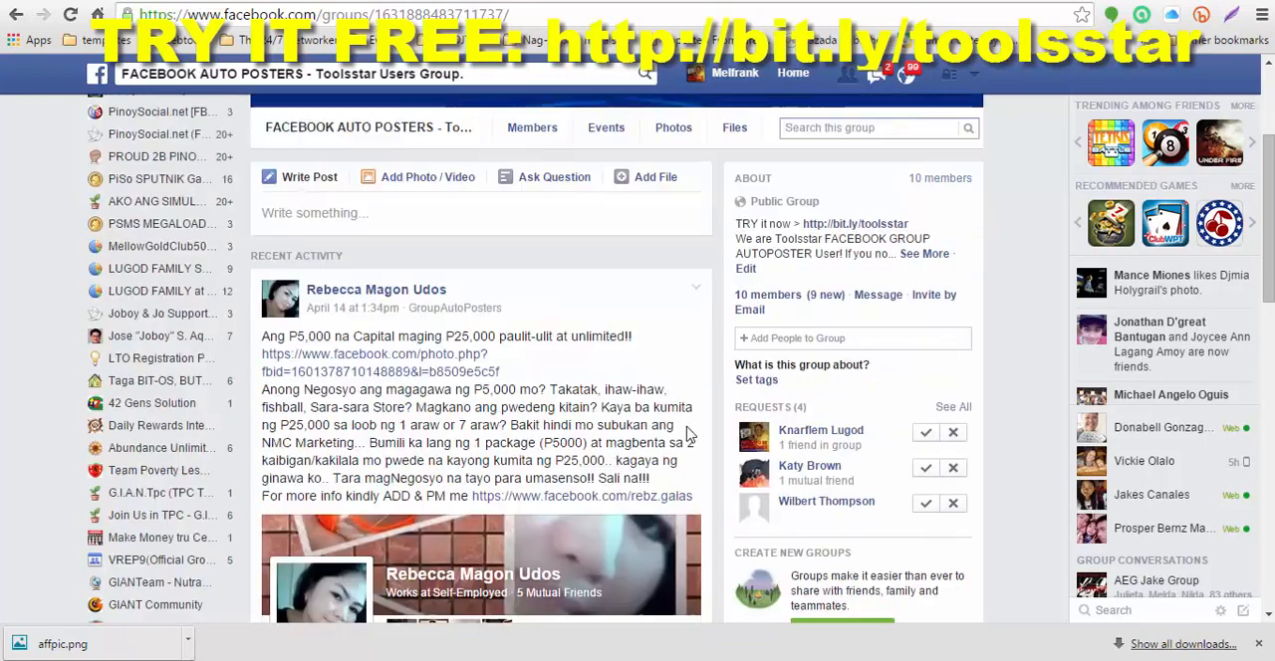
click(924, 433)
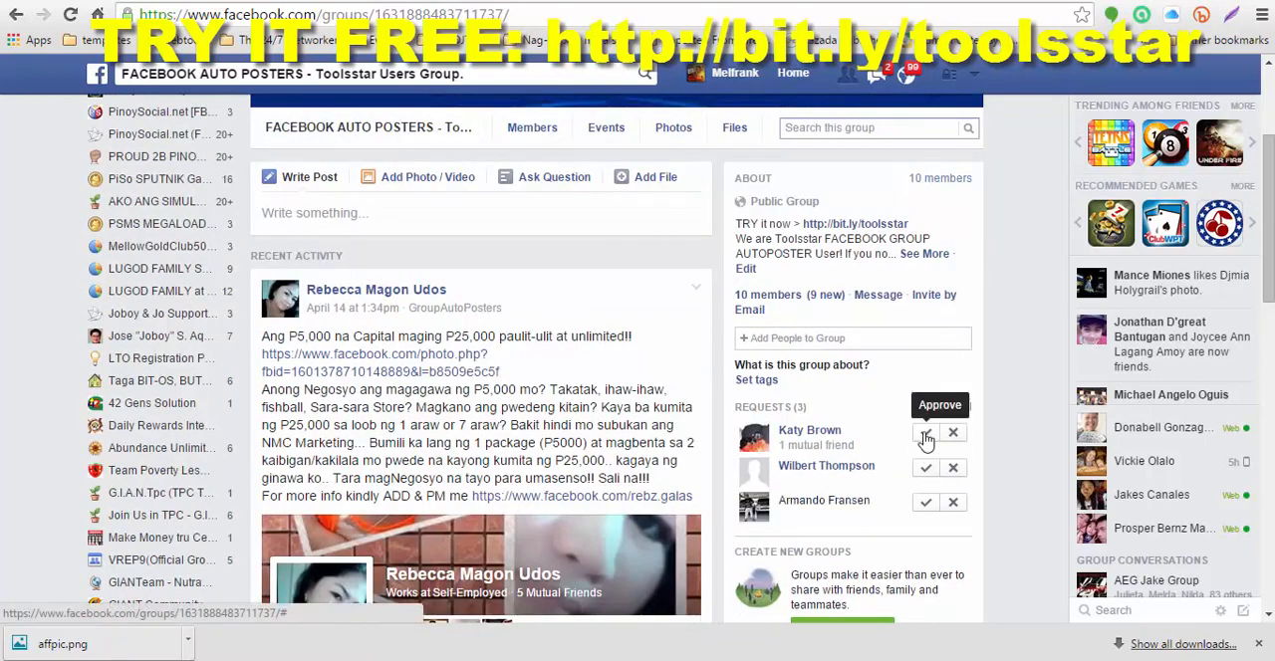
click(925, 435)
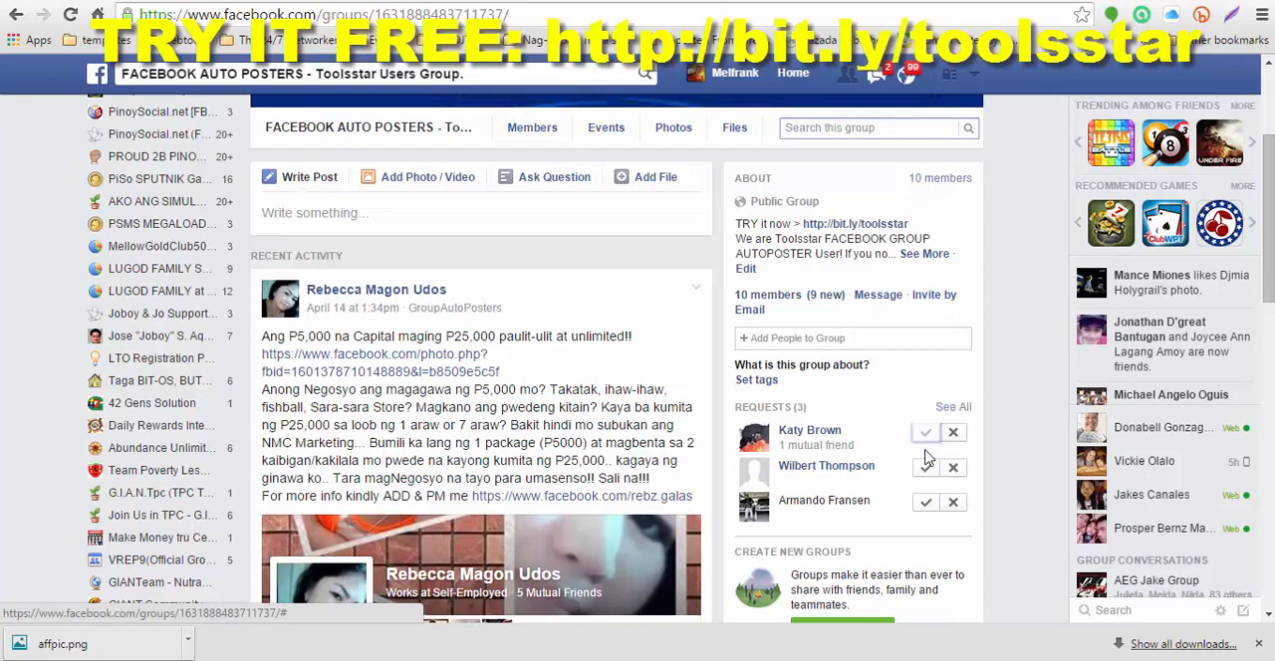
click(925, 435)
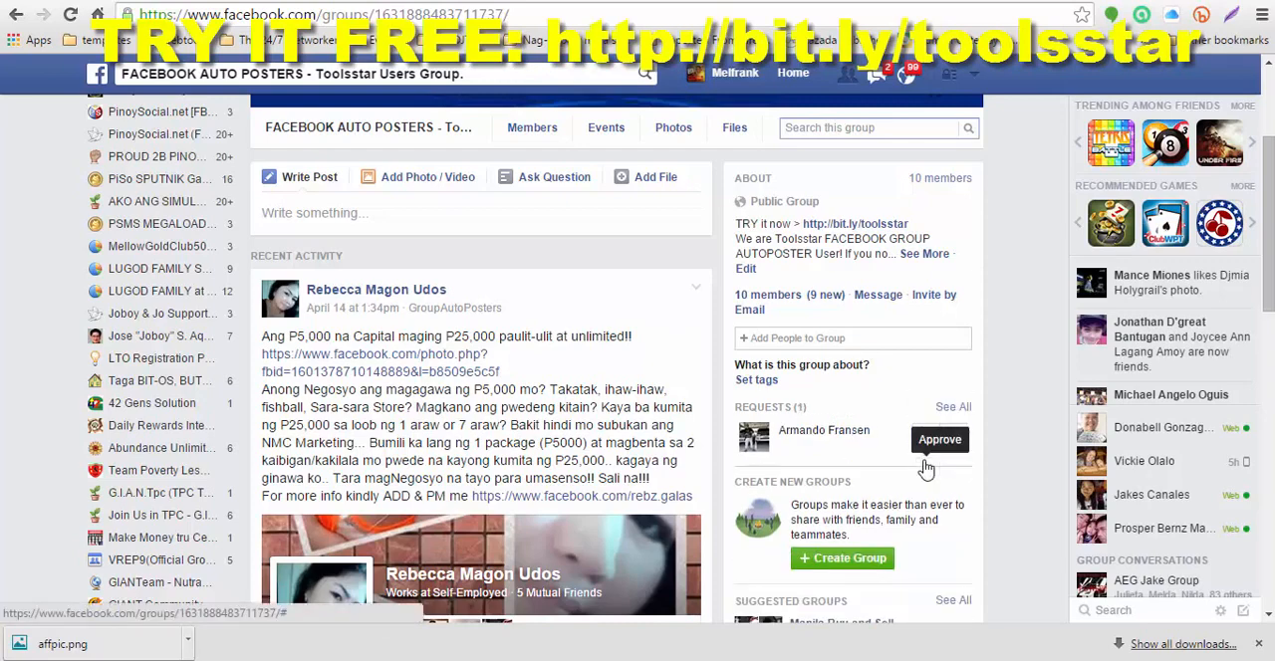
click(924, 435)
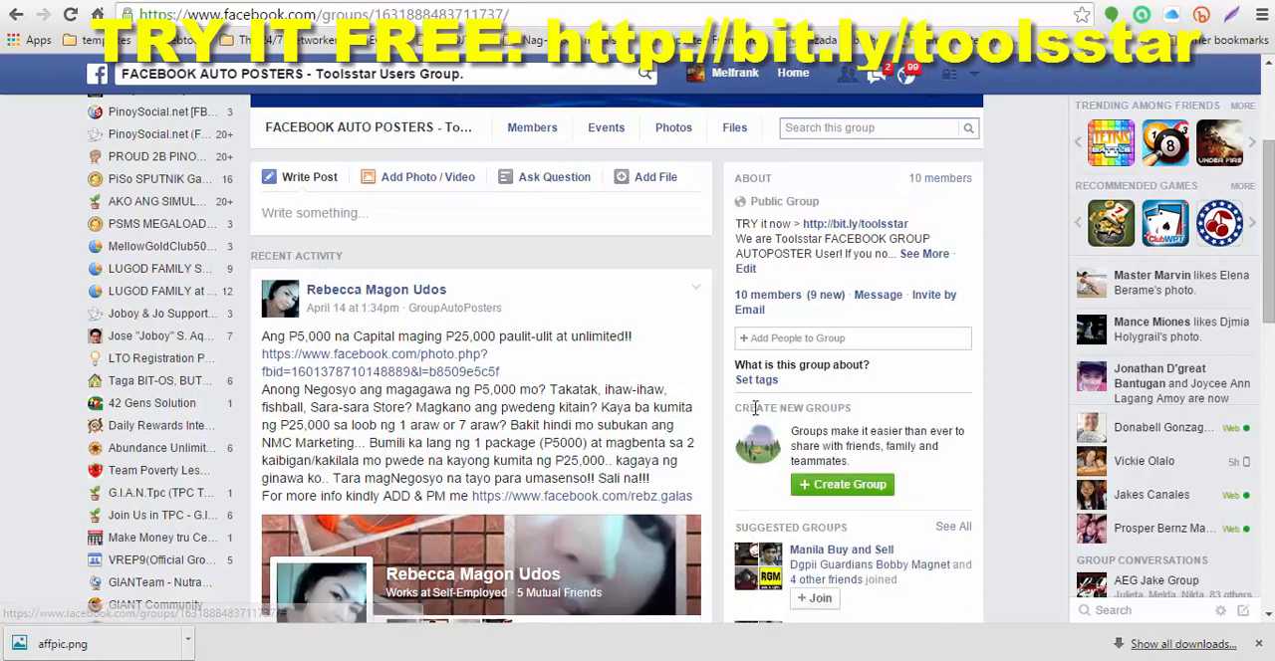
Step: Open the Tools Star site from the group's bit.ly/toolsstar link, log in via Facebook, and dismiss the browser's downloads bar
scroll(587, 358, up, 2)
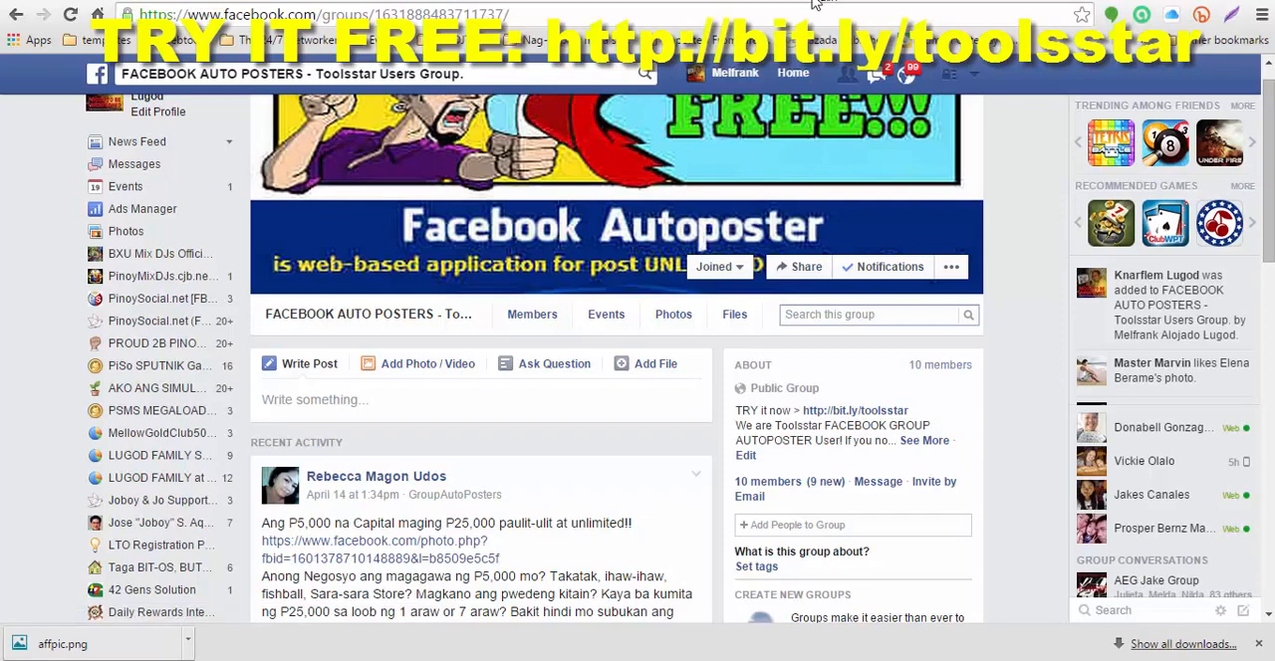
click(857, 414)
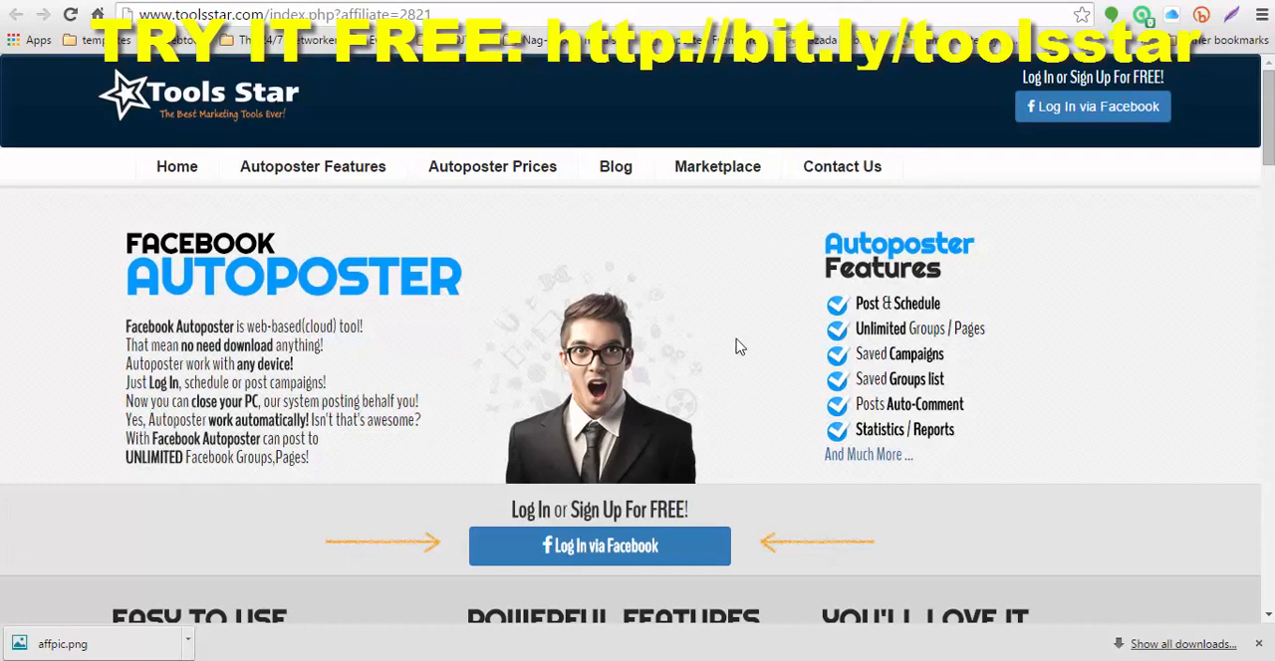
scroll(757, 398, down, 2)
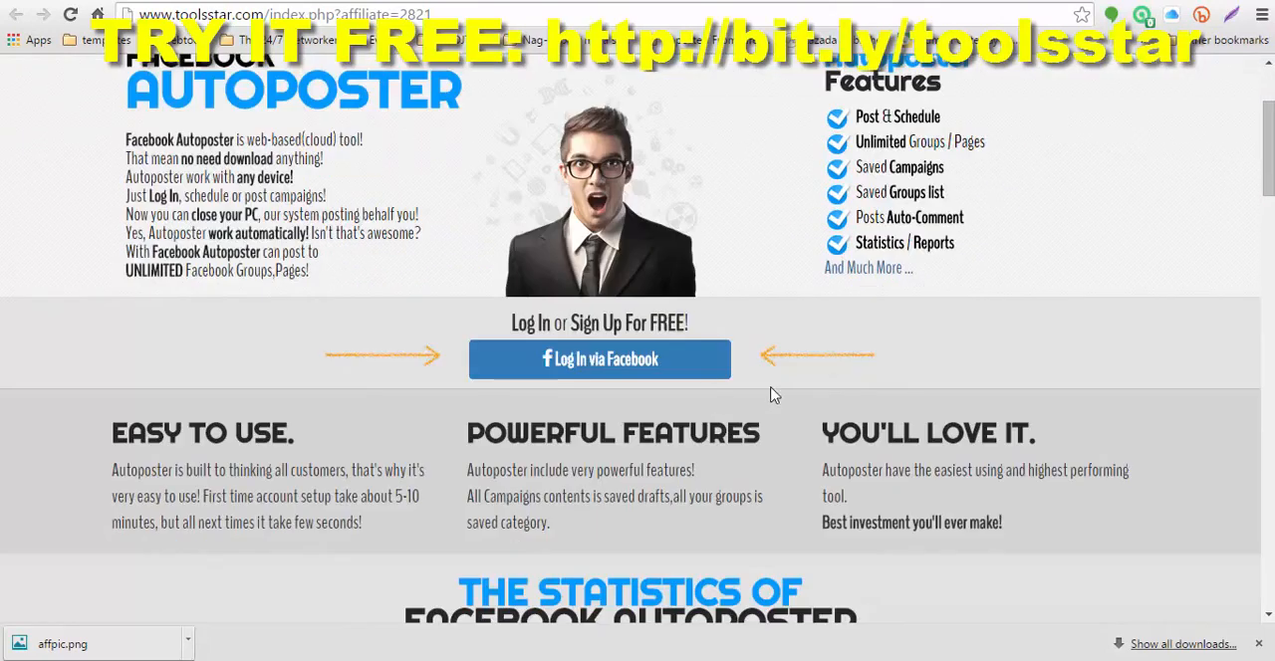
scroll(831, 398, up, 2)
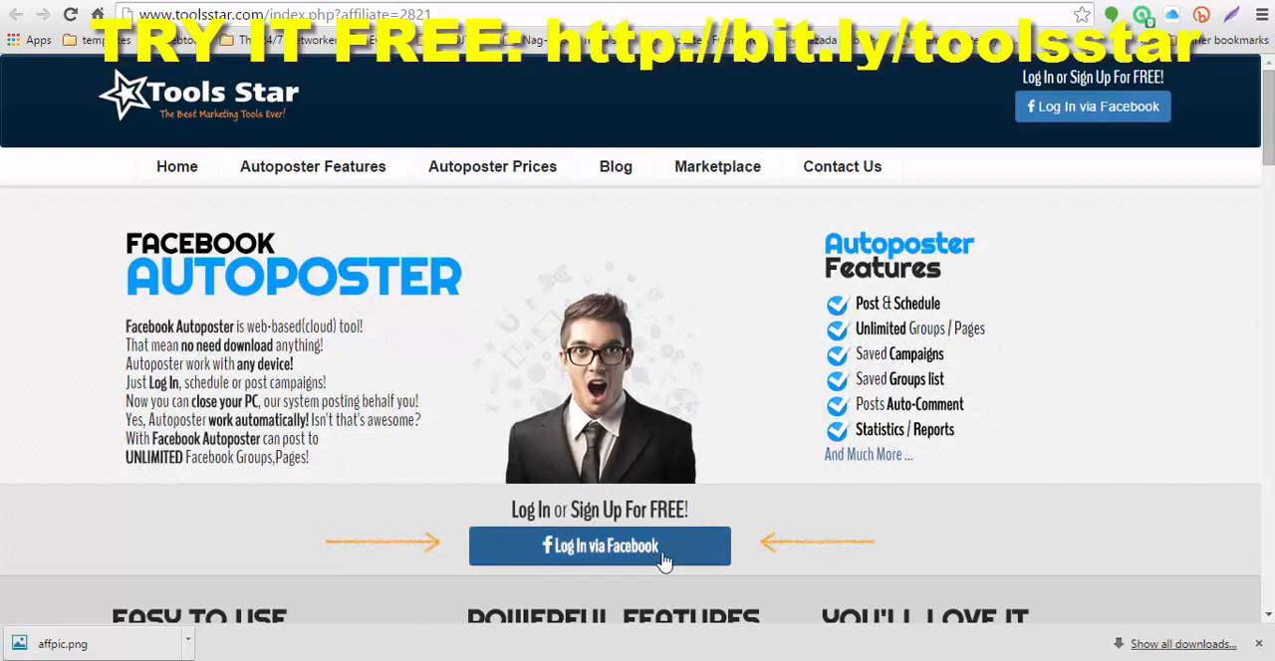
click(604, 556)
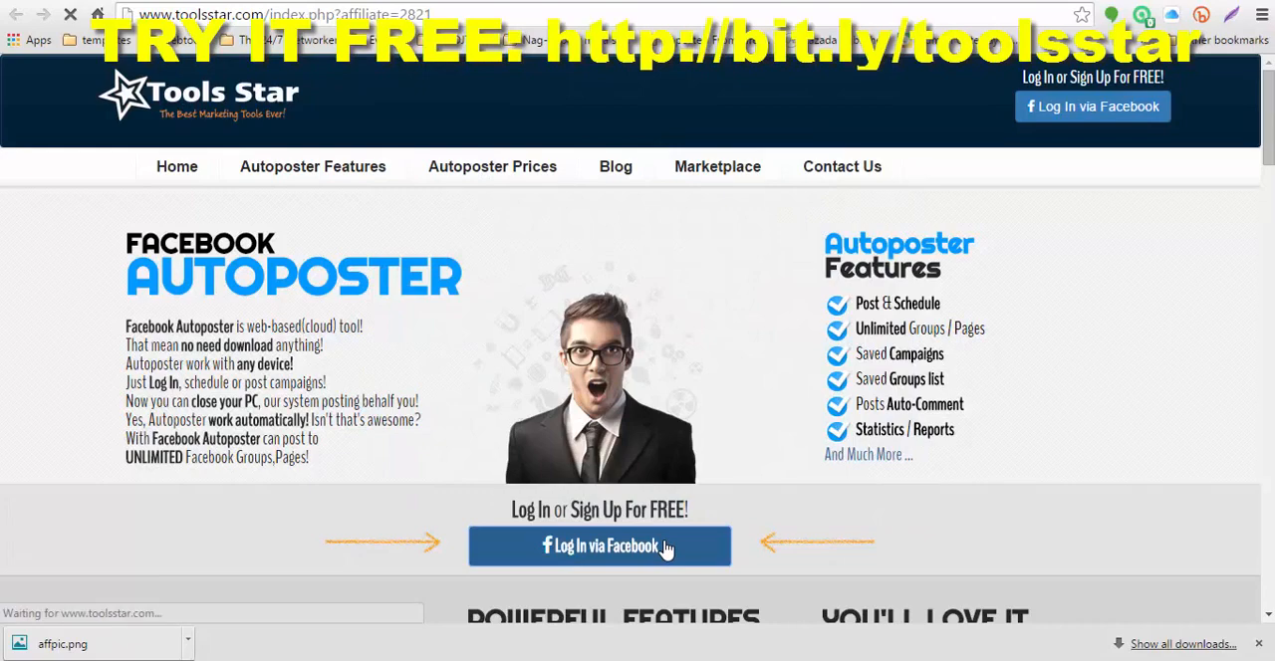
click(1258, 643)
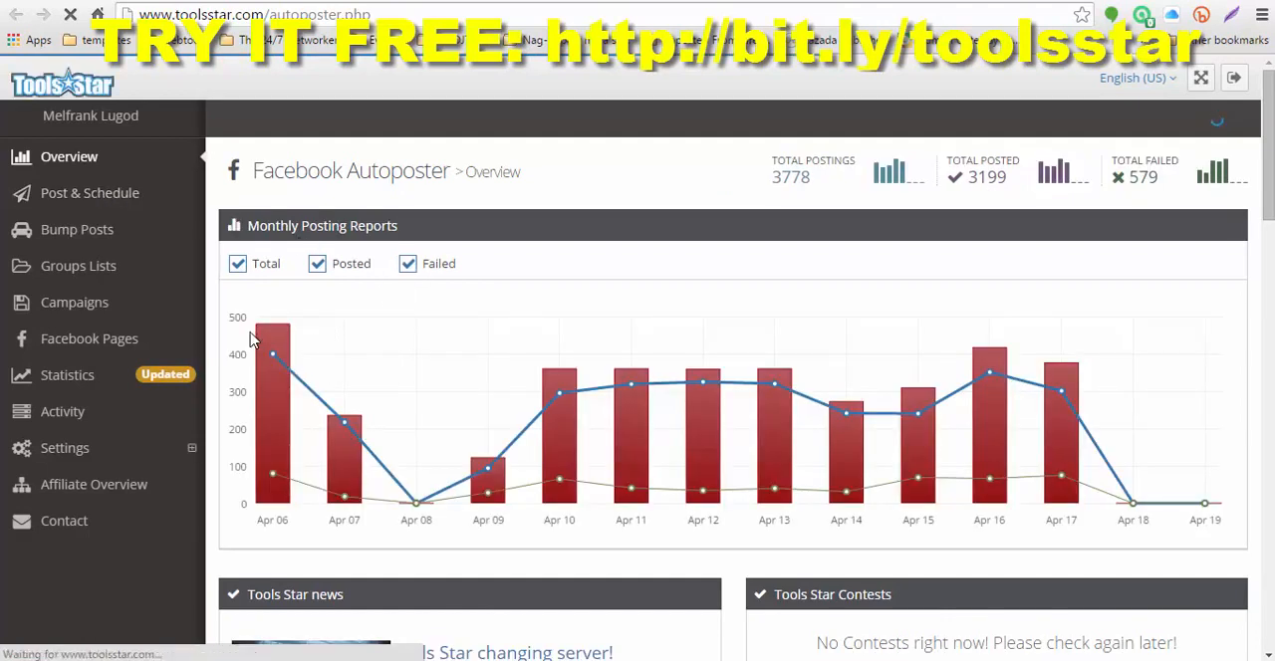
Step: Examine the autoposter's Overview page, including the total postings figure, the monthly posting reports chart and the Tools Star news
mouse_move(275, 411)
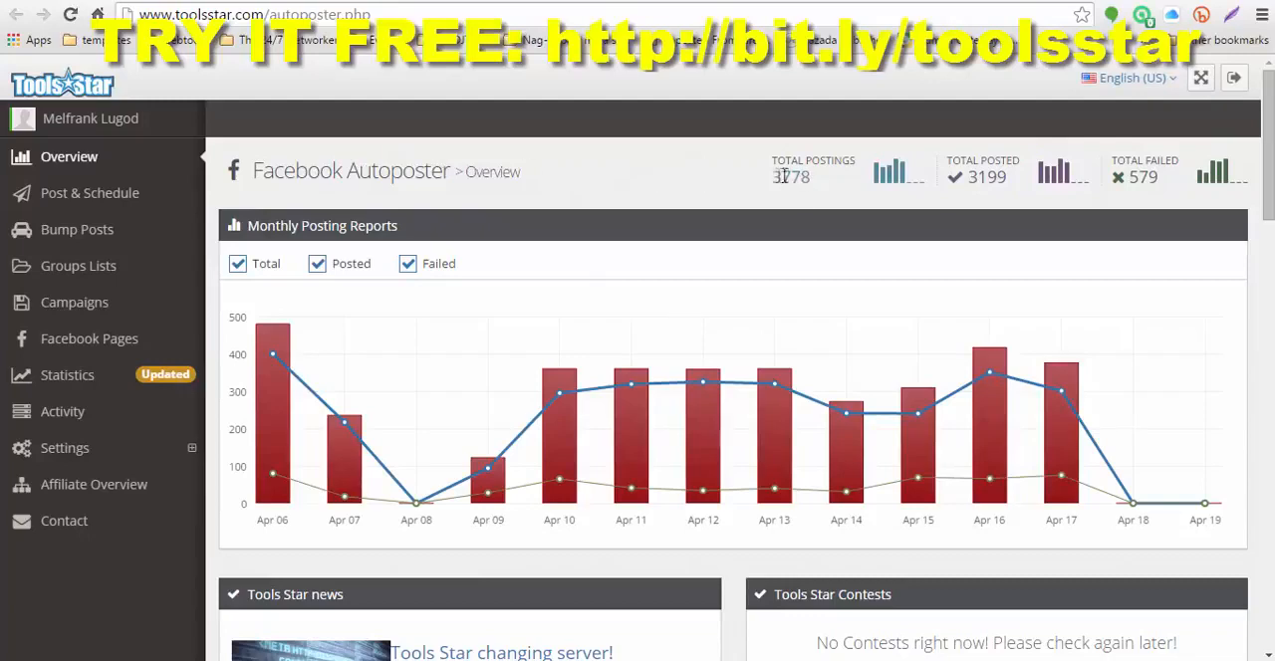
drag(773, 176, 814, 176)
click(862, 235)
drag(782, 179, 817, 187)
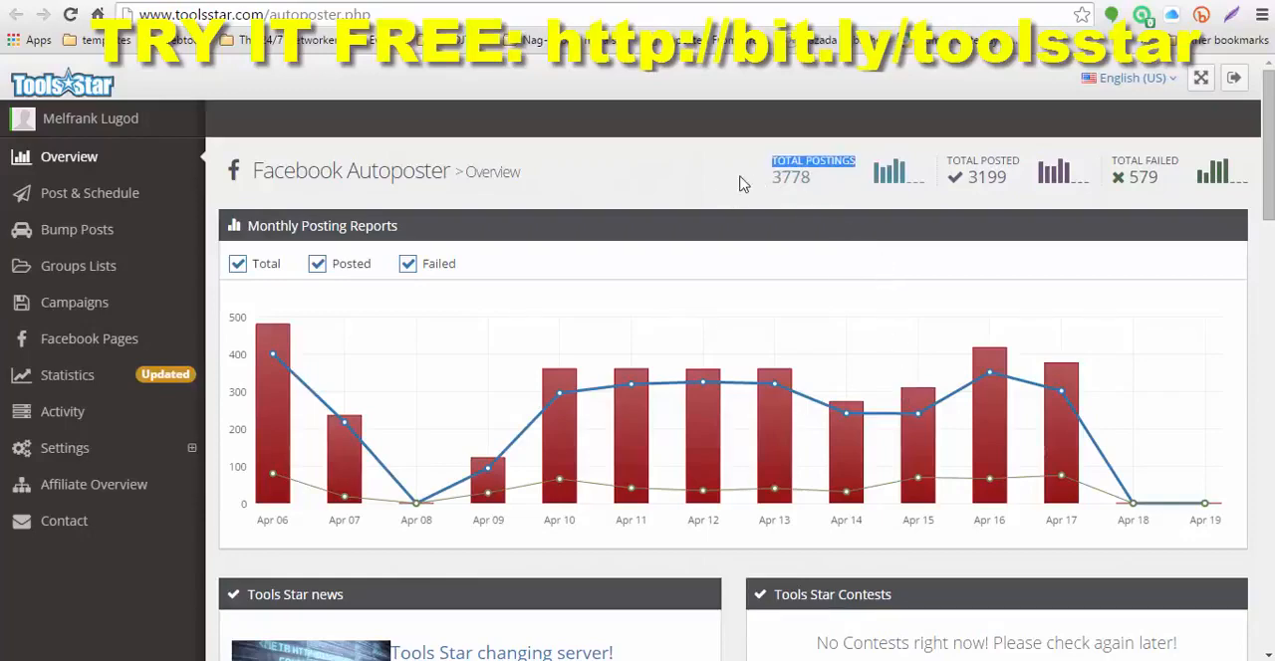
click(818, 199)
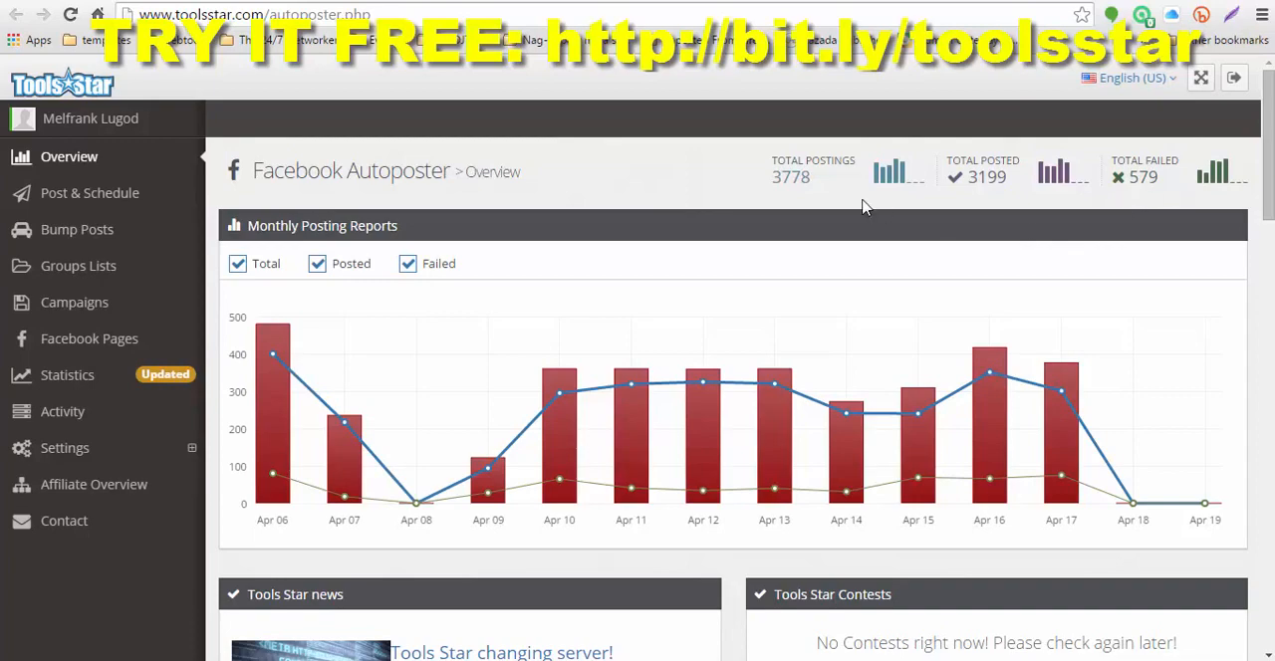
scroll(677, 221, down, 4)
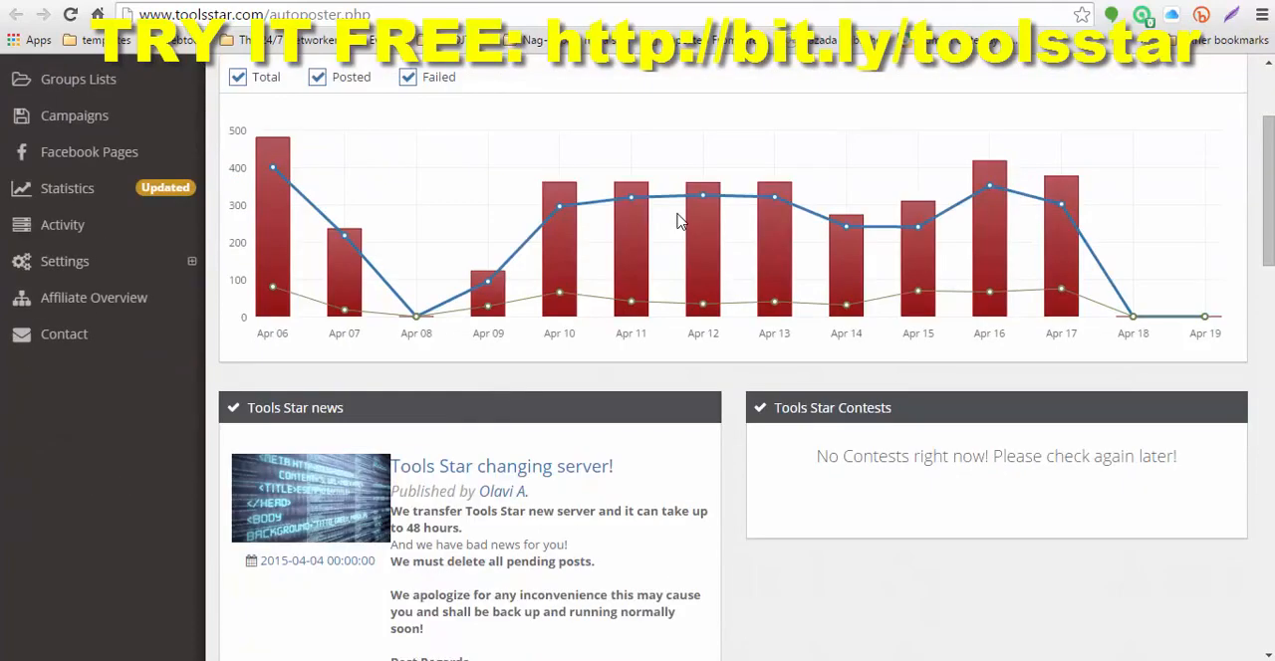
scroll(677, 221, up, 4)
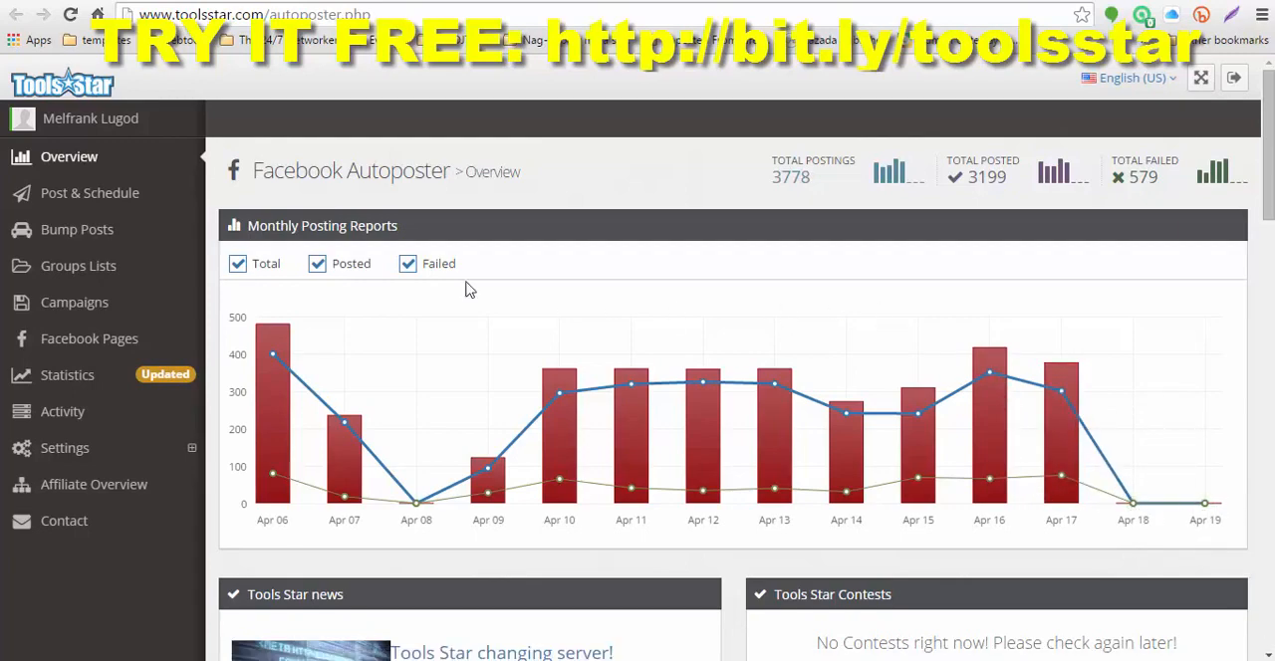
Step: In Post & Schedule, turn on the Facebook pages R. G. Goldclub50, Shanelle Interactive Radio and Don Punch Pro Boxing Gym
click(52, 195)
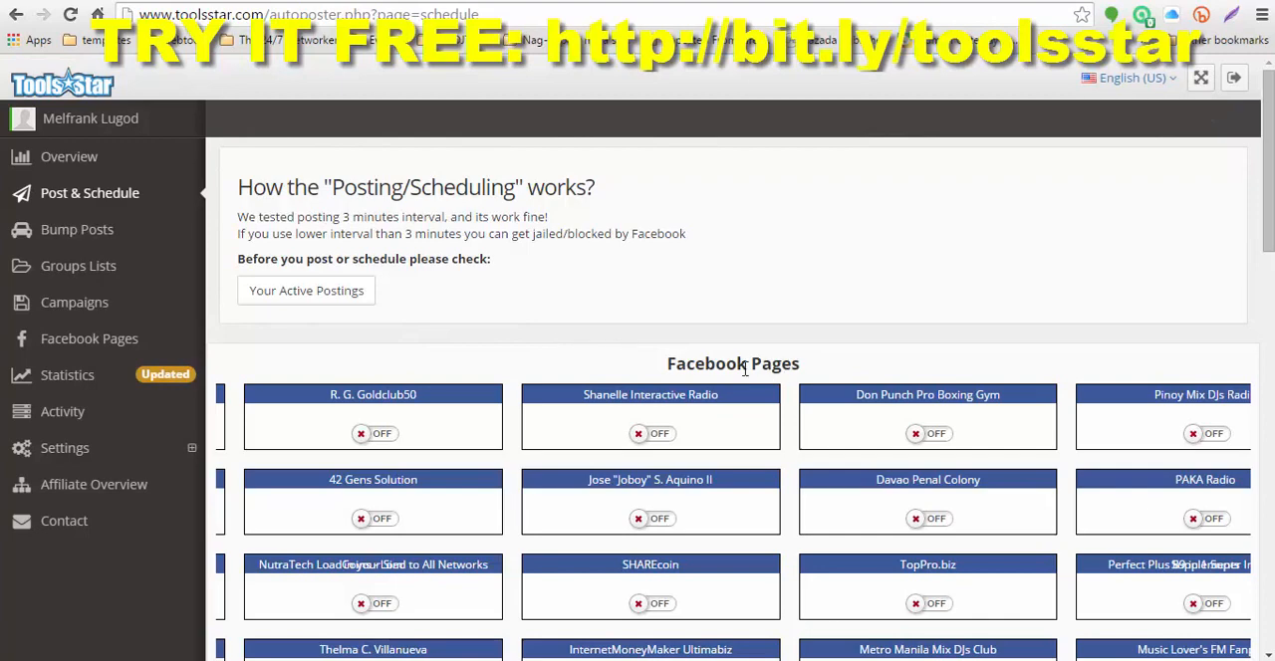
scroll(744, 369, down, 2)
click(388, 247)
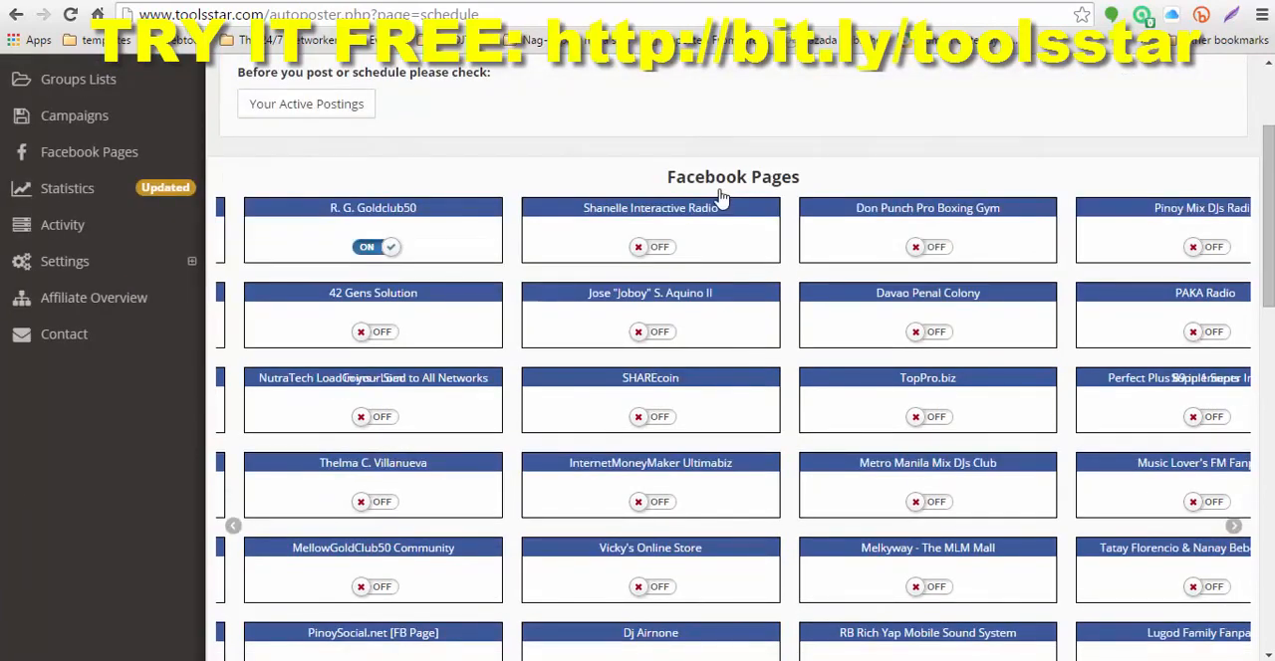
click(659, 249)
click(932, 249)
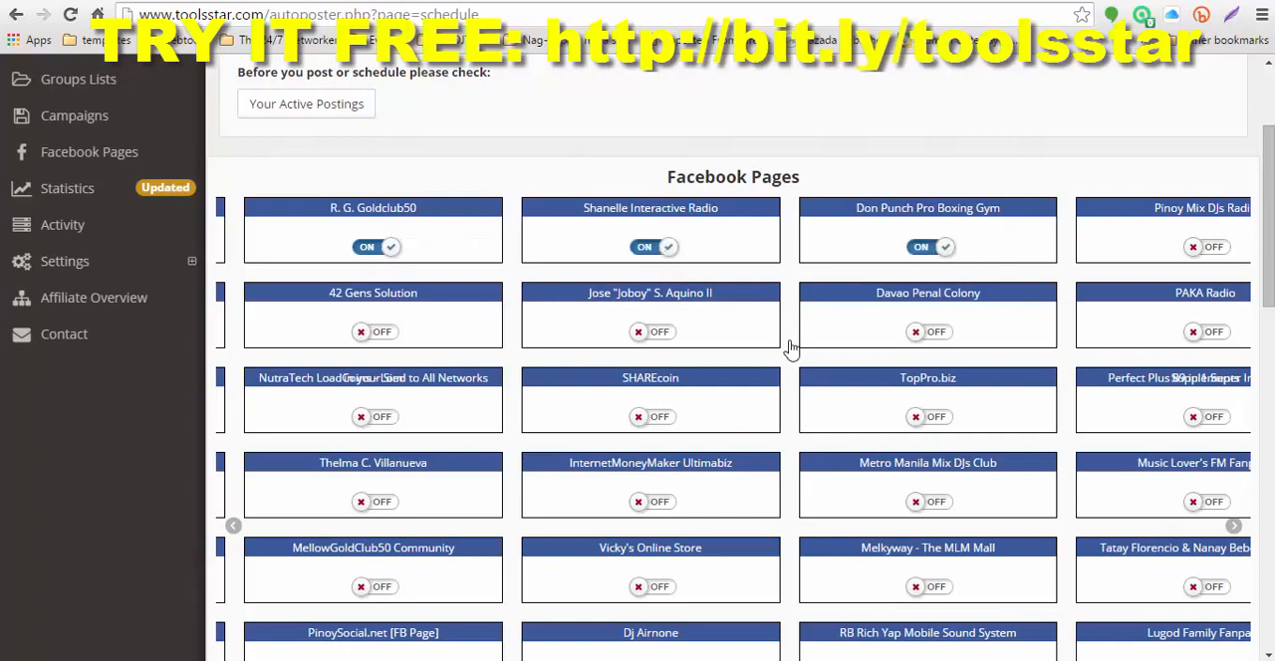
Step: Choose the campaign "Start only P1,500 or 25euro." for the posting
scroll(503, 299, down, 2)
scroll(513, 289, down, 3)
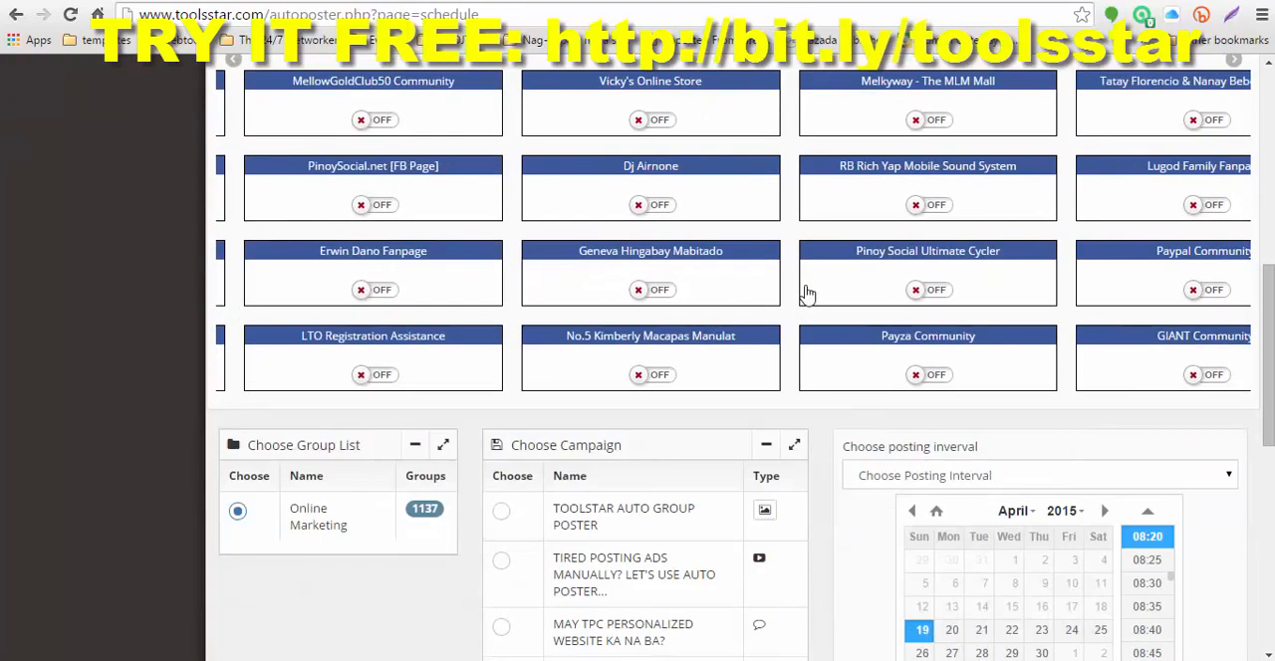
scroll(808, 289, up, 3)
scroll(956, 319, up, 2)
scroll(956, 318, down, 5)
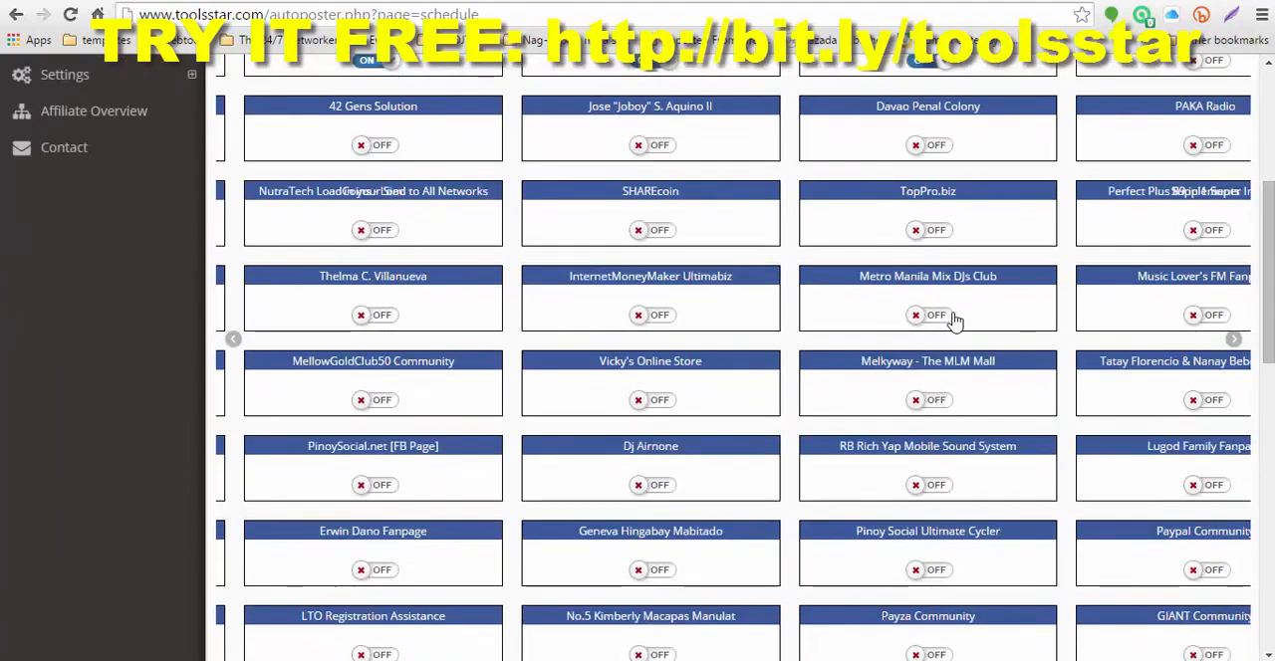
scroll(954, 318, down, 2)
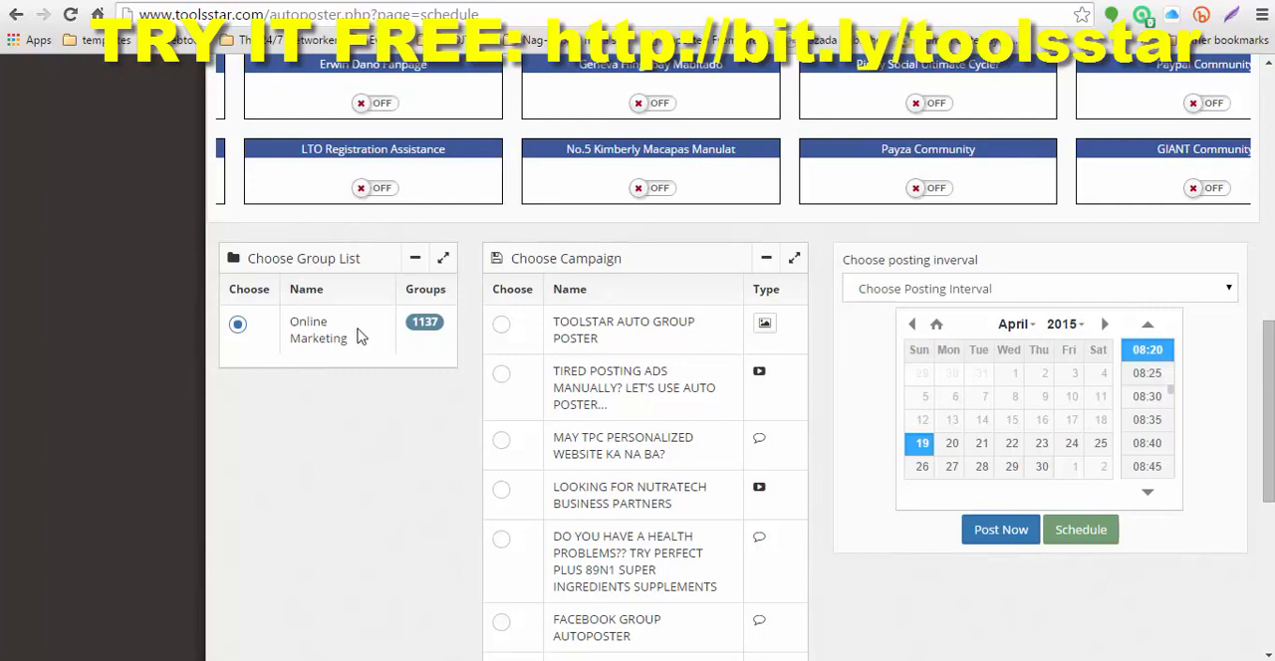
scroll(334, 324, down, 1)
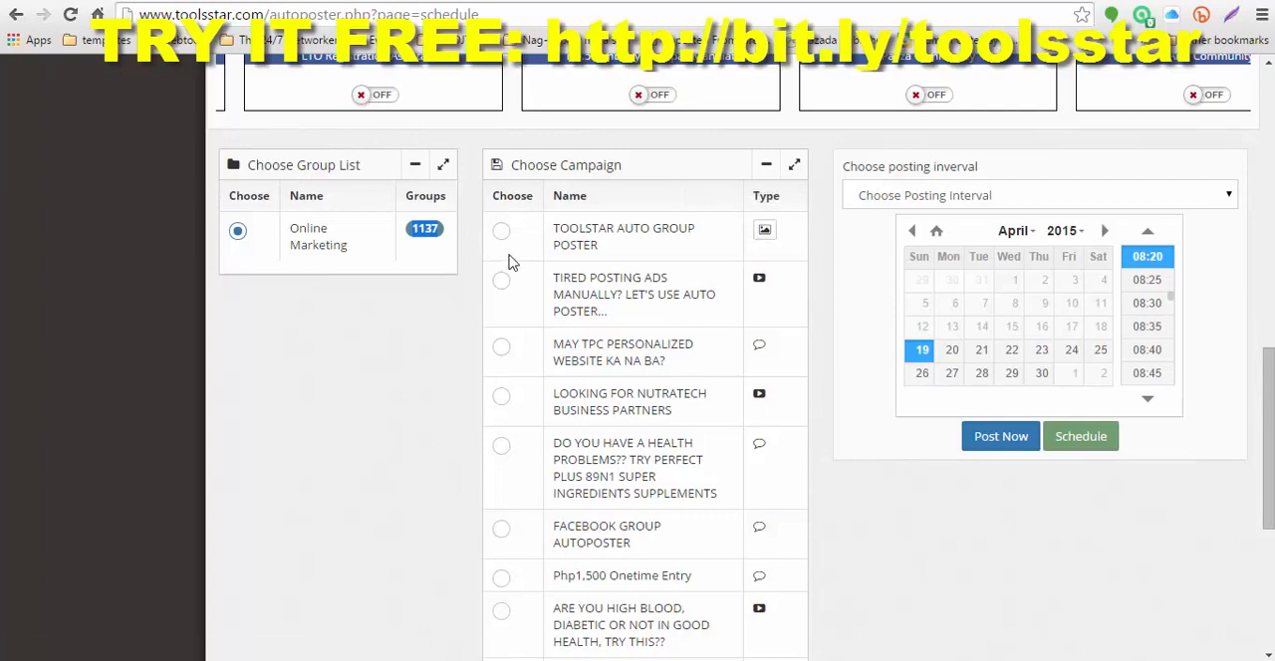
scroll(550, 240, down, 4)
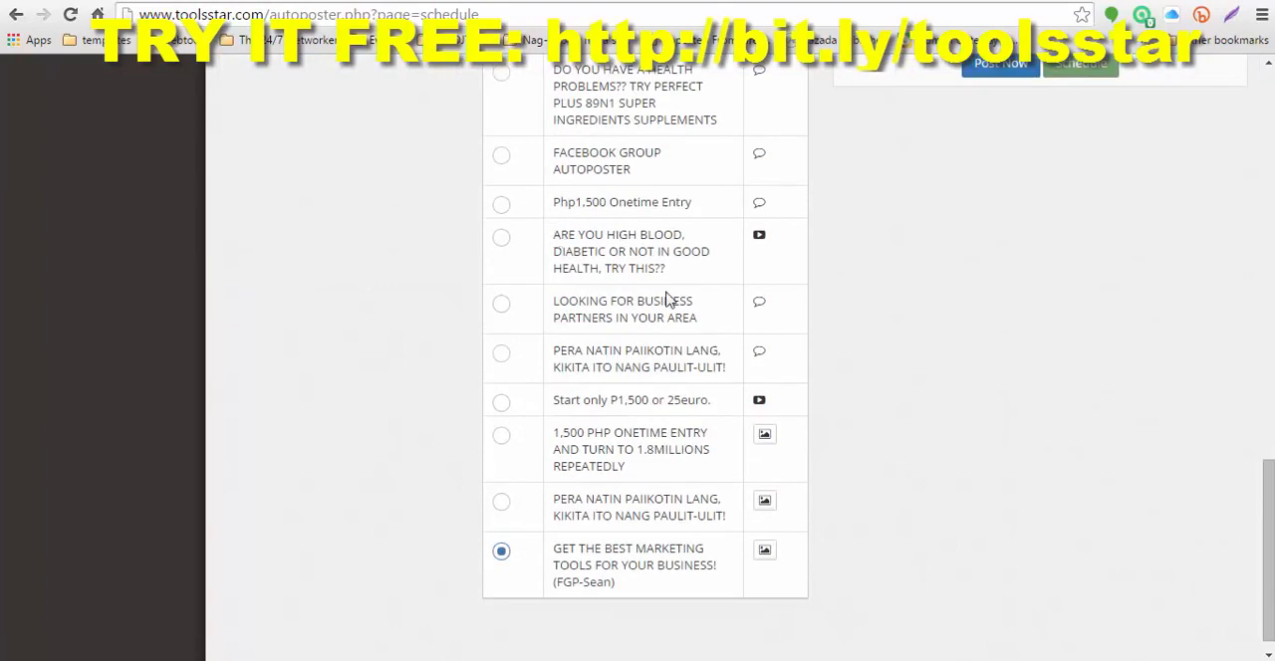
click(501, 403)
scroll(807, 429, up, 4)
scroll(849, 314, up, 2)
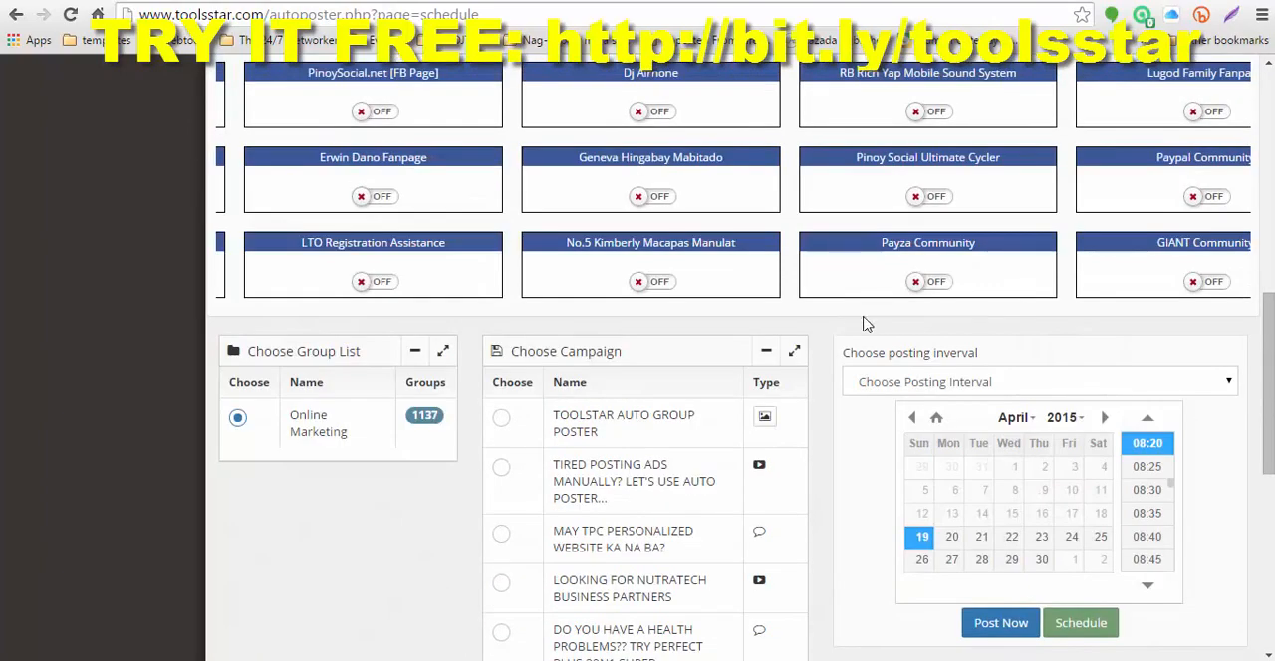
Step: Set the posting interval to 5 Minute
scroll(864, 386, down, 1)
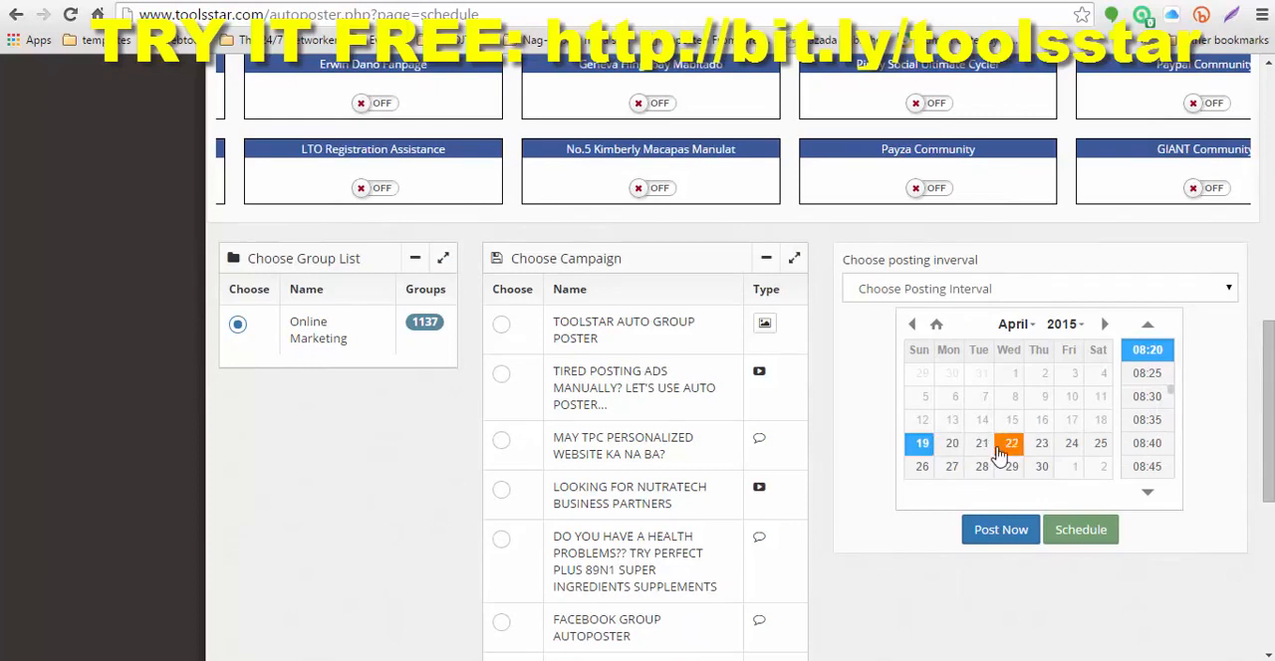
click(1229, 290)
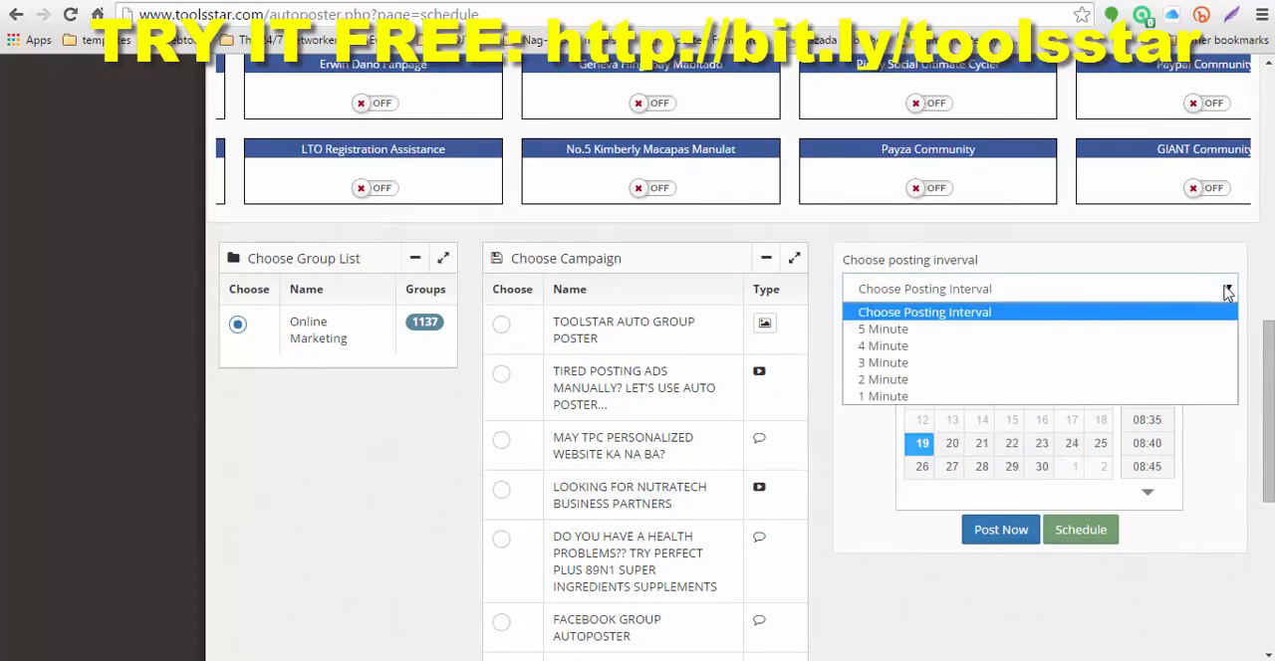
click(891, 330)
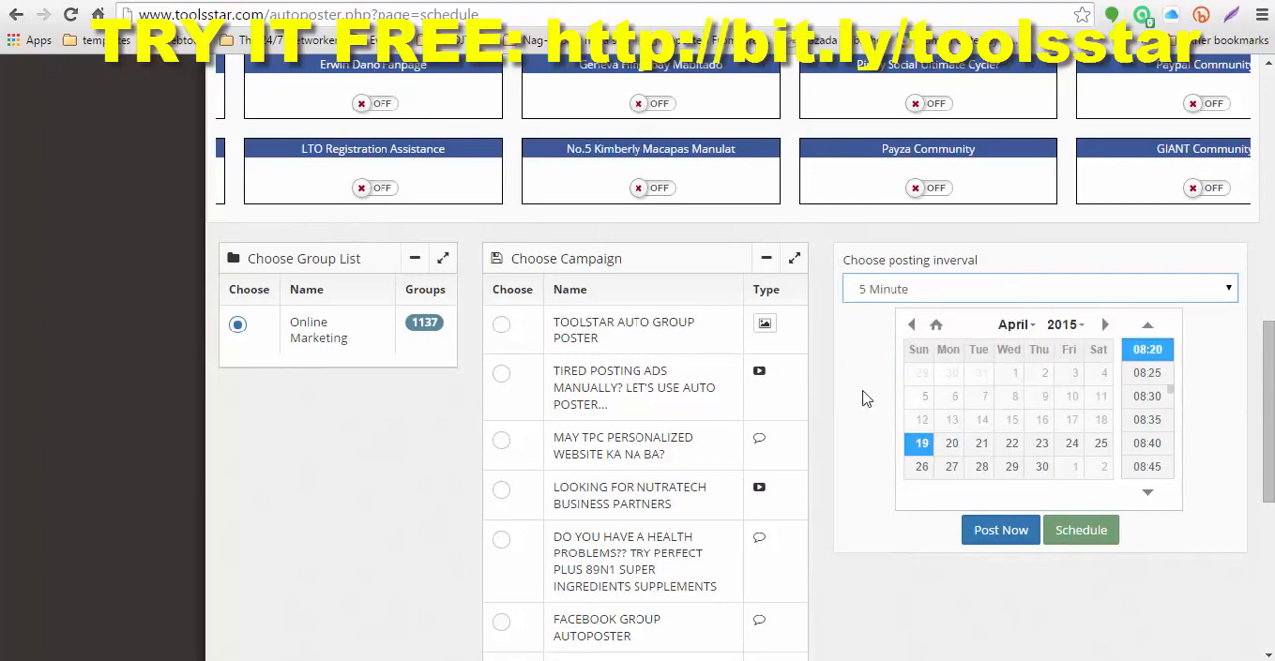
Step: Check the account's active postings and close the notice
scroll(865, 396, up, 10)
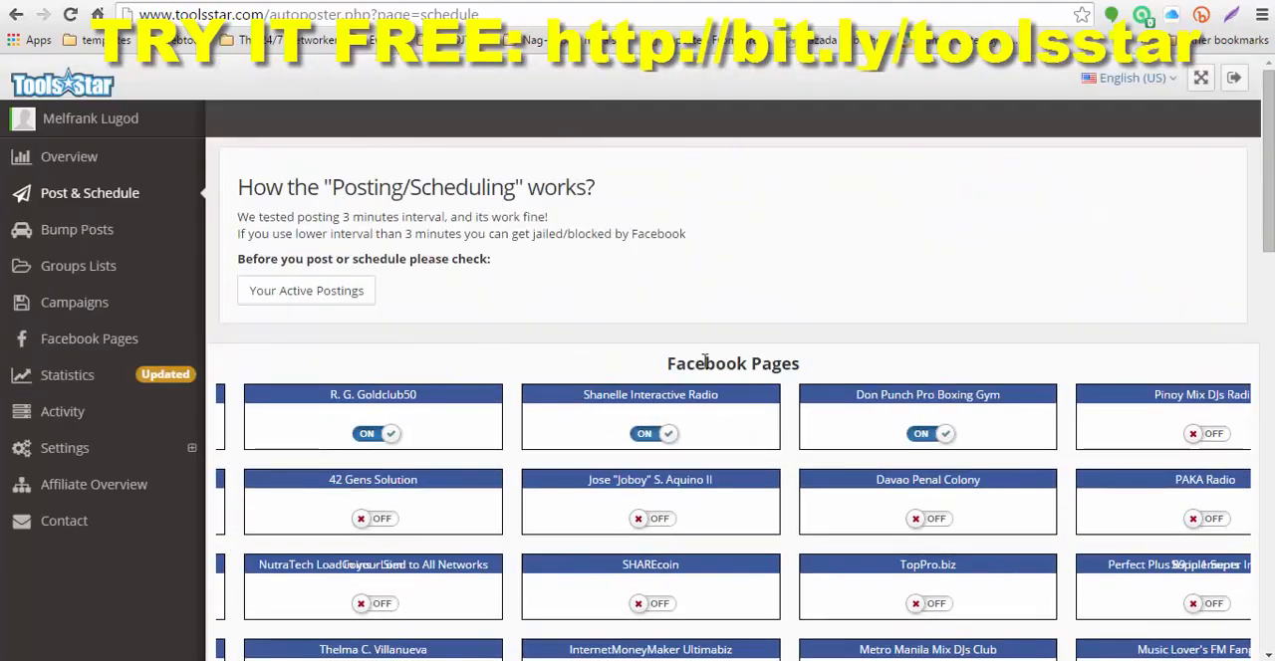
click(314, 291)
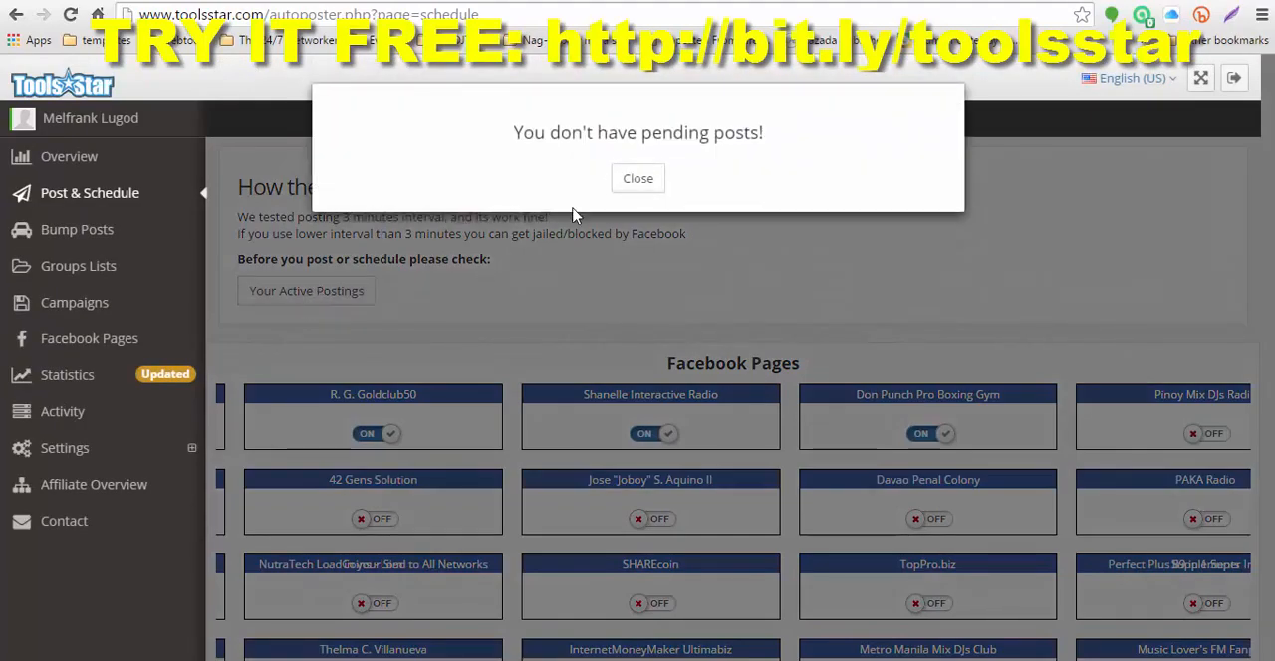
click(637, 180)
Step: Return the posting calendar to April 2015 and post the chosen campaign to the Online Marketing group list right away
scroll(873, 342, down, 3)
scroll(875, 345, down, 5)
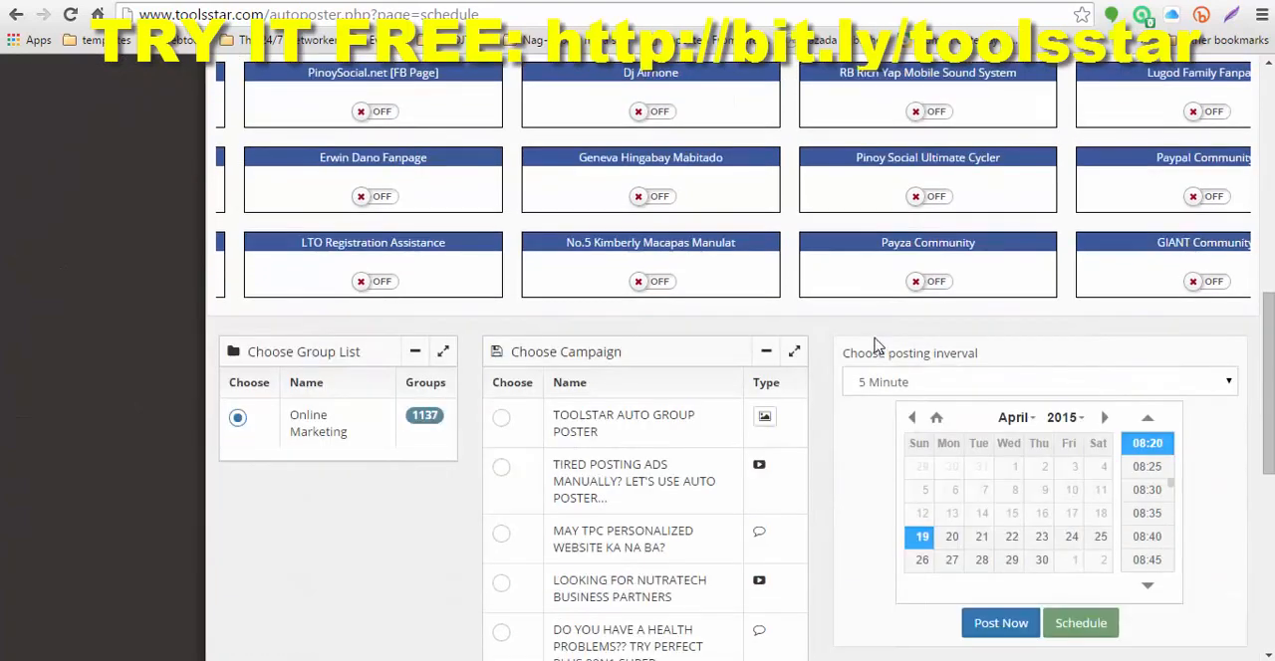
scroll(921, 438, down, 2)
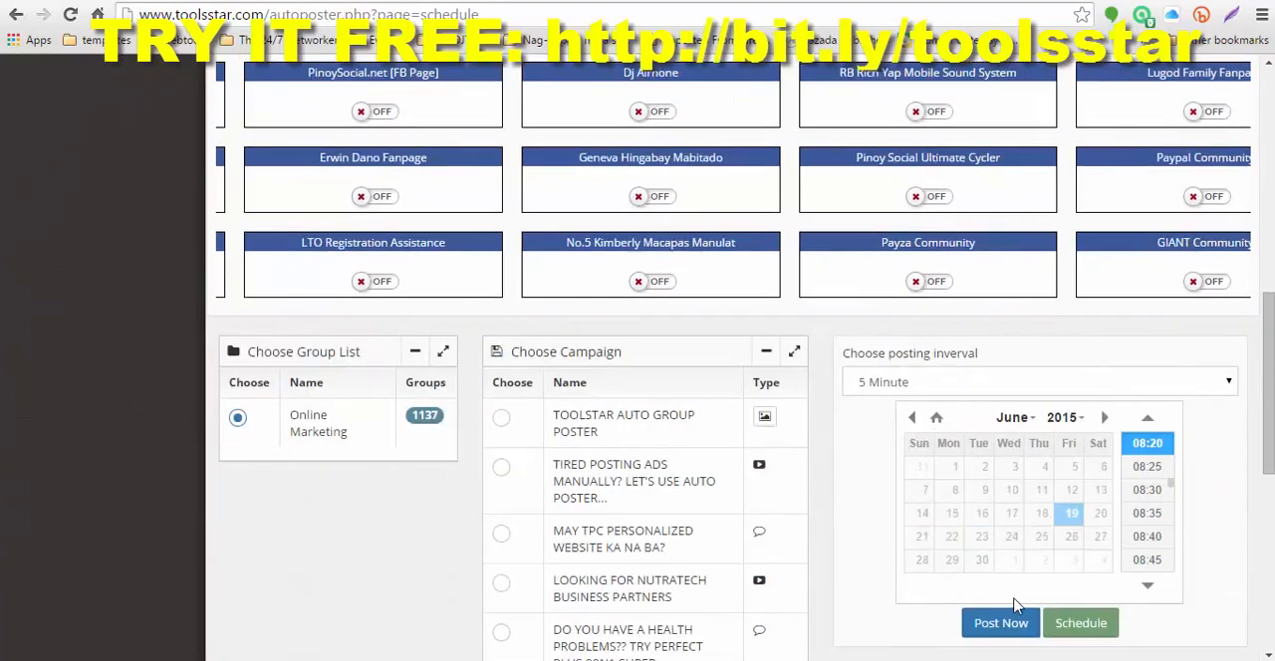
scroll(1160, 587, up, 1)
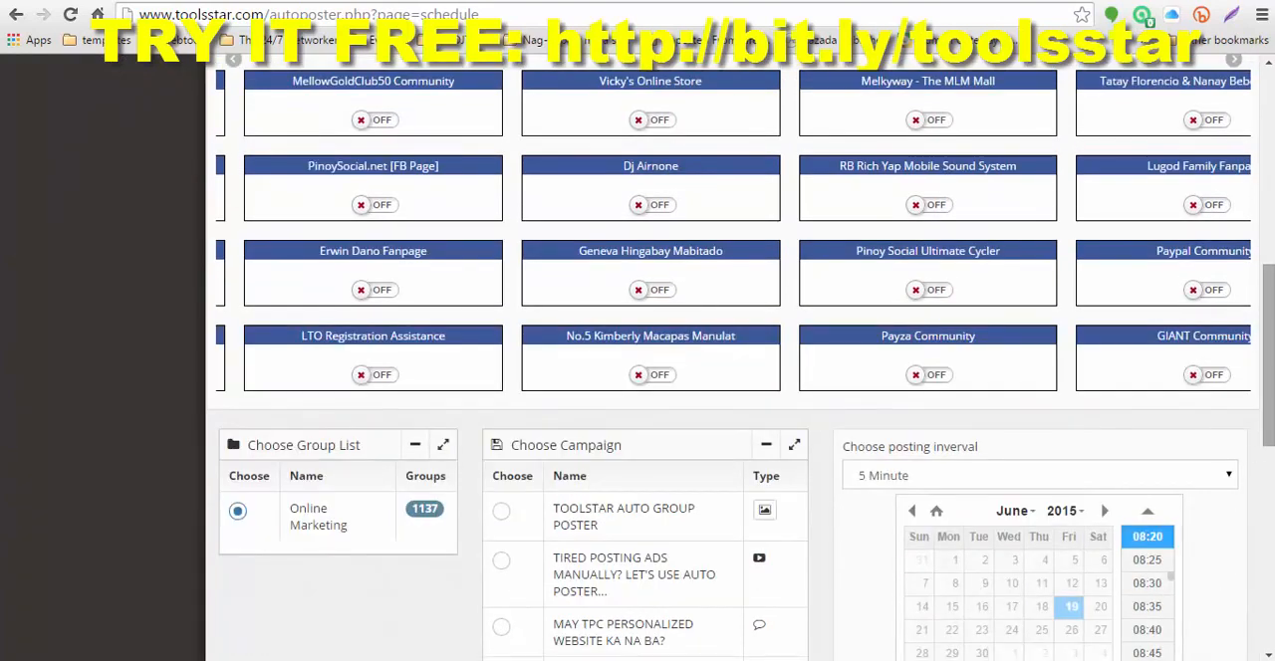
scroll(1266, 411, down, 2)
scroll(1098, 404, up, 2)
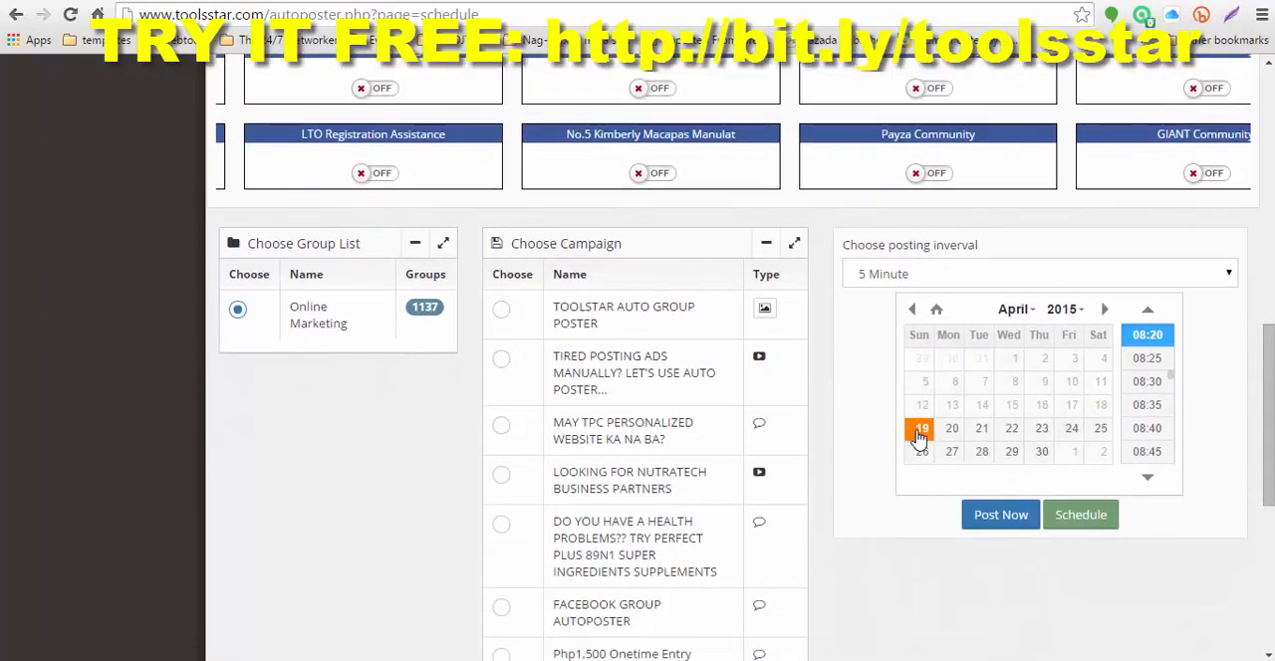
click(996, 523)
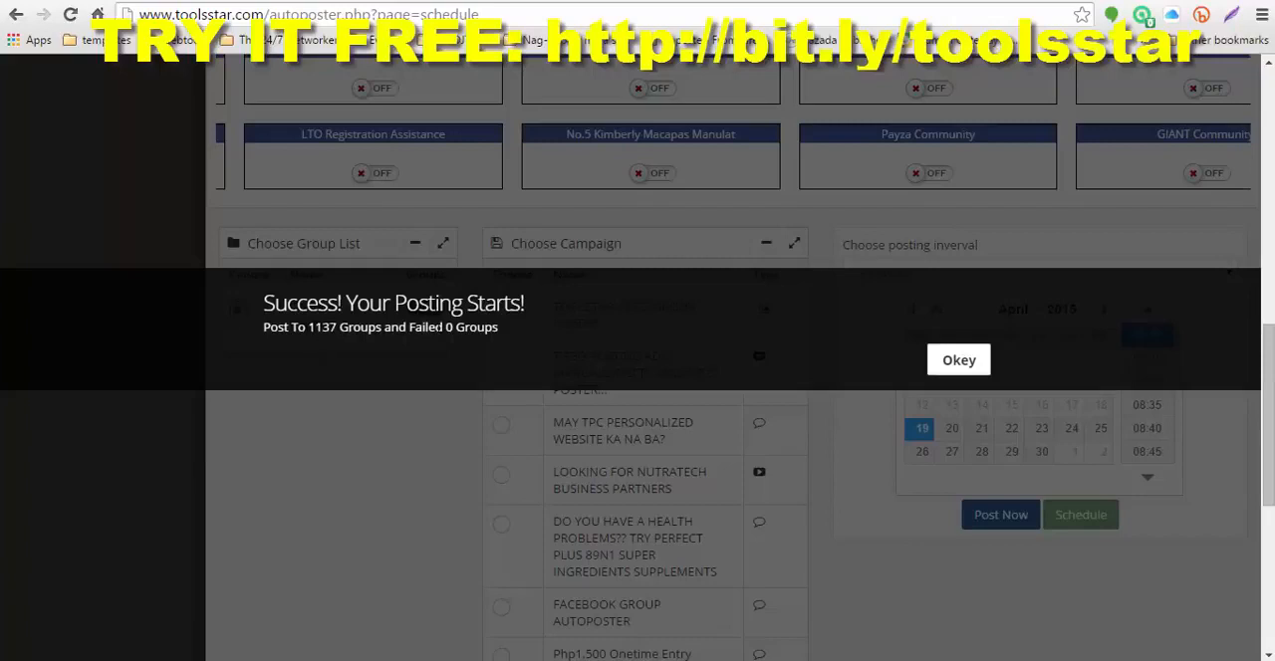
Step: Dismiss the posting notice and check the end date and time in the account's active postings
click(955, 363)
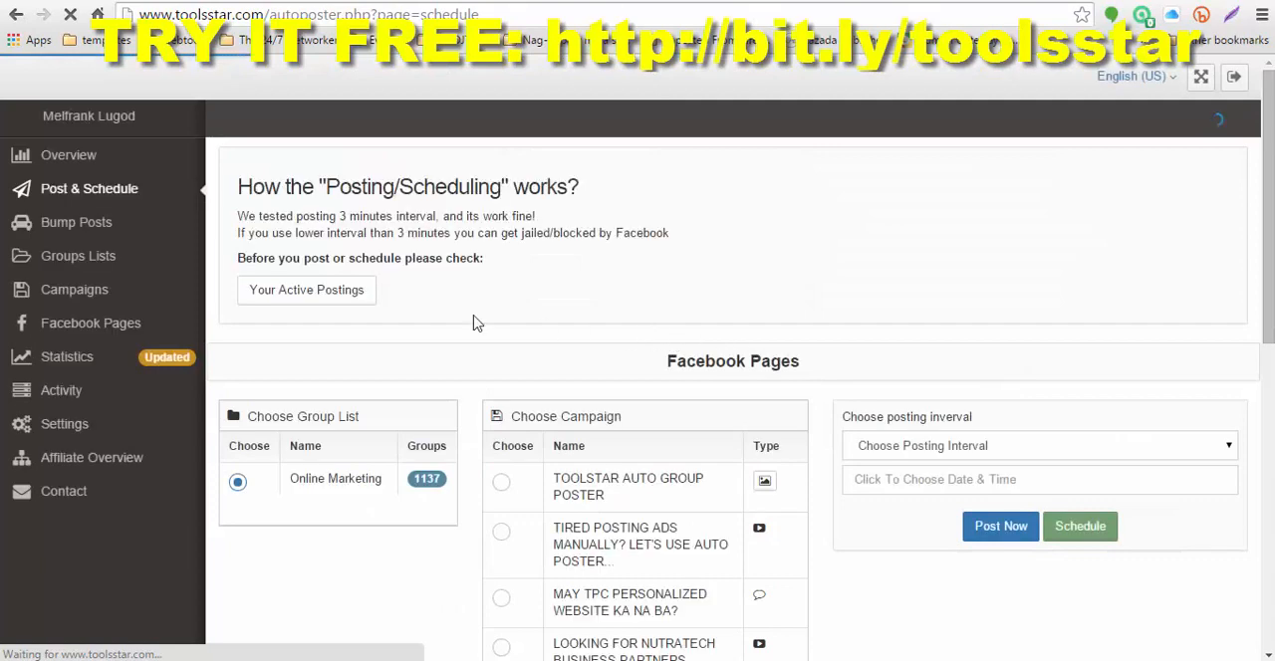
click(317, 294)
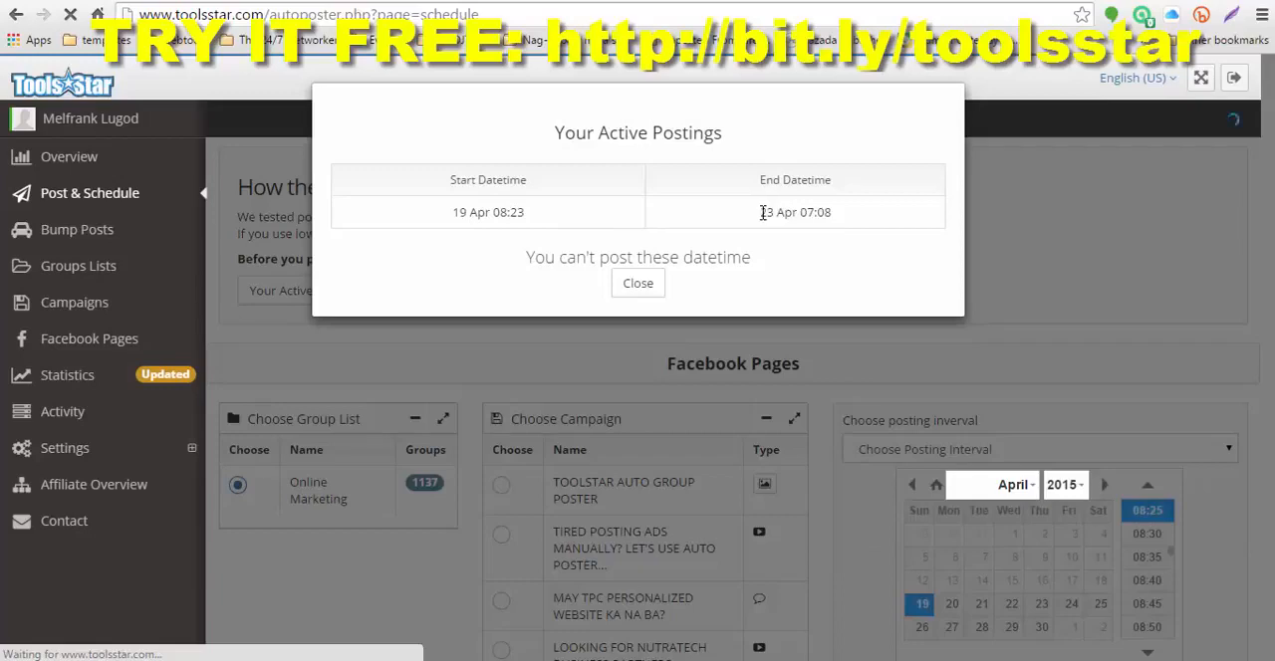
drag(762, 212, 842, 216)
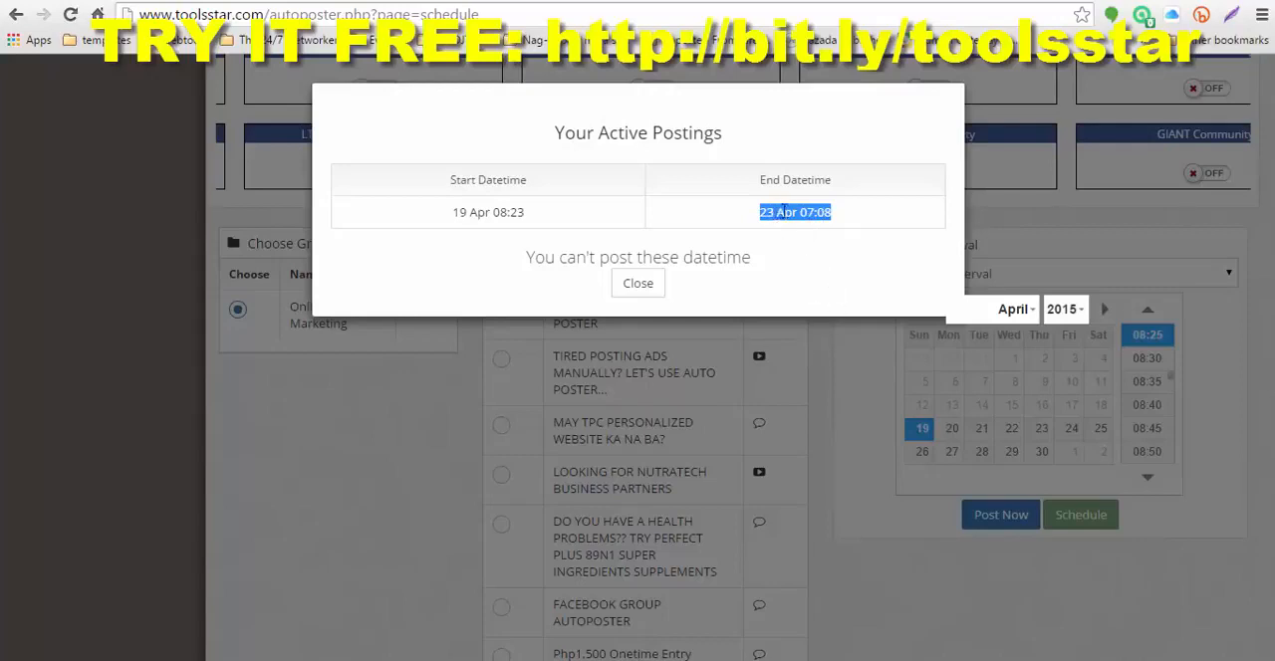
click(814, 337)
Step: Set the schedule date to 23 April 2015 and the start time to 07:30
scroll(1202, 537, down, 10)
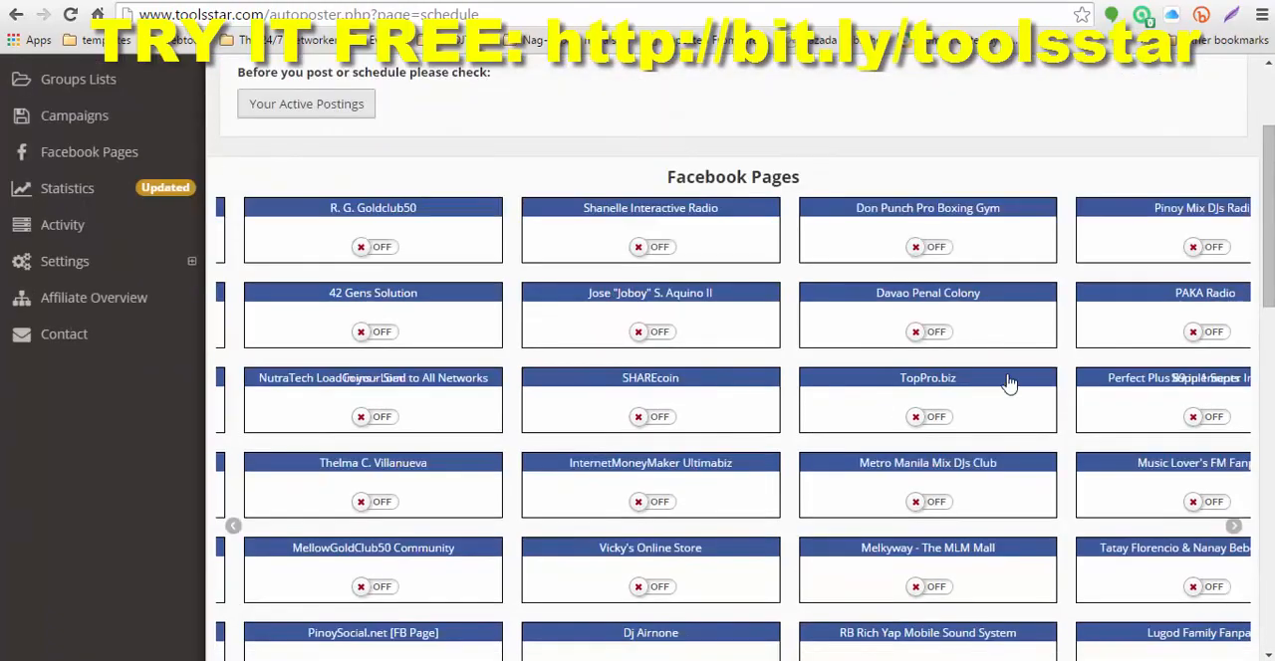
scroll(1095, 537, down, 1)
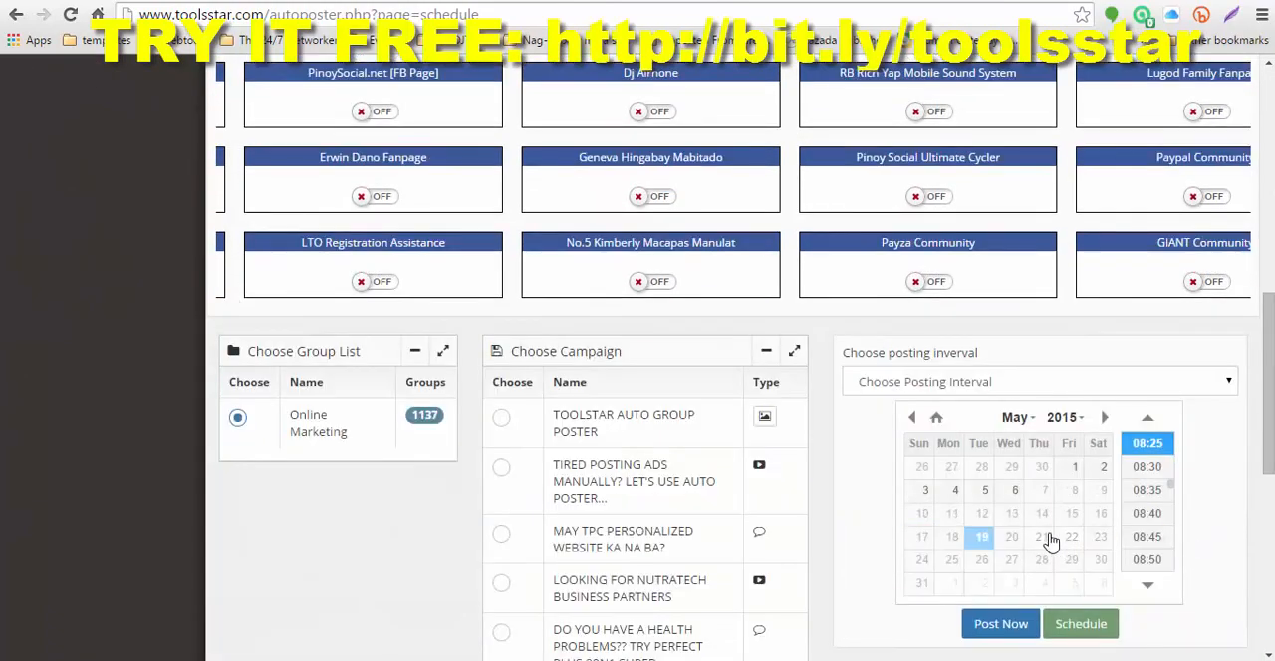
scroll(996, 480, up, 1)
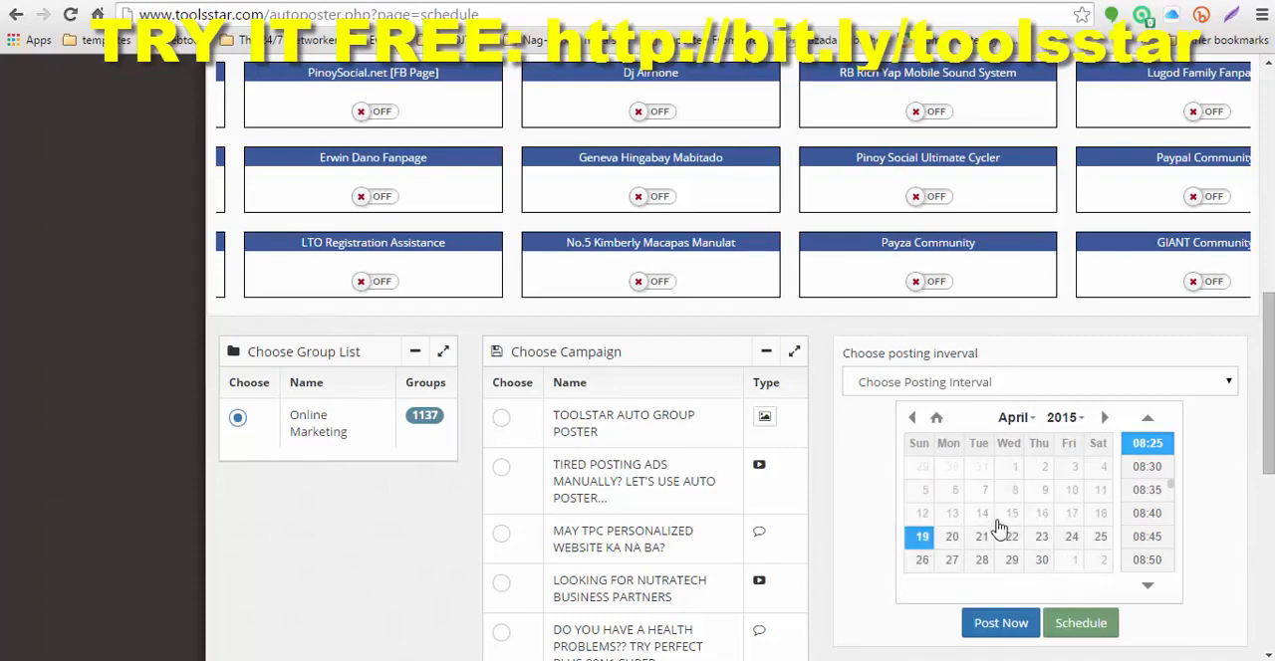
click(1040, 543)
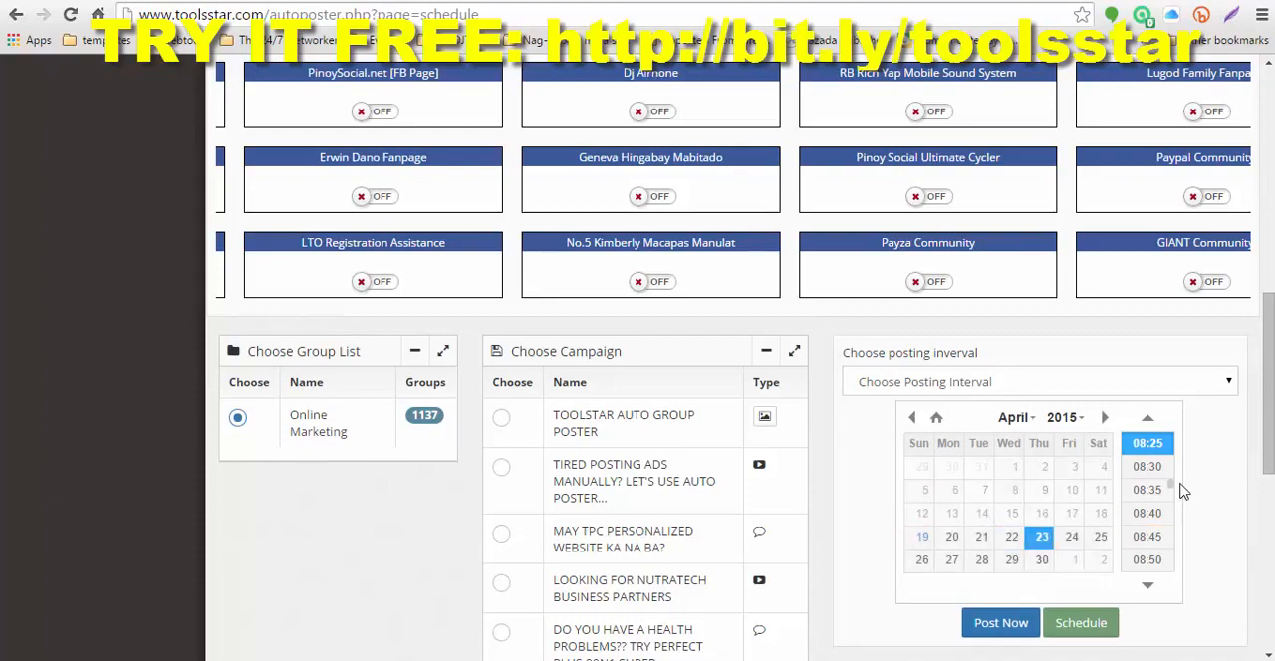
click(1149, 419)
click(1149, 420)
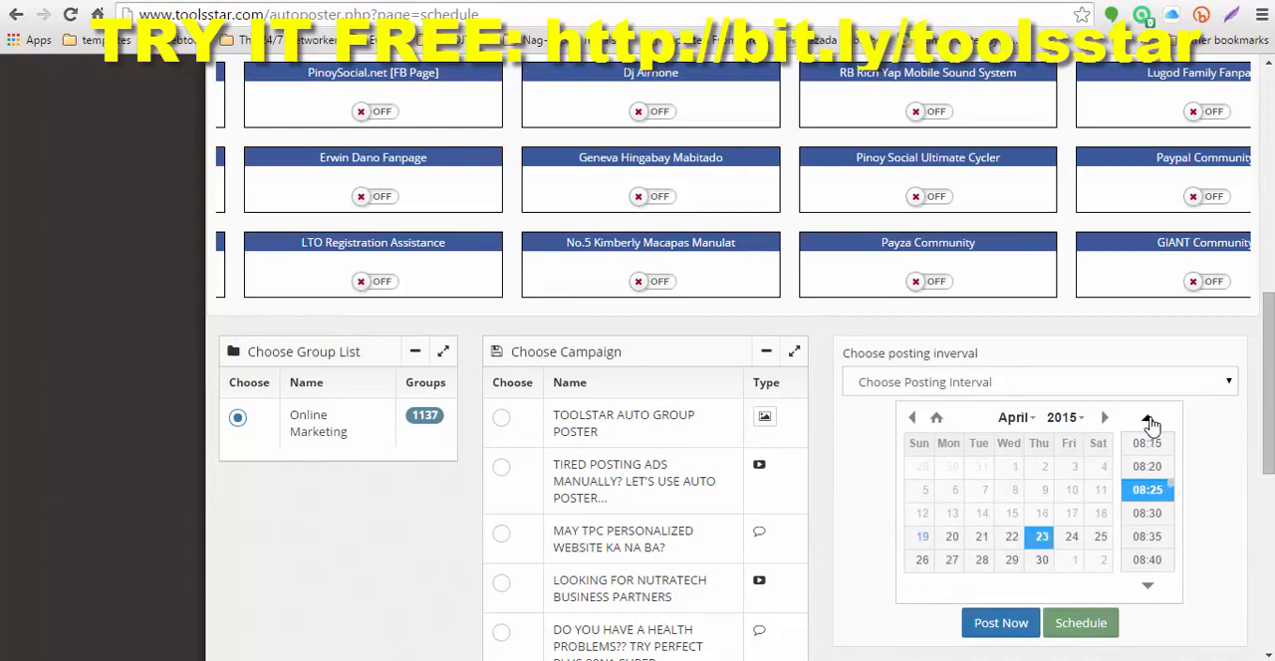
click(1150, 419)
click(1149, 420)
click(1147, 420)
click(1147, 419)
click(1147, 419)
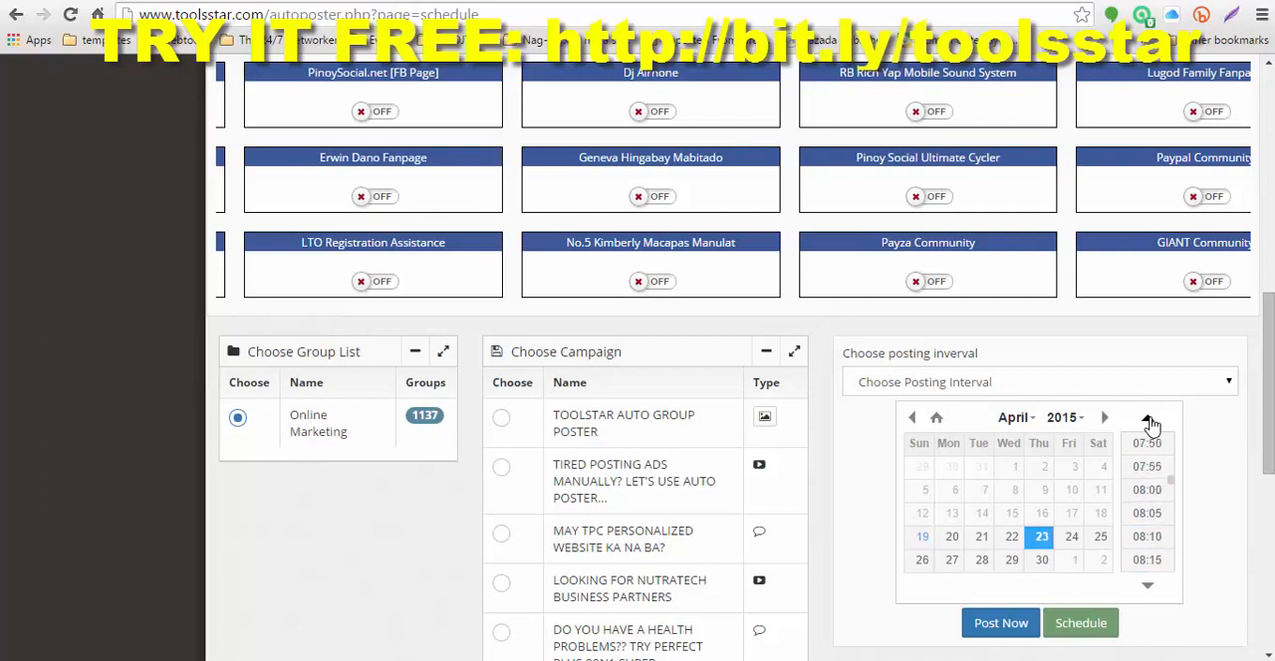
click(1147, 419)
click(1147, 444)
Step: Schedule the last campaign, "GET THE BEST MARKETING TOOLS FOR YOUR BUSINESS!", for the Online Marketing group list and dismiss the notice
drag(1272, 381, 1272, 548)
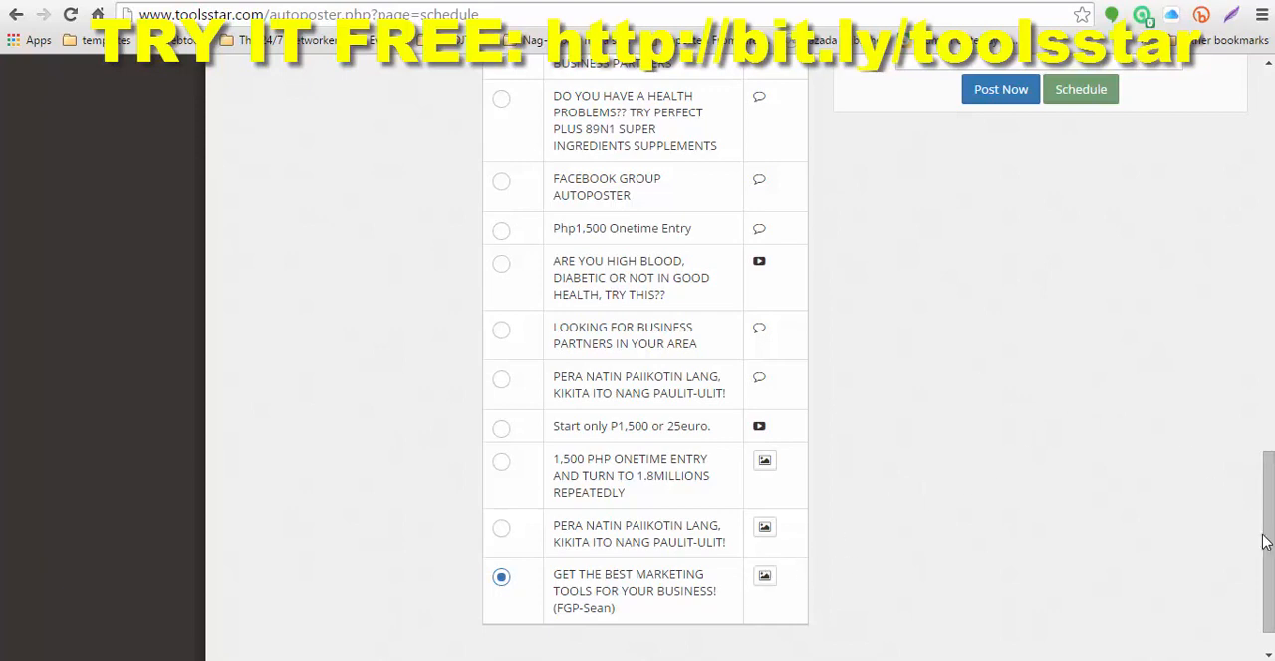
drag(1267, 538, 1266, 453)
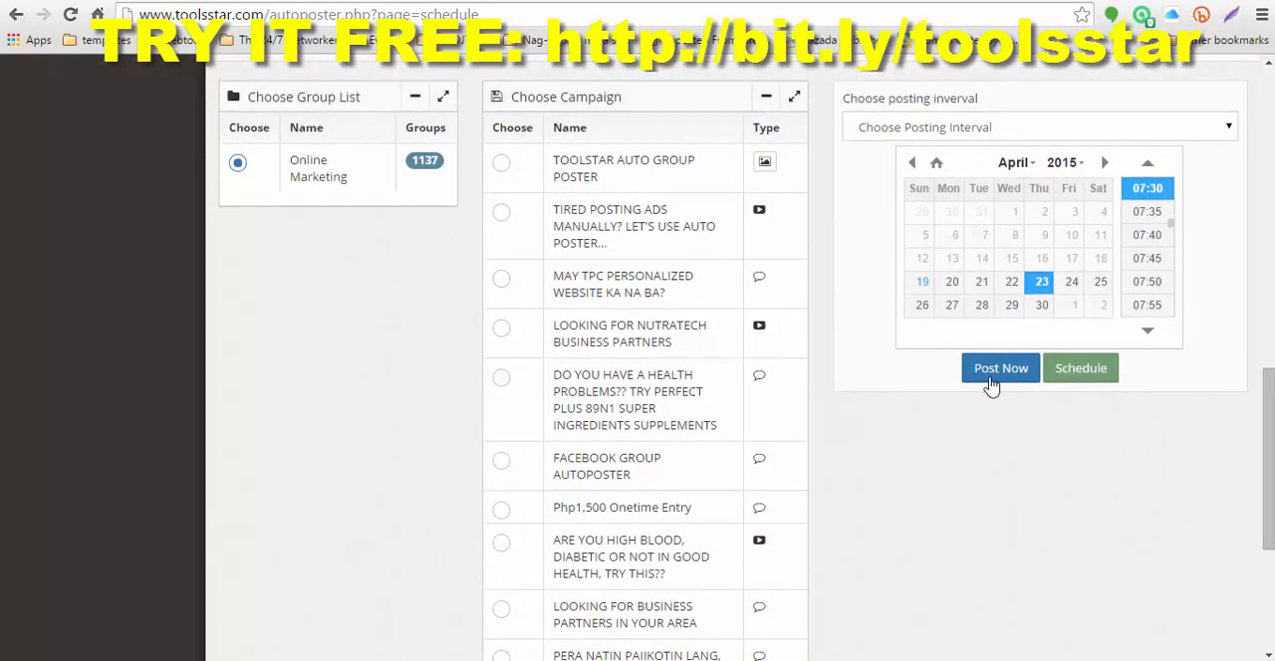
click(1081, 368)
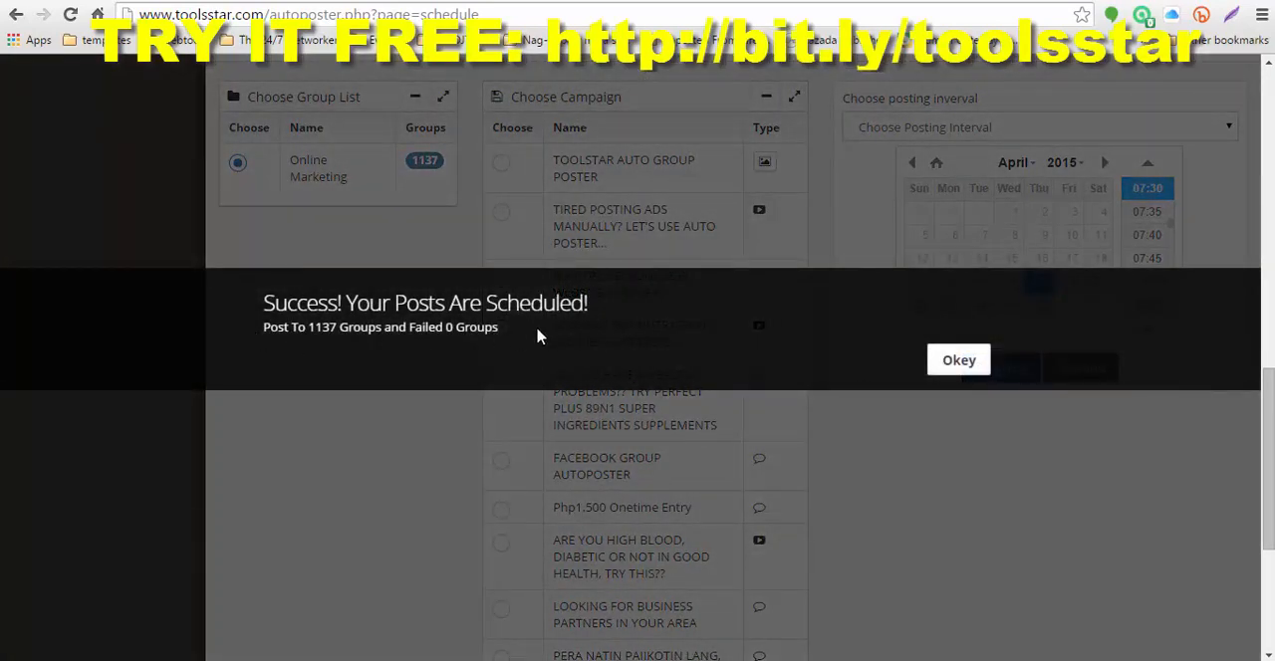
click(941, 360)
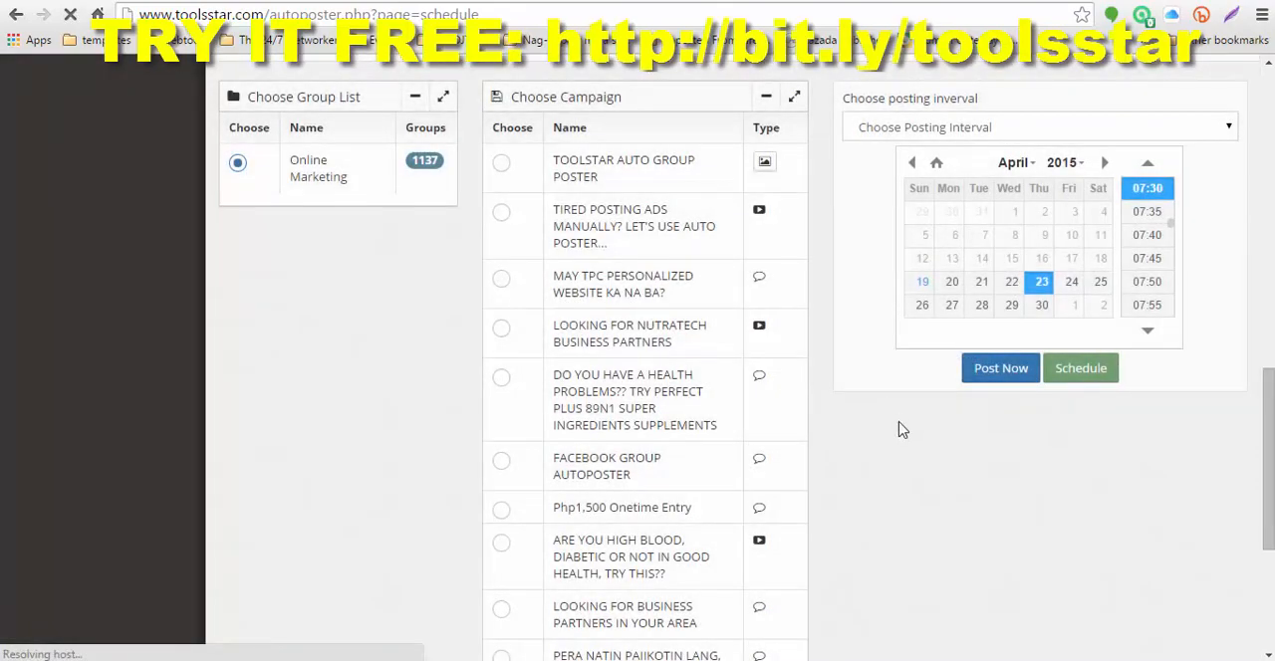
Step: Review the start and end times of the newly scheduled posting in the active postings and close the list
click(921, 282)
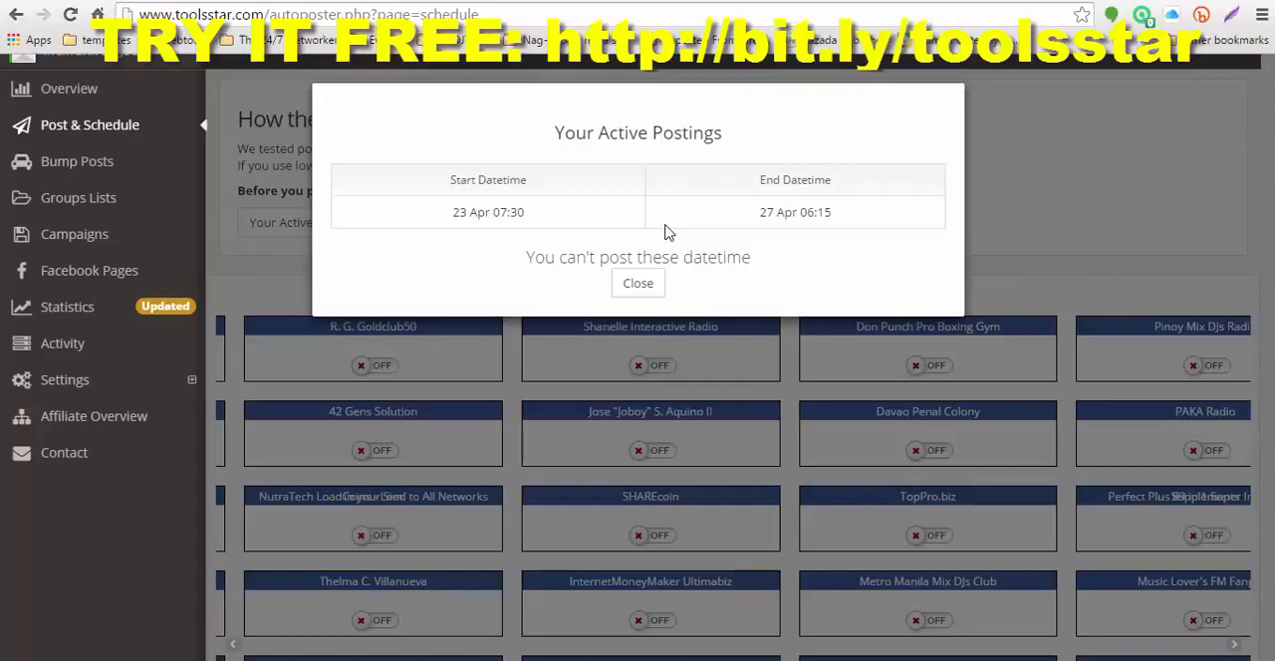
click(638, 283)
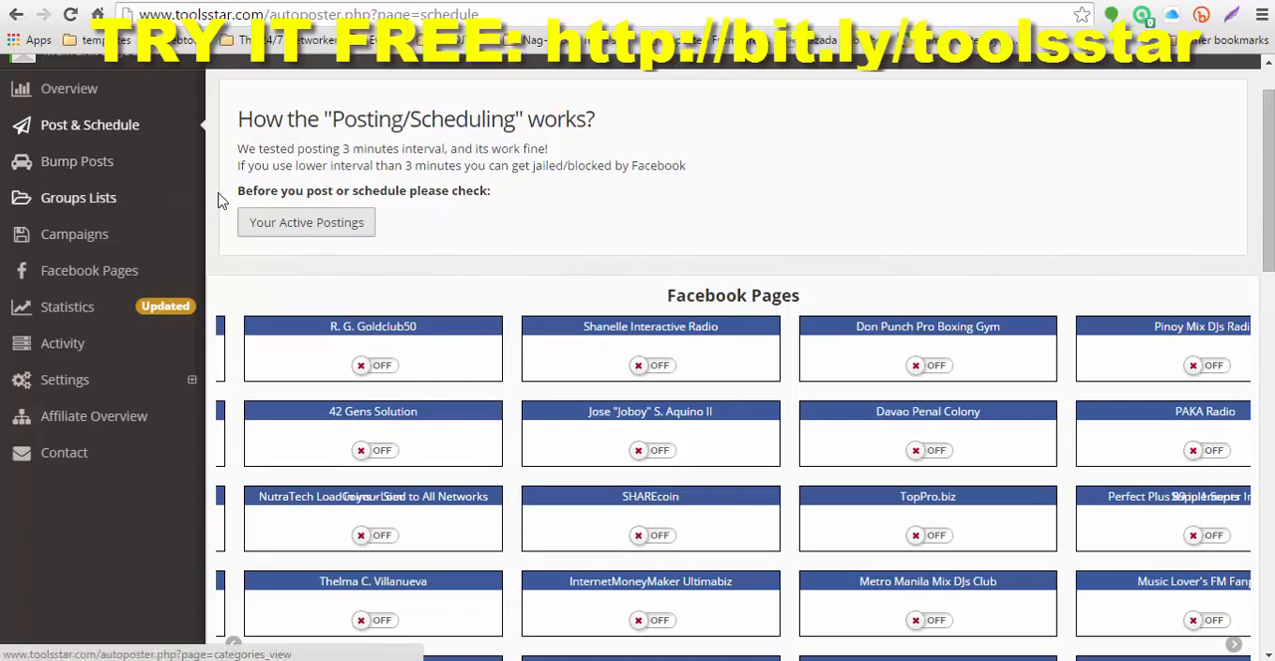
Step: Open the Bump Posts page and review the group posts, their last bump times and the recommended limit per bump
scroll(143, 146, up, 1)
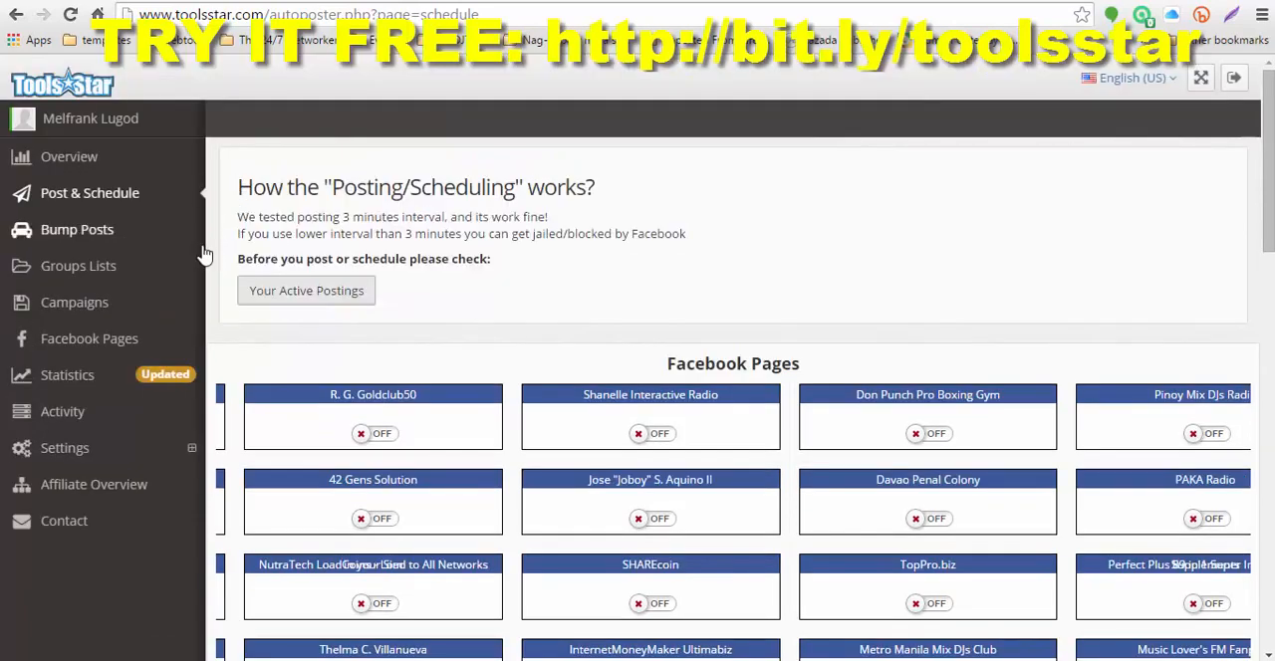
scroll(189, 244, down, 2)
scroll(165, 140, up, 1)
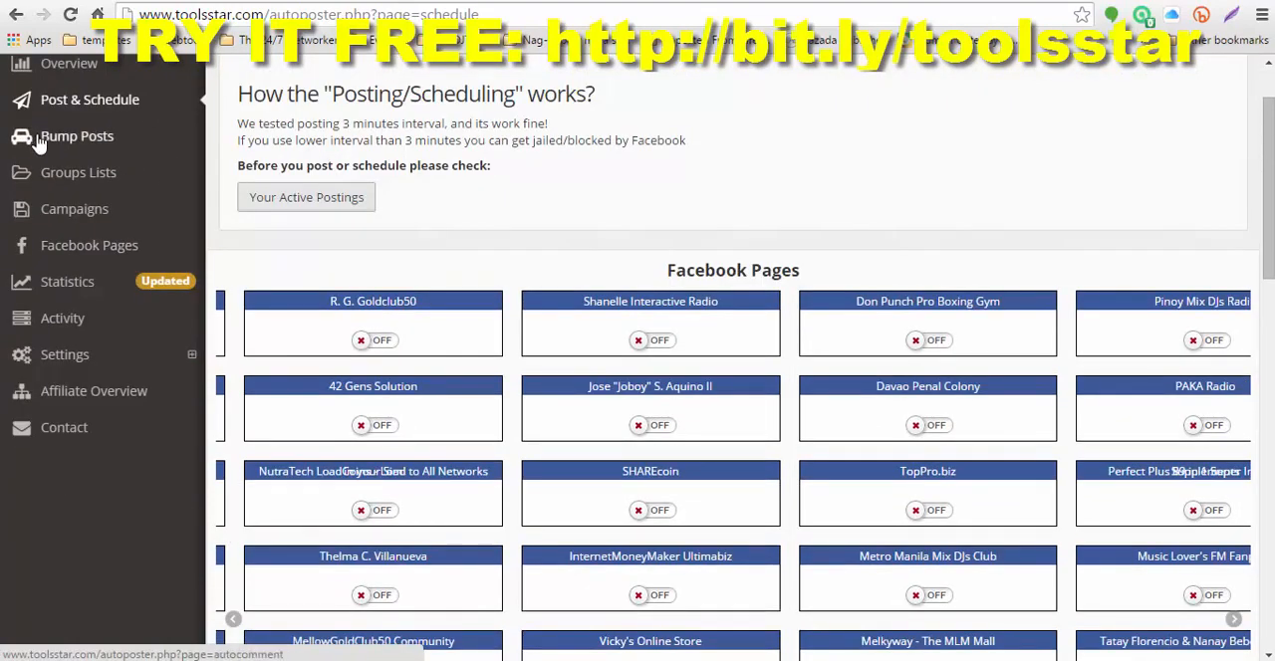
click(73, 142)
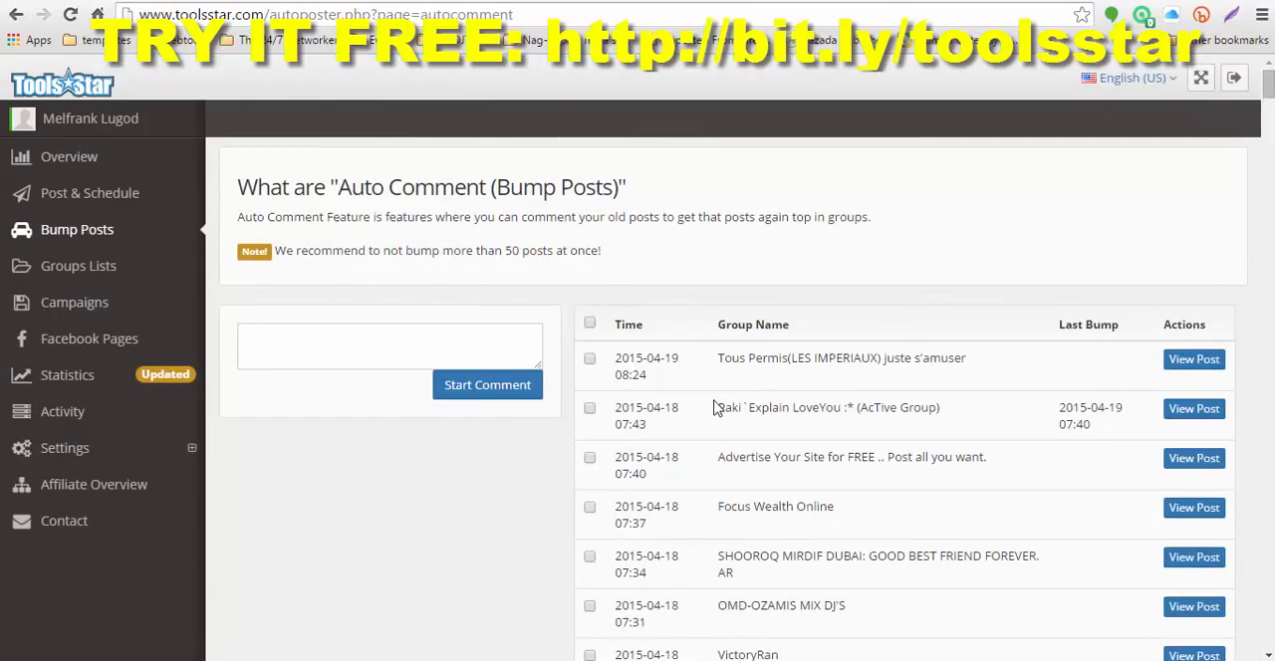
scroll(787, 391, down, 2)
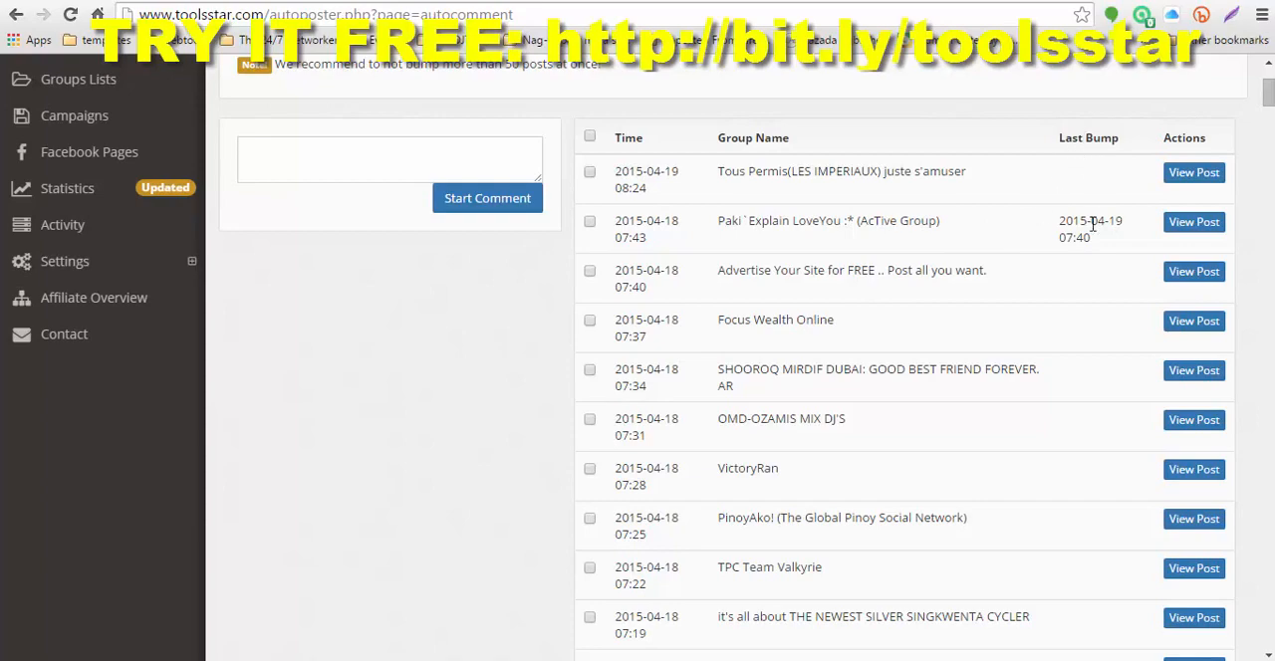
scroll(1089, 234, down, 8)
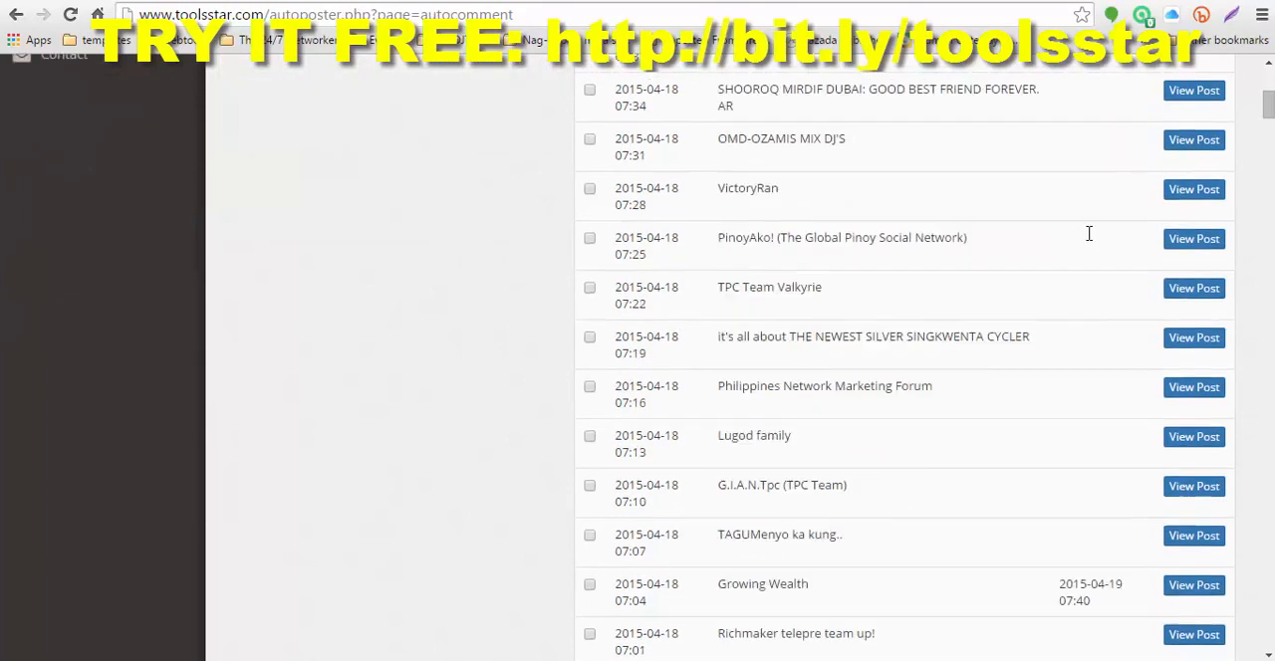
scroll(1087, 303, down, 2)
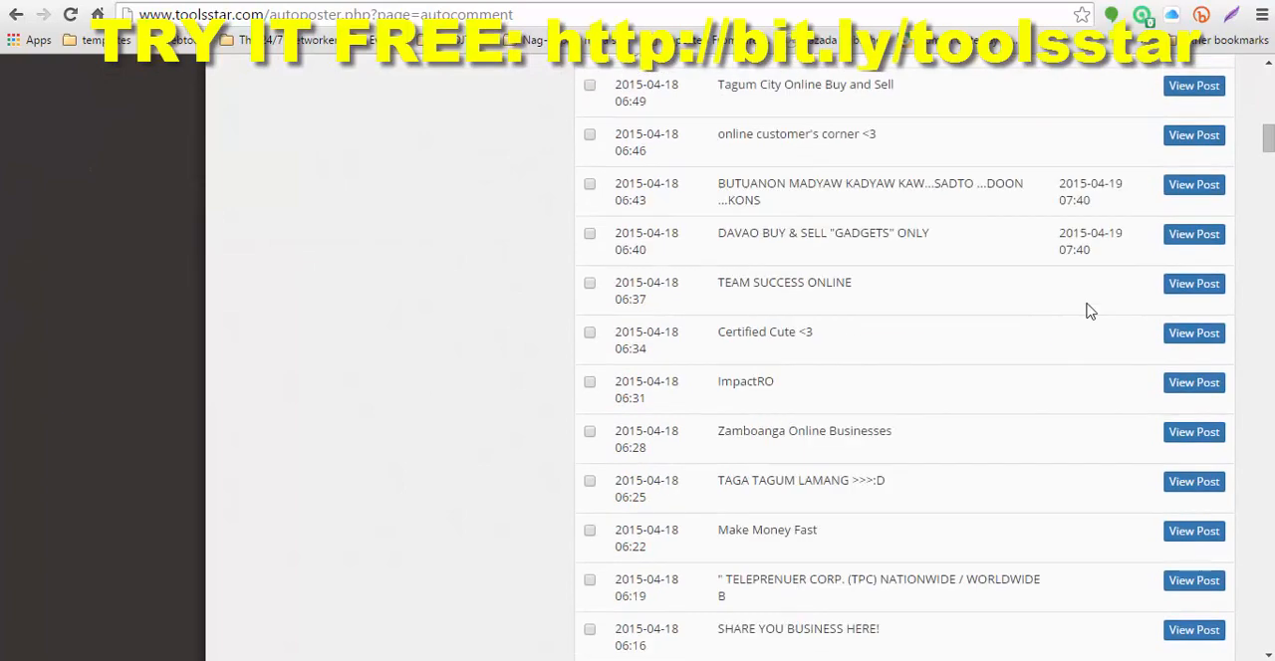
scroll(1104, 277, up, 8)
scroll(1104, 288, up, 4)
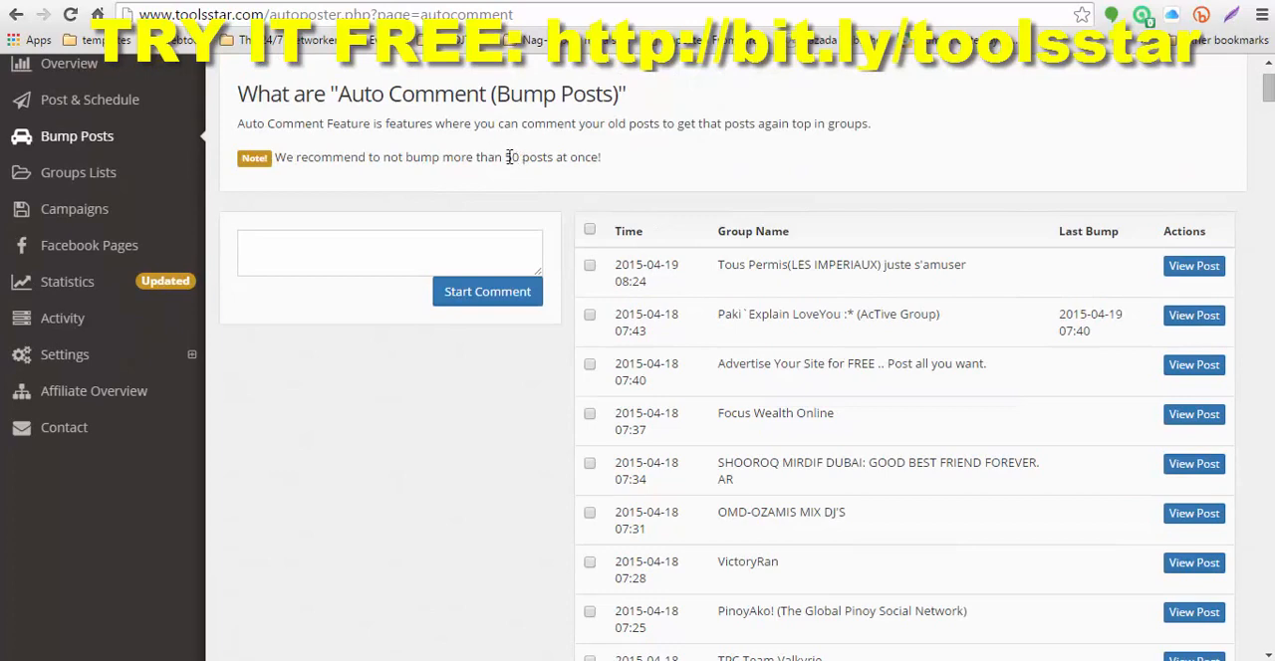
drag(508, 157, 608, 161)
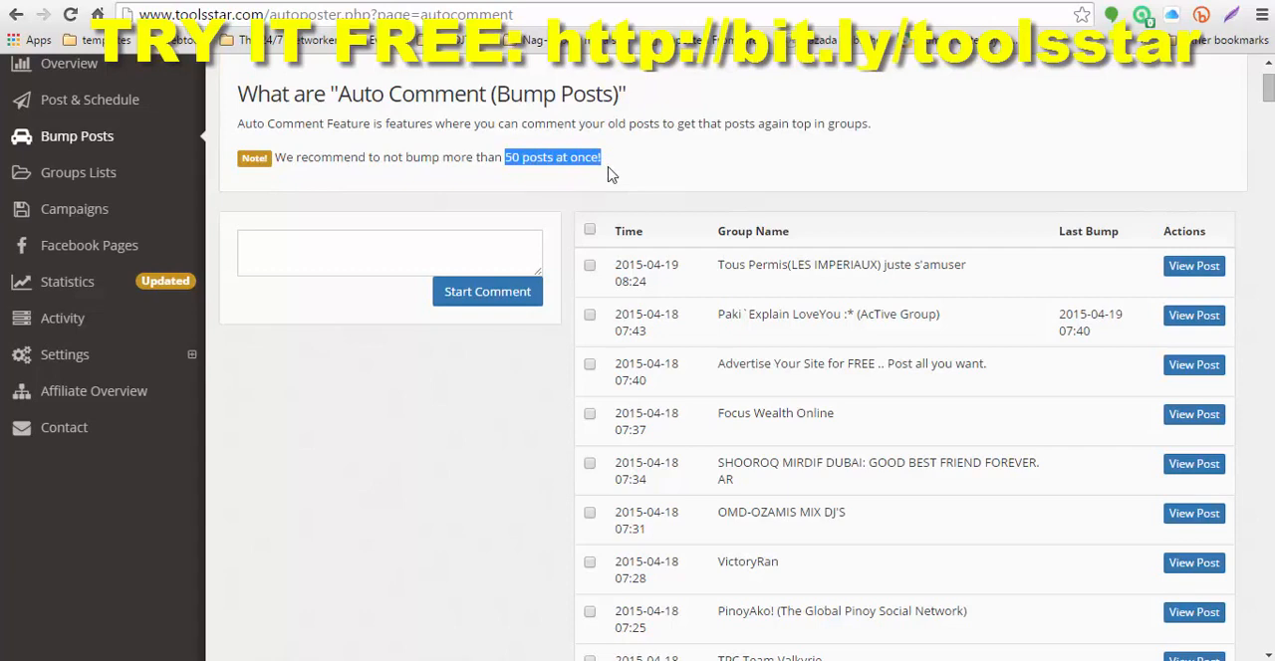
Step: Mark for bumping the 19 April 08:24 post and the four 18 April posts from 07:40 back to 07:31
scroll(604, 229, down, 1)
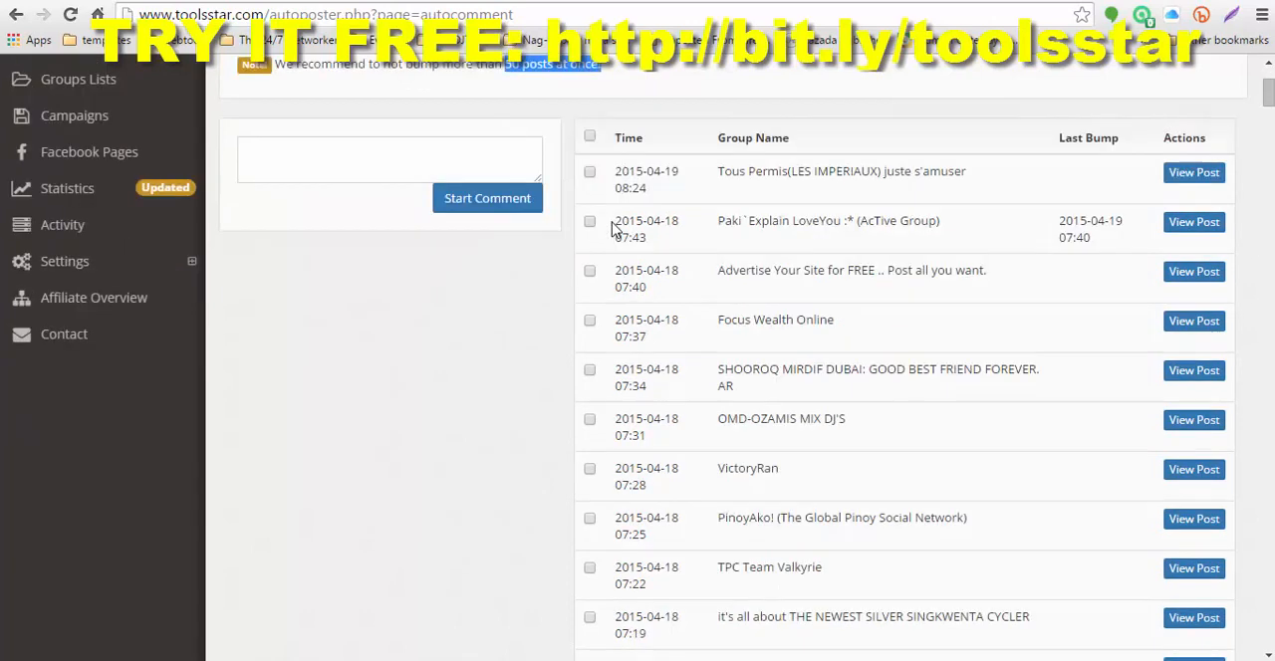
click(593, 174)
click(589, 324)
click(599, 383)
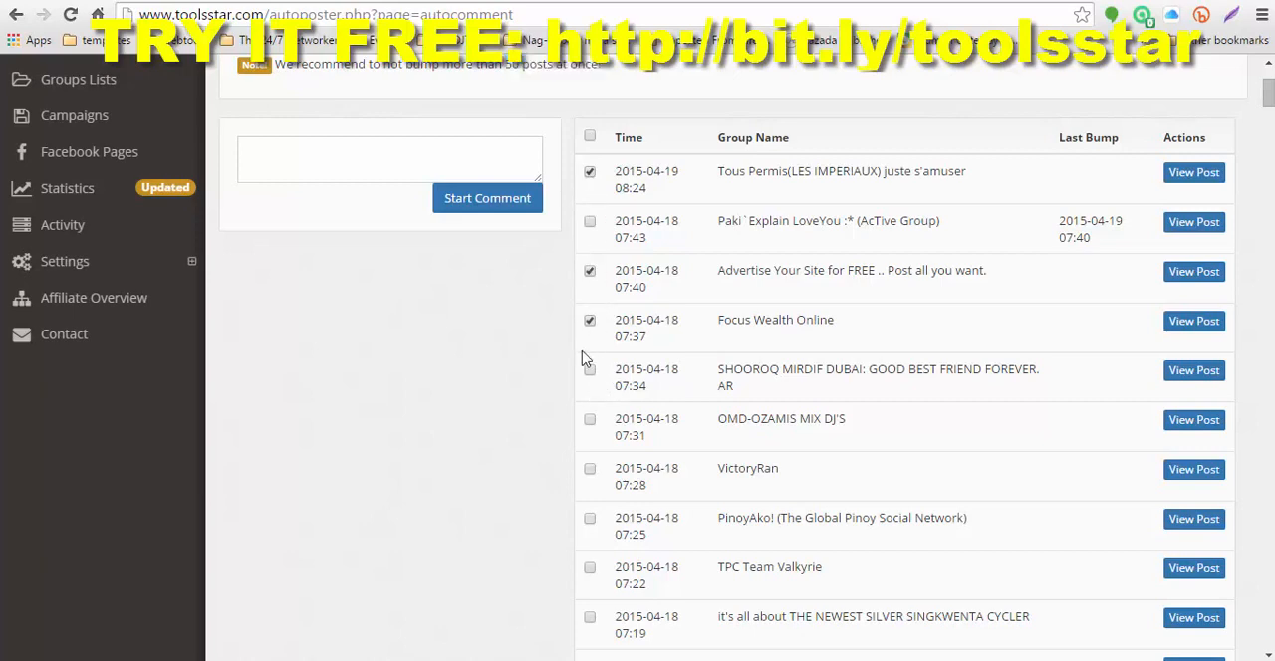
click(589, 378)
click(589, 422)
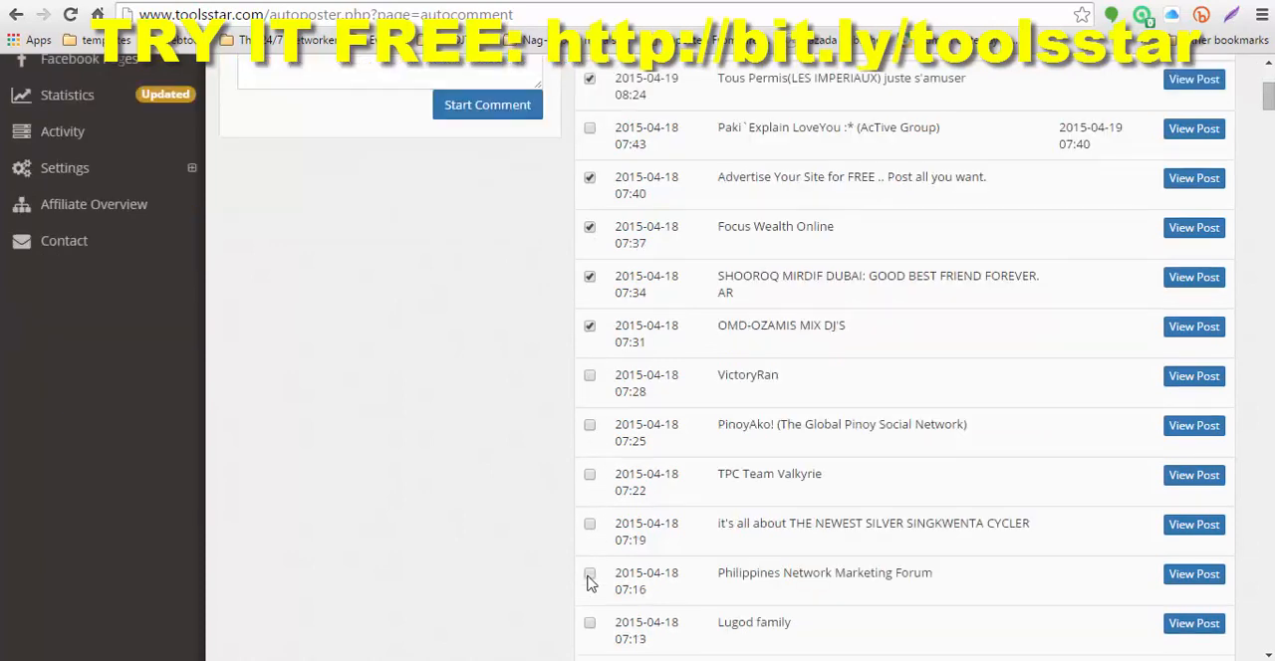
Step: Mark further older posts for bumping, including "EMGOLDEX TAG - TEAM AMBASSADOR GRACEFULLY" and "THE NEW GENERATION NETWORK MARKETERS"
scroll(591, 573, down, 2)
scroll(589, 565, down, 1)
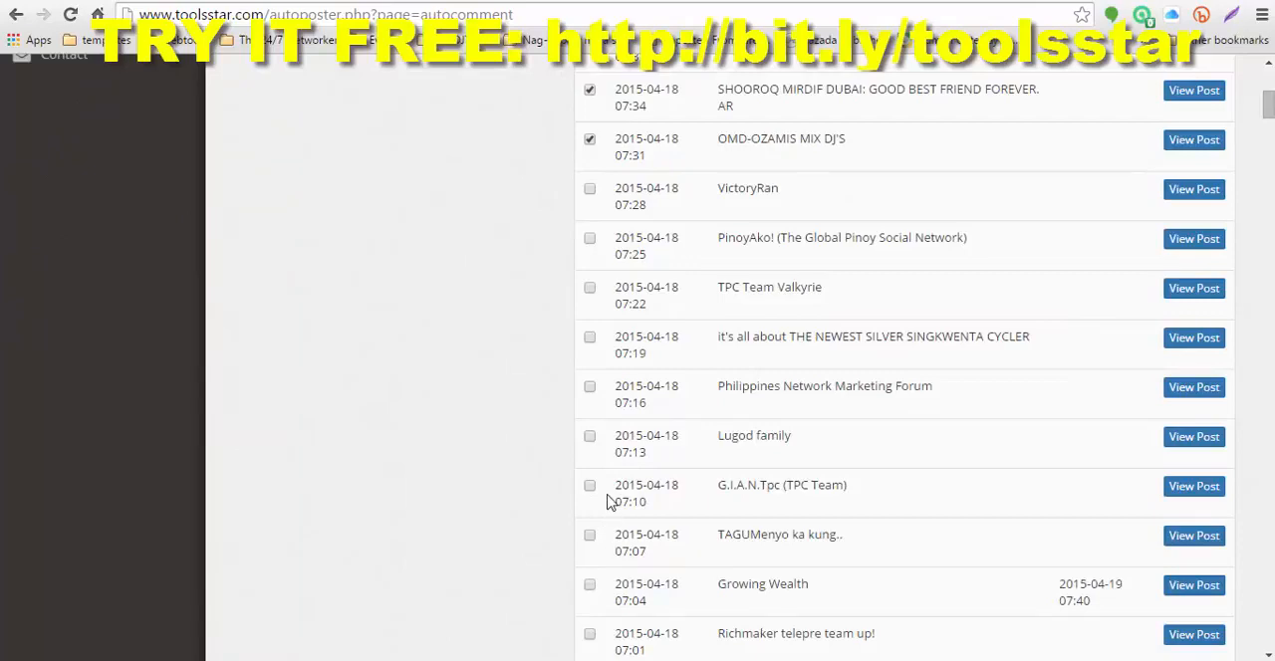
scroll(597, 528, down, 1)
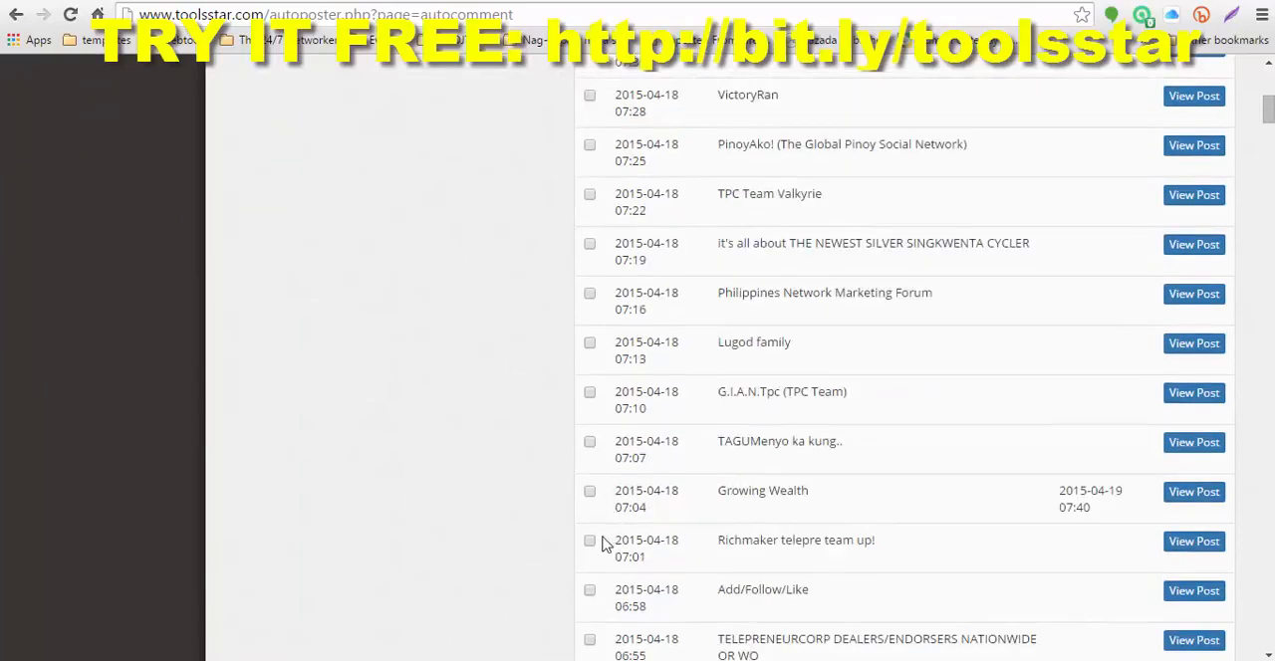
scroll(604, 543, down, 1)
scroll(602, 546, down, 1)
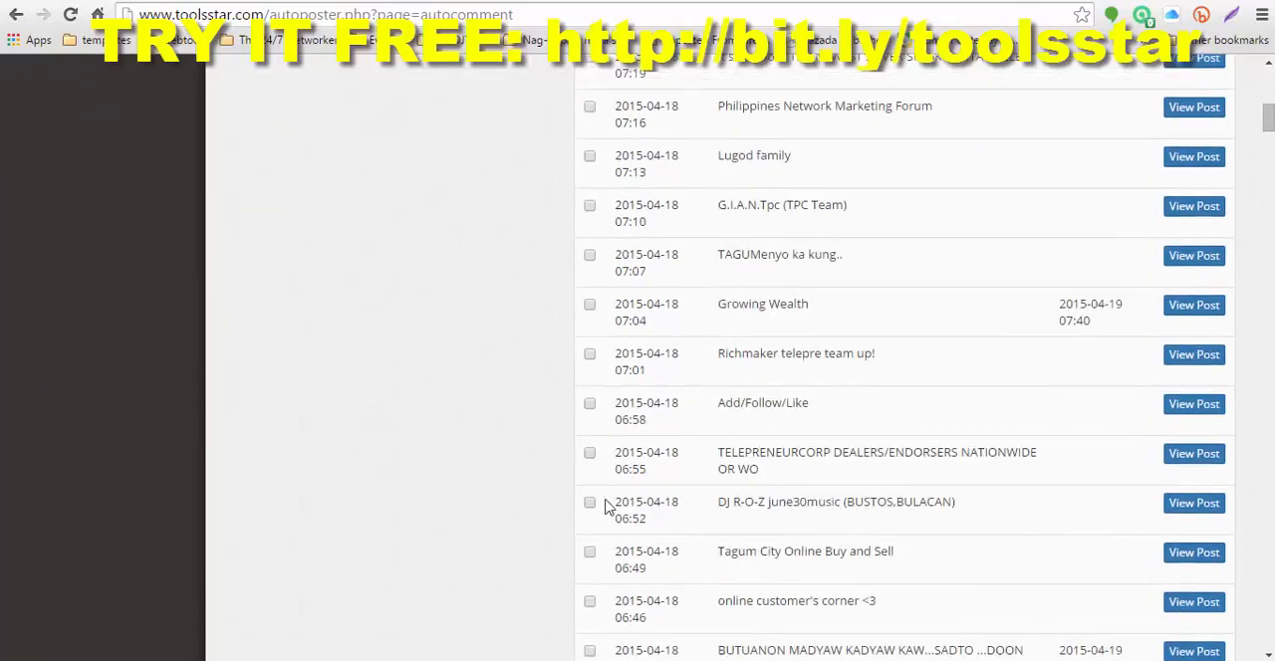
click(589, 505)
scroll(583, 512, down, 3)
scroll(577, 518, down, 2)
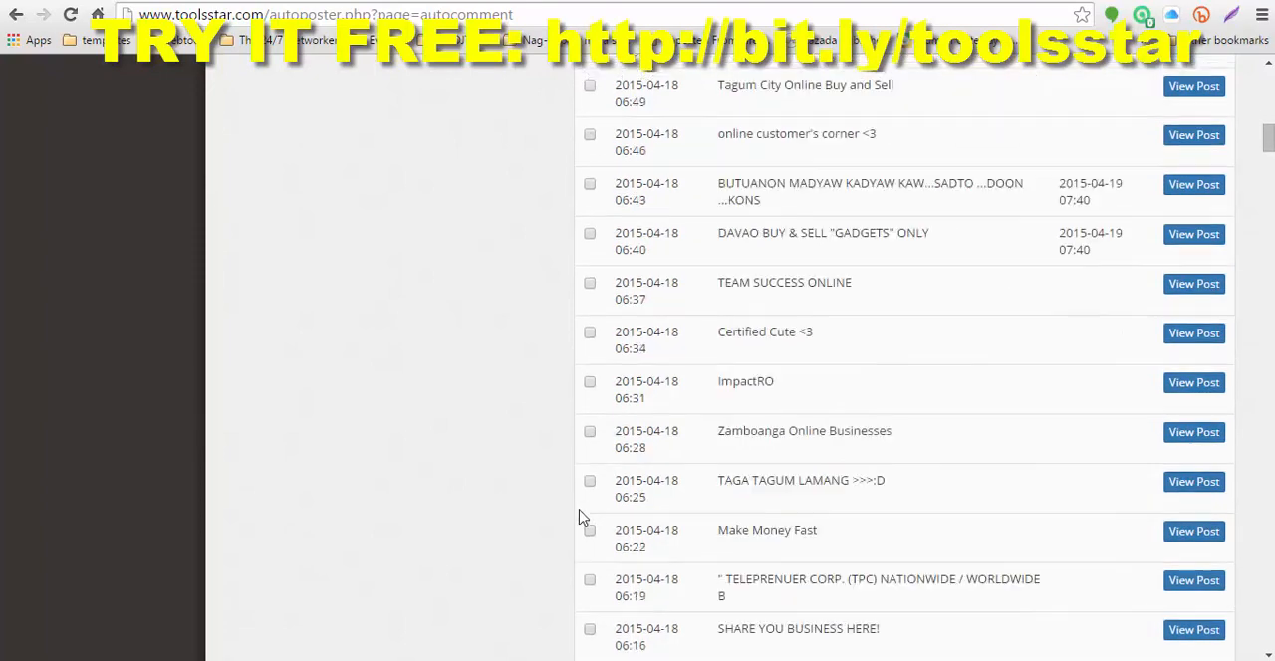
scroll(611, 505, down, 1)
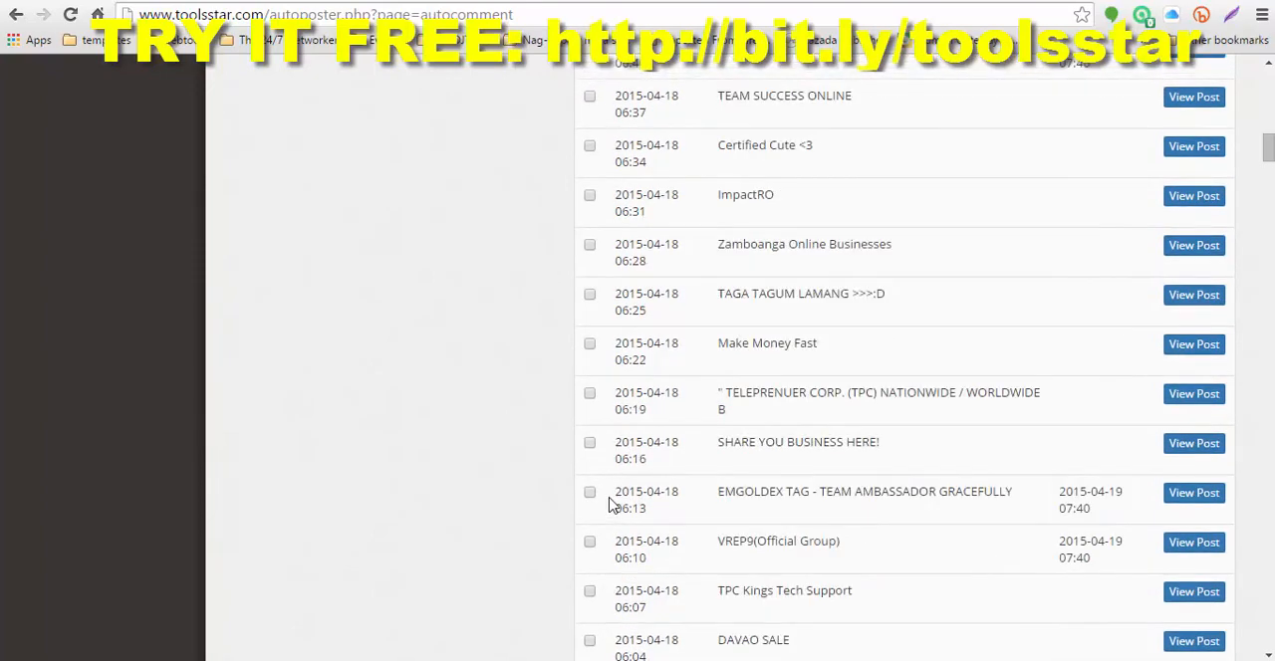
click(589, 495)
scroll(591, 500, down, 2)
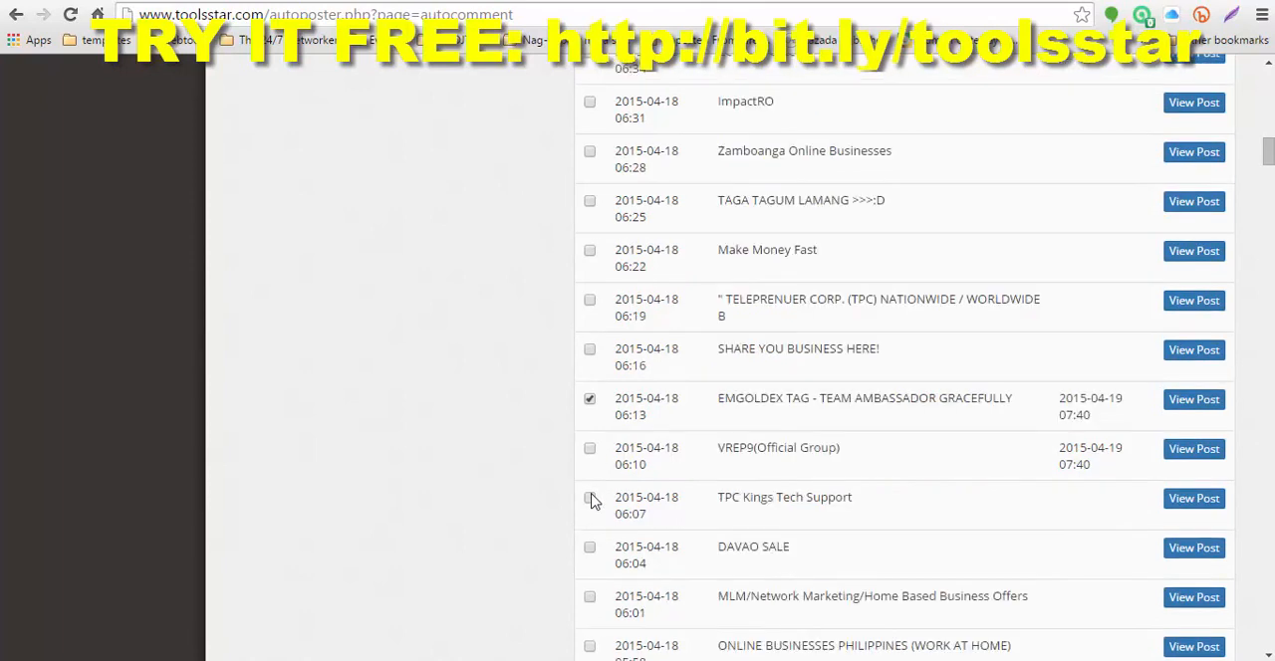
scroll(591, 500, down, 2)
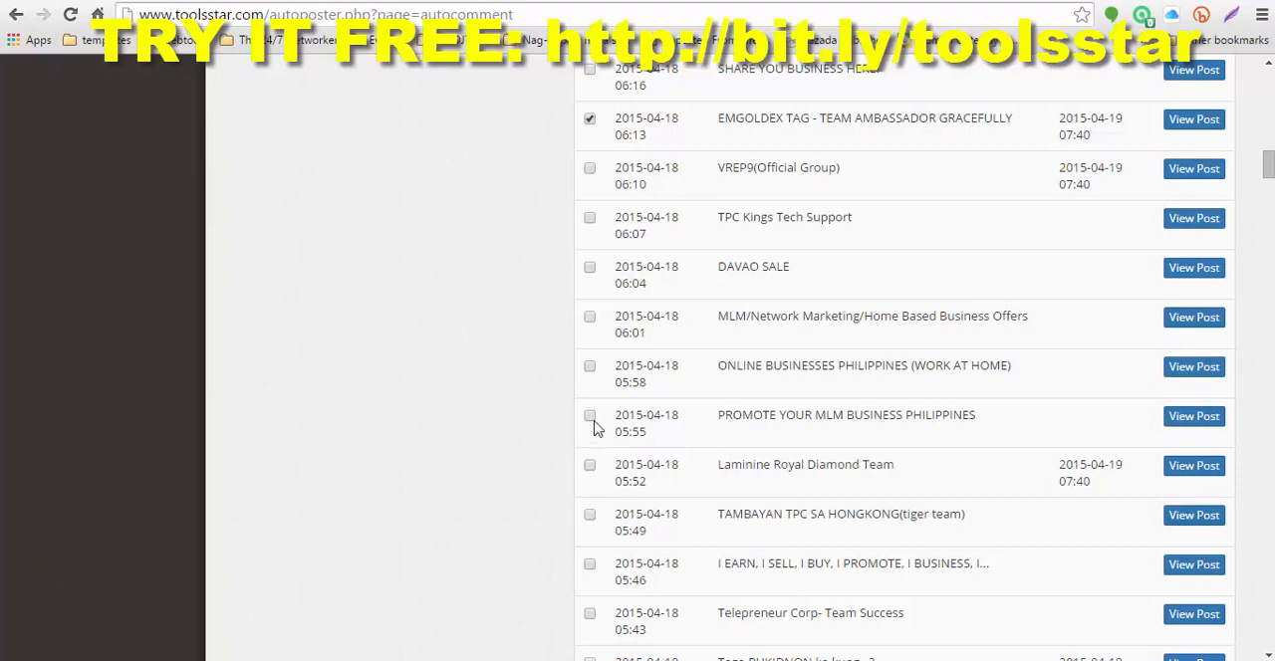
scroll(595, 426, down, 4)
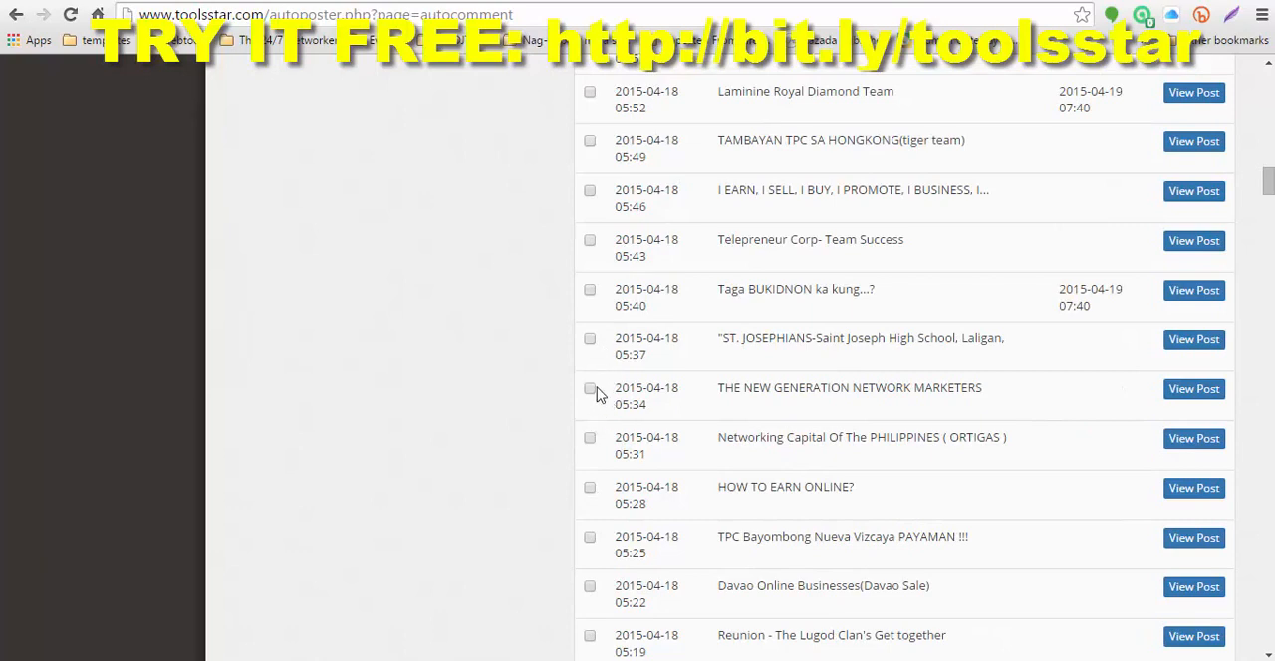
scroll(529, 442, down, 3)
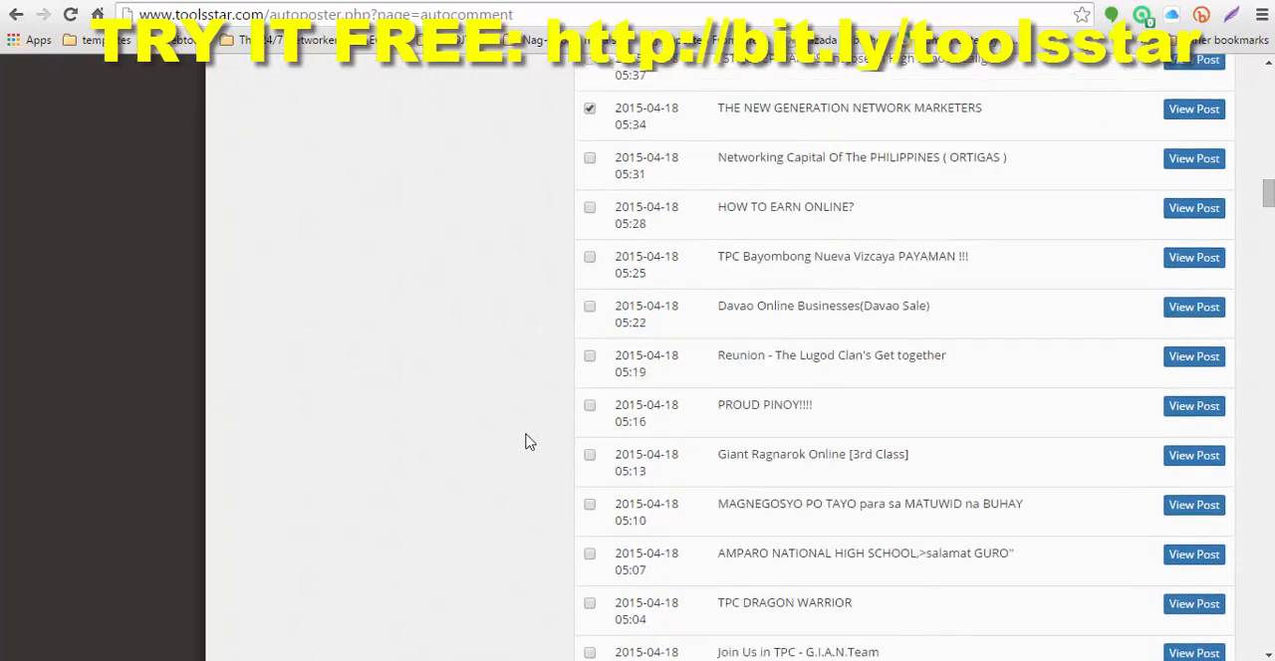
Step: Mark the "MAGNEGOSYO PO TAYO para sa MATUWID na BUHAY" post for bumping as well
click(589, 506)
scroll(513, 500, down, 5)
scroll(516, 497, down, 3)
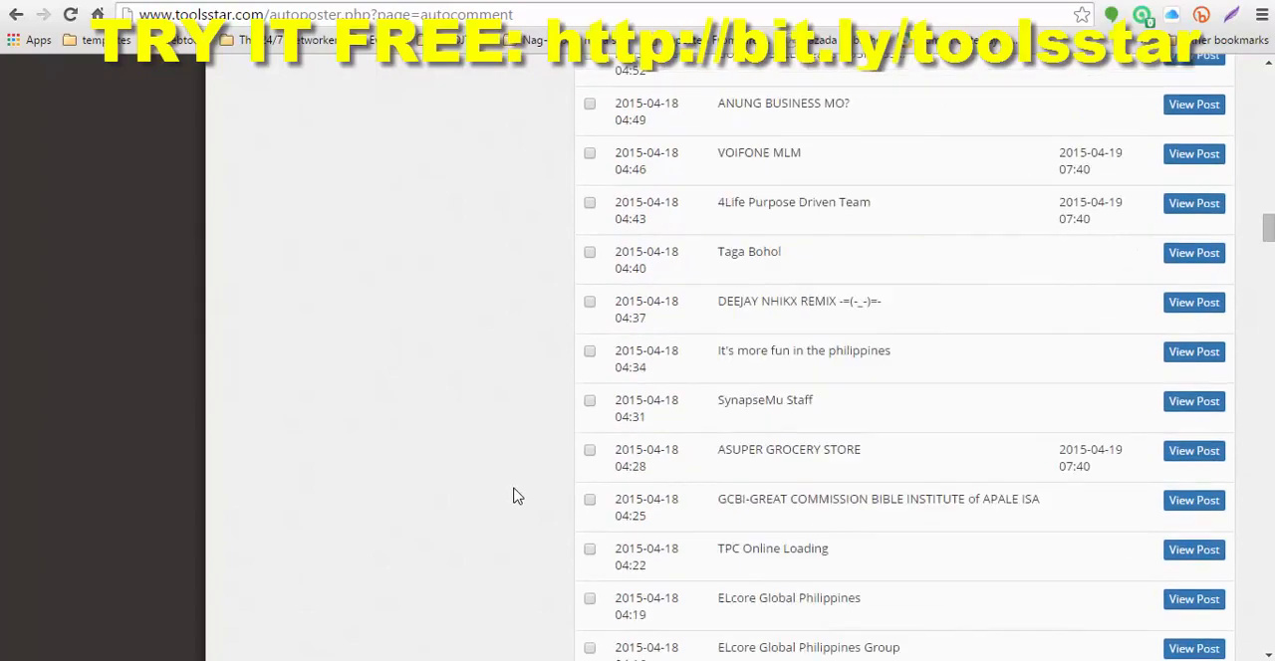
scroll(512, 495, up, 16)
scroll(533, 451, up, 13)
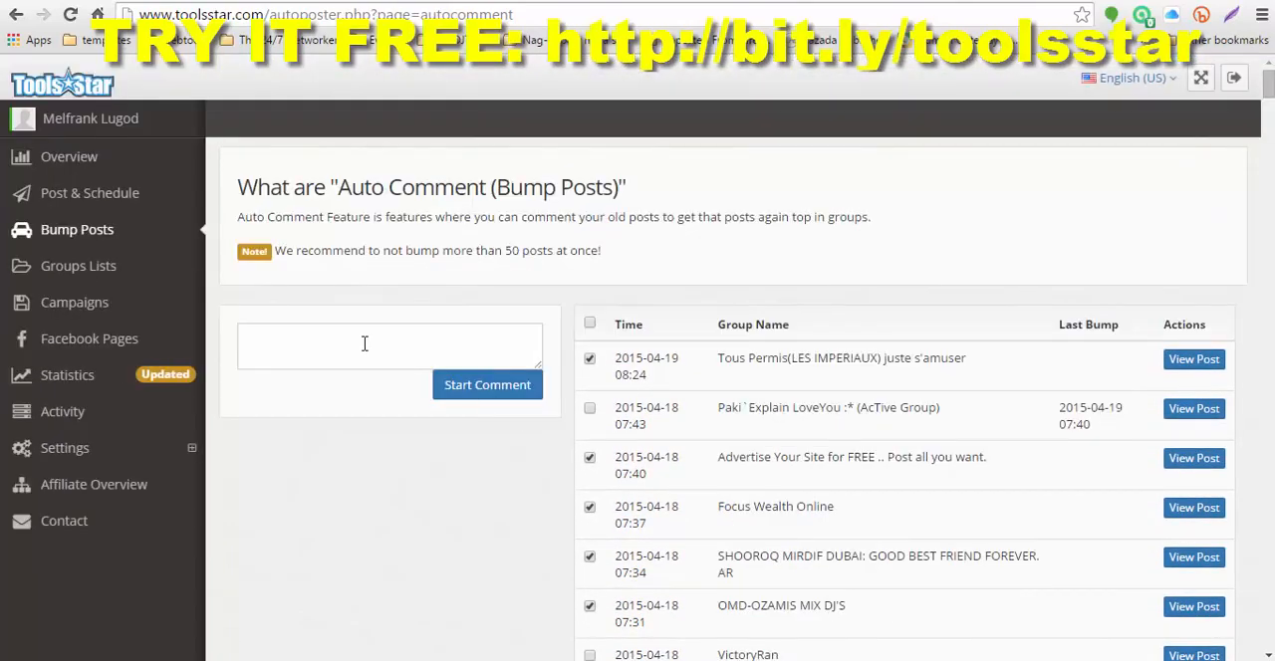
Step: Switch to Notepad, copy the highlighted ad text into the bump comment, and start commenting on the marked posts
click(367, 350)
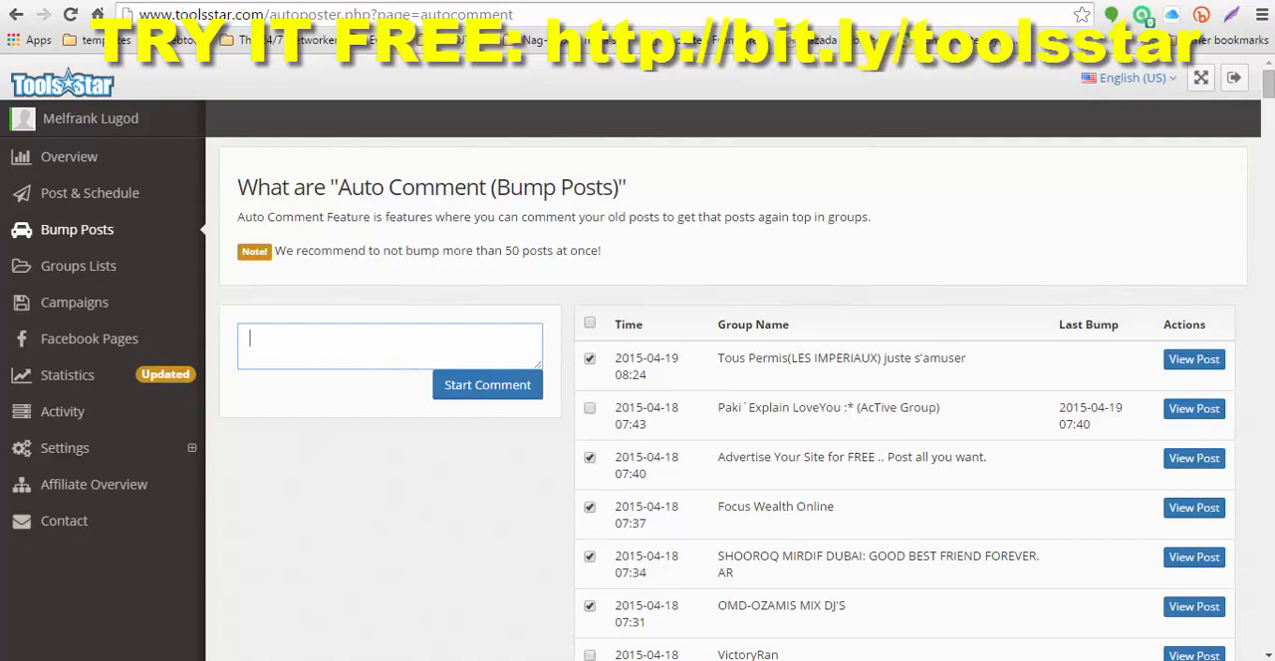
key(alt+Tab)
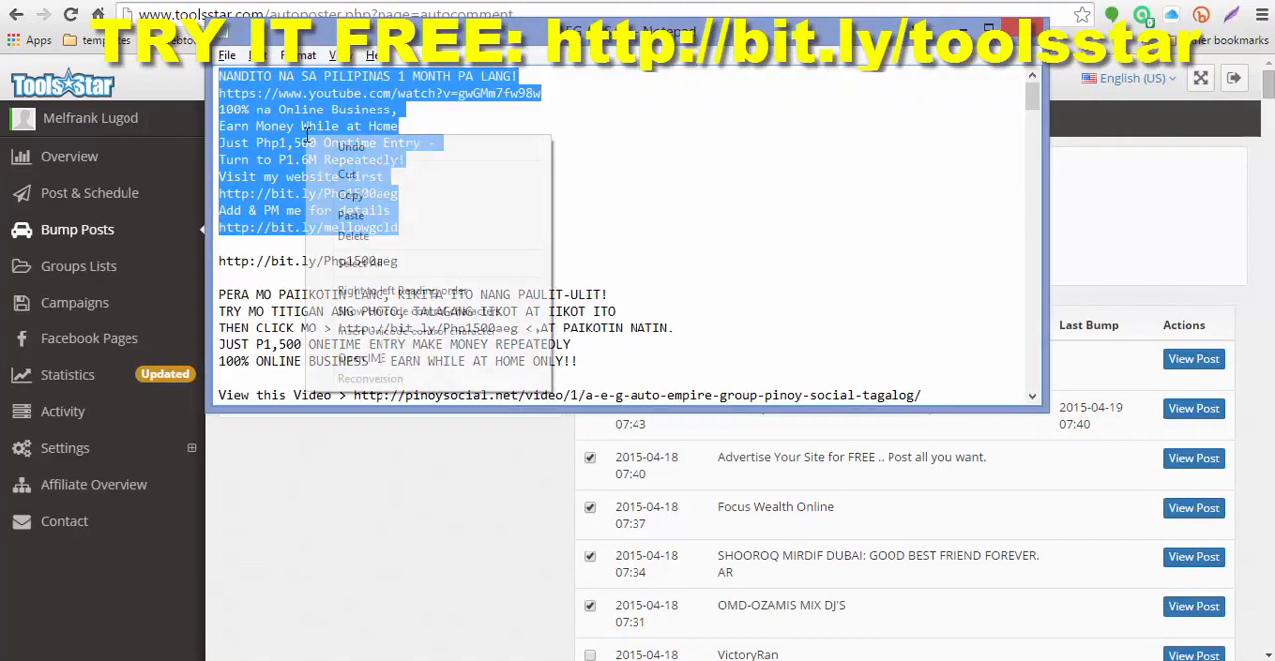
right_click(306, 142)
click(349, 195)
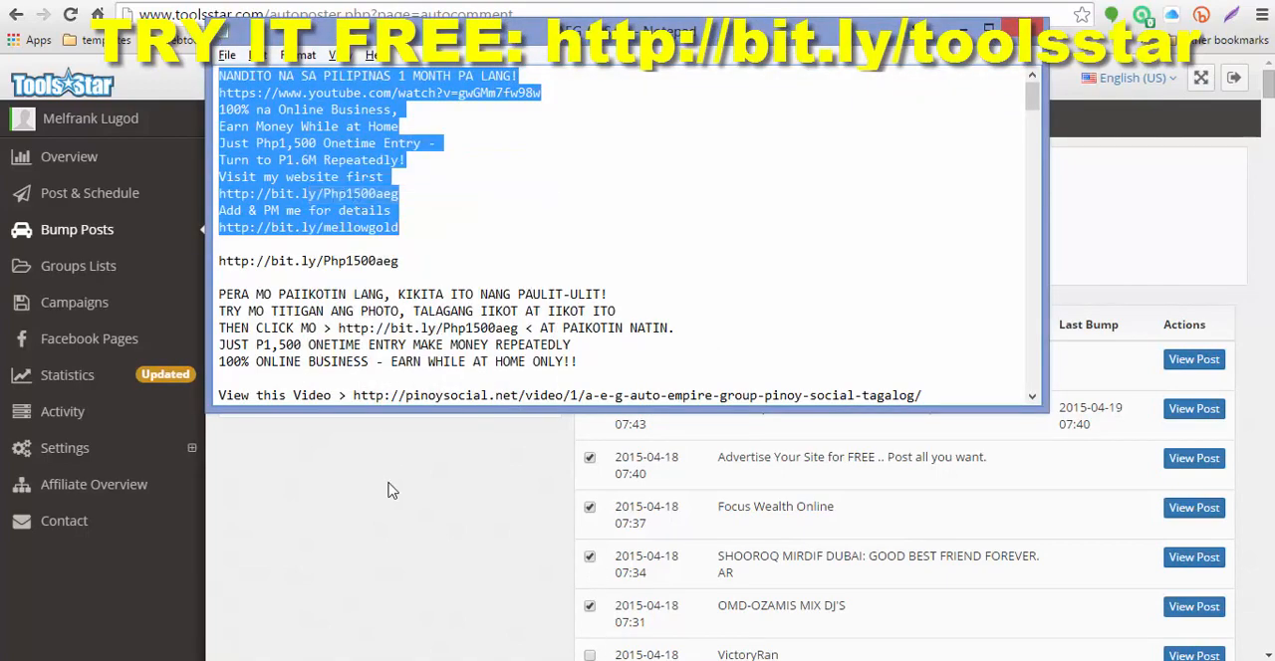
key(alt+Tab)
right_click(320, 353)
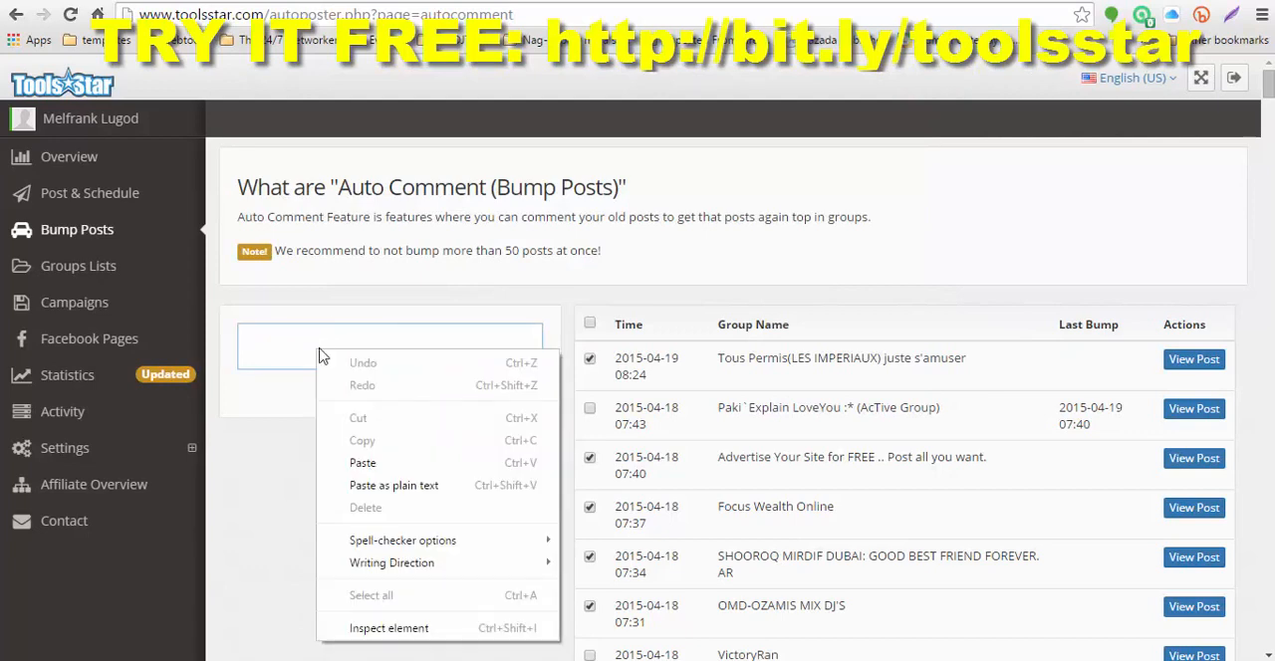
click(365, 462)
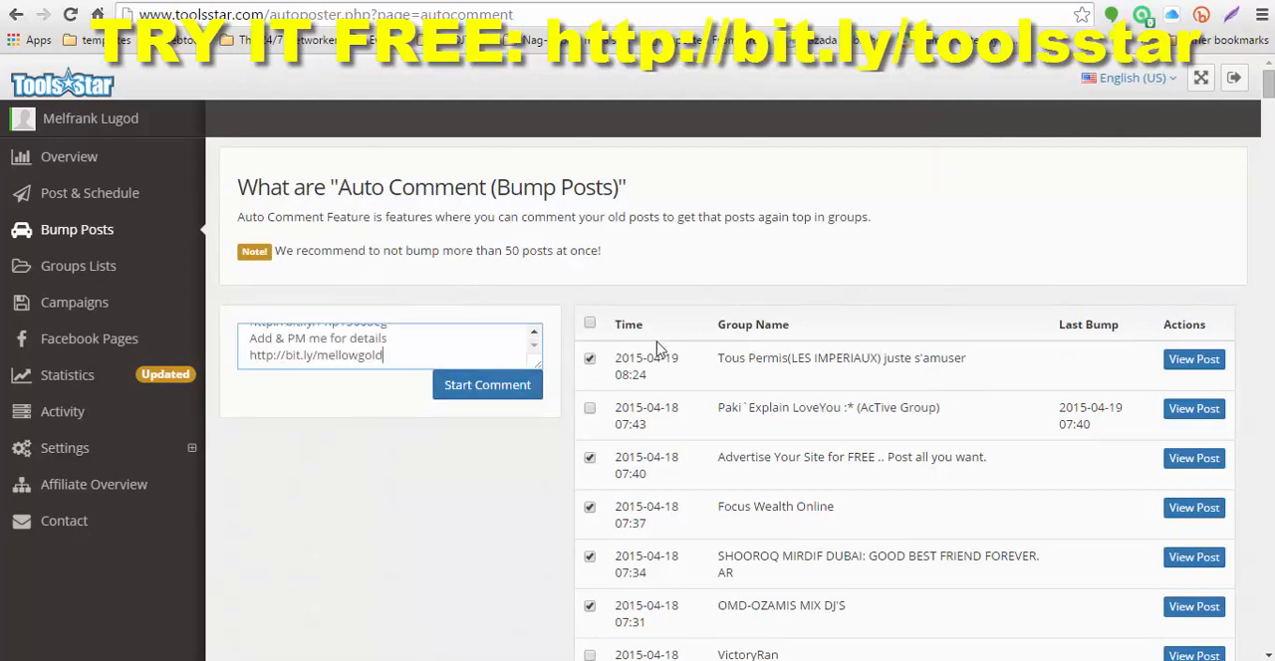
click(483, 395)
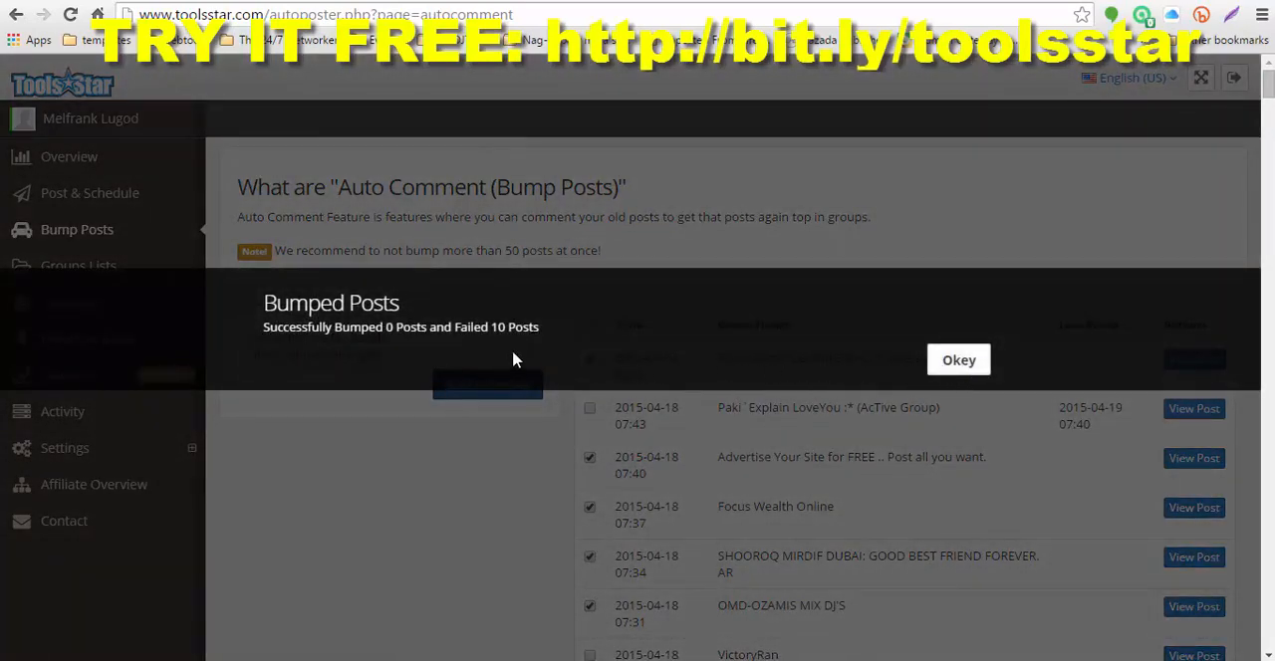
click(959, 360)
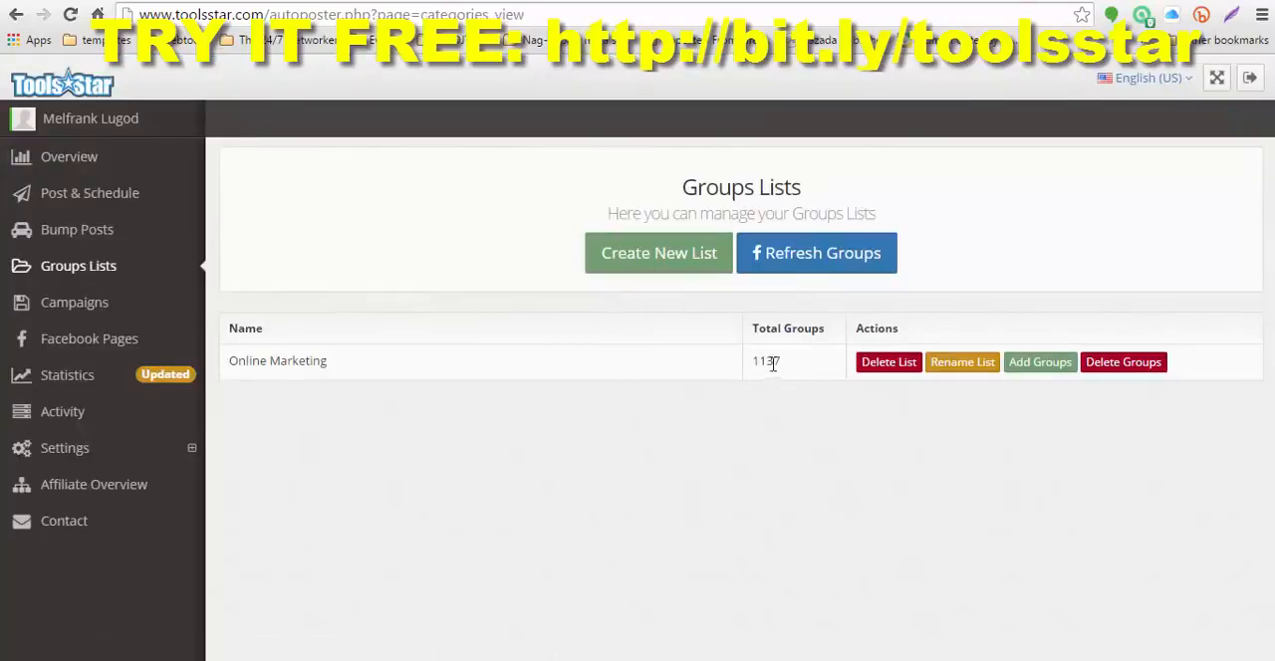
Step: Refresh the Facebook groups on the Groups Lists page and open the Online Marketing list for adding groups
click(801, 258)
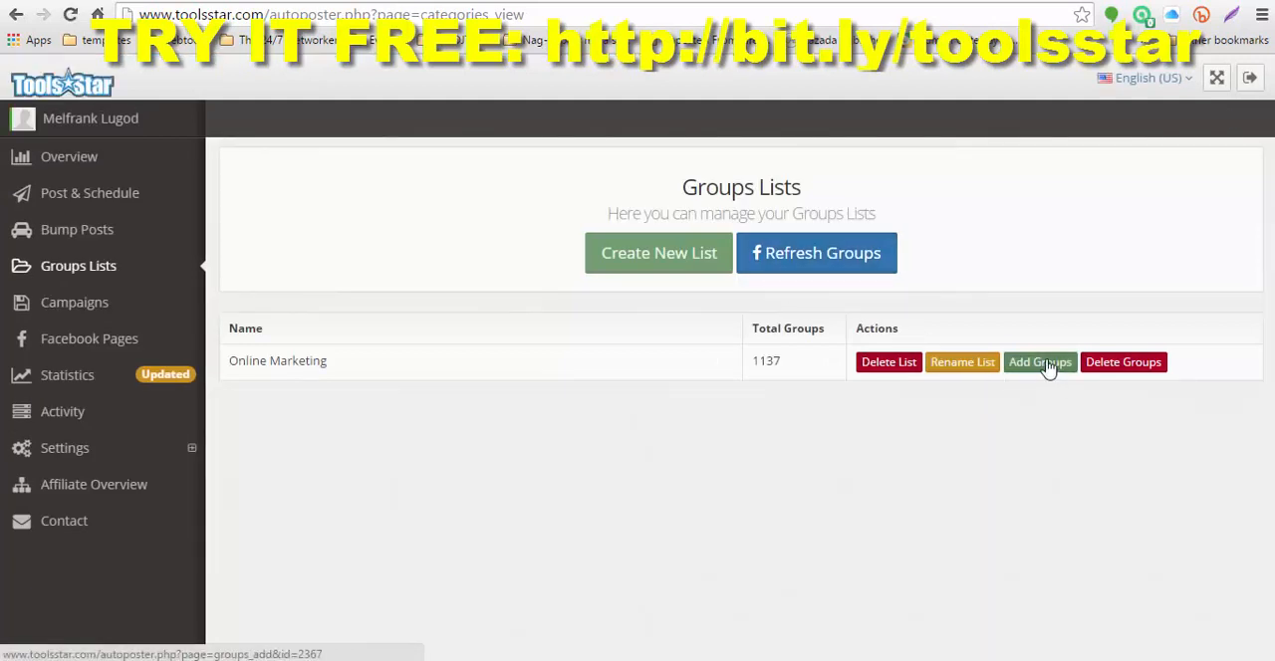
click(1041, 365)
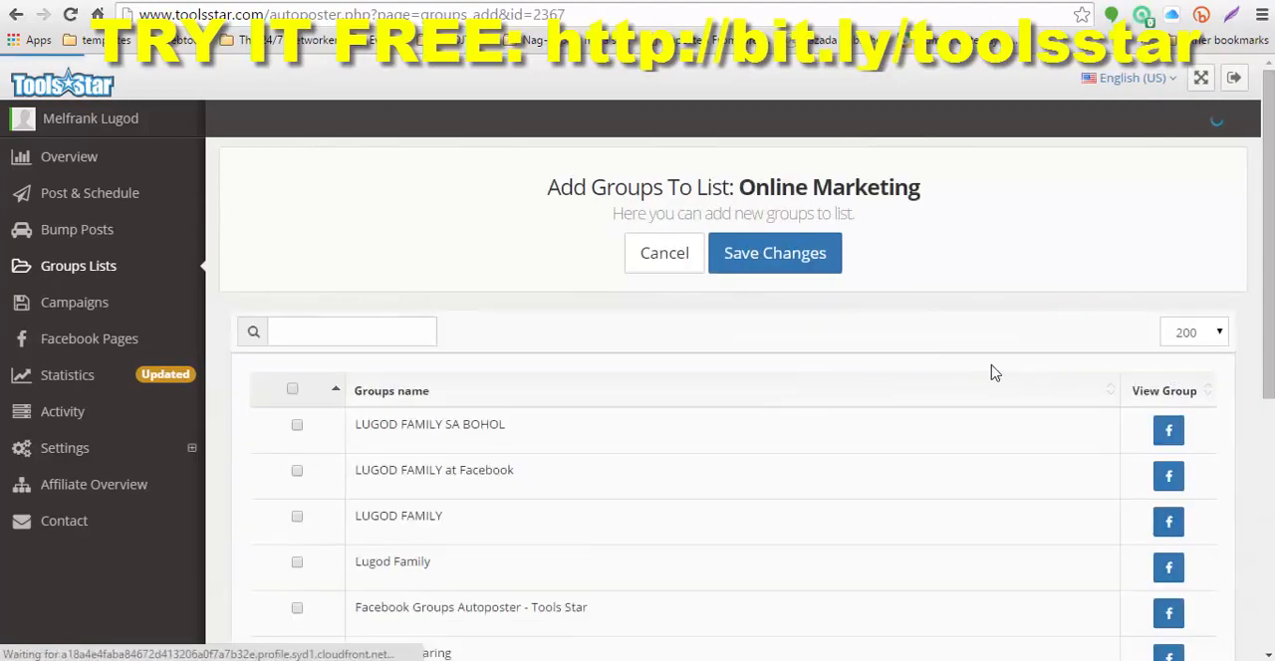
scroll(991, 370, down, 4)
scroll(991, 373, down, 1)
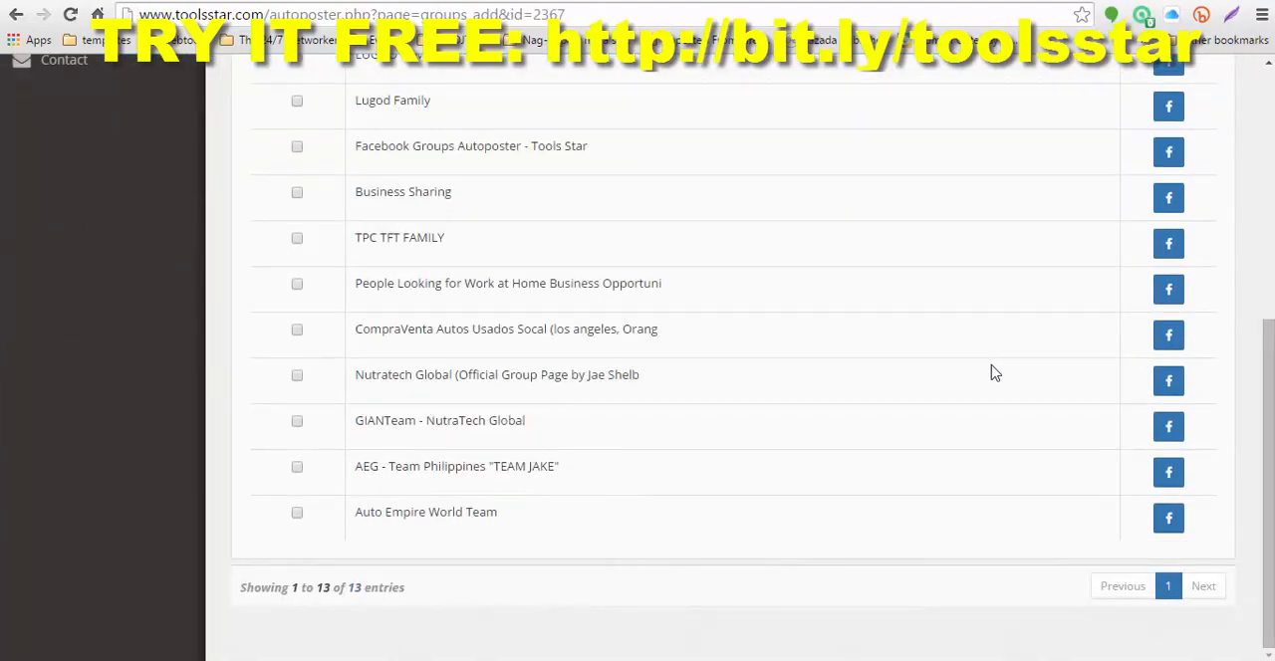
scroll(990, 373, up, 1)
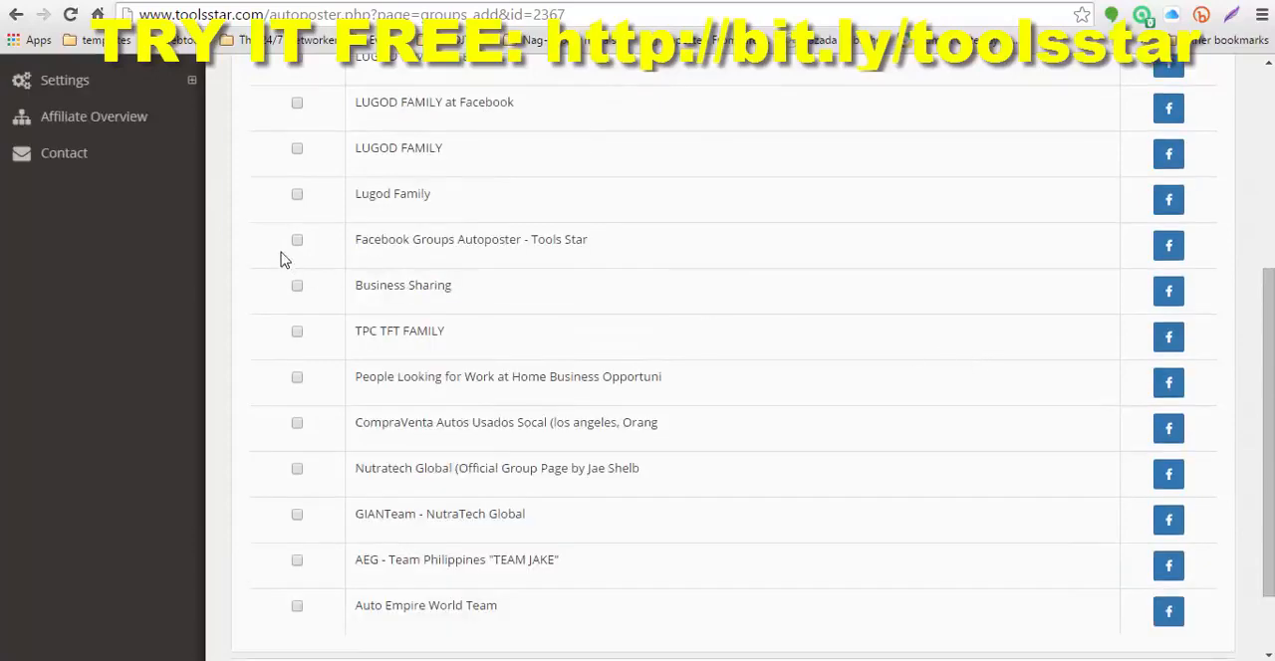
Step: Add Business Sharing, People Looking for Work at Home, CompraVenta Autos Usados Socal and Auto Empire World Team to the Online Marketing list and save
click(297, 287)
click(297, 425)
scroll(313, 496, down, 1)
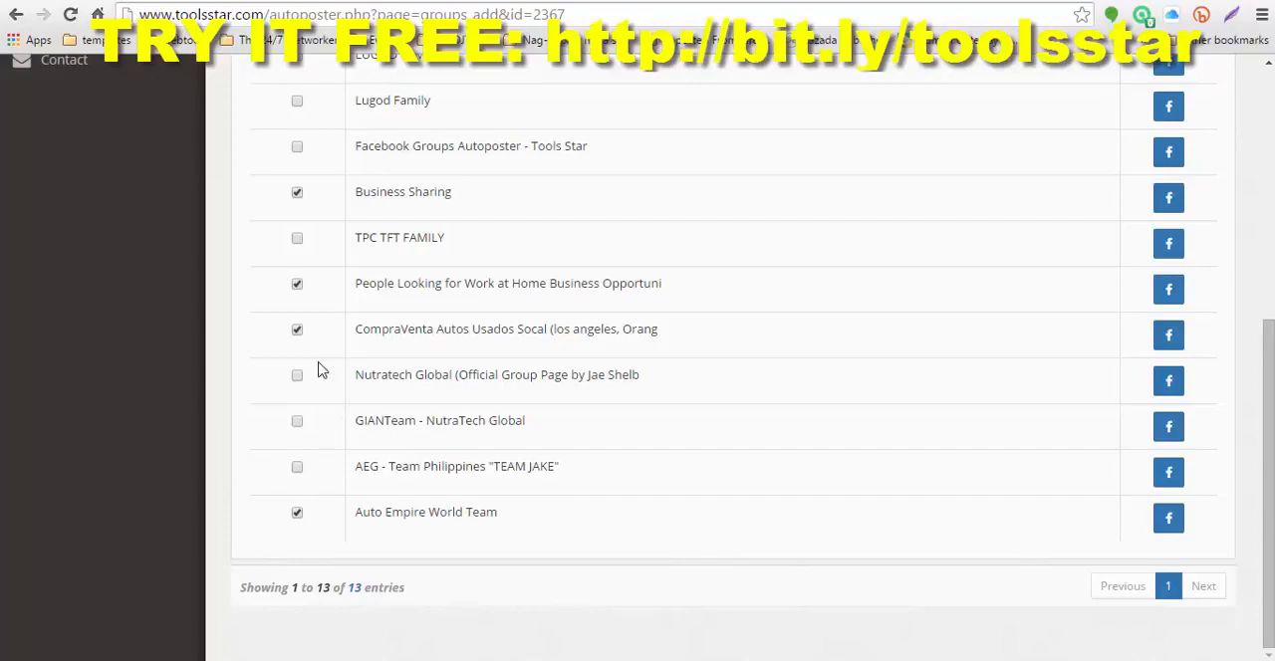
scroll(319, 371, up, 1)
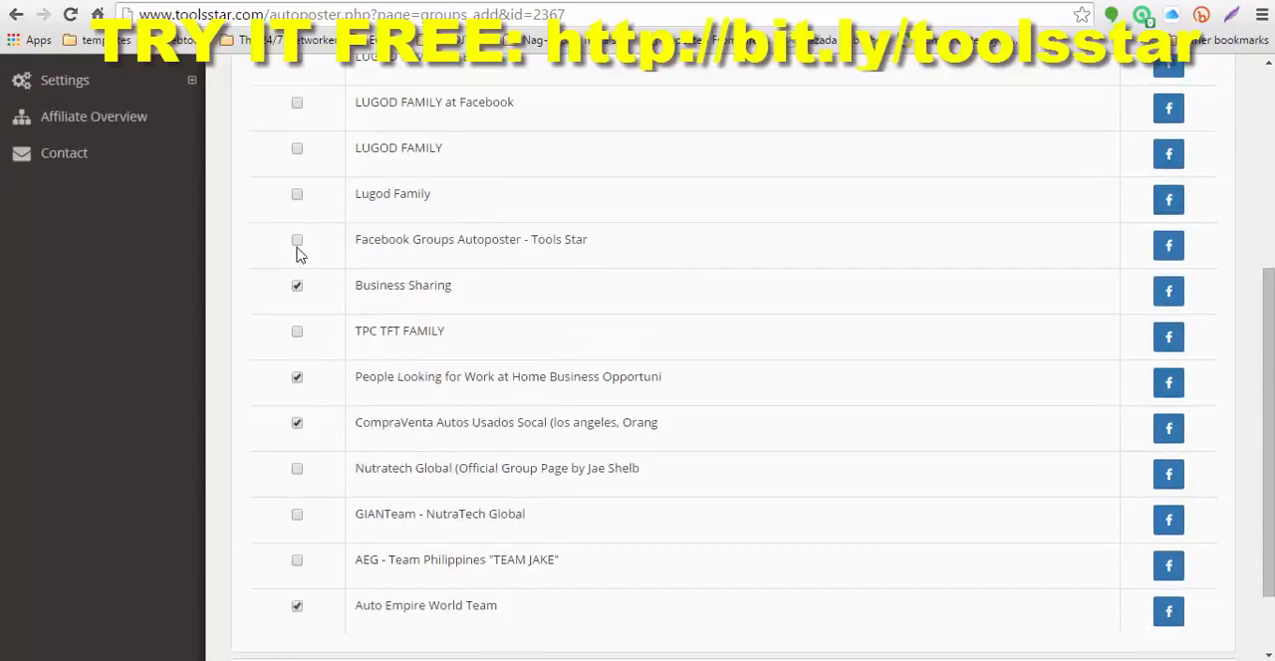
scroll(297, 253, up, 1)
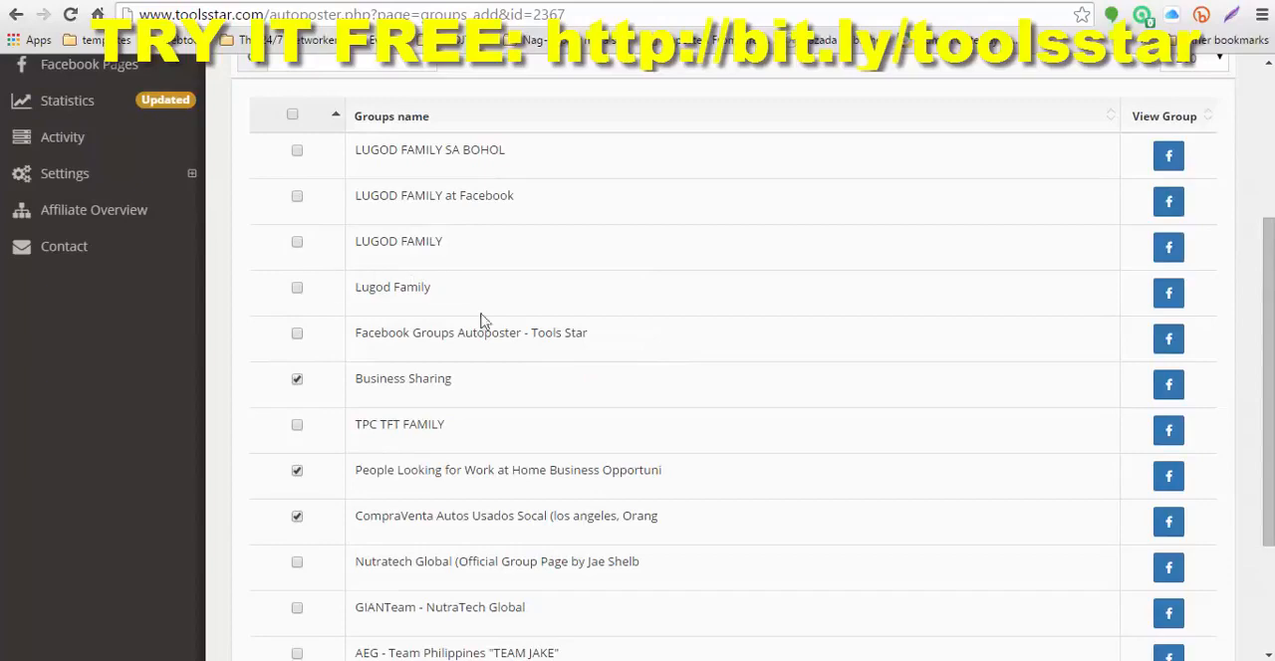
scroll(722, 383, up, 3)
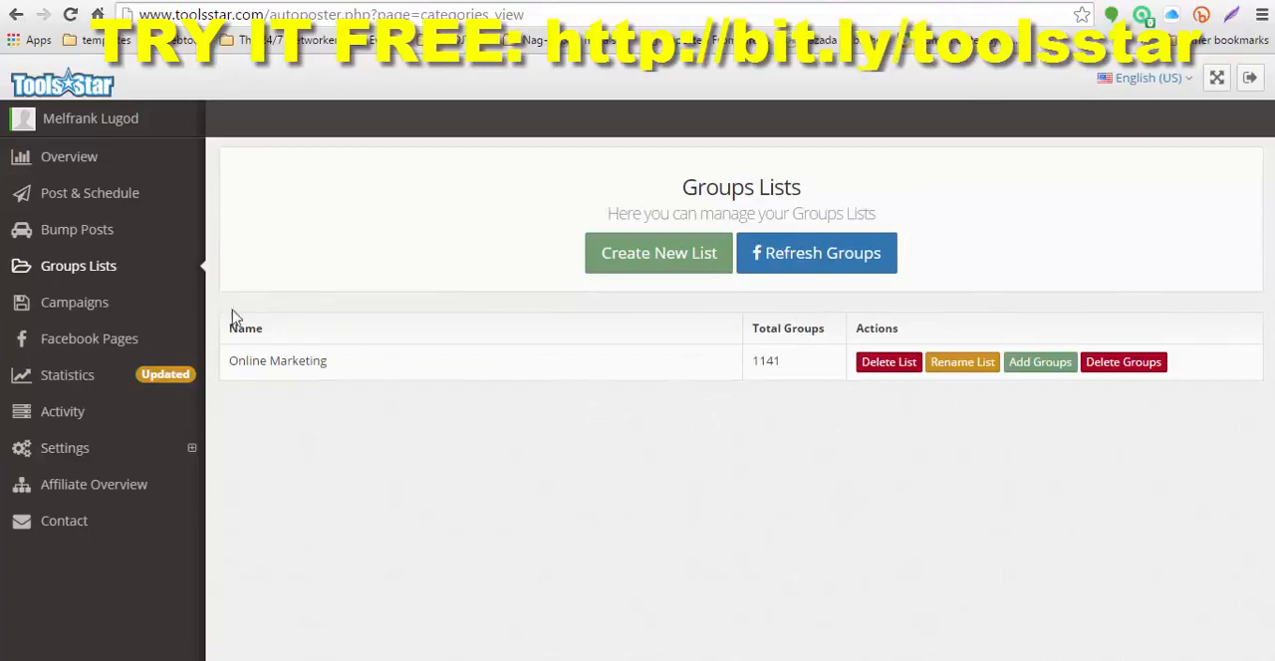
Step: Open the Campaigns page and look through the saved campaigns and their previews
click(82, 315)
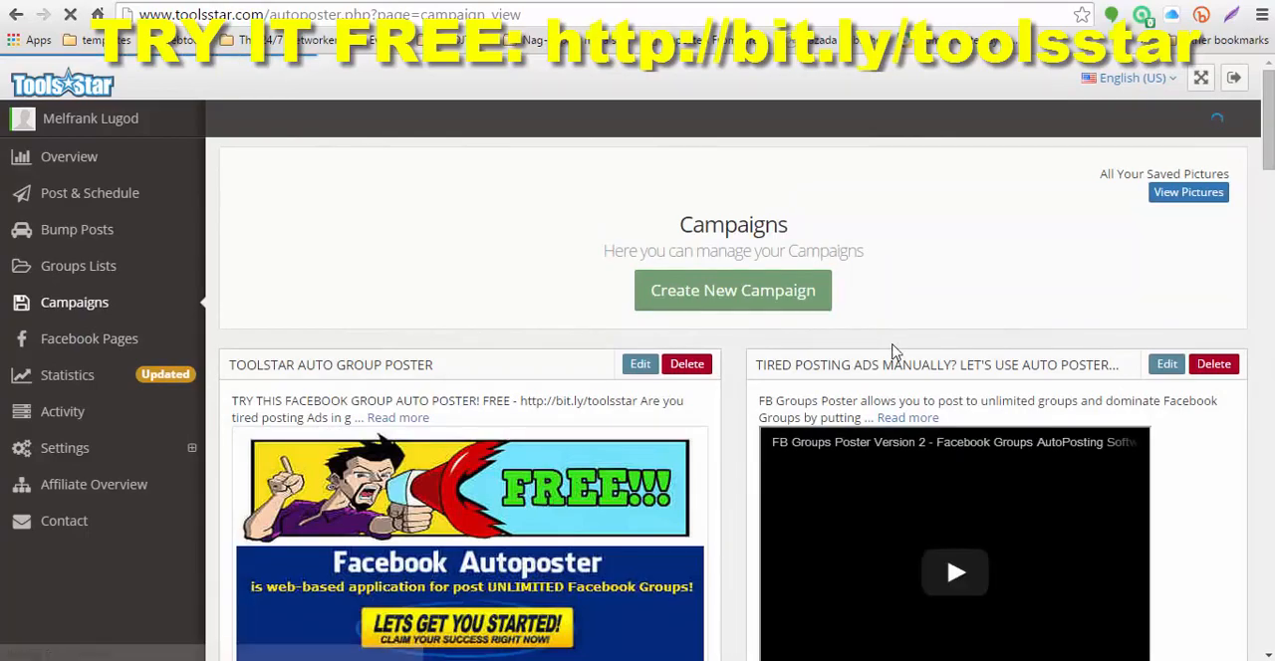
scroll(894, 352, down, 2)
scroll(747, 361, down, 5)
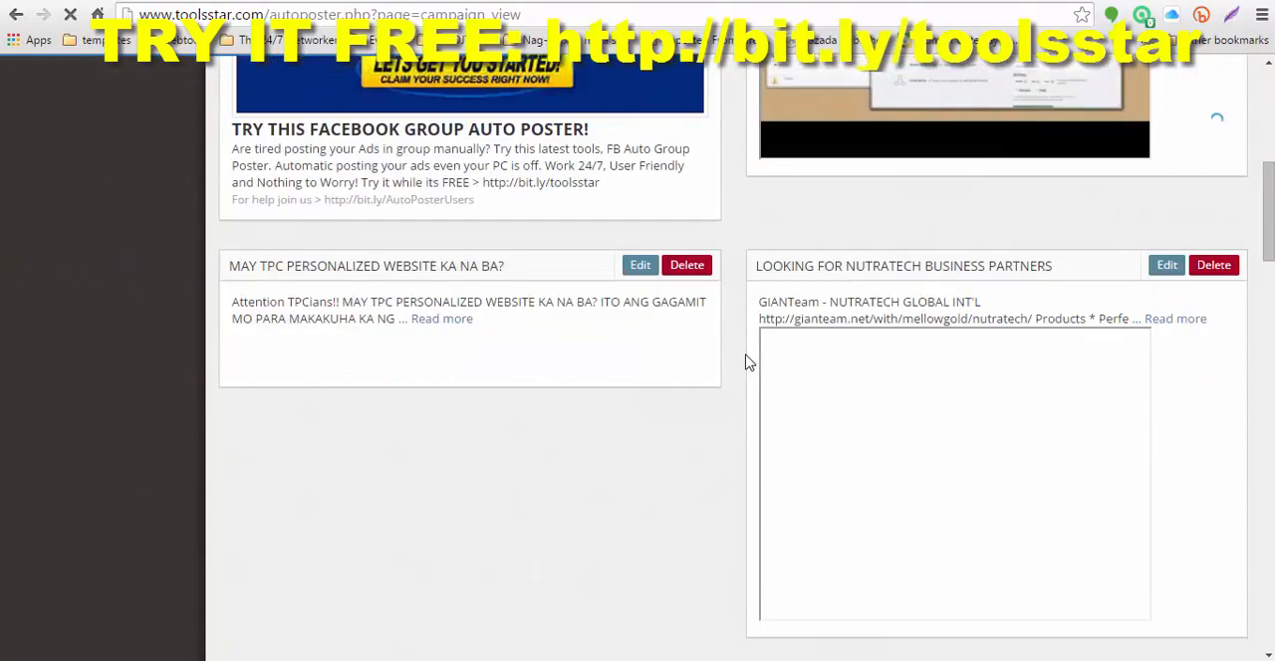
scroll(746, 360, up, 6)
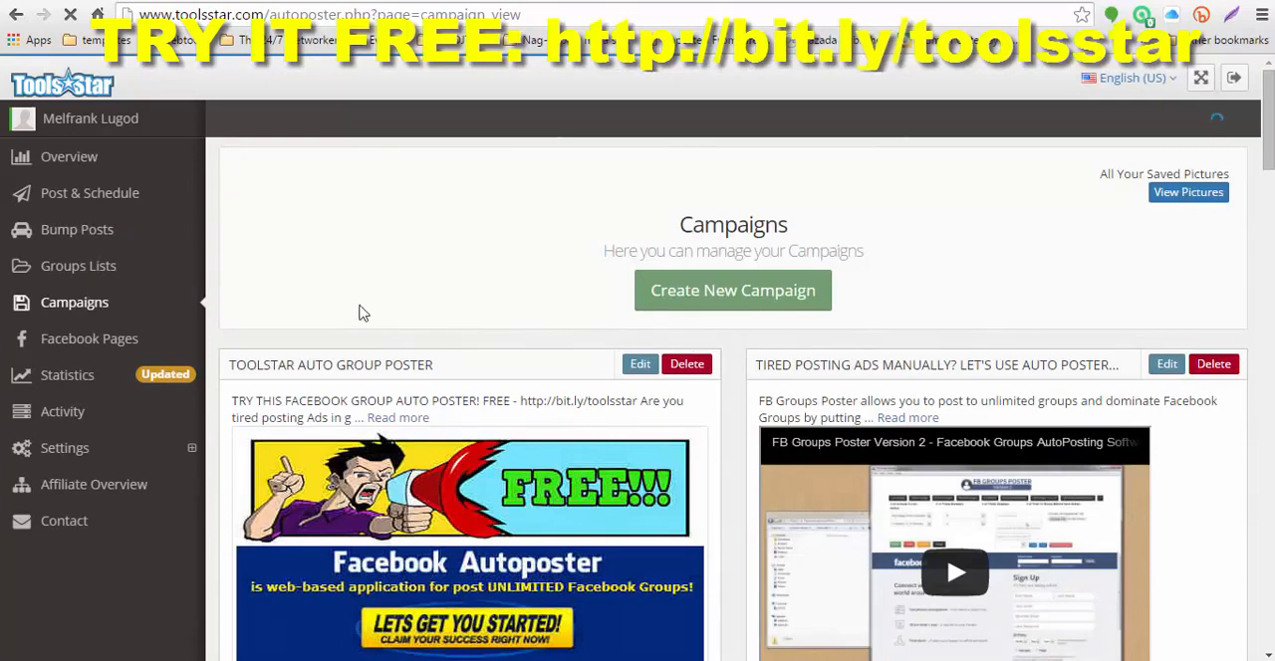
Step: Open Facebook Pages and look through the list of pages available for posting and the option to refresh them
click(102, 344)
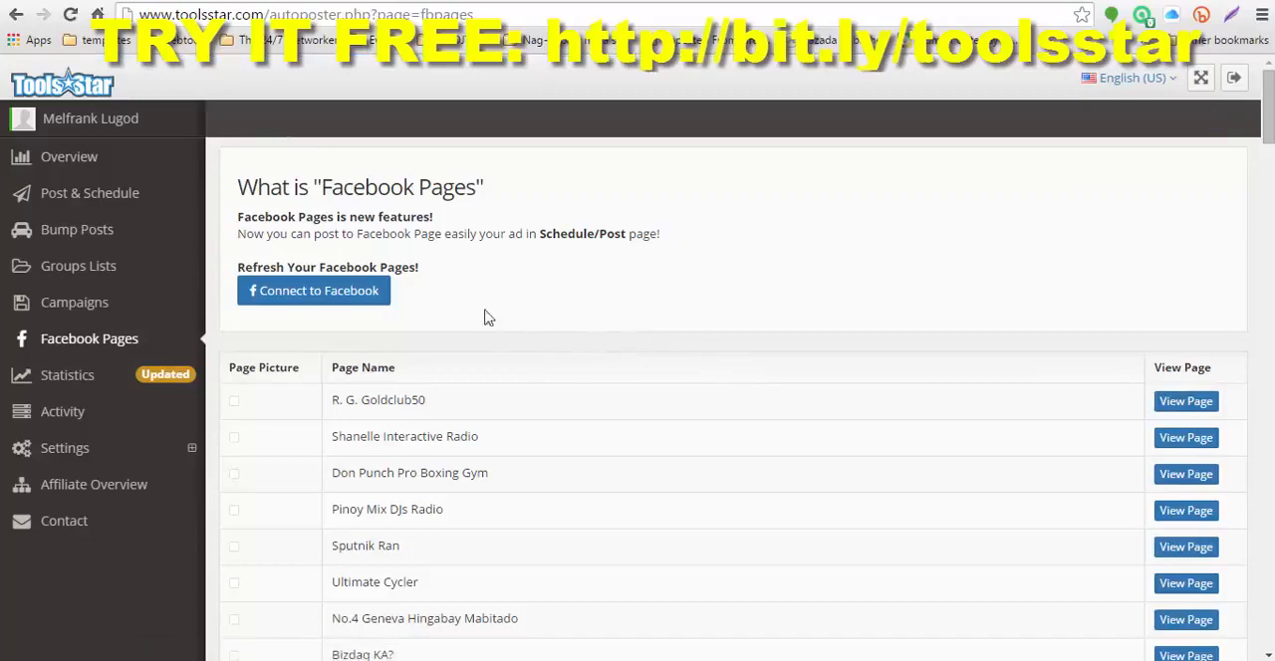
scroll(698, 359, down, 1)
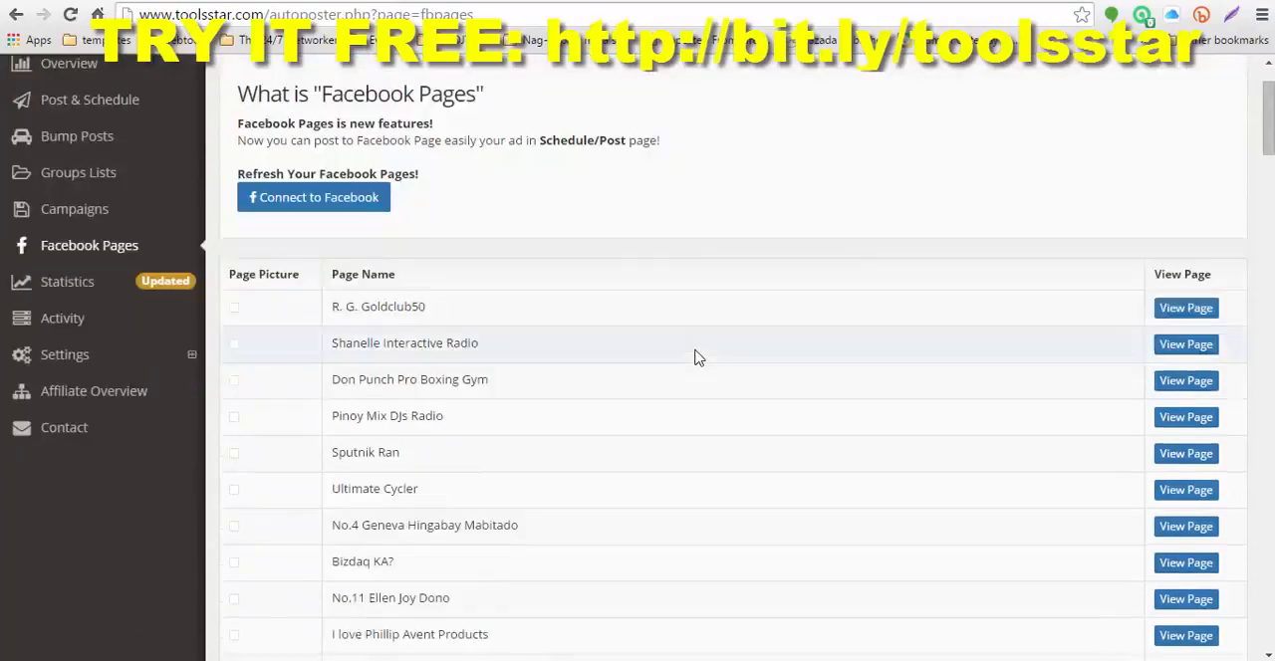
scroll(699, 359, down, 10)
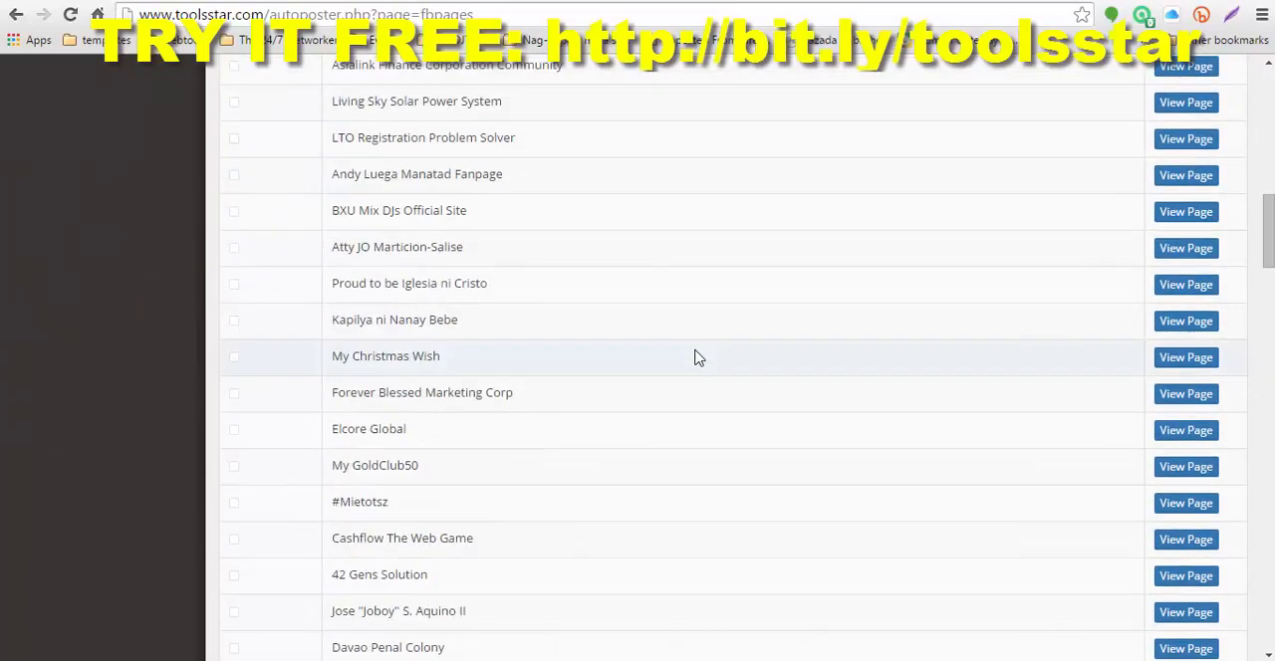
scroll(698, 359, down, 9)
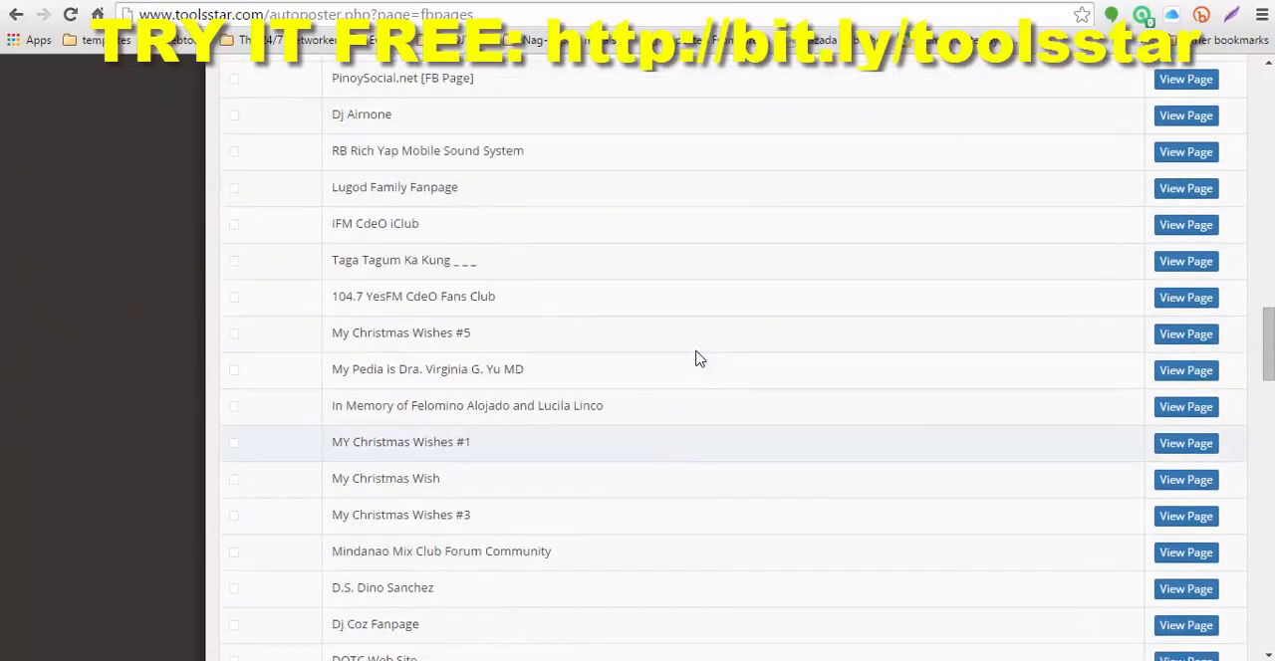
scroll(698, 359, up, 20)
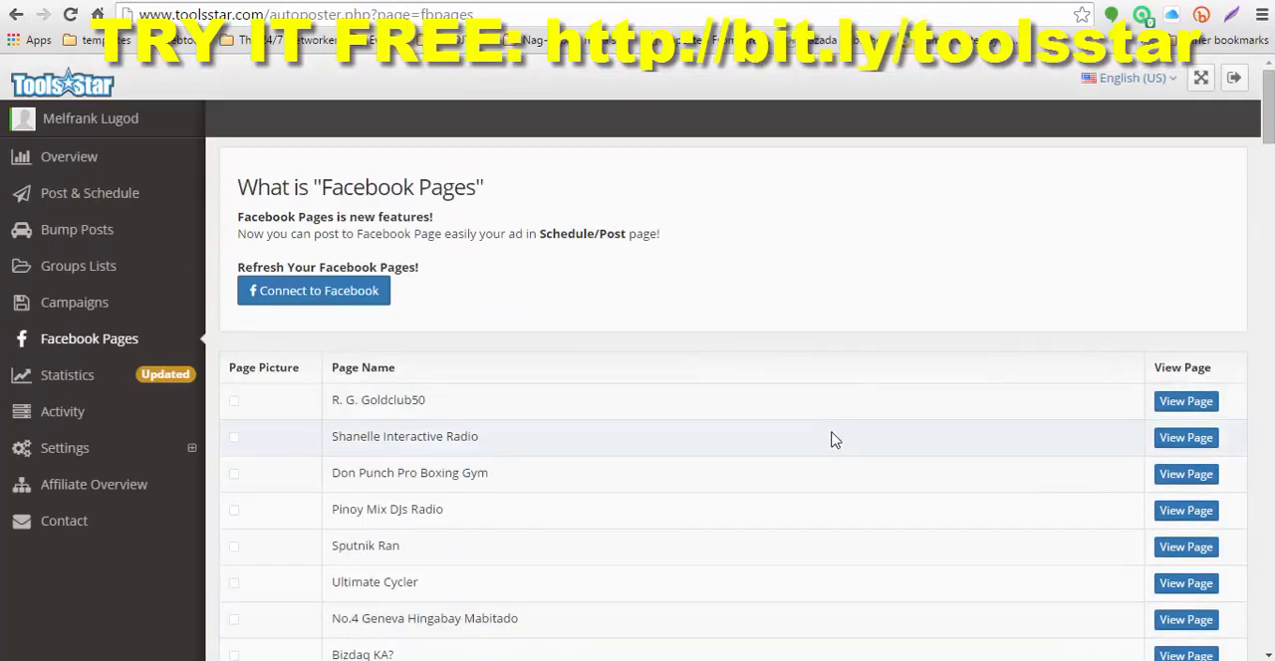
scroll(836, 428, down, 13)
scroll(842, 418, down, 14)
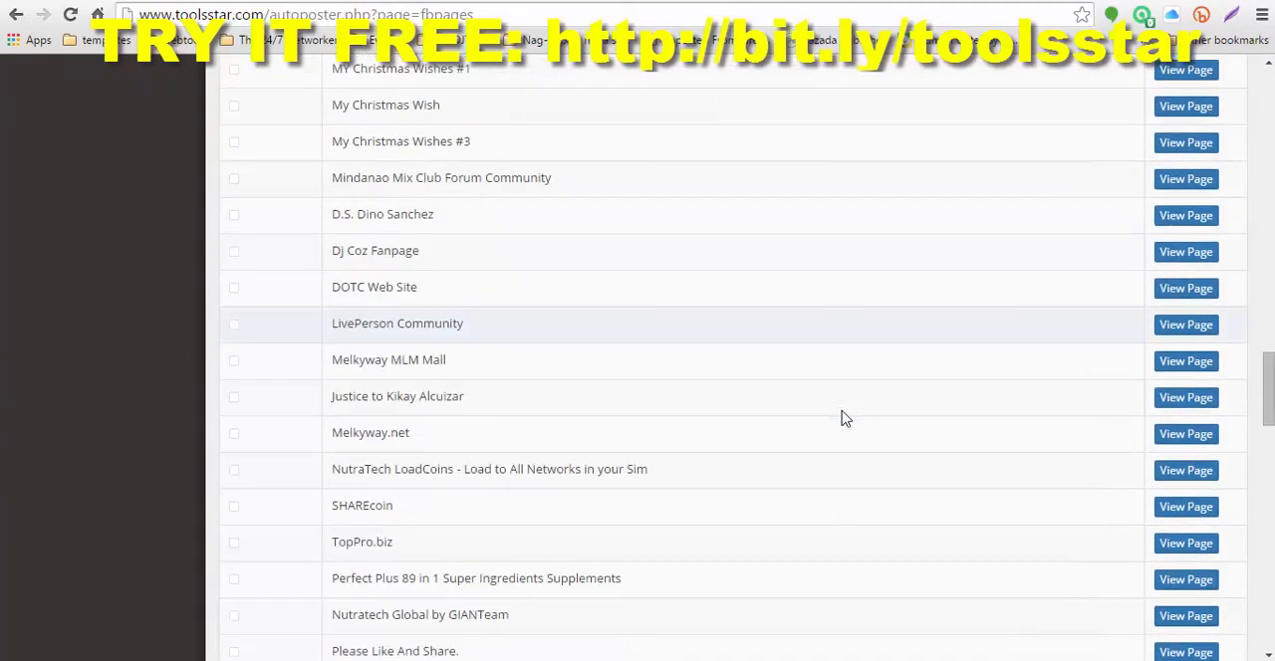
scroll(843, 411, up, 15)
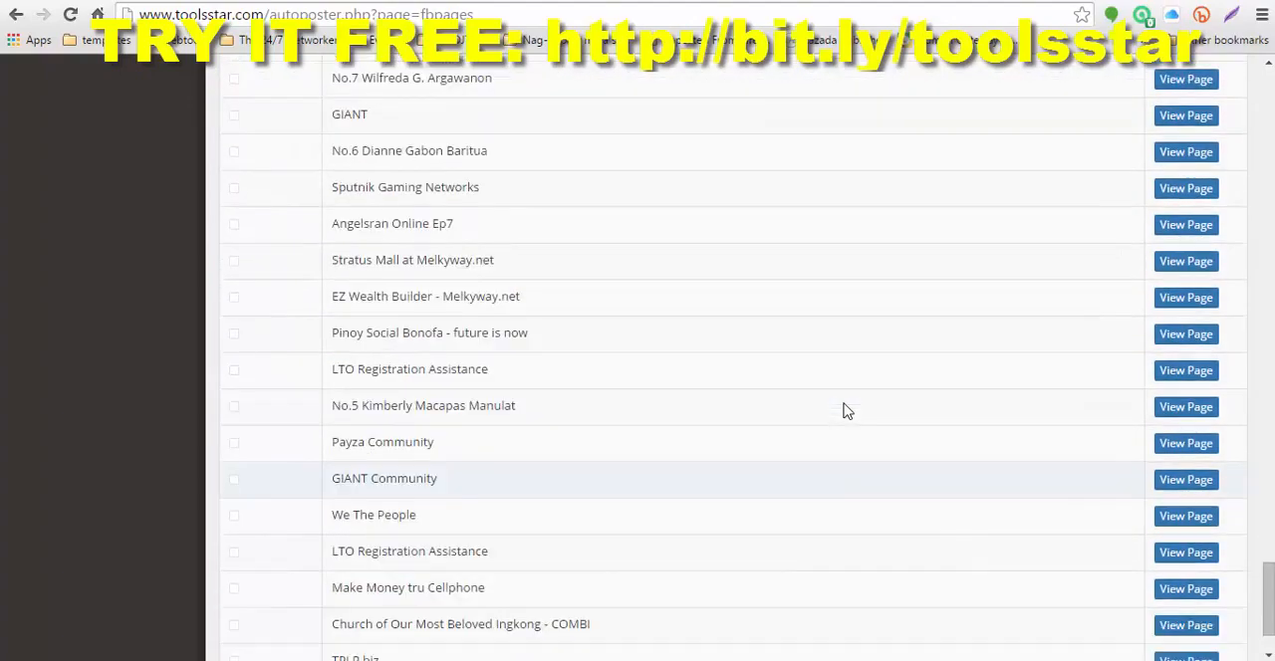
scroll(842, 408, up, 15)
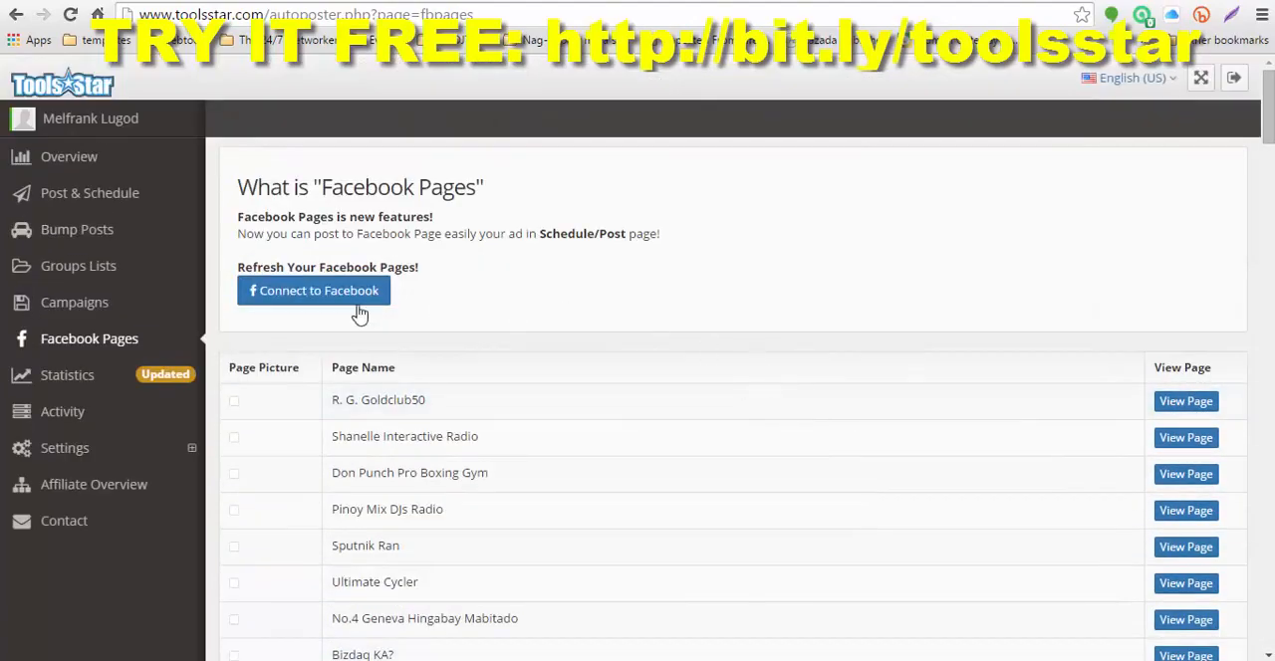
Step: Open the Statistics page and review the visits by country, the referrers and the clicks on all short URLs
click(70, 384)
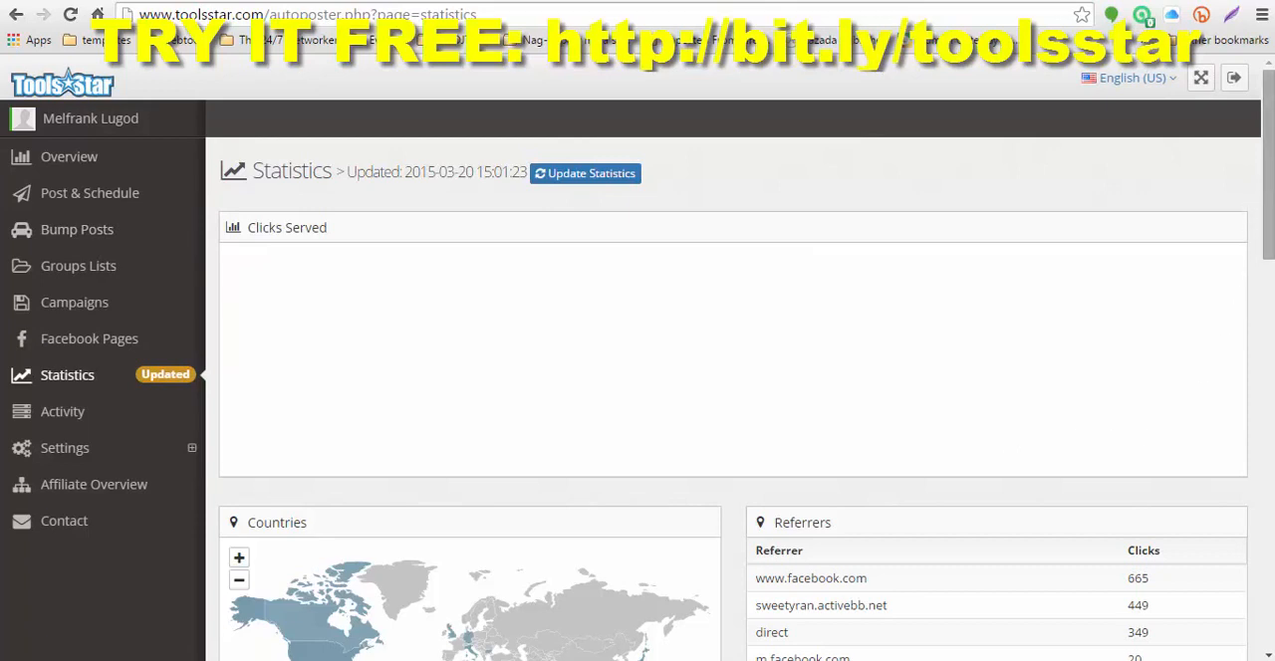
drag(1270, 177, 1270, 280)
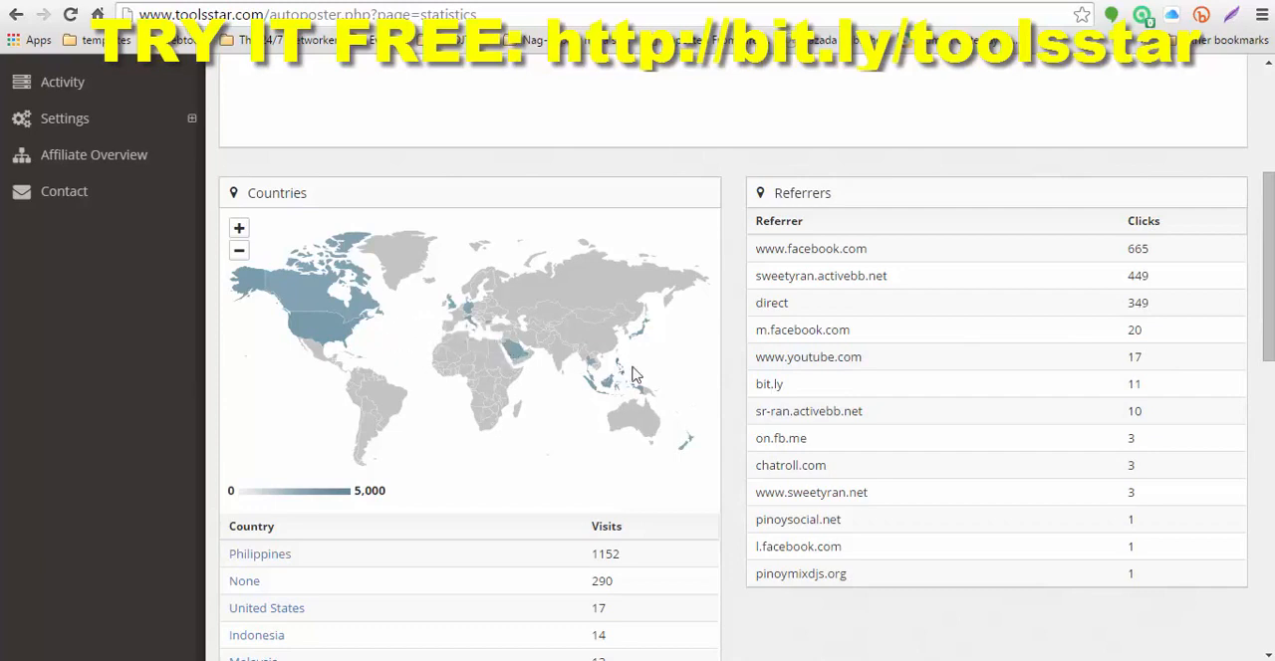
mouse_move(320, 311)
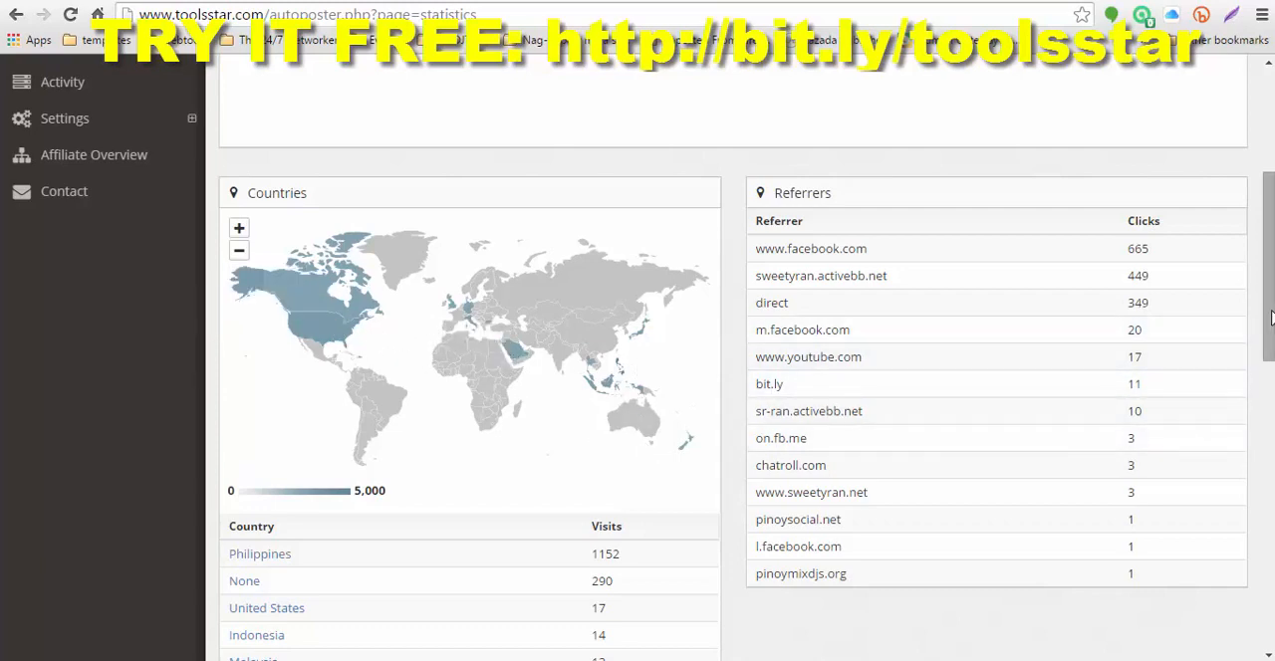
drag(1269, 311, 1271, 598)
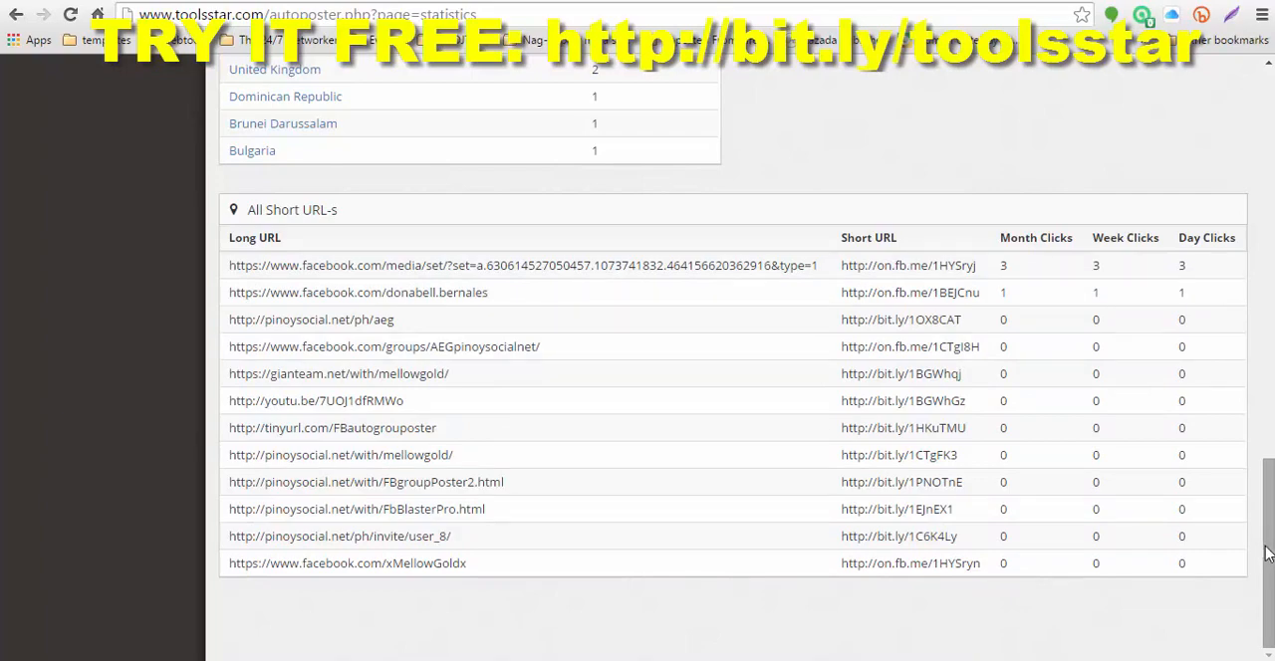
drag(1271, 554, 1267, 167)
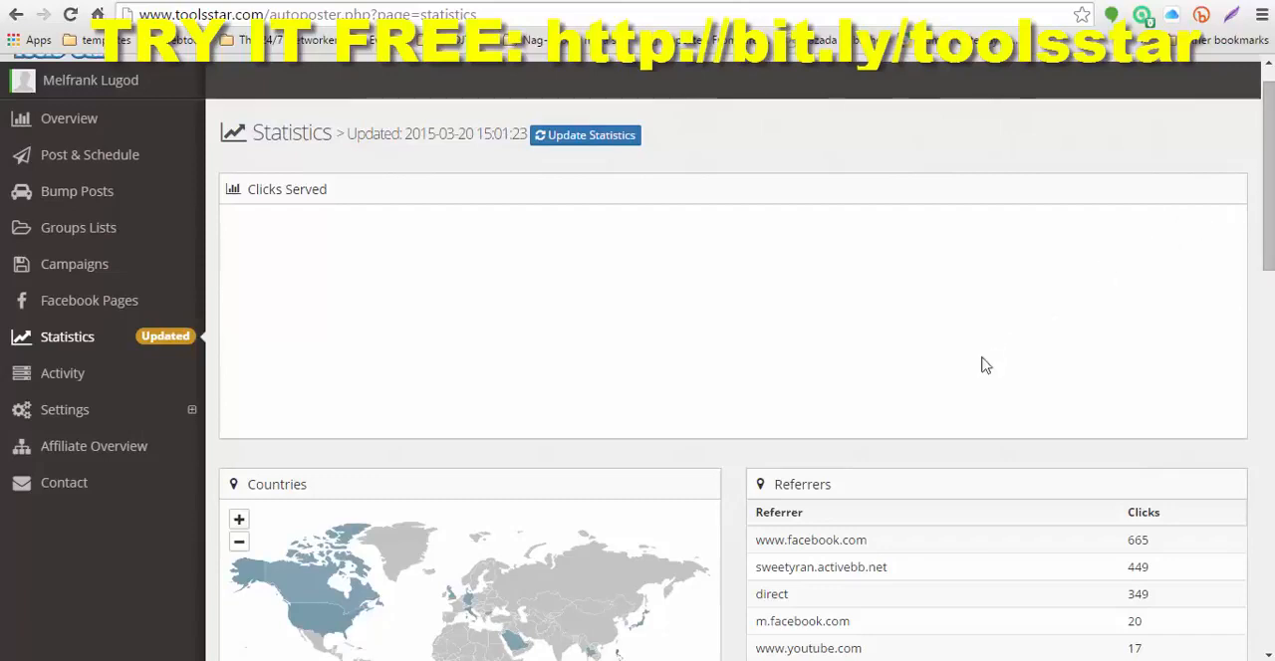
Step: Open the Activity page and review the posting history with each group's result, along with the pending posts
click(75, 377)
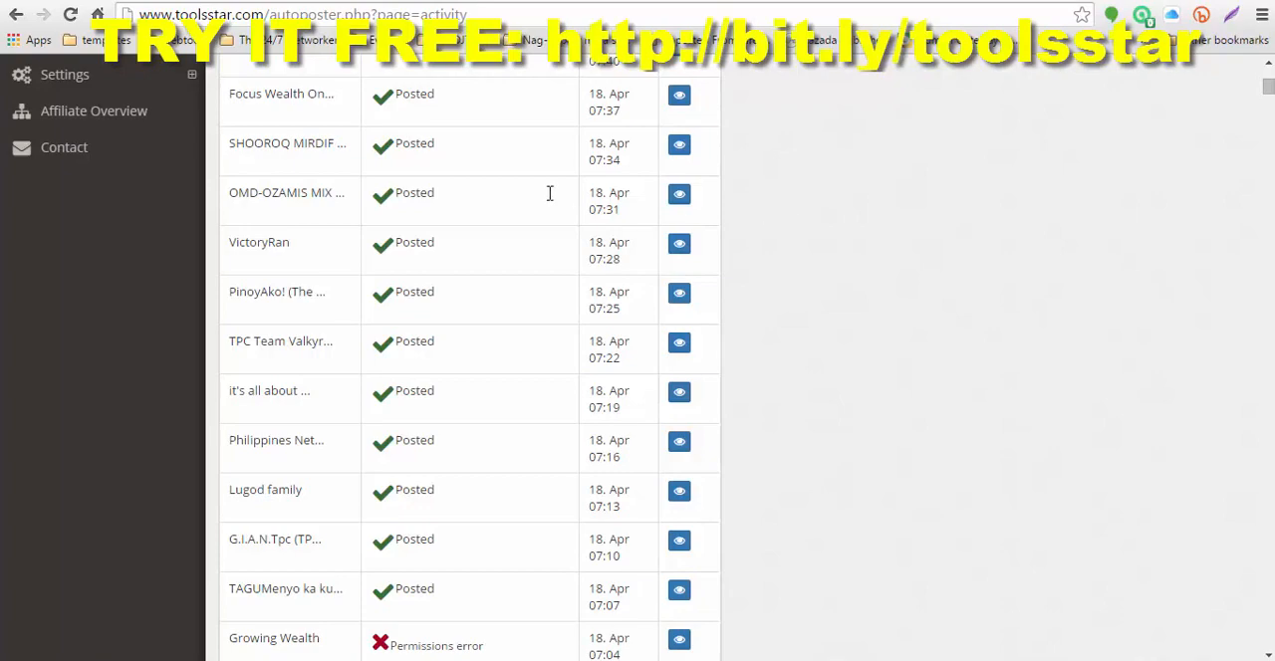
scroll(549, 194, down, 7)
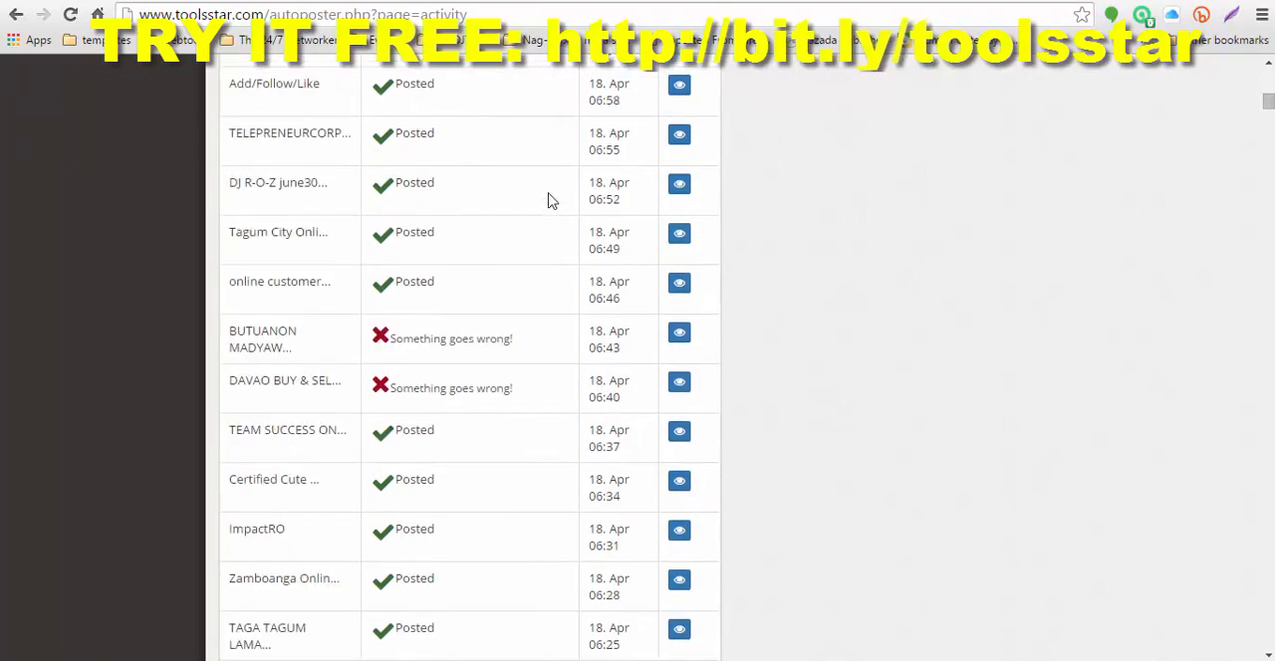
scroll(548, 201, down, 14)
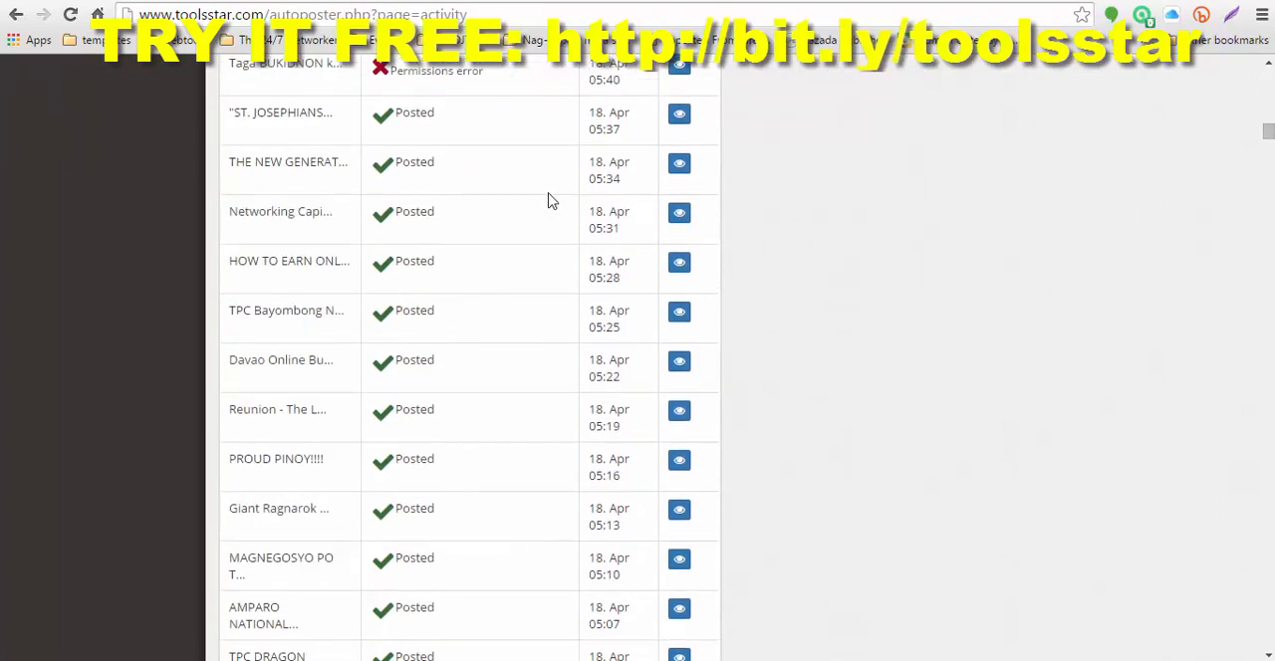
scroll(488, 221, down, 1)
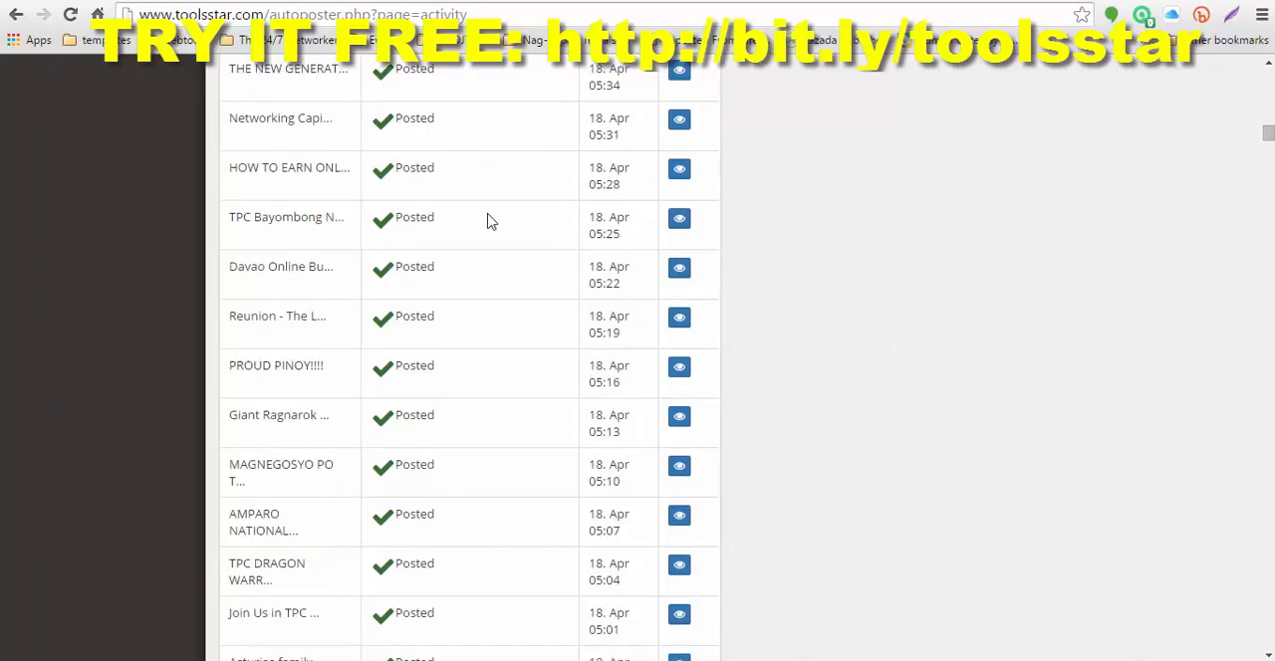
scroll(487, 221, down, 8)
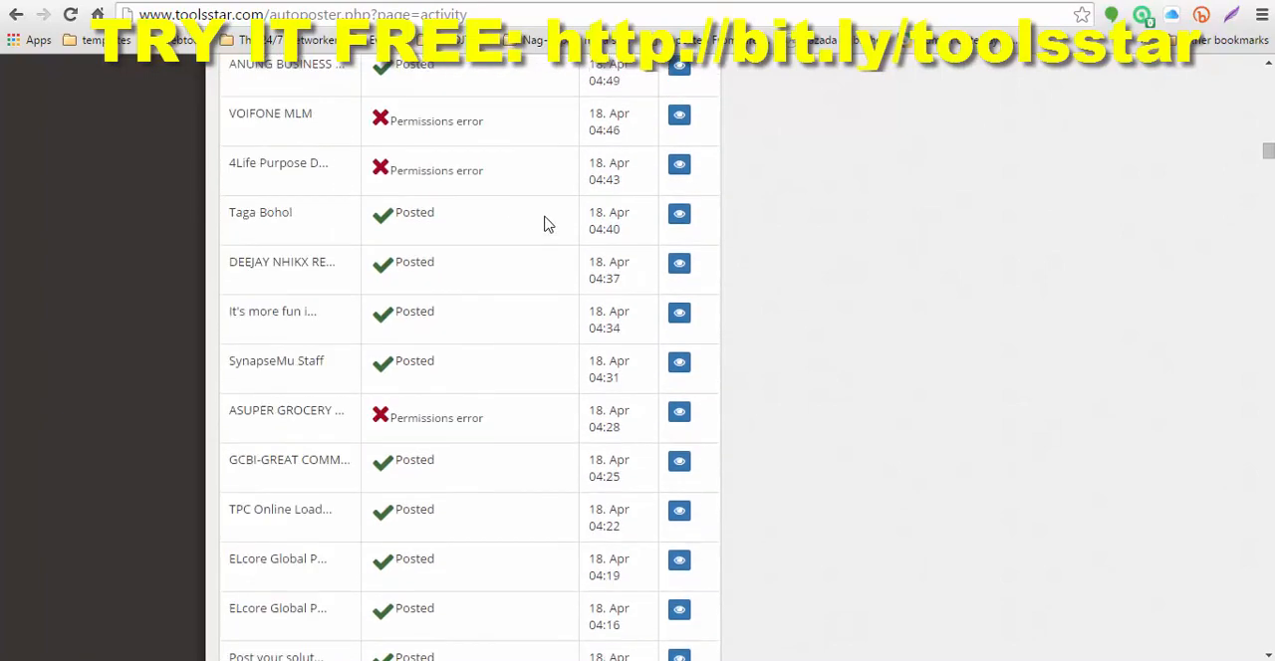
scroll(800, 304, up, 19)
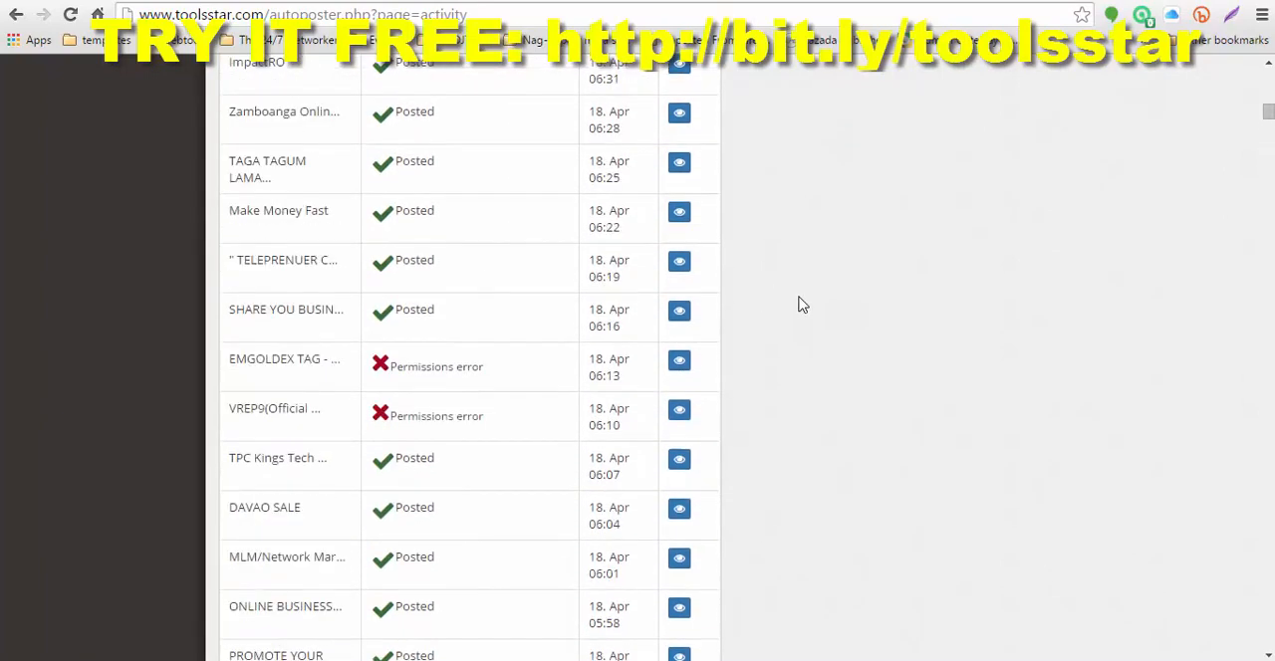
scroll(801, 302, up, 16)
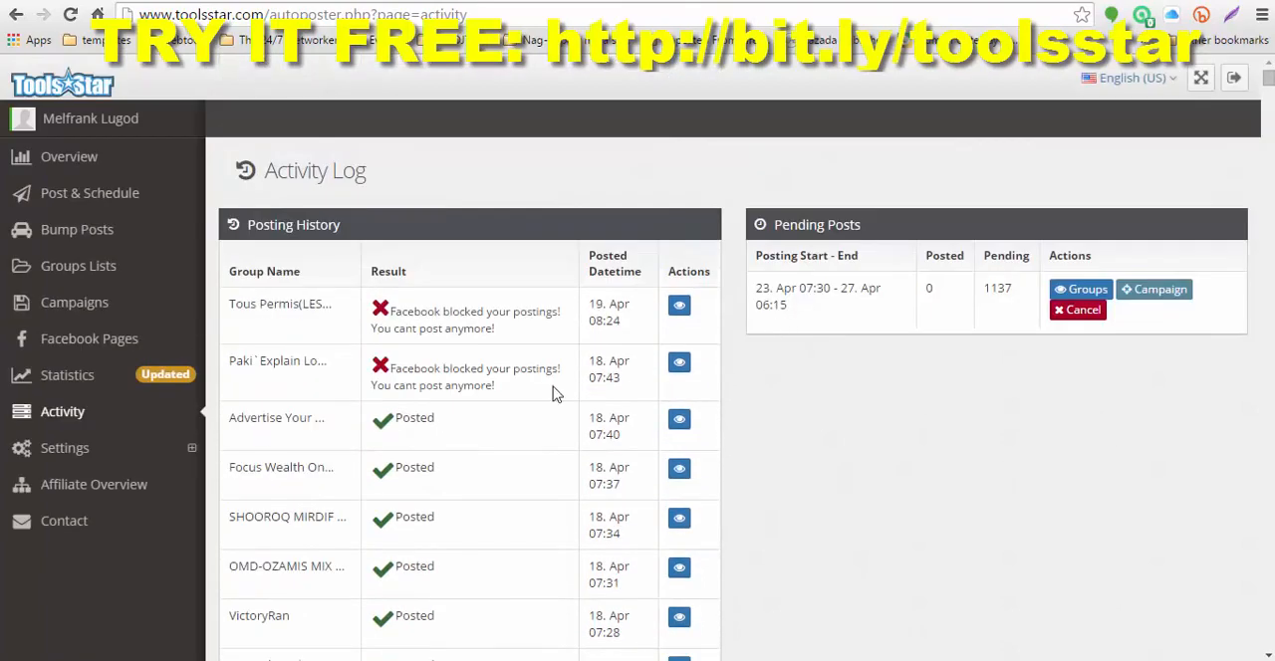
Step: Expand Settings to view the Refresh Token, Facebook Application and Bitly Short URL options, and go back to the Overview page
click(64, 454)
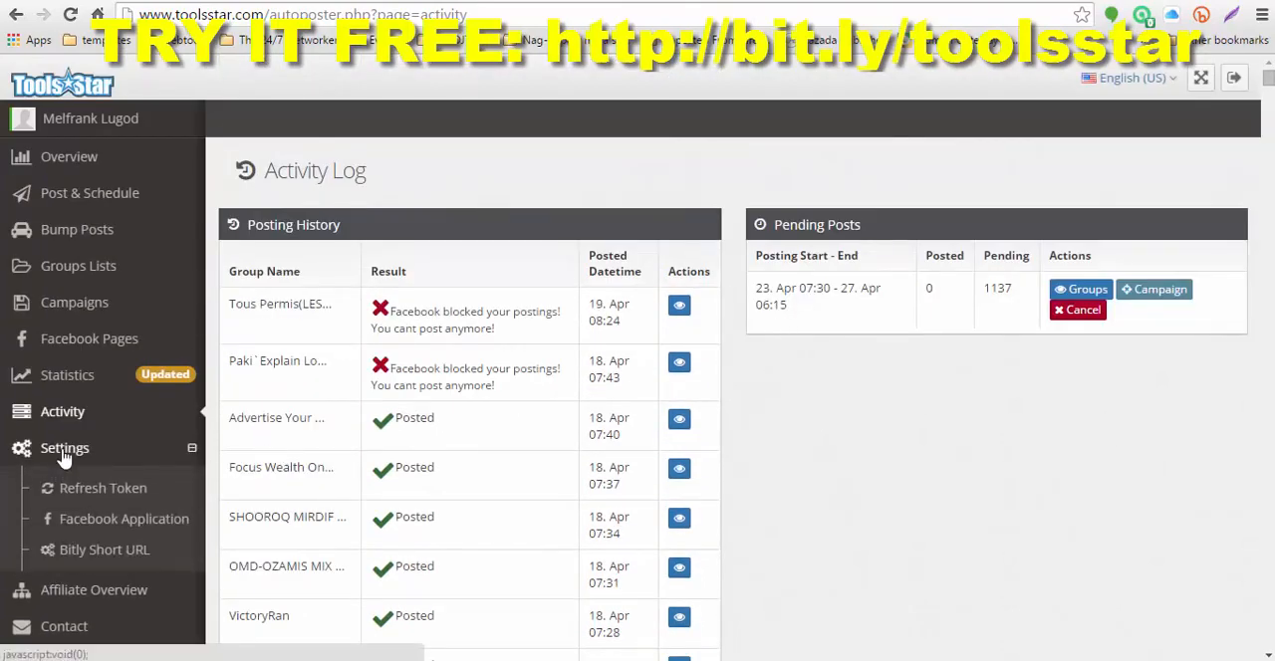
scroll(64, 454, down, 3)
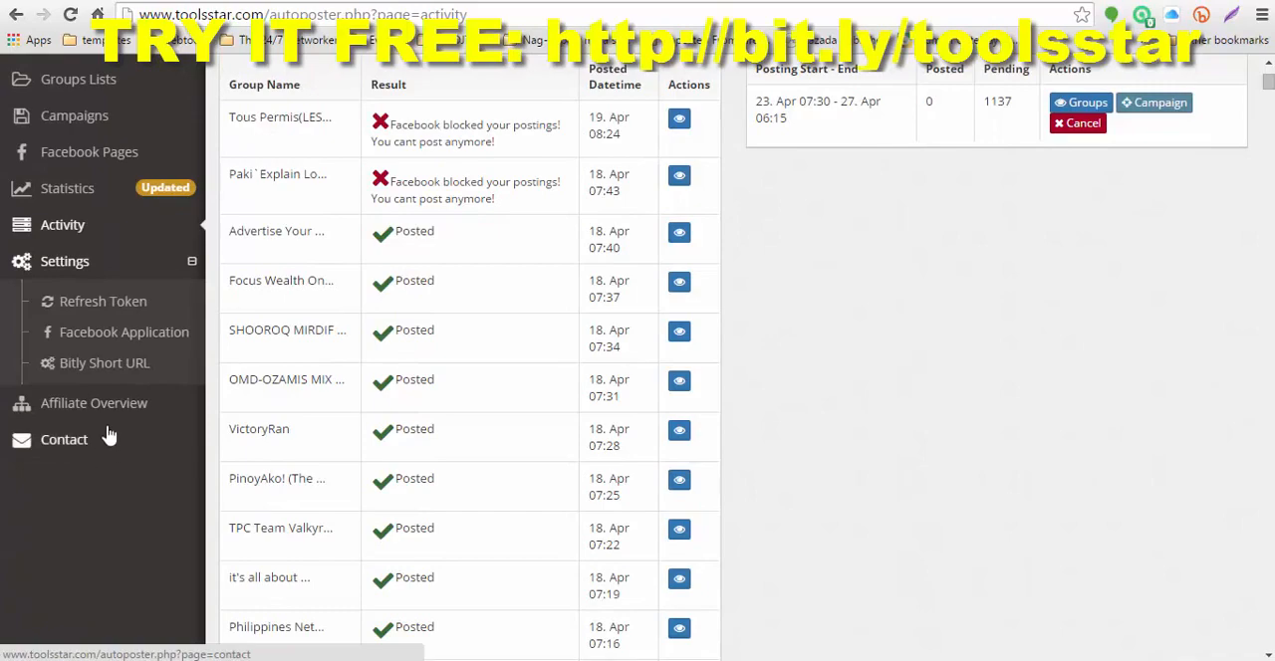
click(61, 404)
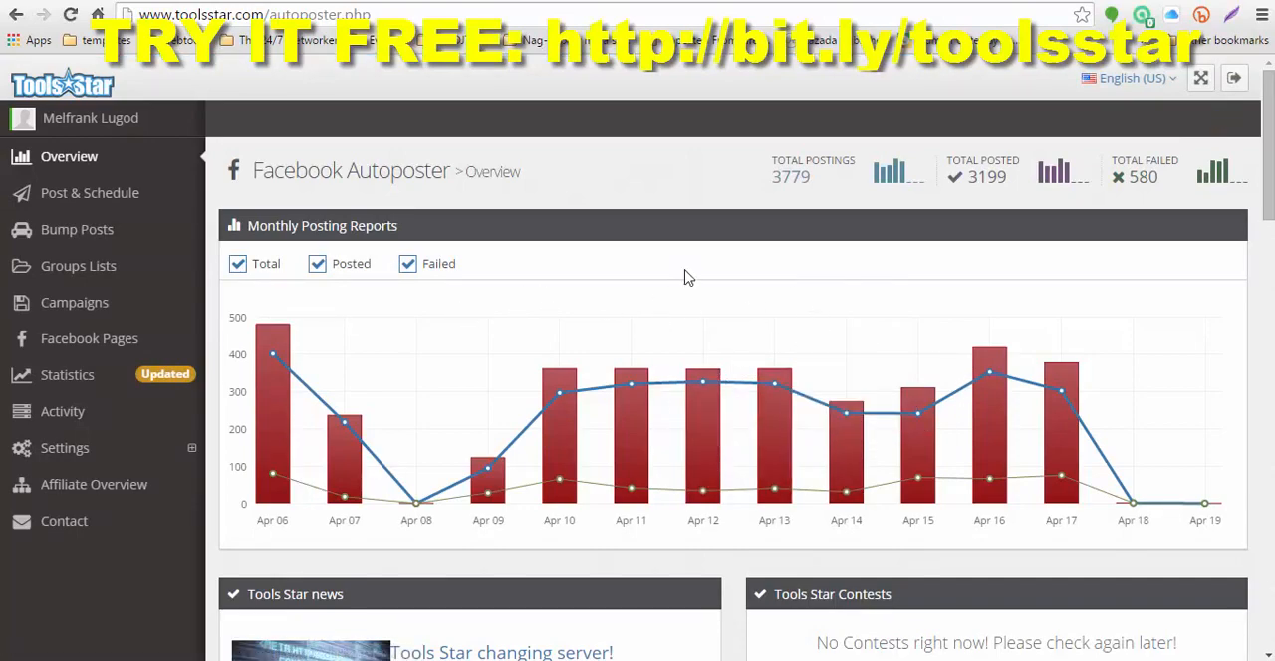
Step: Switch to the Toolsstar Users Group on Facebook, open the account owner's profile in a new tab and bring it up
click(329, 1)
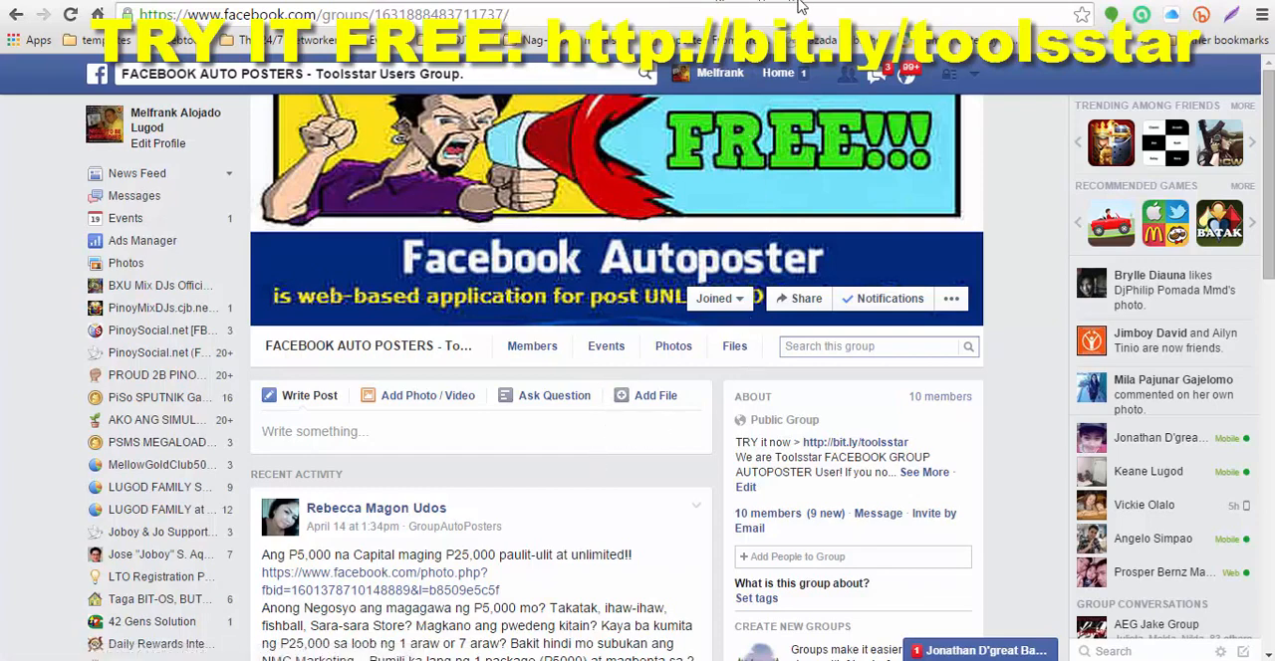
right_click(719, 72)
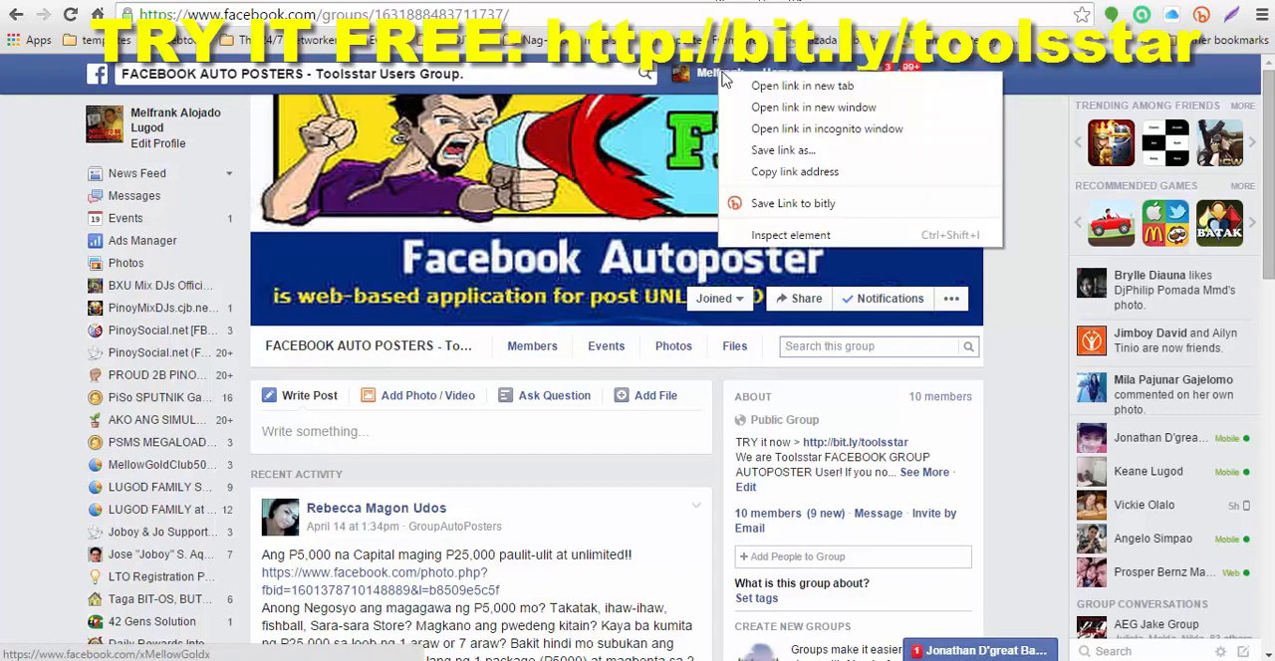
click(772, 85)
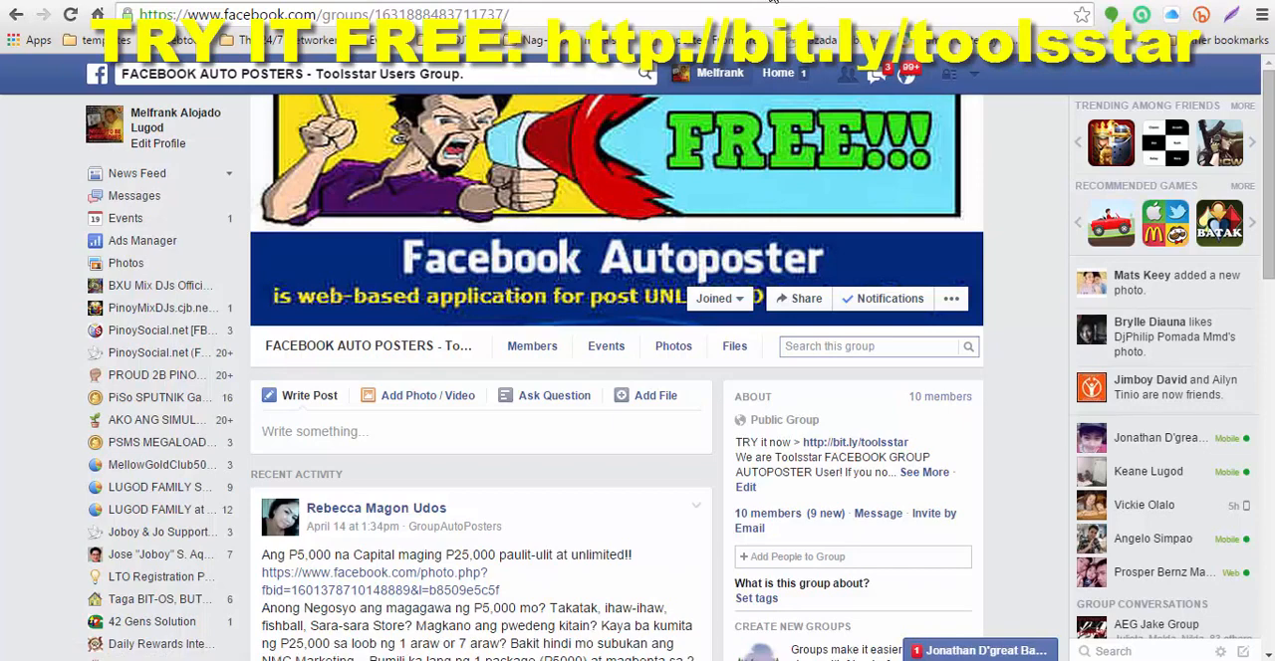
click(773, 2)
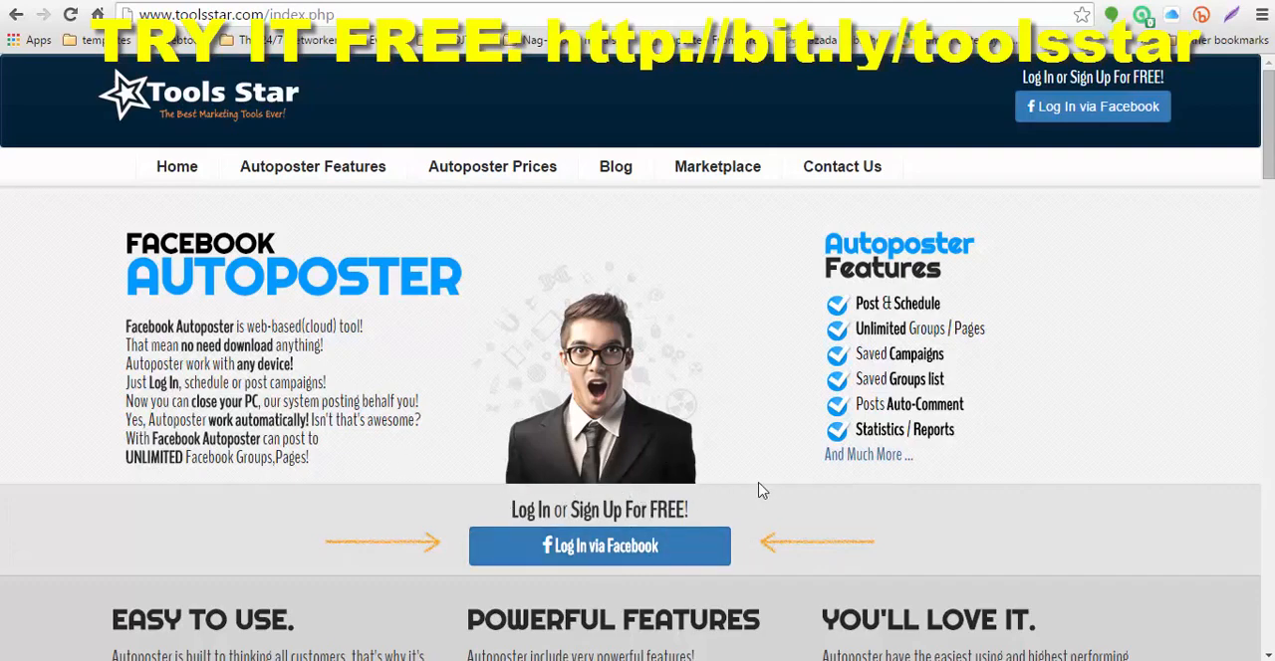
Step: Read through the Tools Star home page, examining the product benefits, the Autoposter statistics and the feature descriptions
scroll(831, 498, down, 3)
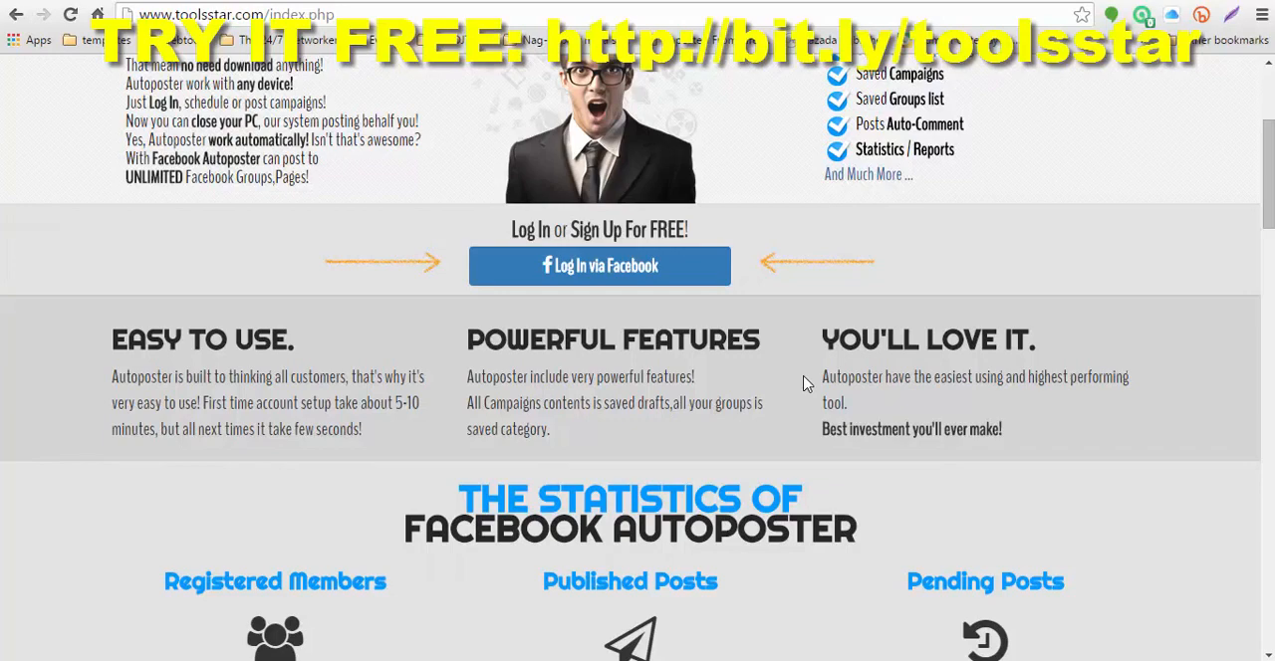
scroll(807, 385, down, 2)
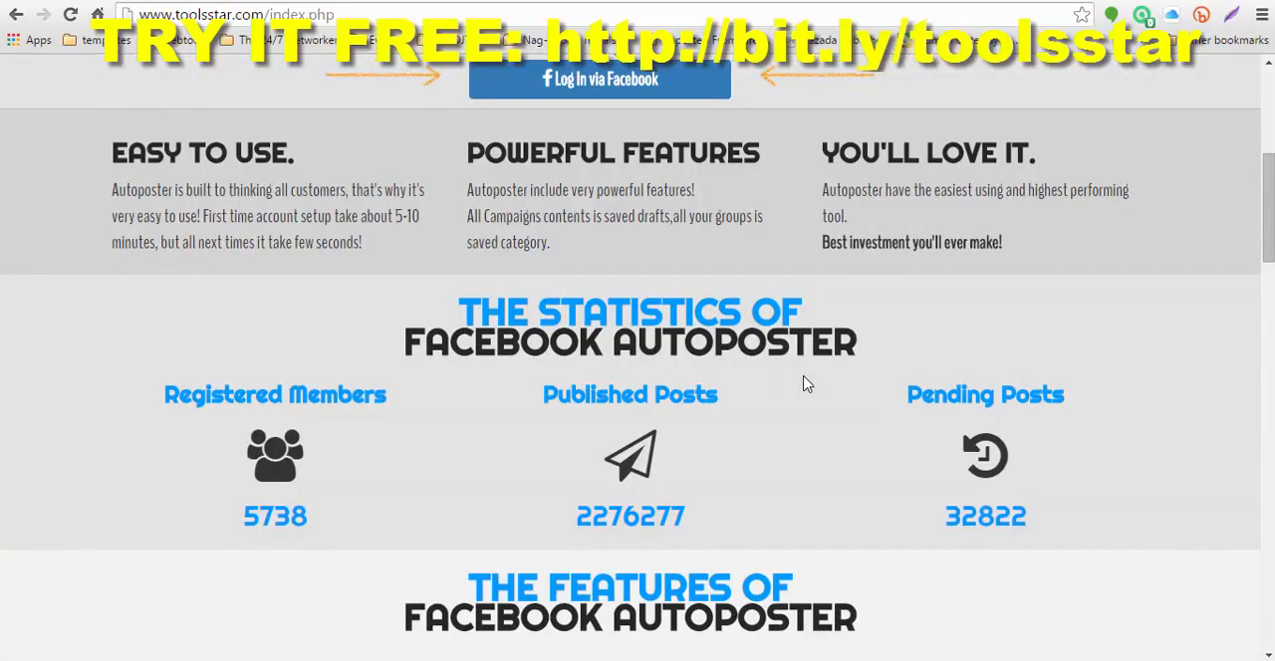
scroll(806, 384, down, 1)
scroll(806, 384, down, 1)
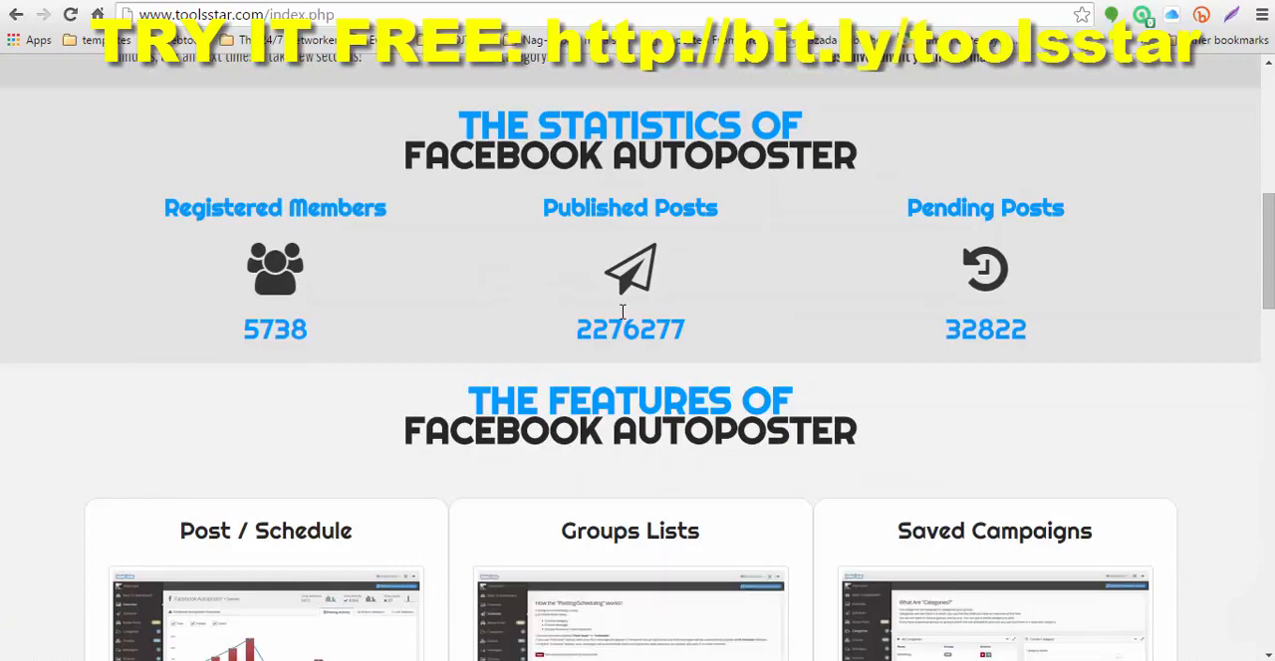
scroll(621, 312, down, 2)
scroll(534, 273, down, 3)
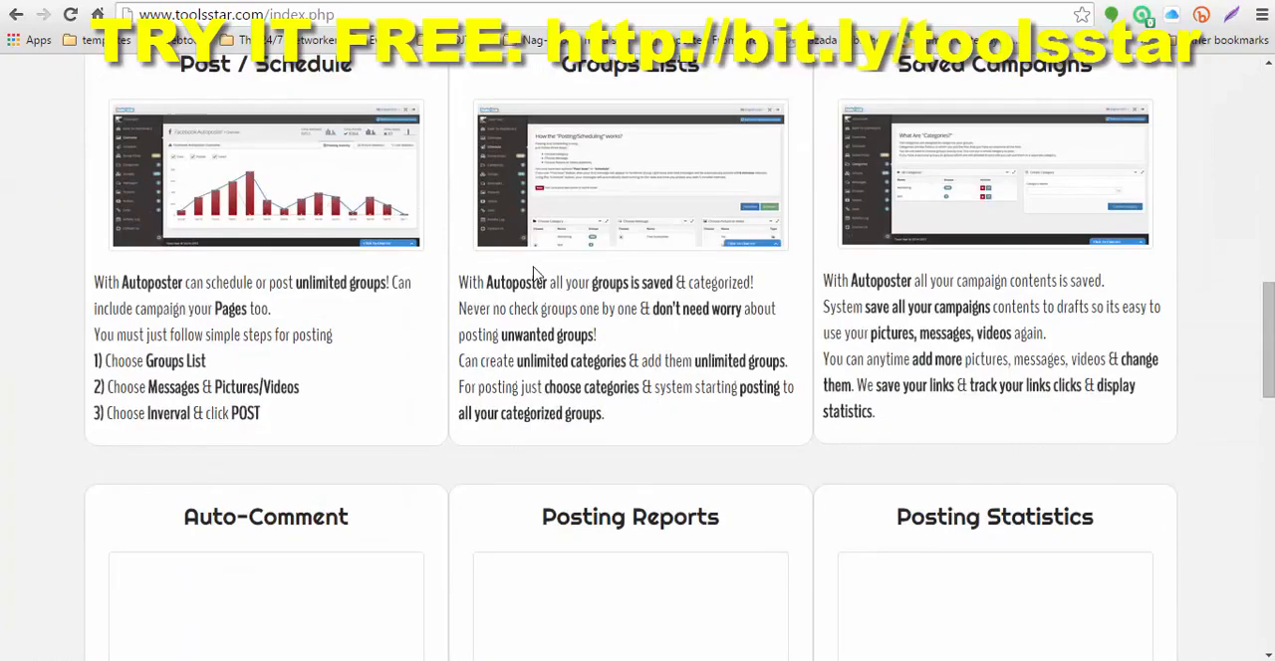
scroll(534, 274, up, 1)
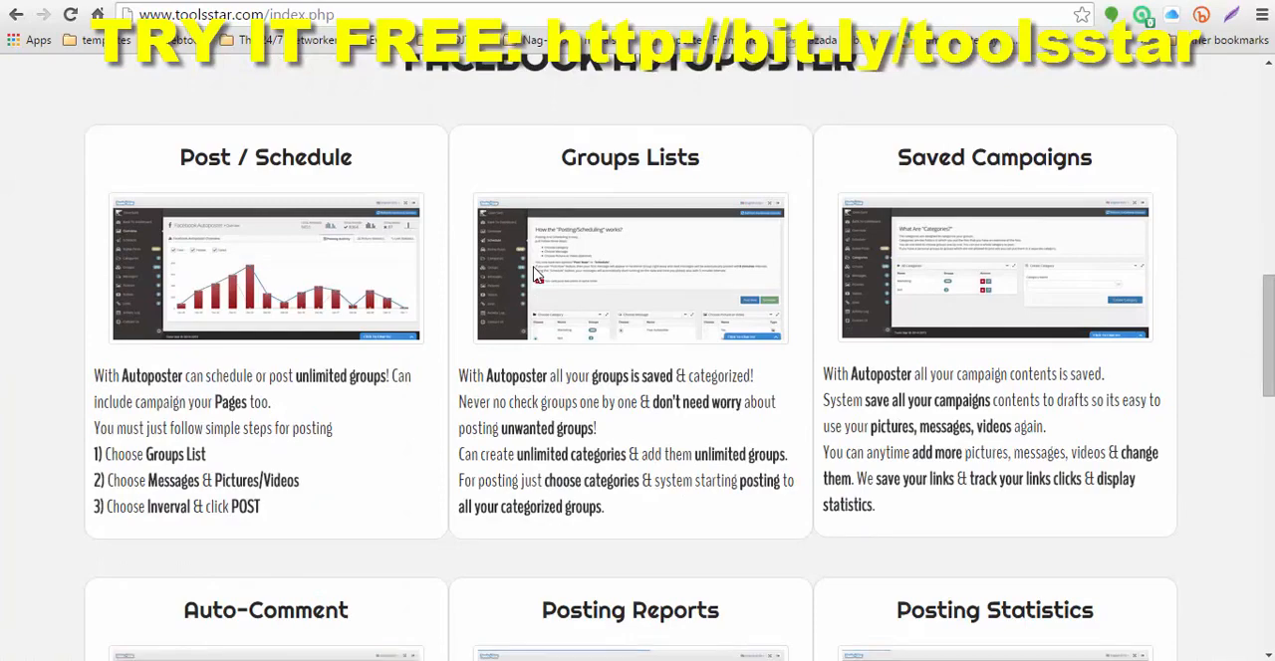
scroll(535, 273, down, 3)
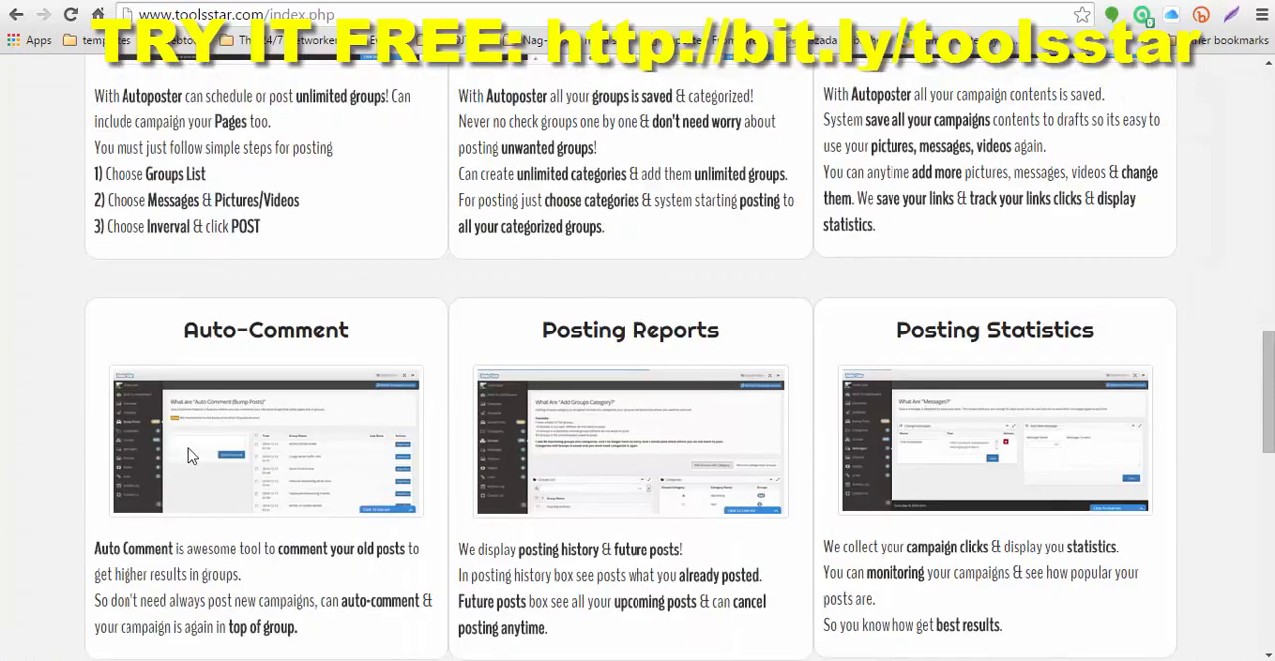
Step: Examine the Facebook Autoposter price table, comparing what the Free and Professional plans include
scroll(673, 451, down, 3)
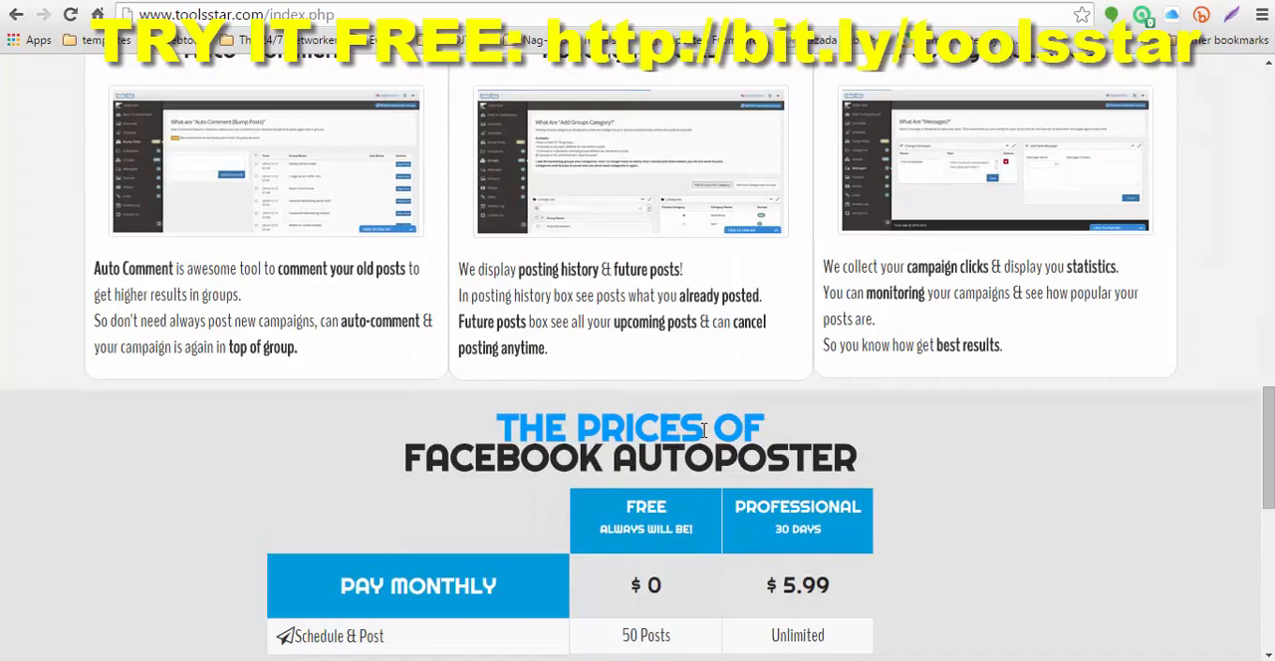
scroll(707, 431, down, 4)
scroll(706, 432, down, 2)
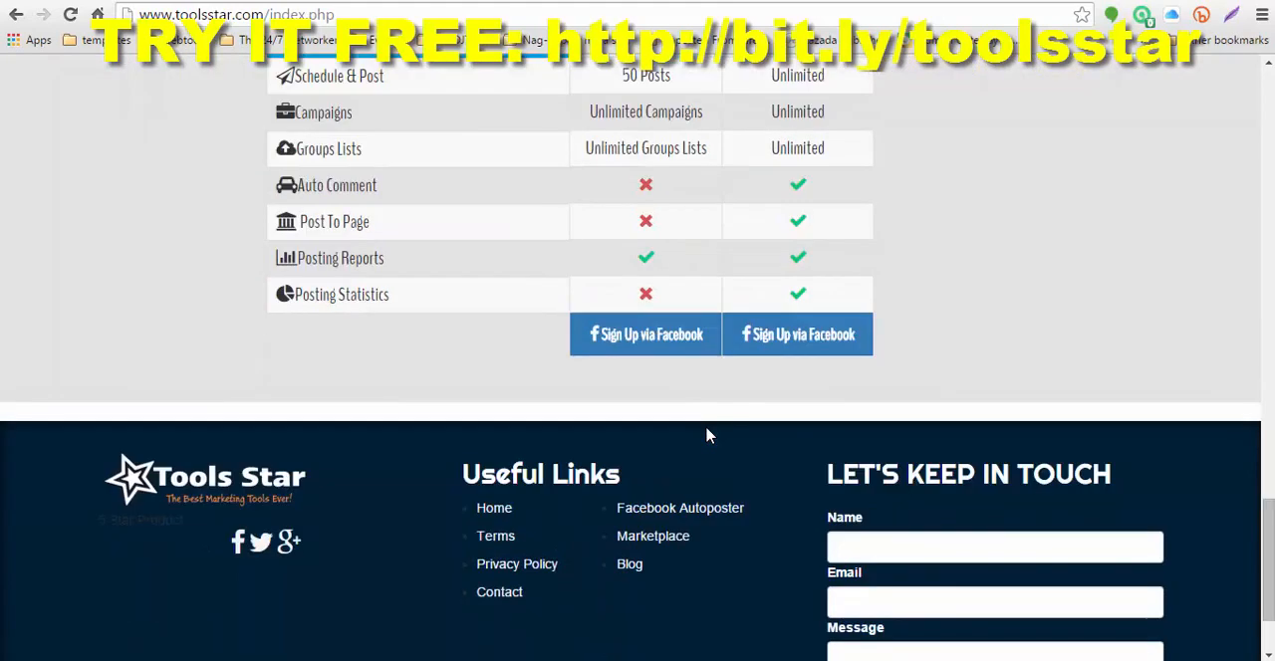
scroll(706, 433, up, 1)
scroll(709, 418, up, 1)
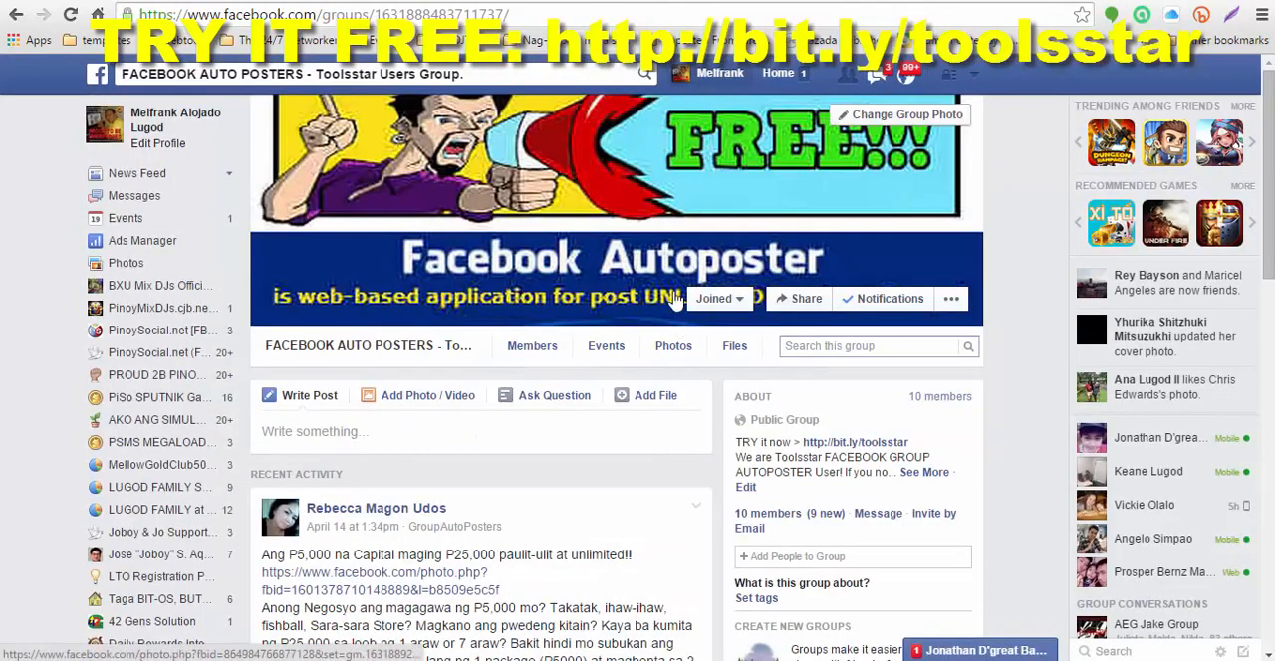
Step: Switch to the account owner's Facebook profile page
click(705, 2)
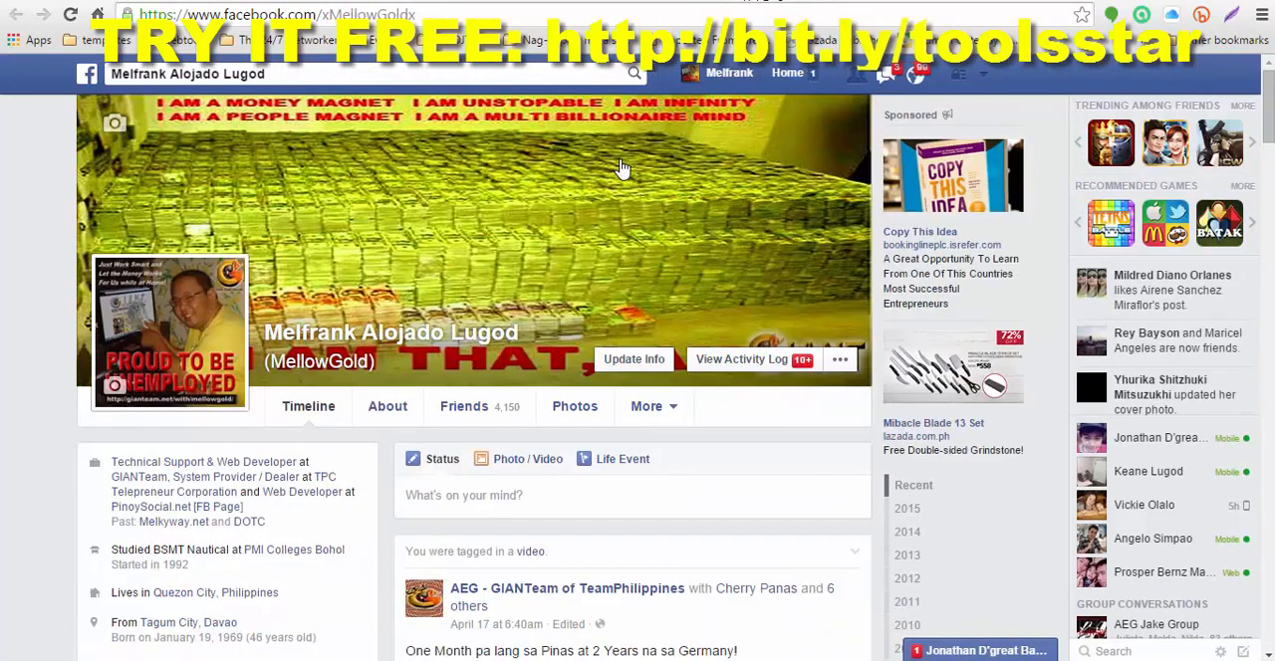